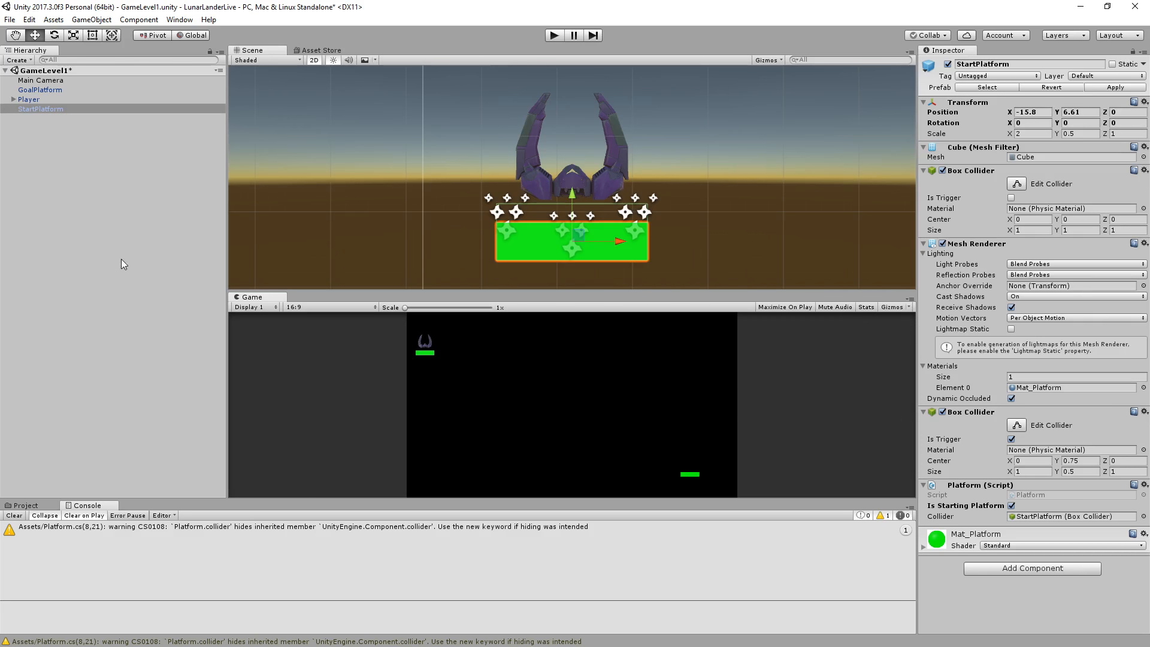
Create a new scene, saving the changes to GameLevel1, and delete the new scene's Directional Light
left_click(10, 19)
left_click(16, 35)
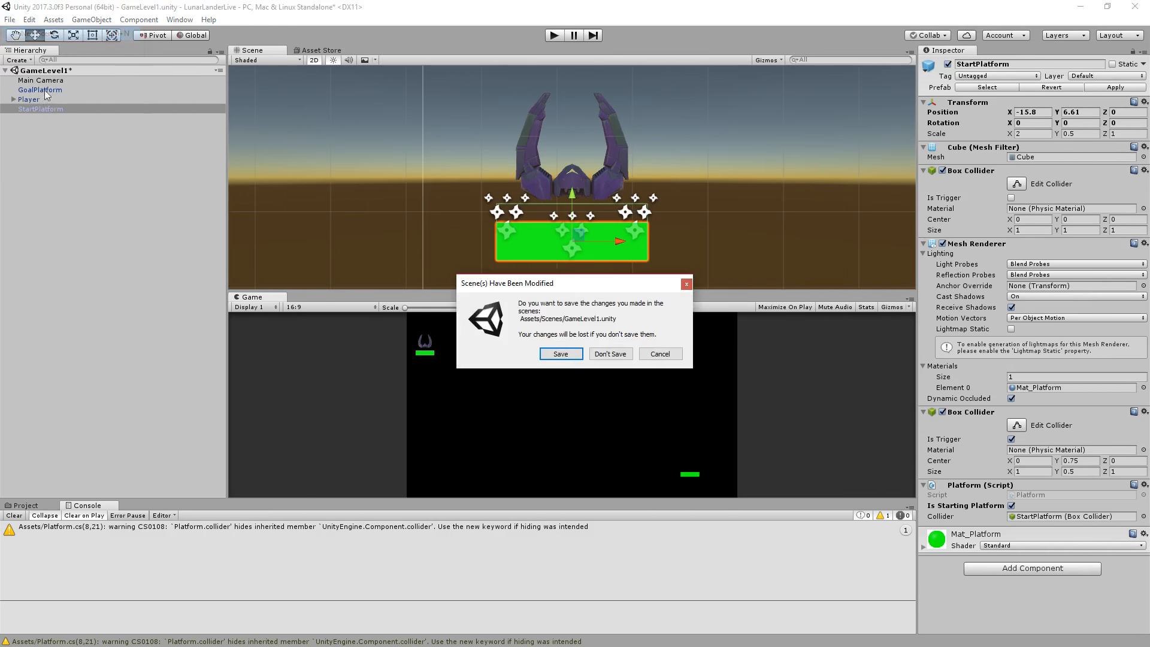
left_click(551, 355)
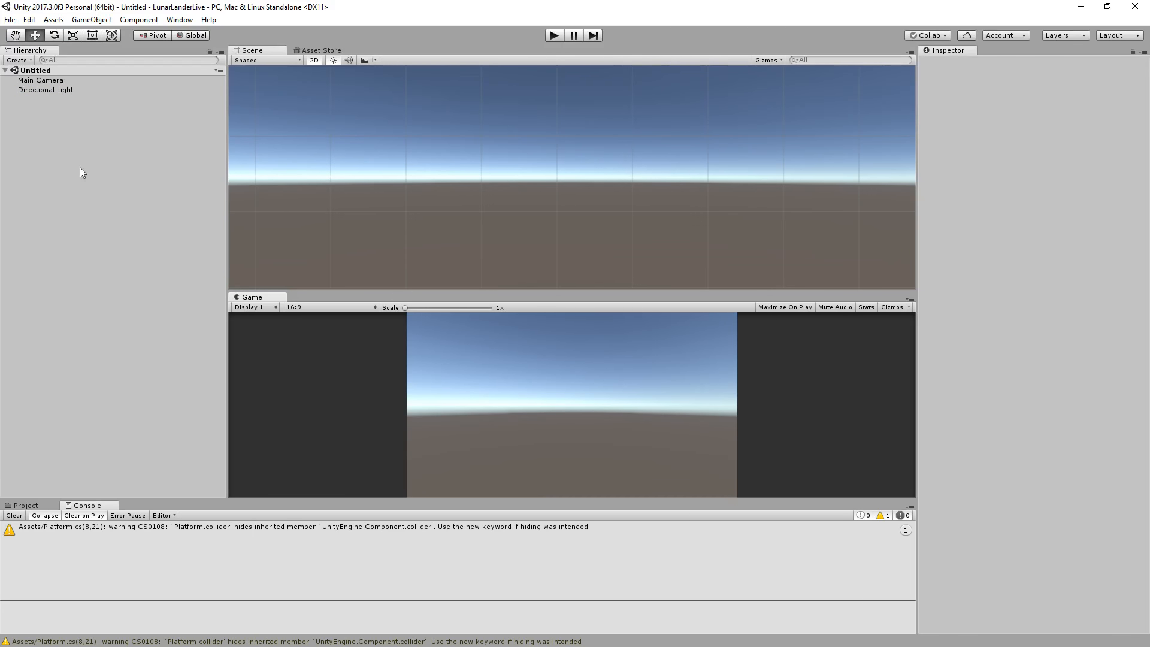
left_click(37, 90)
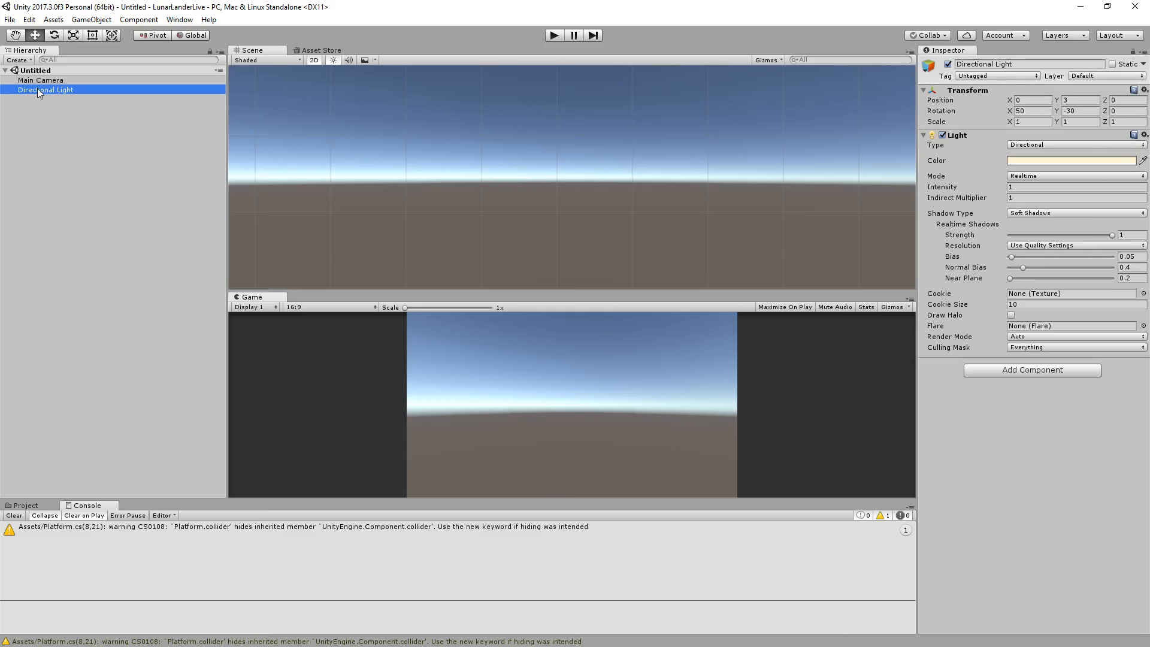
key("Delete")
Set the Main Camera's Clear Flags to Solid Color with a black background
left_click(44, 80)
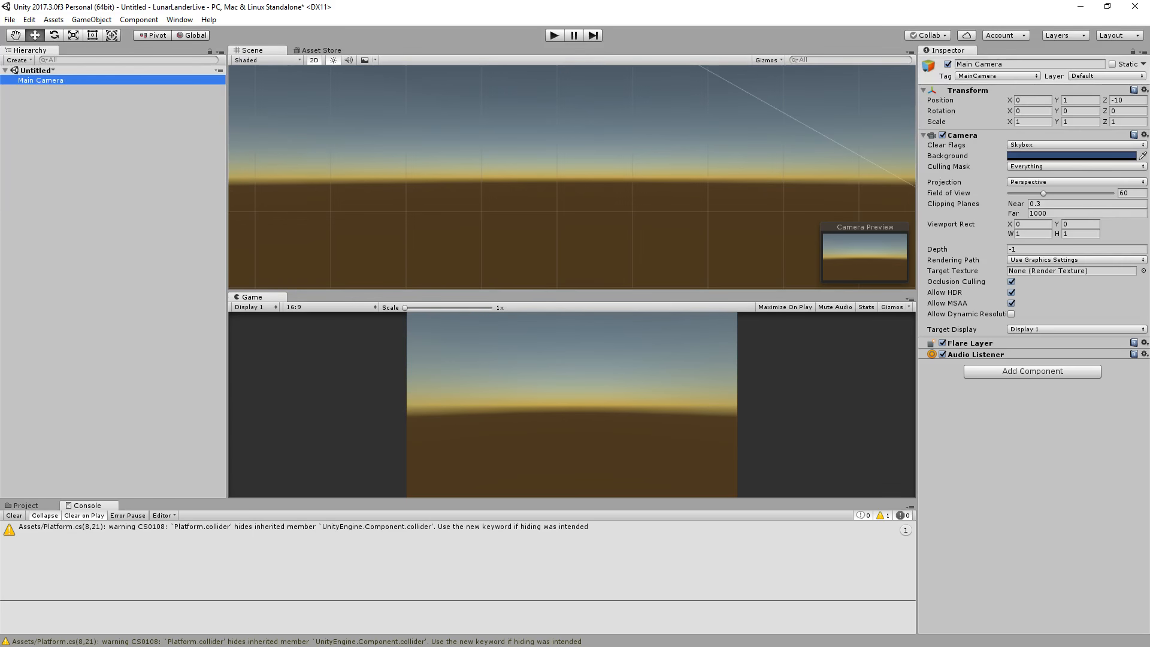
left_click(1043, 145)
left_click(1042, 168)
left_click(1027, 156)
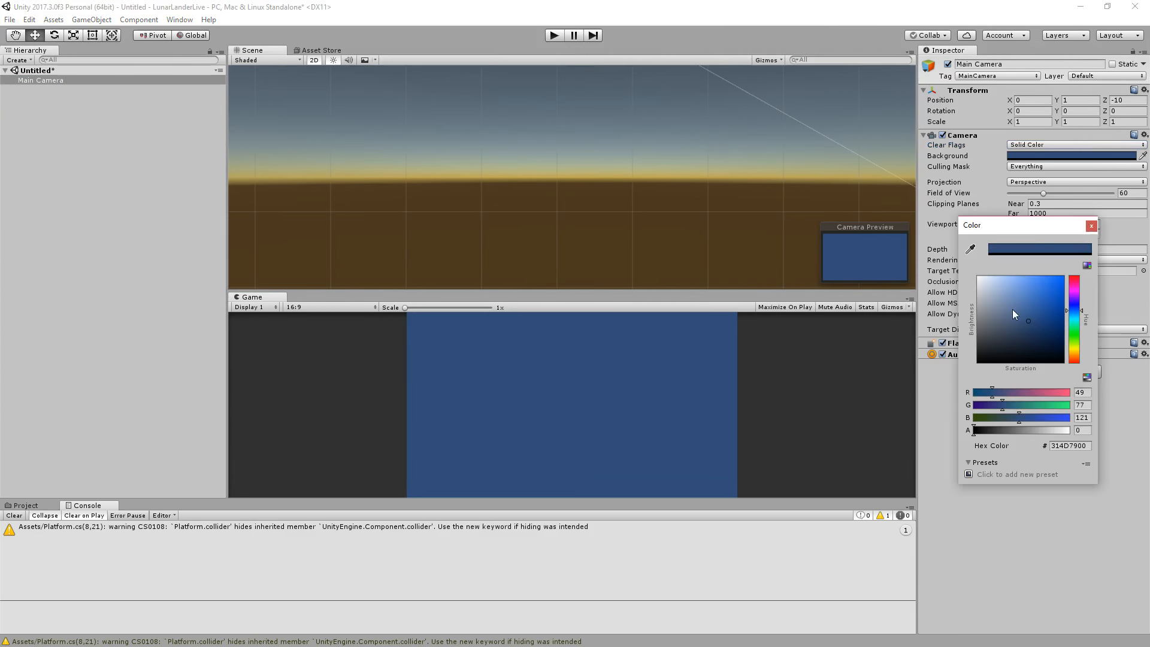
left_click_drag(1012, 309, 994, 422)
left_click(1092, 226)
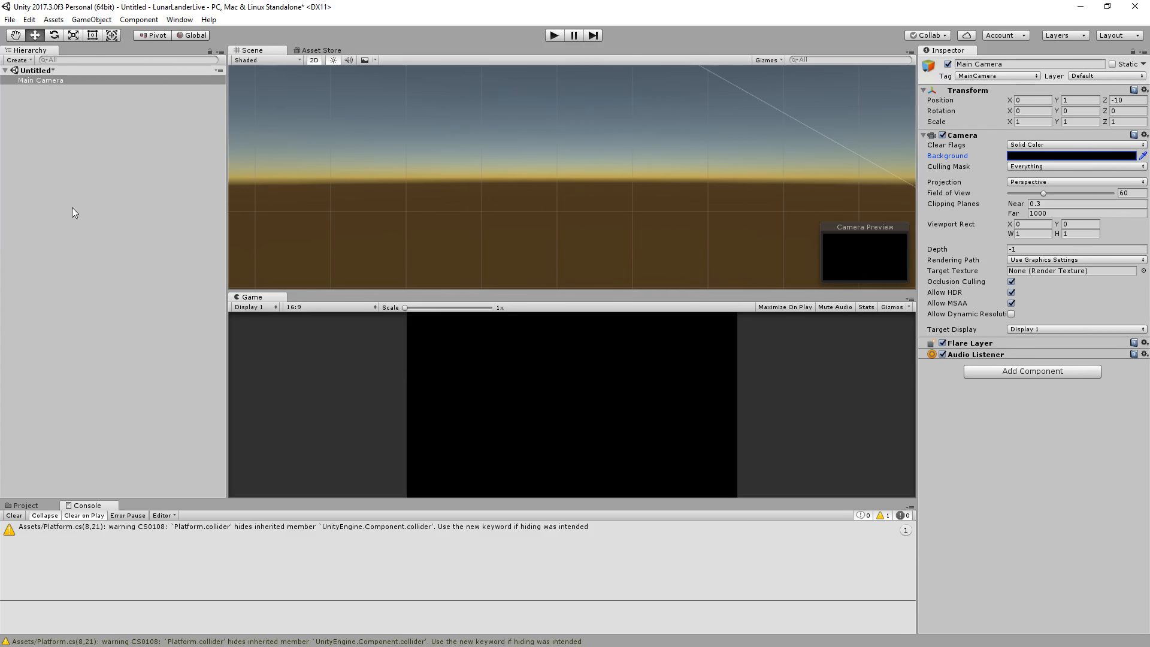
Add a UI Panel to the scene
left_click(79, 23)
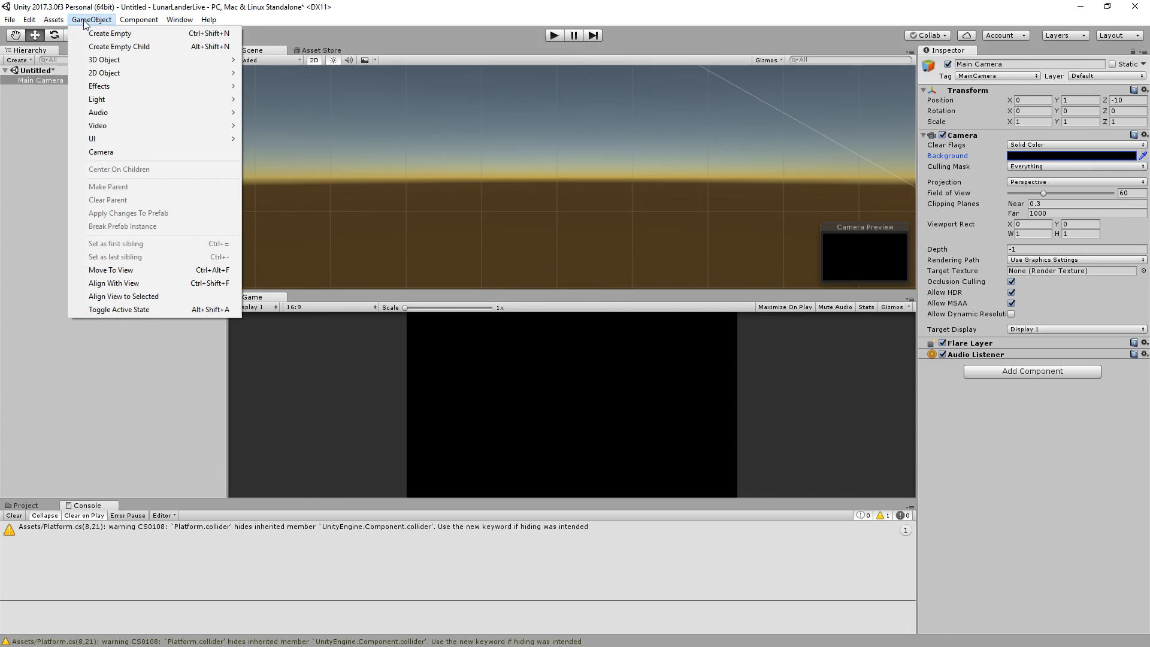
mouse_move(110, 141)
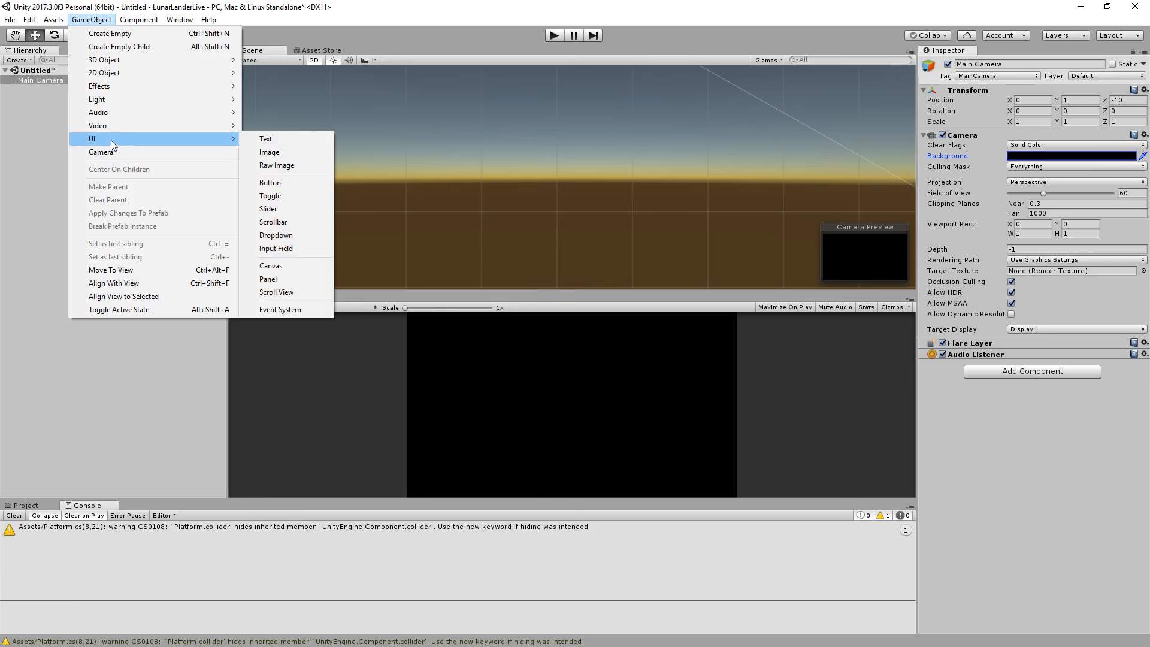
left_click(54, 22)
left_click(54, 22)
mouse_move(147, 23)
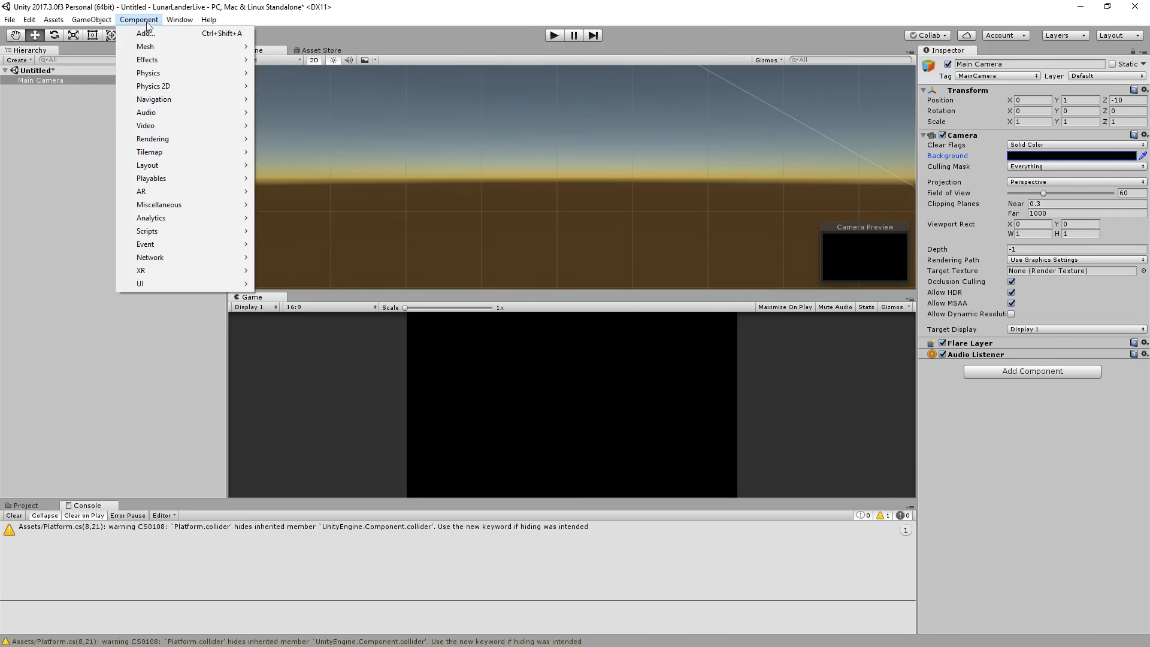
mouse_move(198, 283)
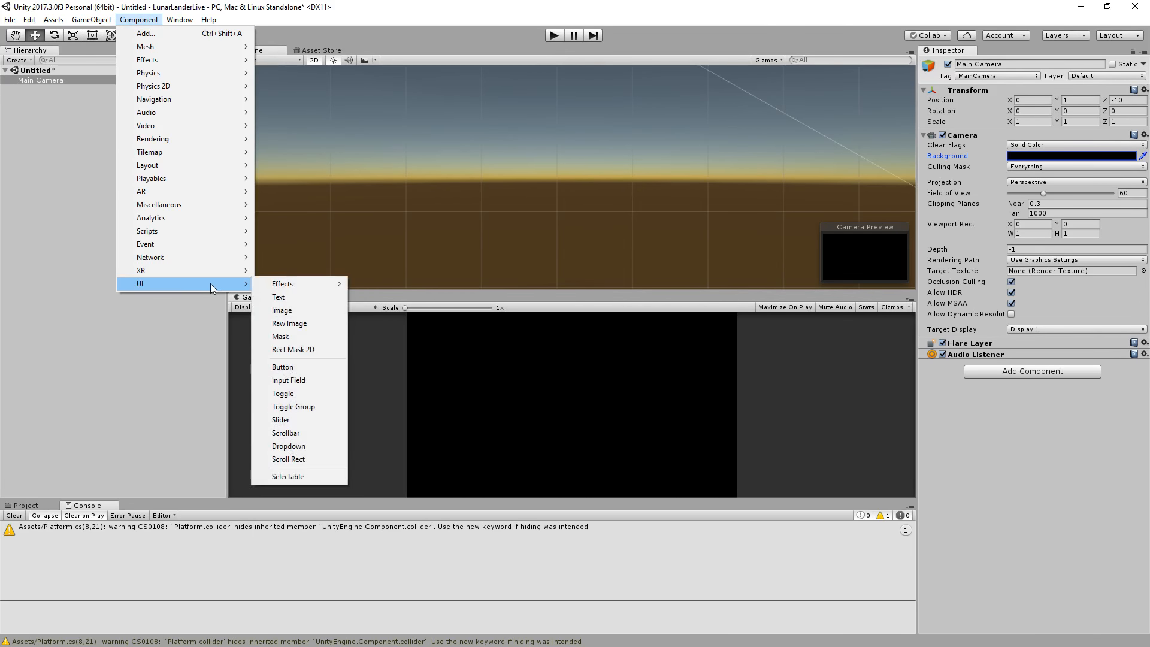
mouse_move(95, 21)
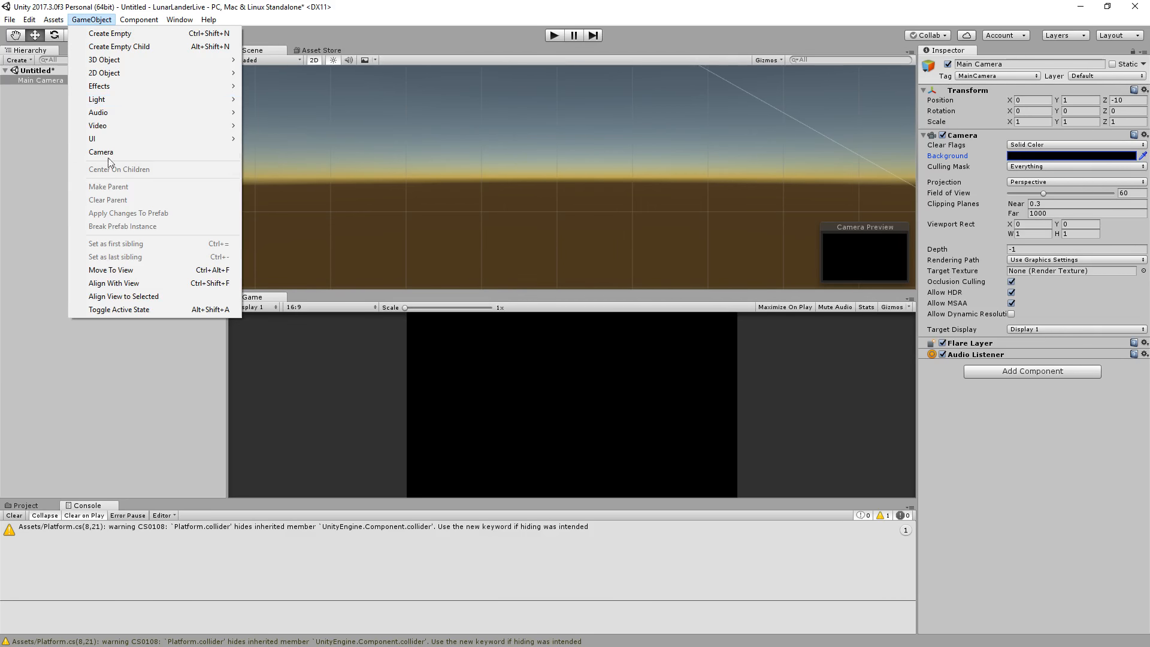
mouse_move(107, 138)
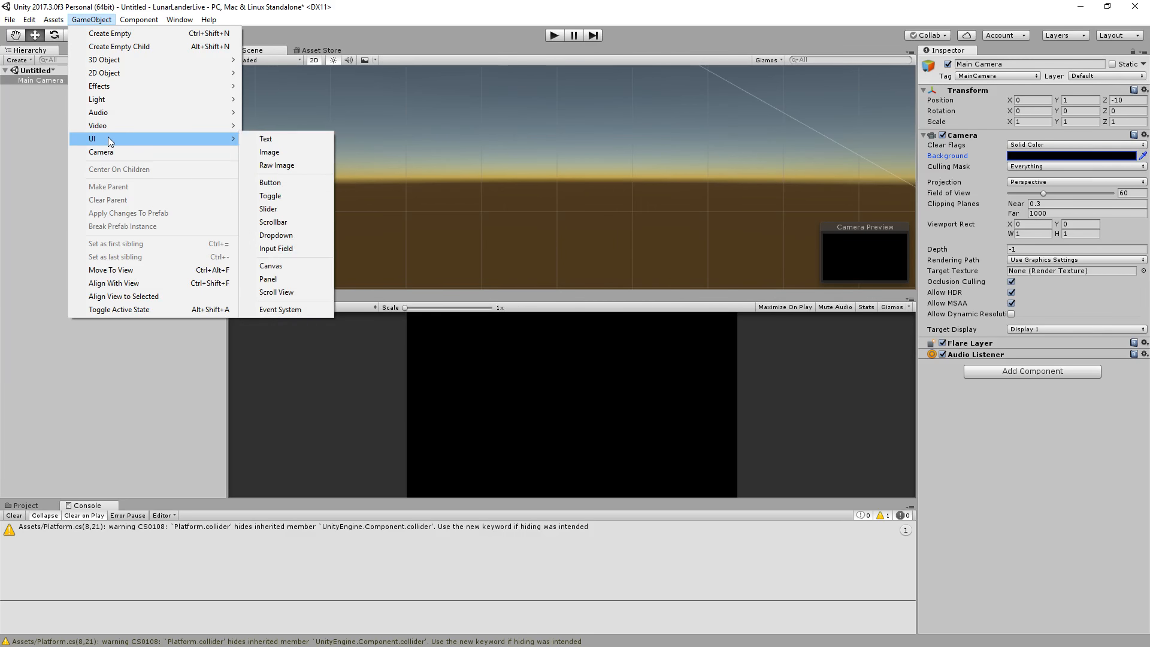
left_click(286, 279)
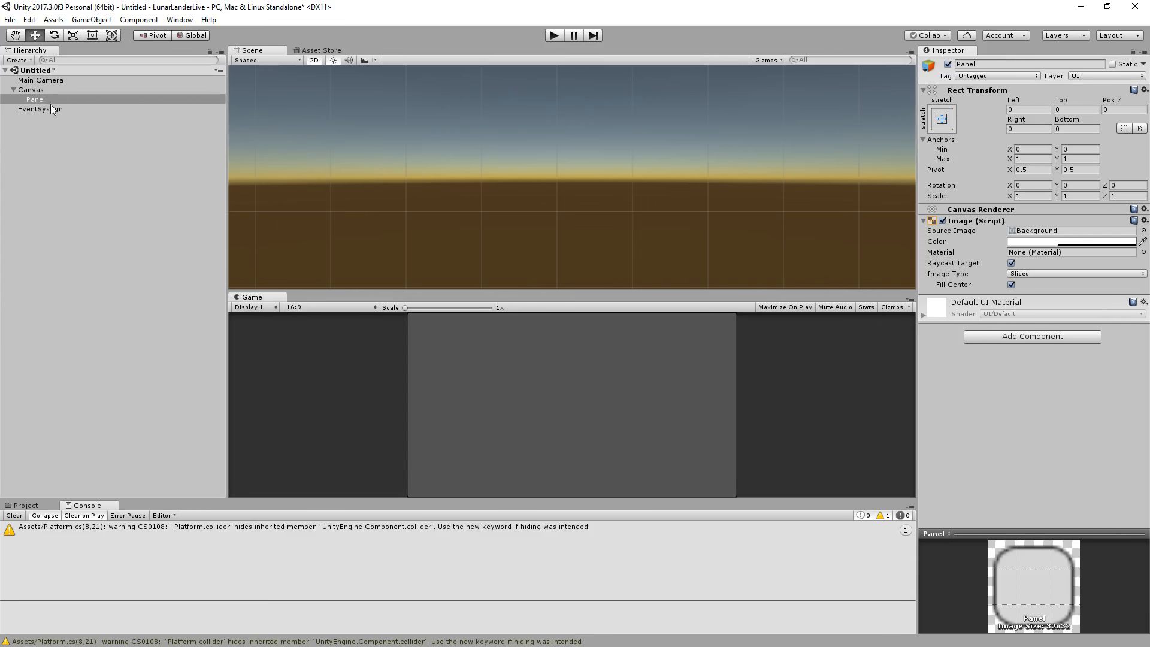
Try the Simple image type on the Panel's Image component and restore it to Sliced
left_click(36, 91)
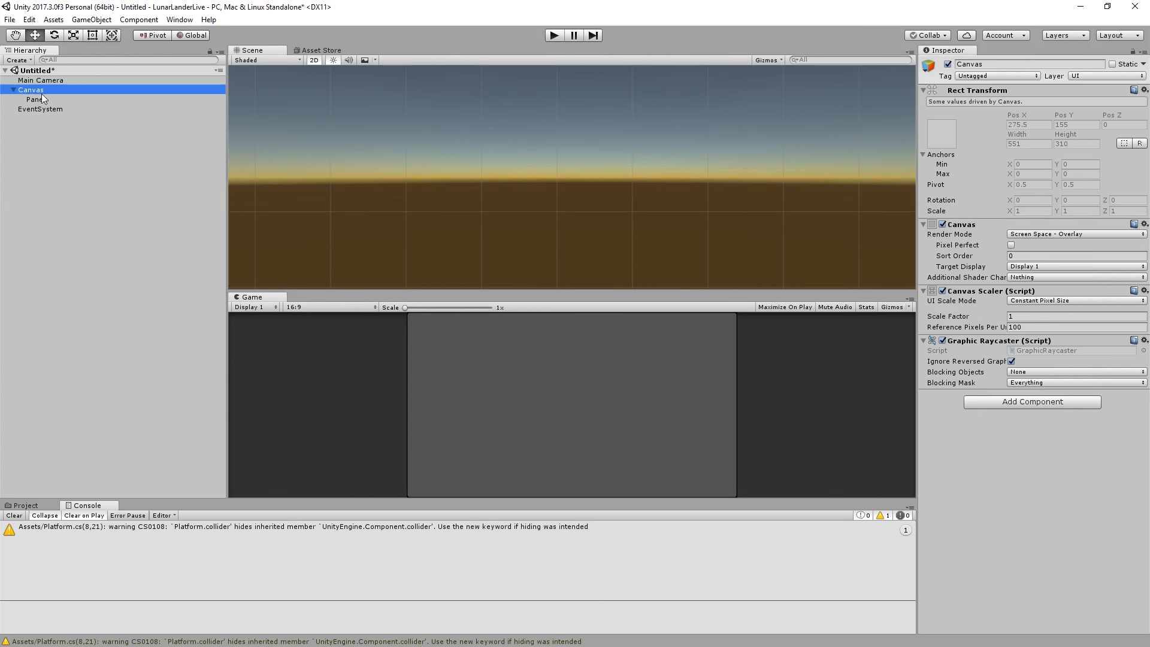
left_click(45, 100)
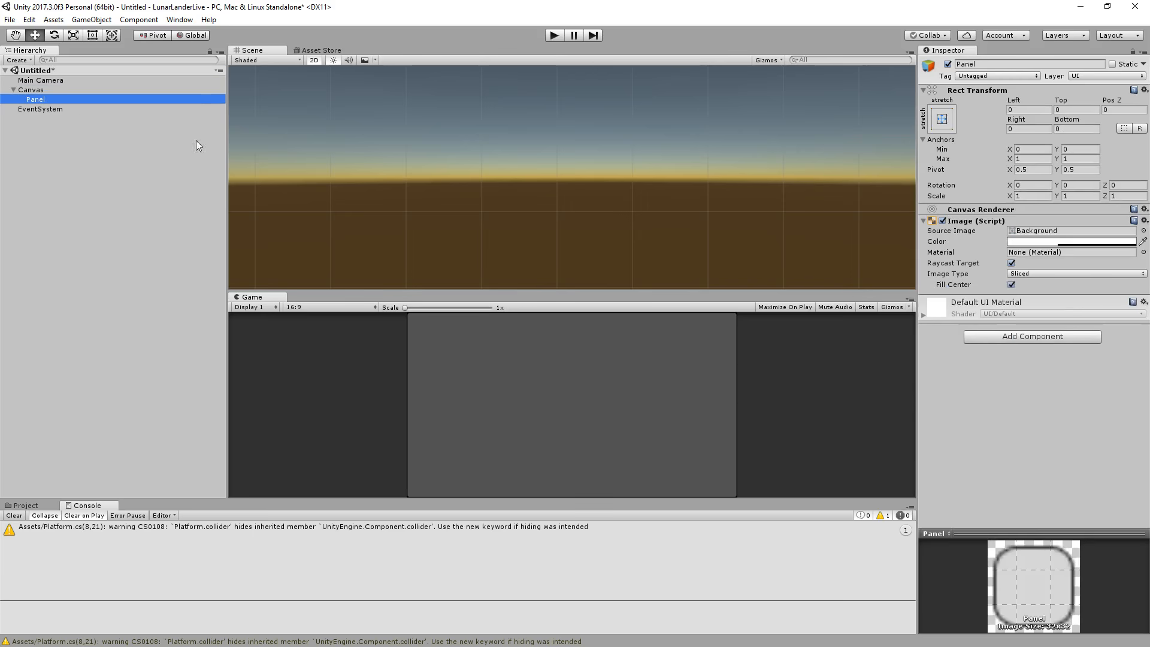
left_click(1029, 273)
left_click(1035, 286)
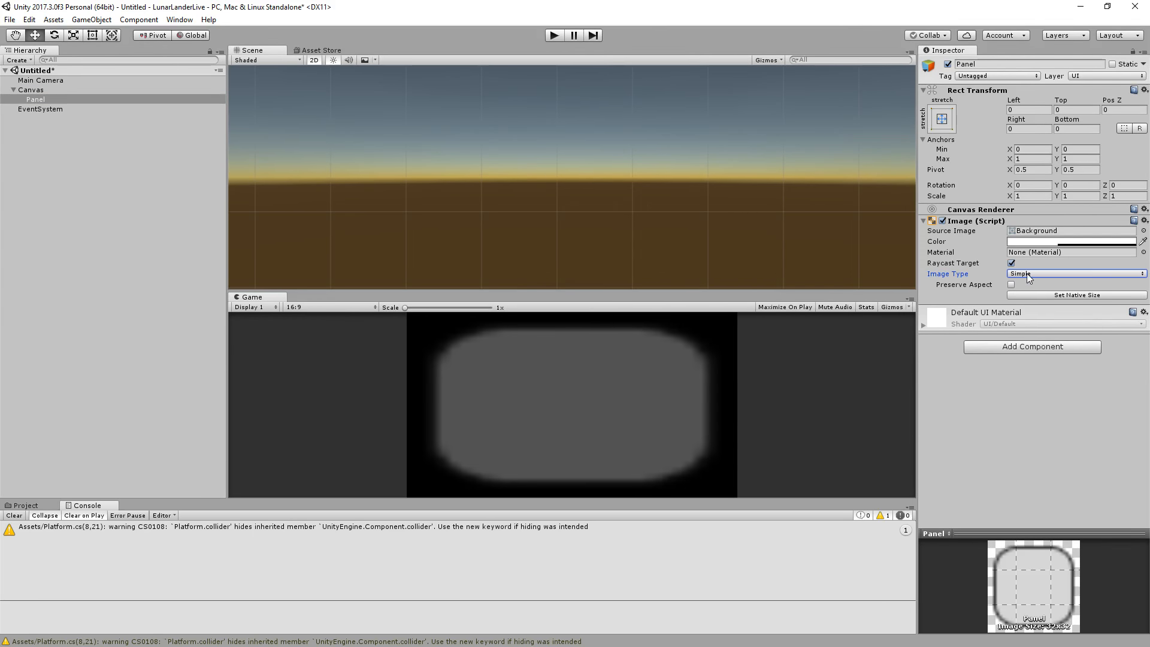
left_click(1026, 273)
left_click(1037, 300)
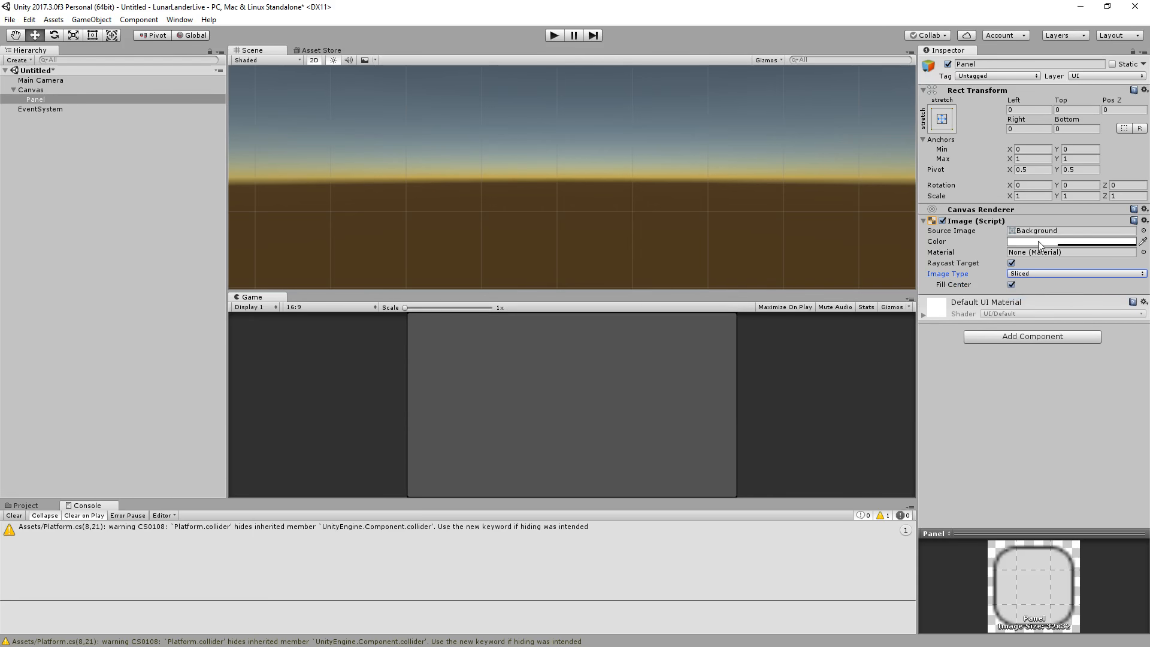
Set the Panel's source image to None
left_click(1144, 230)
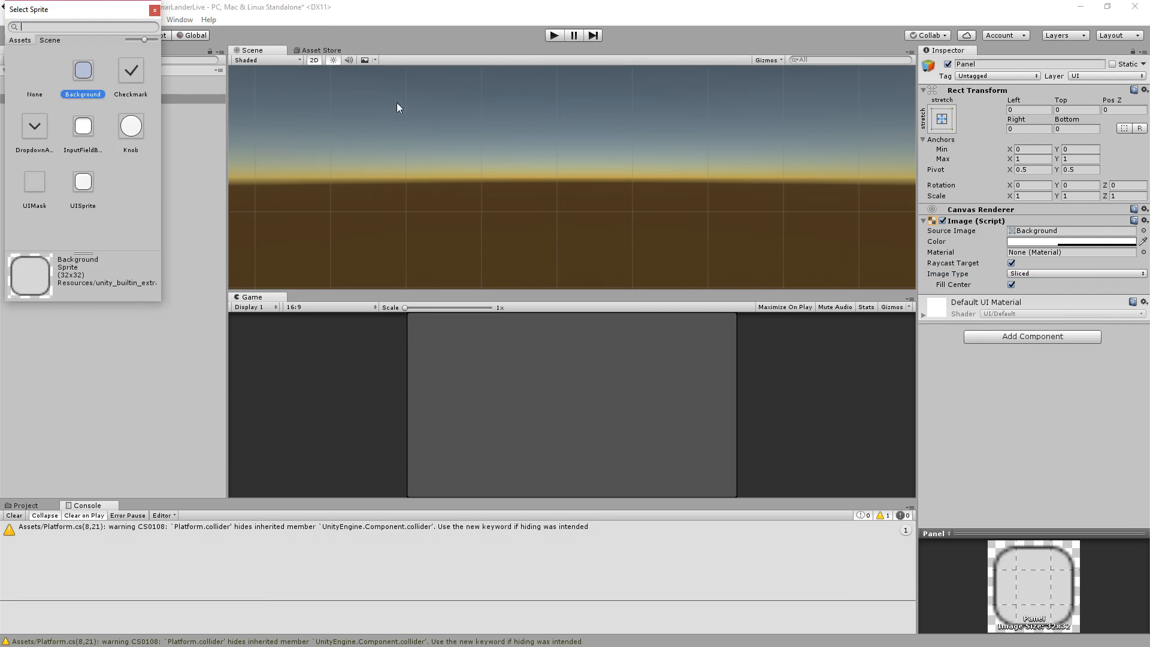
left_click(34, 94)
left_click(155, 10)
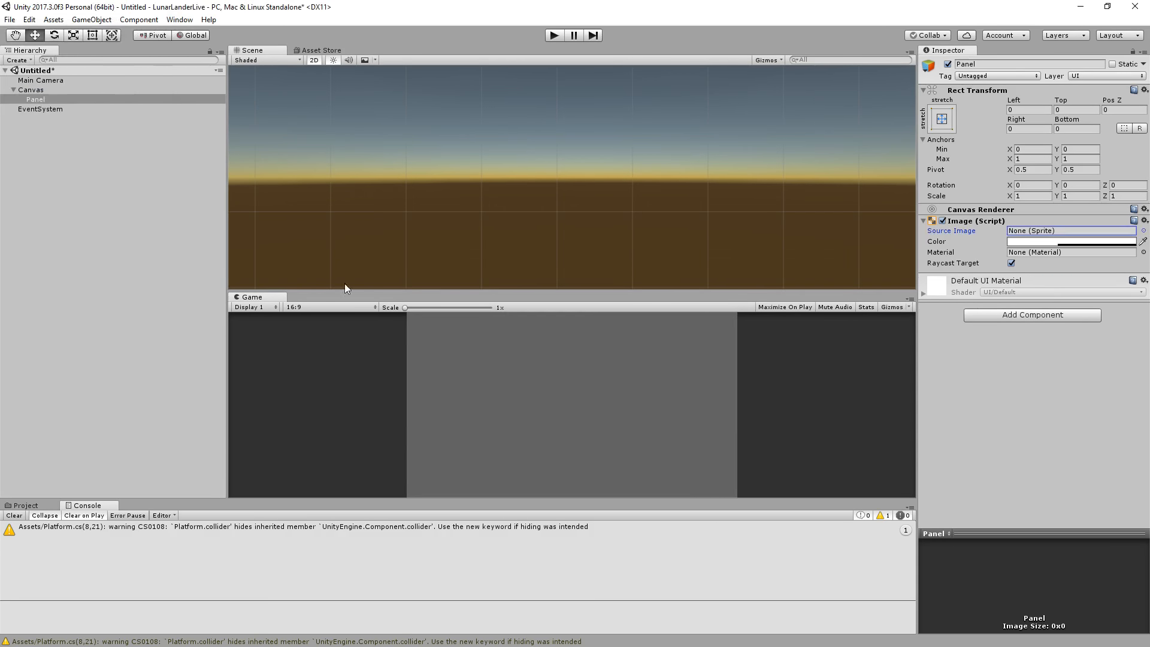
Add a UI Text object as a child of the Panel under the Canvas
left_click(36, 100)
left_click(33, 90)
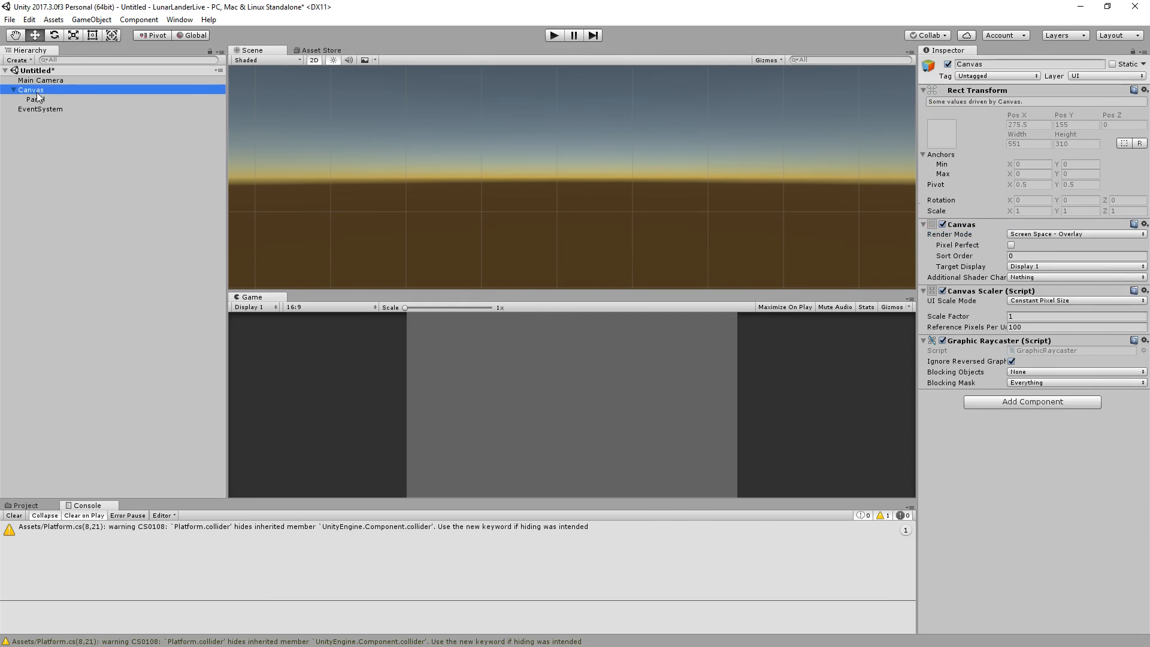
left_click(37, 100)
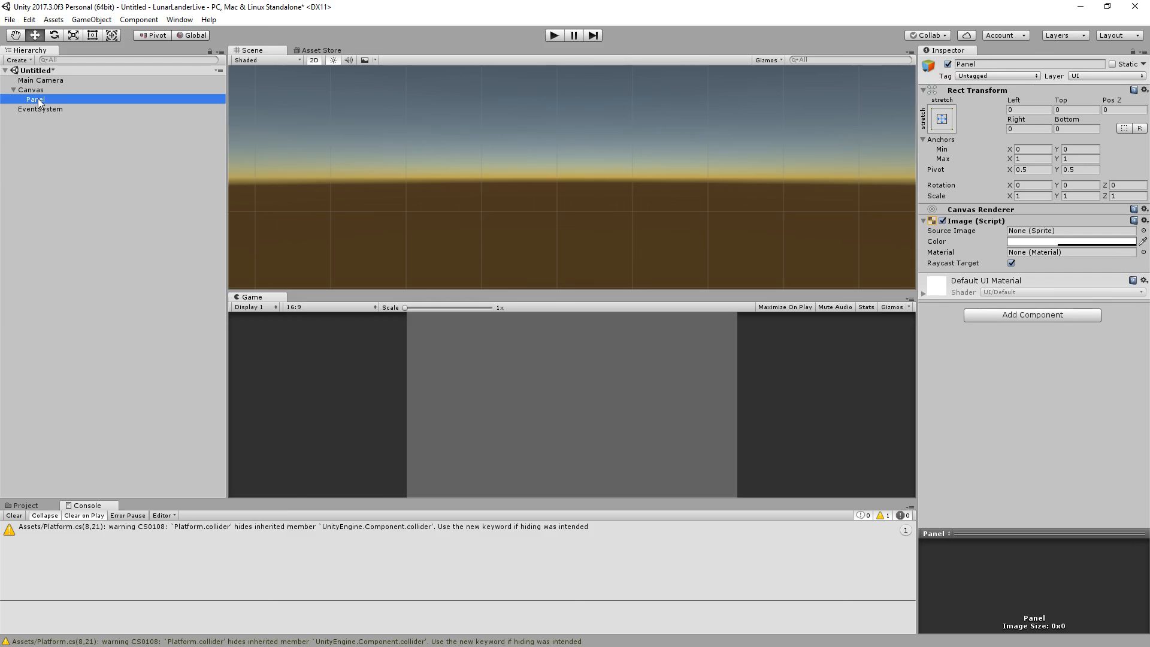
left_click(37, 89)
left_click(36, 100)
right_click(43, 98)
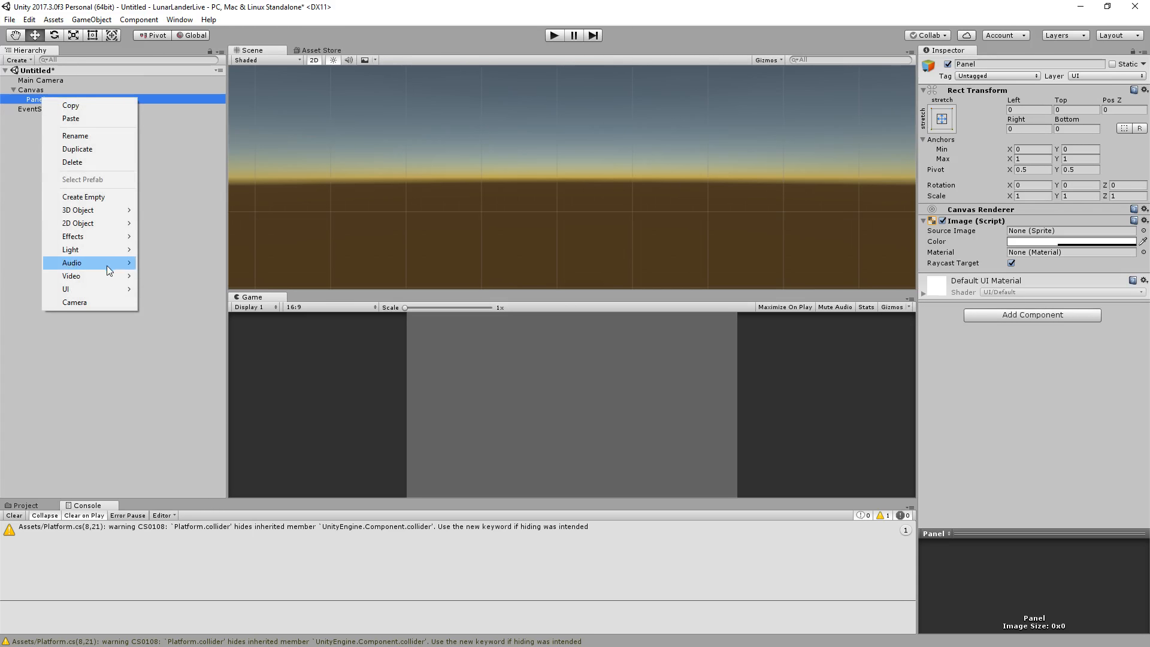
mouse_move(130, 291)
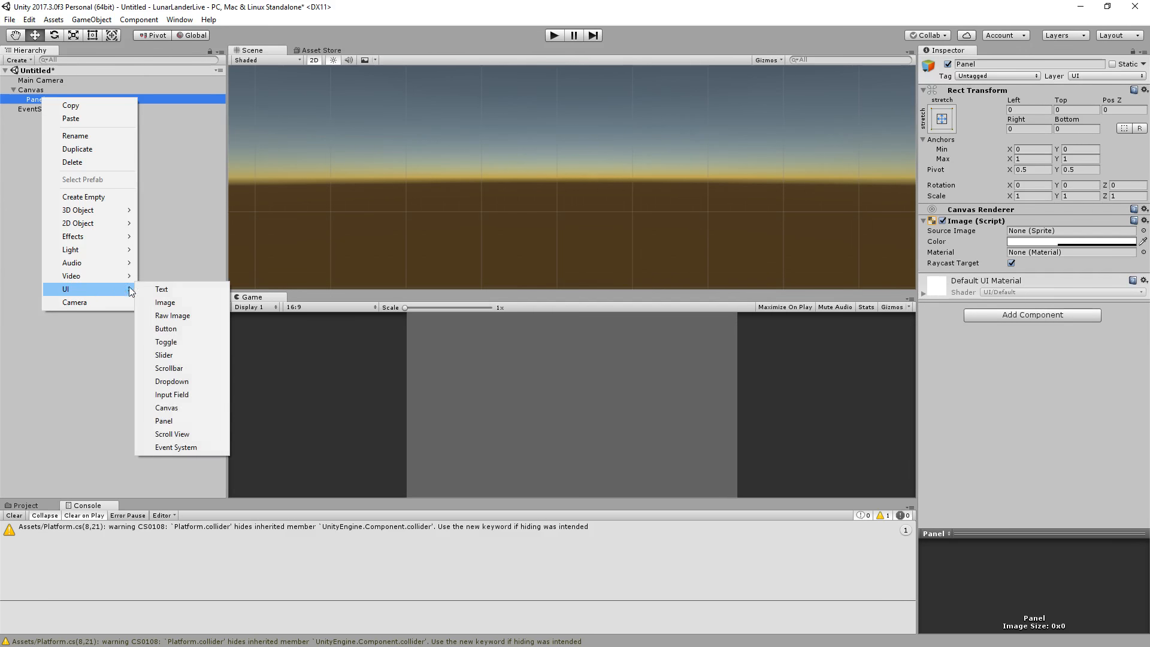
left_click(175, 292)
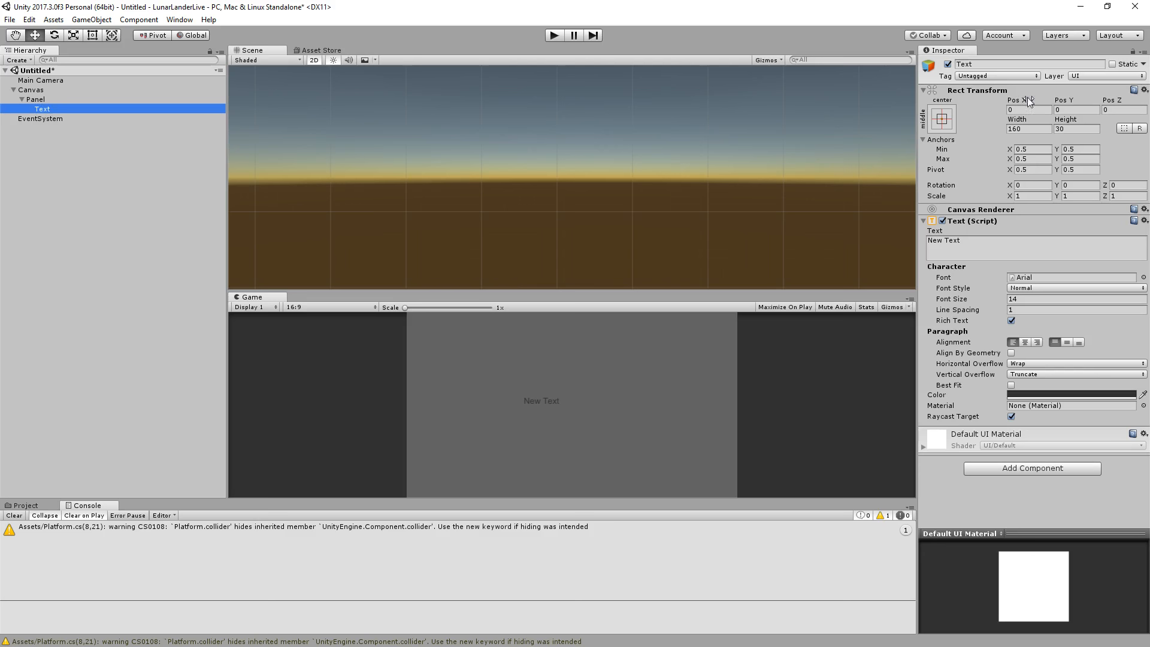
Replace the Text object's placeholder content with "Start Game\"
left_click(1014, 246)
type("New")
key("BackSpace")
key("BackSpace")
type("Start Game\\")
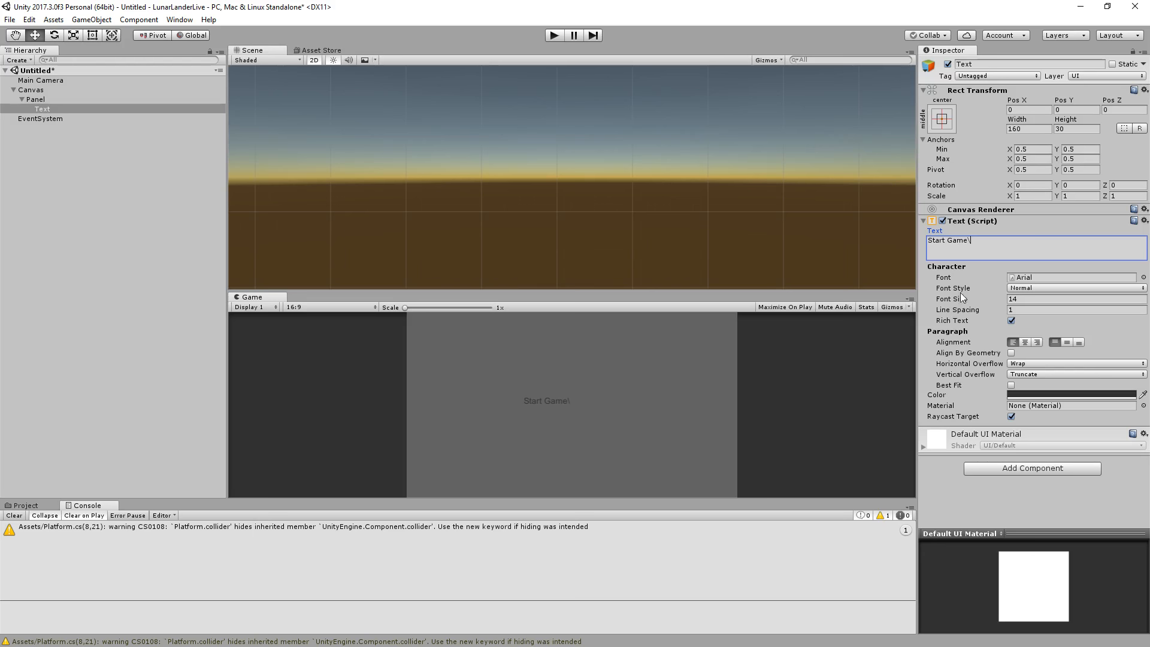
Set the Text object's color to black, hex 000000FF
left_click(1055, 393)
left_click_drag(1023, 348, 974, 386)
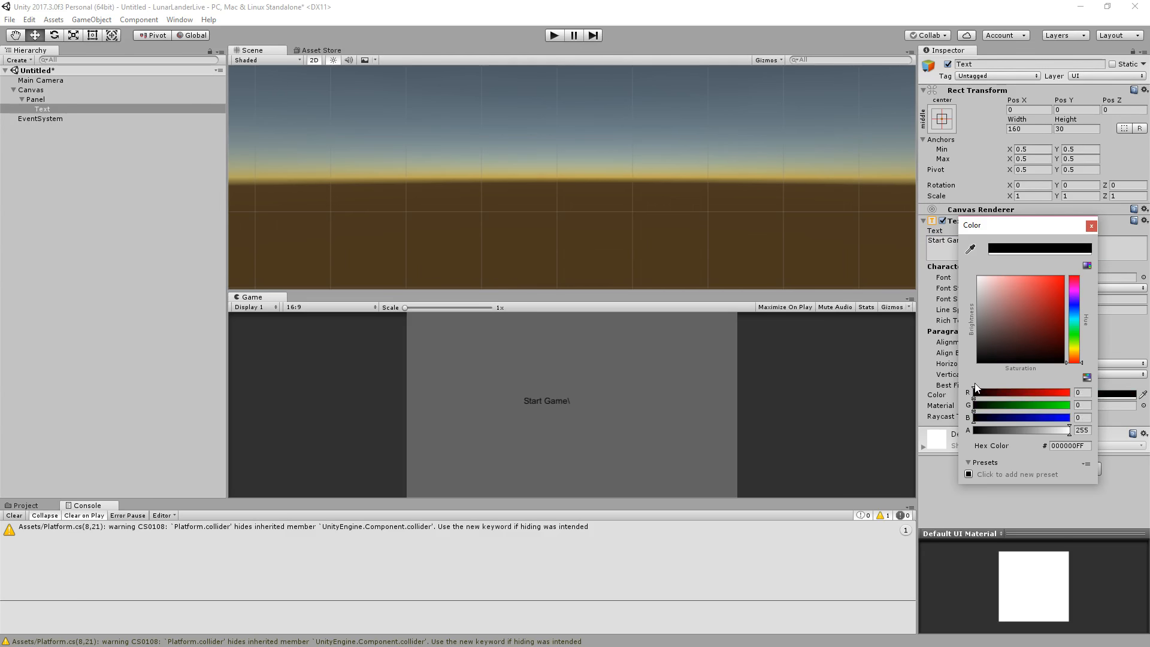
left_click(1091, 226)
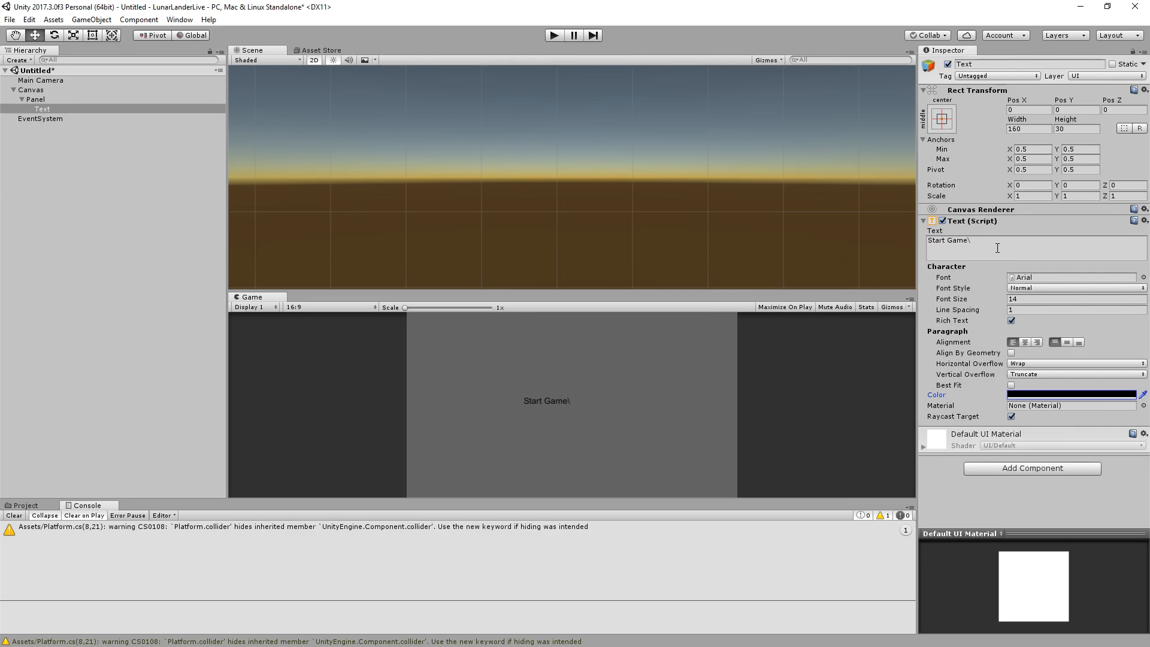
Remove the trailing backslash from the Text object's content so that it reads "Start Game"
left_click(999, 241)
left_click(1000, 239)
key("BackSpace")
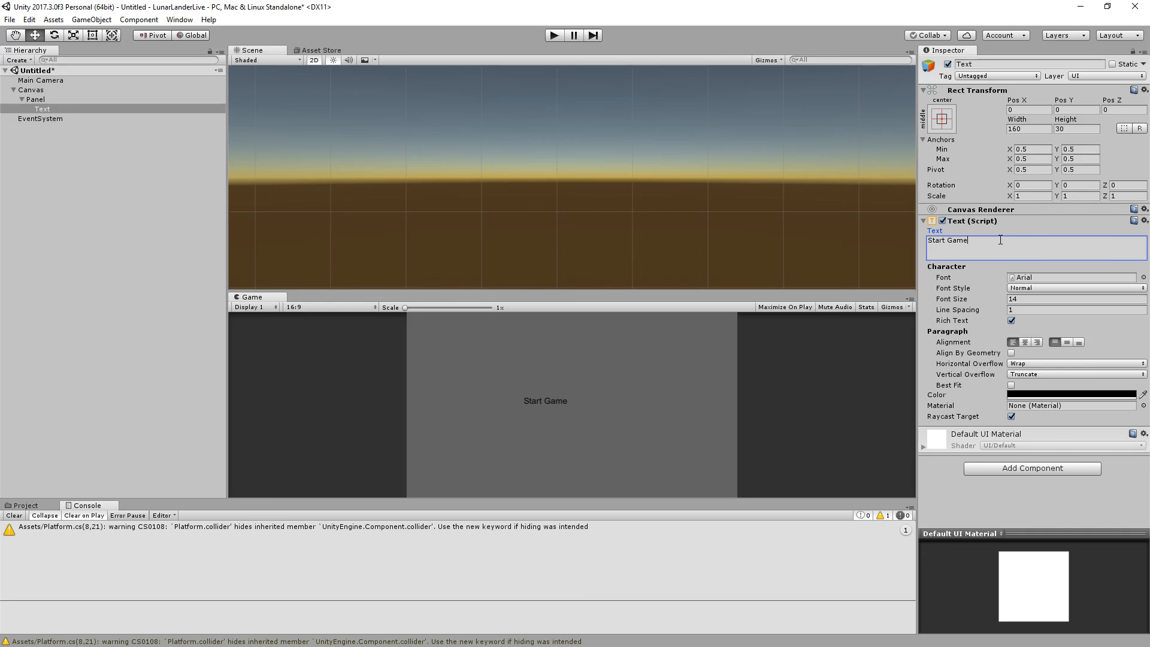
View the Text object's anchor presets and frame the object in the Scene view
left_click(941, 120)
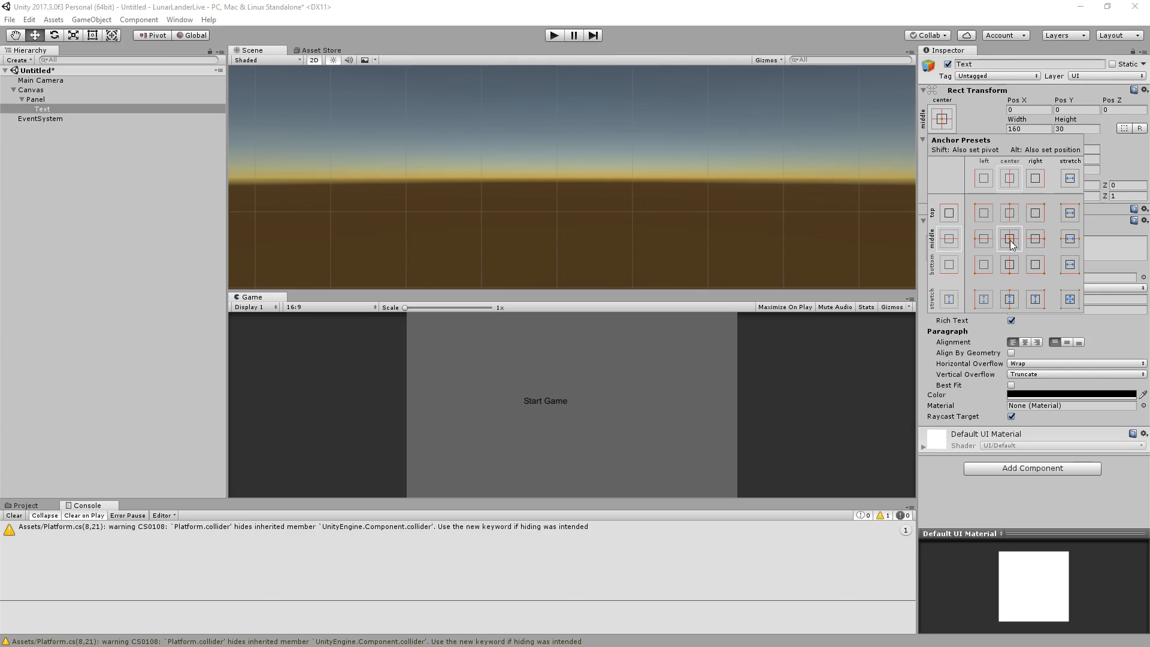
left_click(1091, 129)
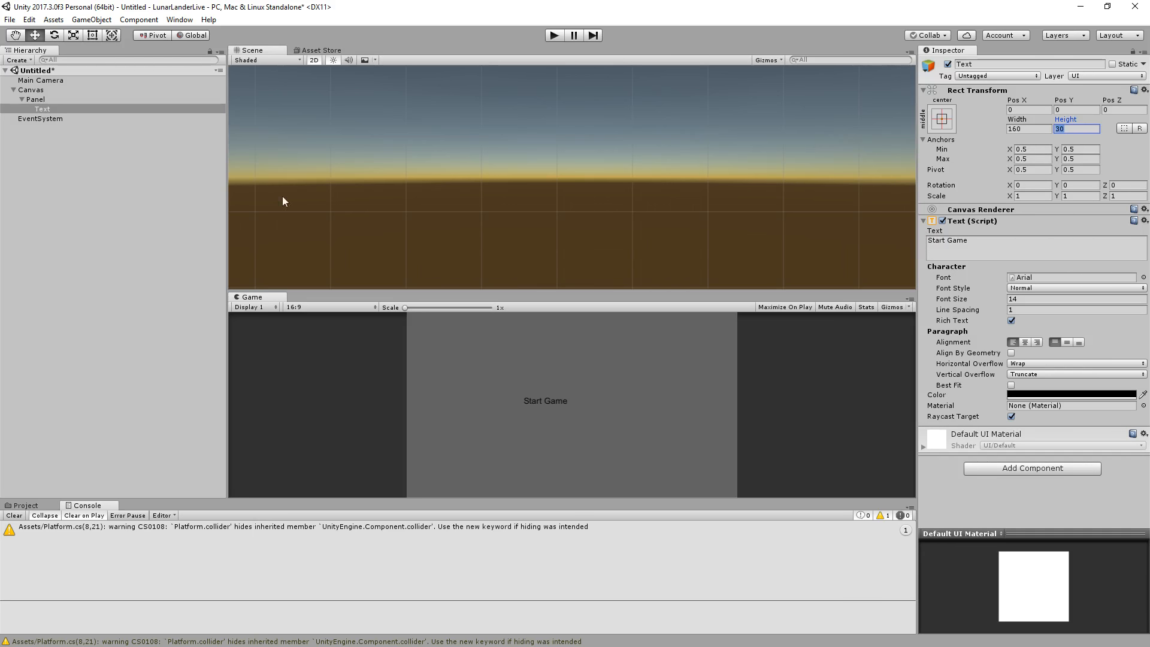
left_click(44, 109)
key("f")
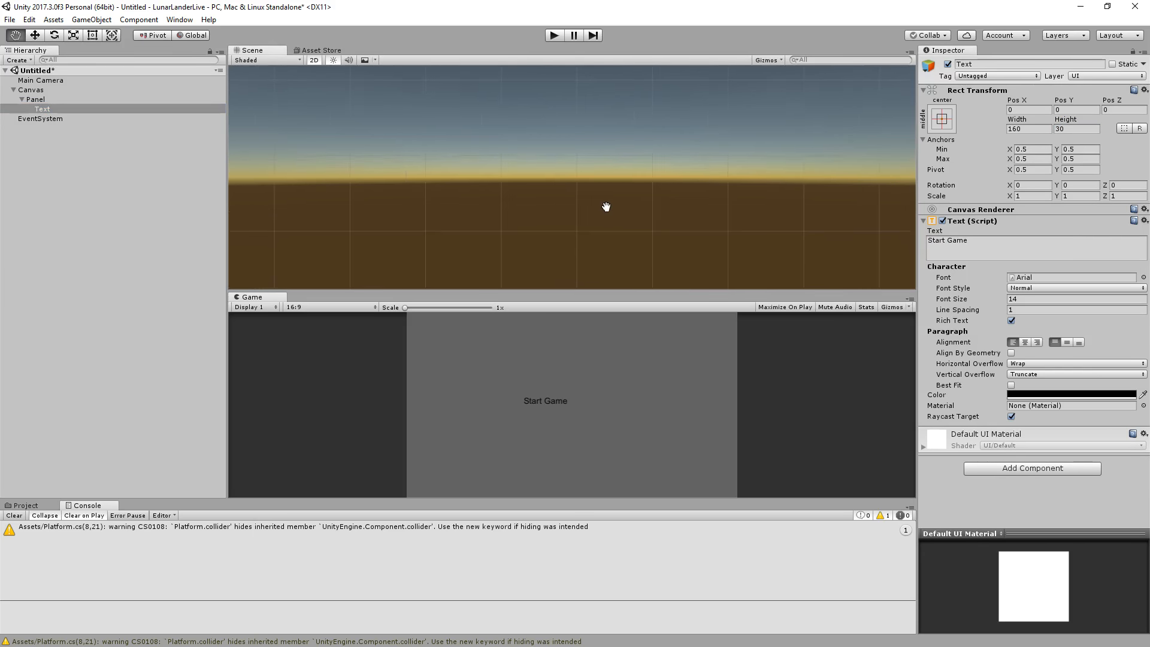
middle_click_drag(609, 188, 609, 221)
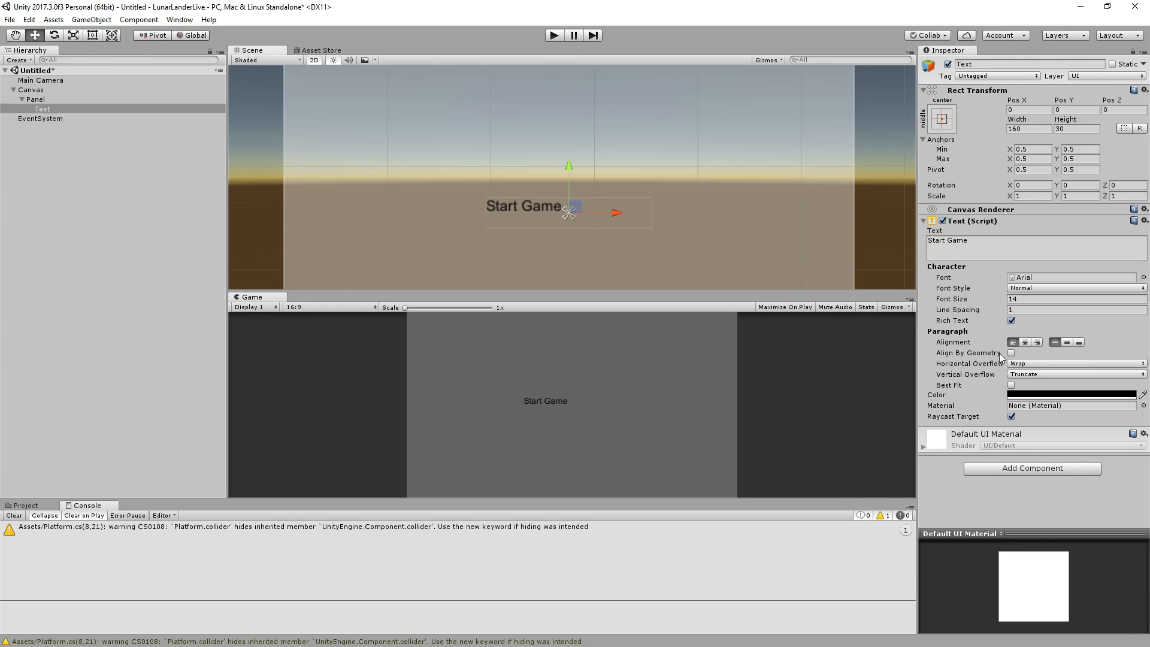
Try Best Fit on the Start Game text, turn it off and center the text horizontally
left_click(1011, 385)
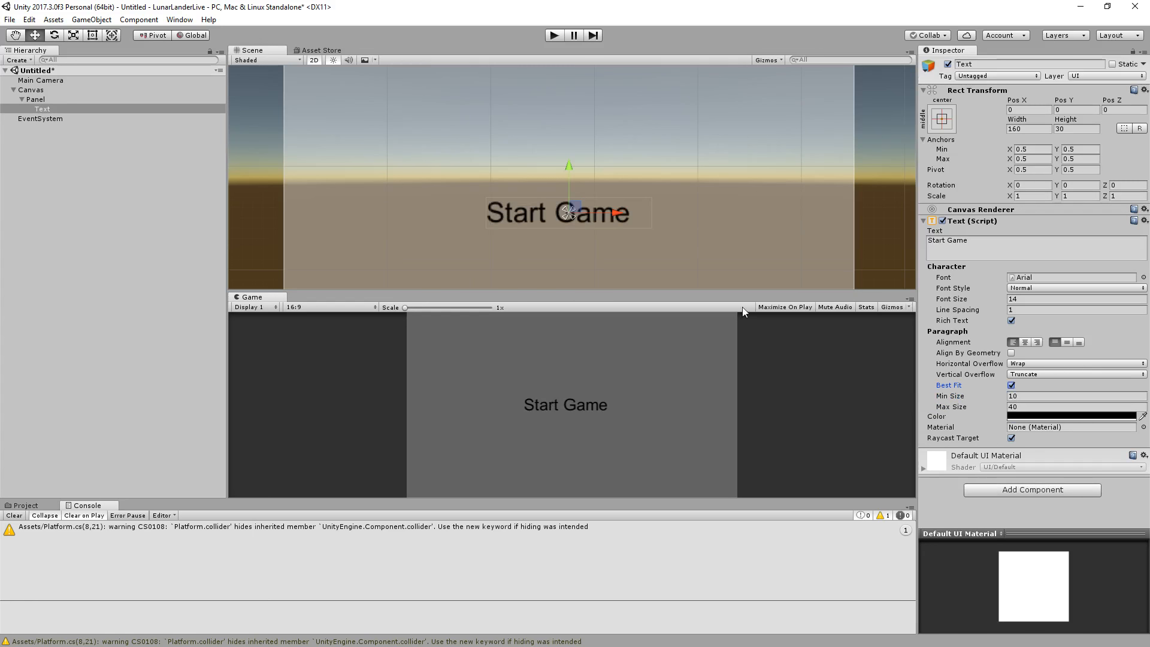
left_click(1011, 385)
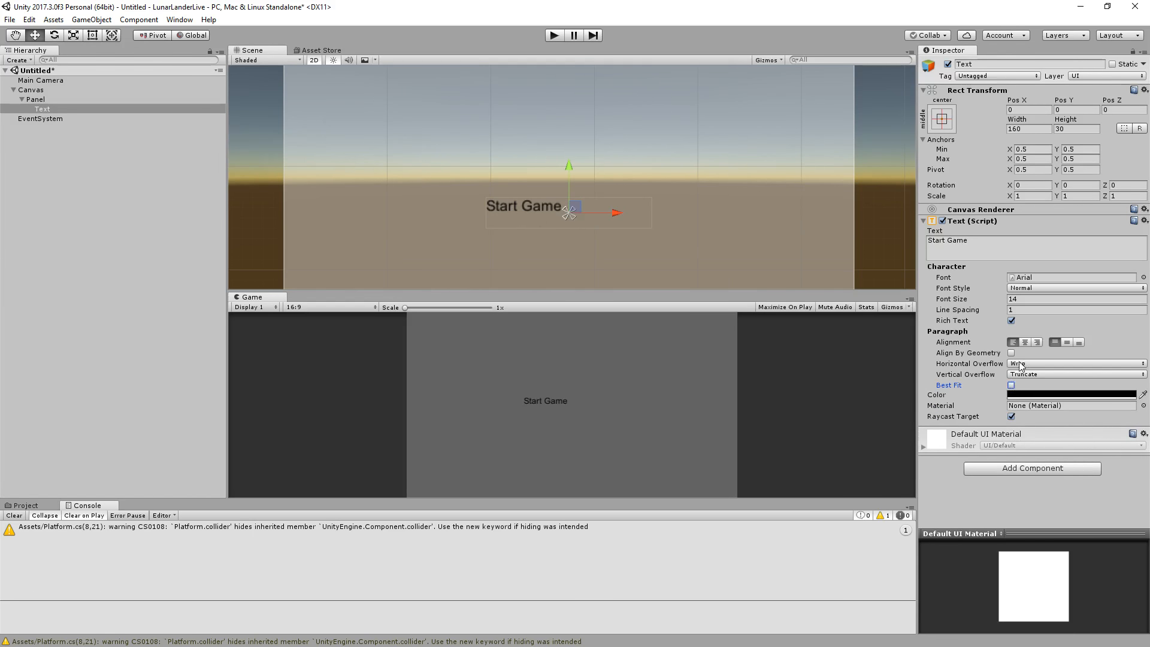
left_click(1024, 342)
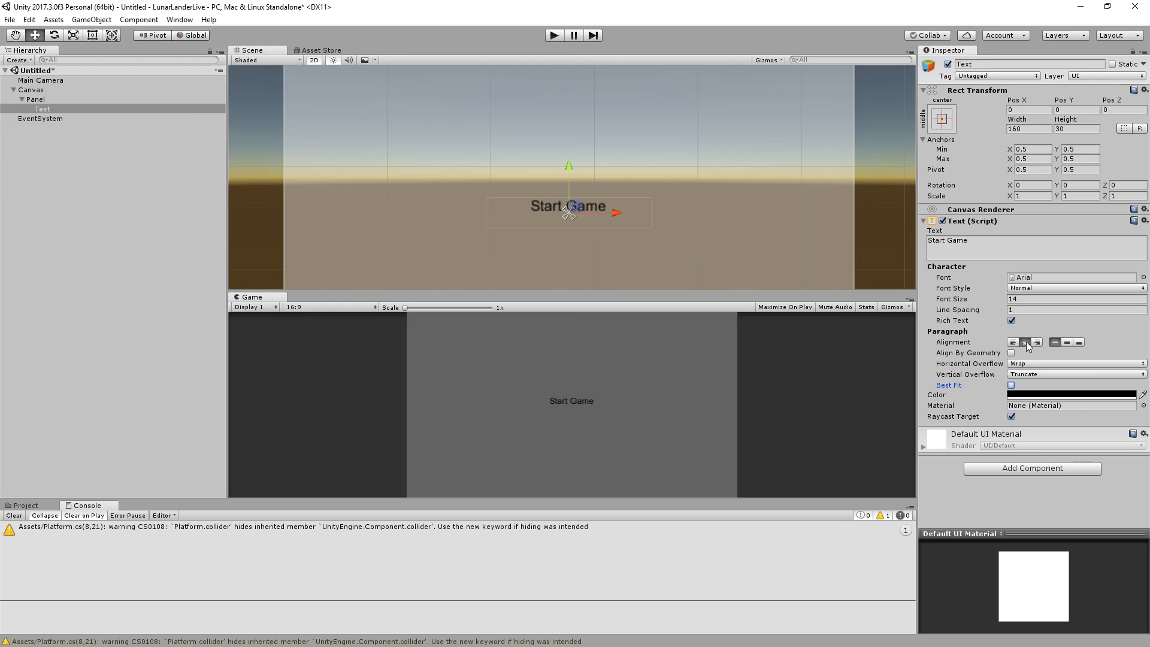
Center the Start Game text vertically and set its font size to 32
left_click(1066, 342)
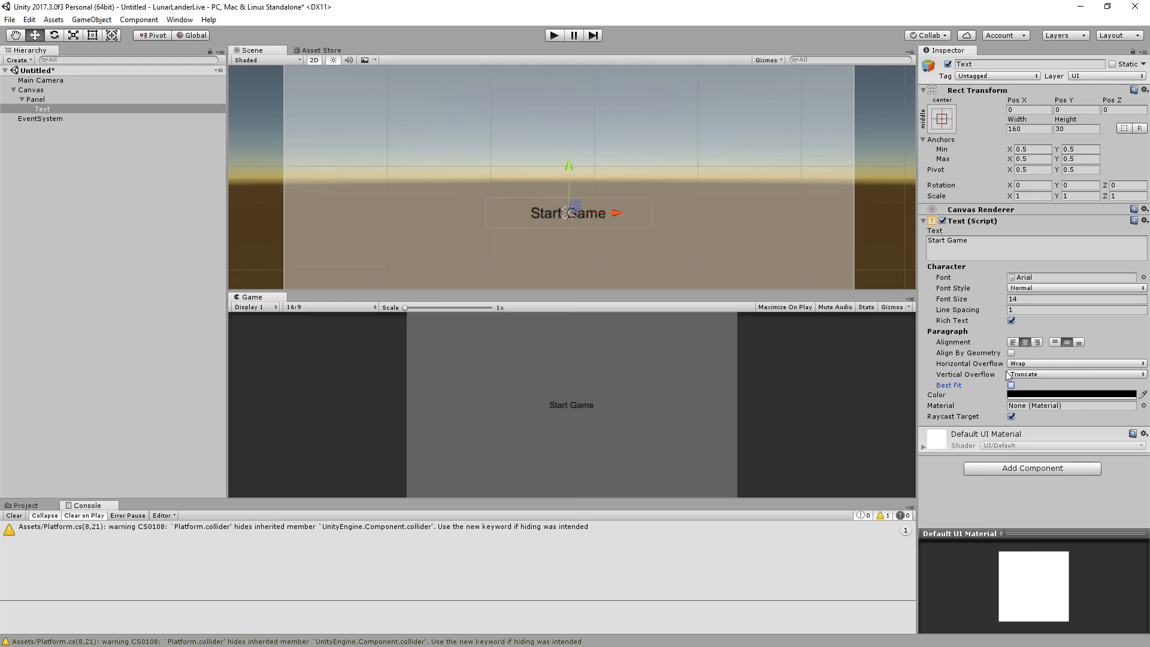
left_click(1020, 299)
type("32")
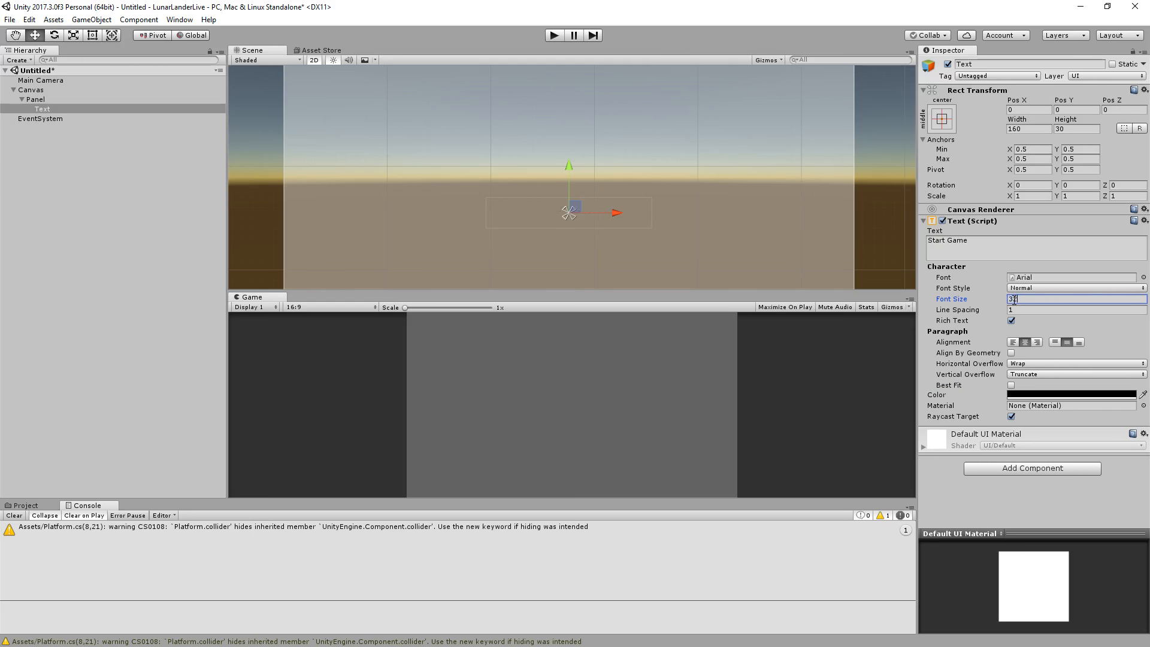
Try Best Fit on the Start Game text, turn it off and set both horizontal and vertical overflow to Overflow
left_click(1011, 386)
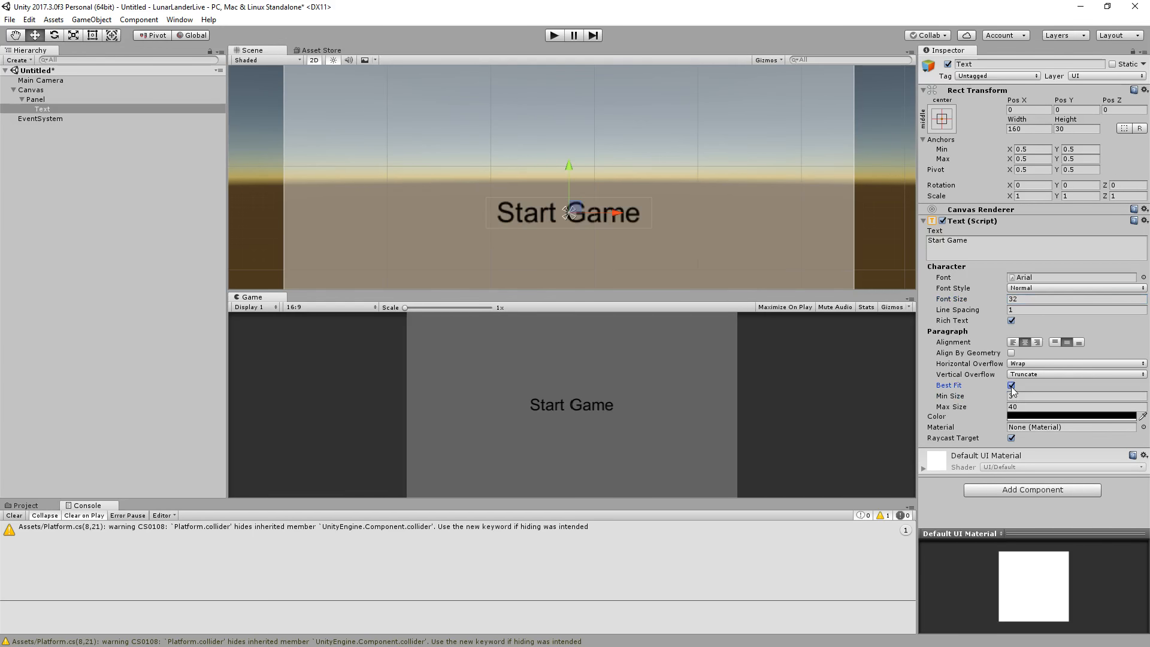
left_click(1010, 385)
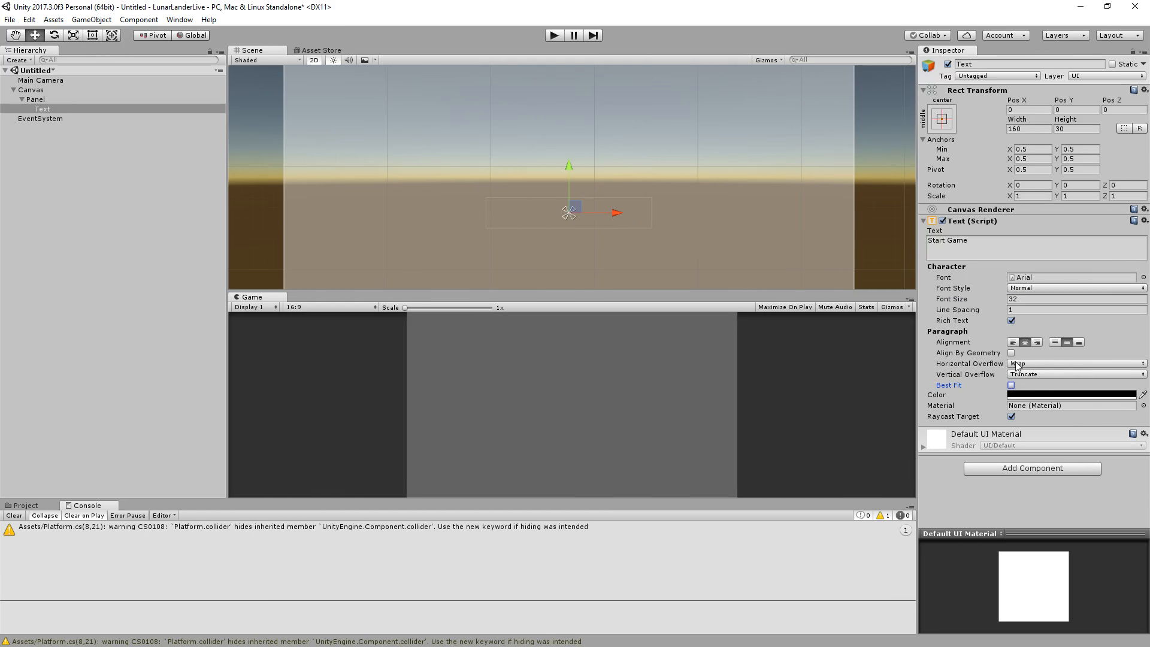
left_click(1030, 363)
left_click(1031, 392)
left_click(1026, 375)
left_click(1030, 402)
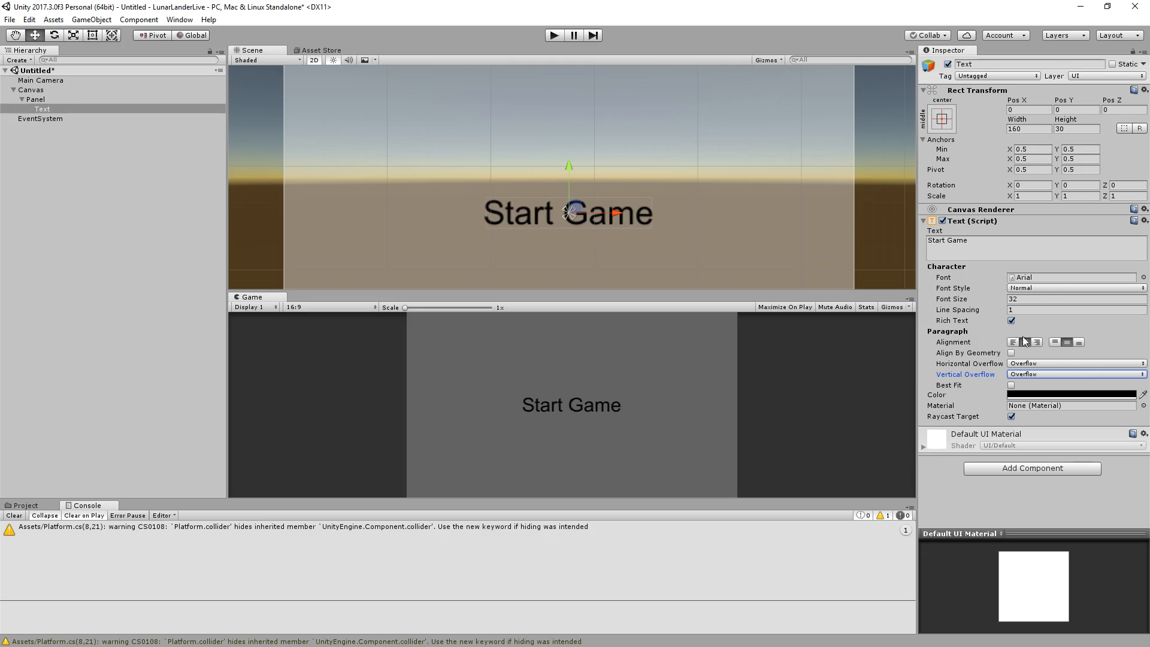
Try font sizes 28 and 14 on the Start Game text and settle on 22
left_click_drag(1024, 299, 1003, 300)
type("28")
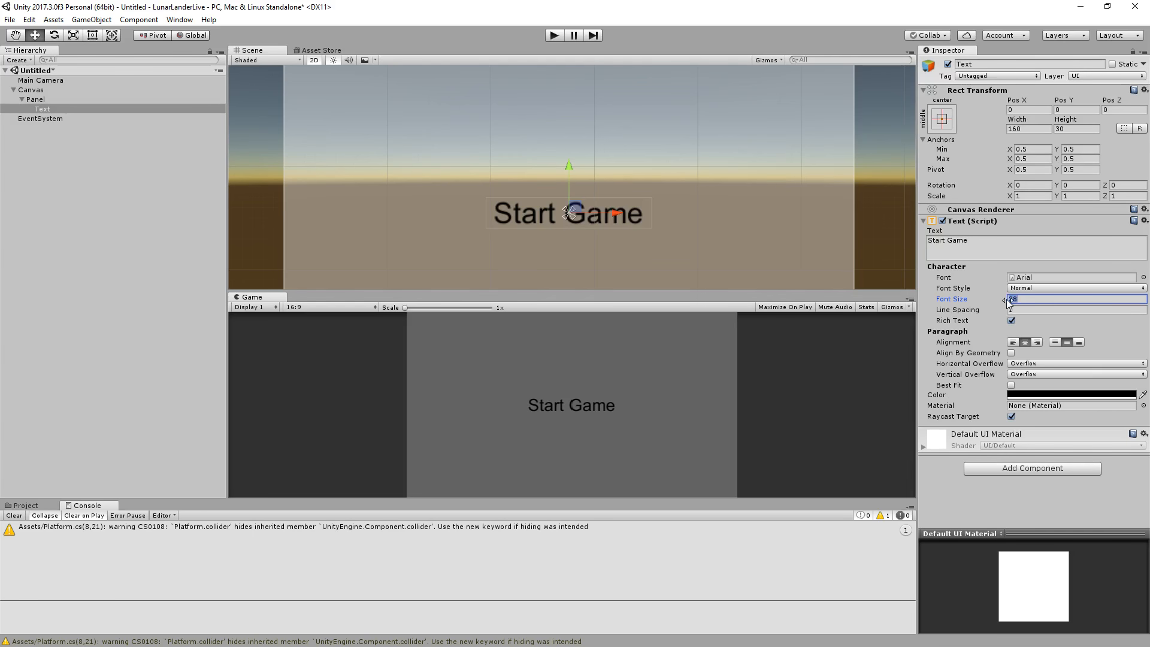
double_click(1011, 299)
type("14")
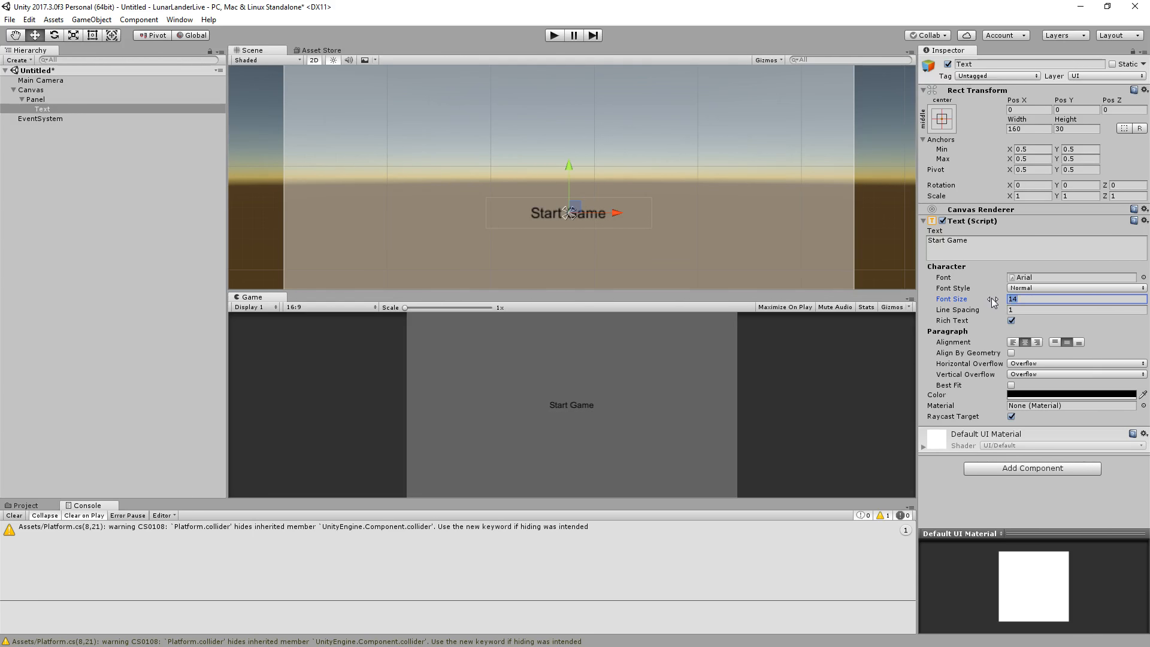
type("22")
scroll(594, 404, "up", 3)
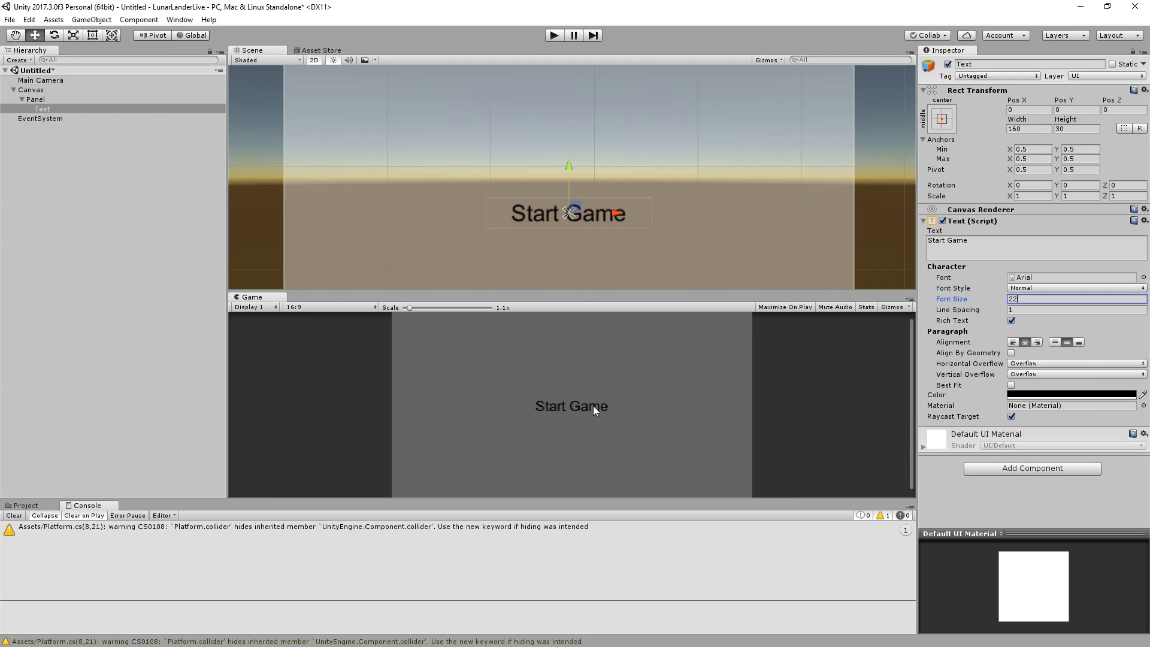
scroll(596, 407, "down", 3)
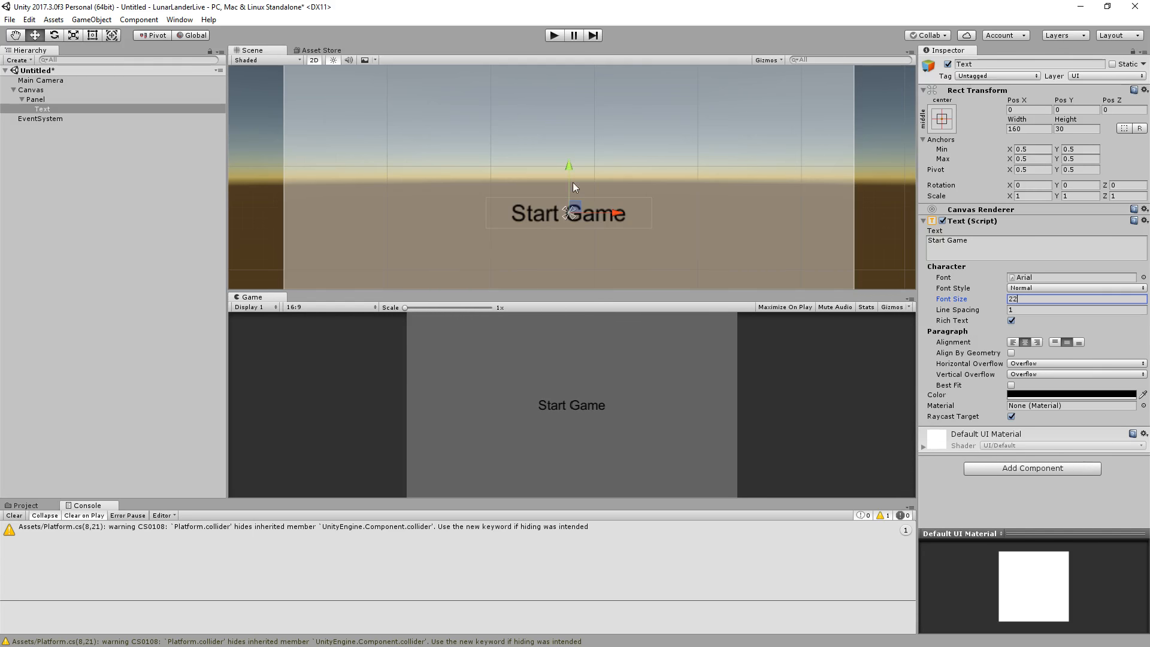
Rename the Text object under the Panel as StartGameText
left_click(49, 111)
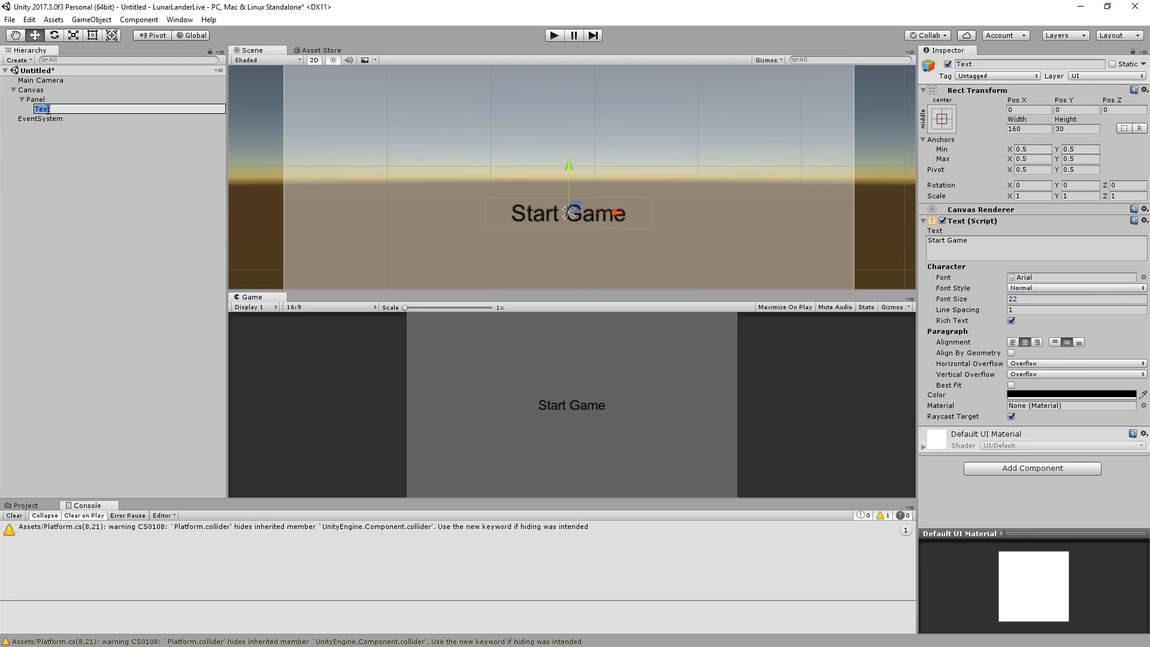
type("StartGameText")
key("Return")
Duplicate the StartGameText object and rename the copy as QuitGameText
right_click(49, 111)
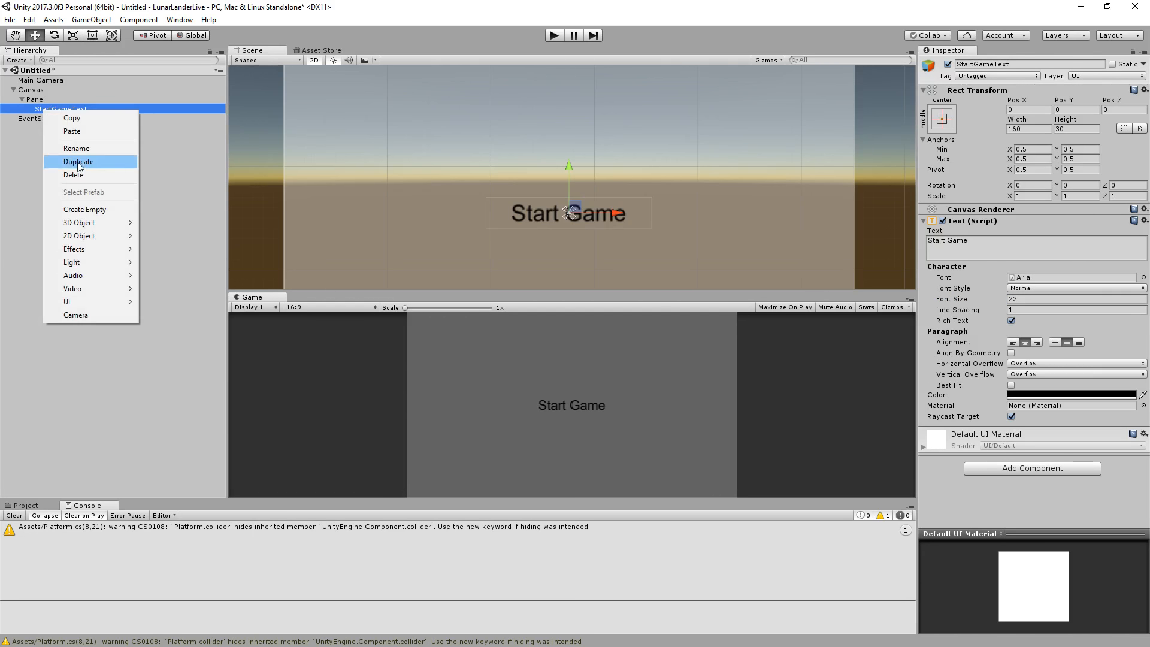
left_click(67, 163)
left_click(59, 119)
type("QuitGameText")
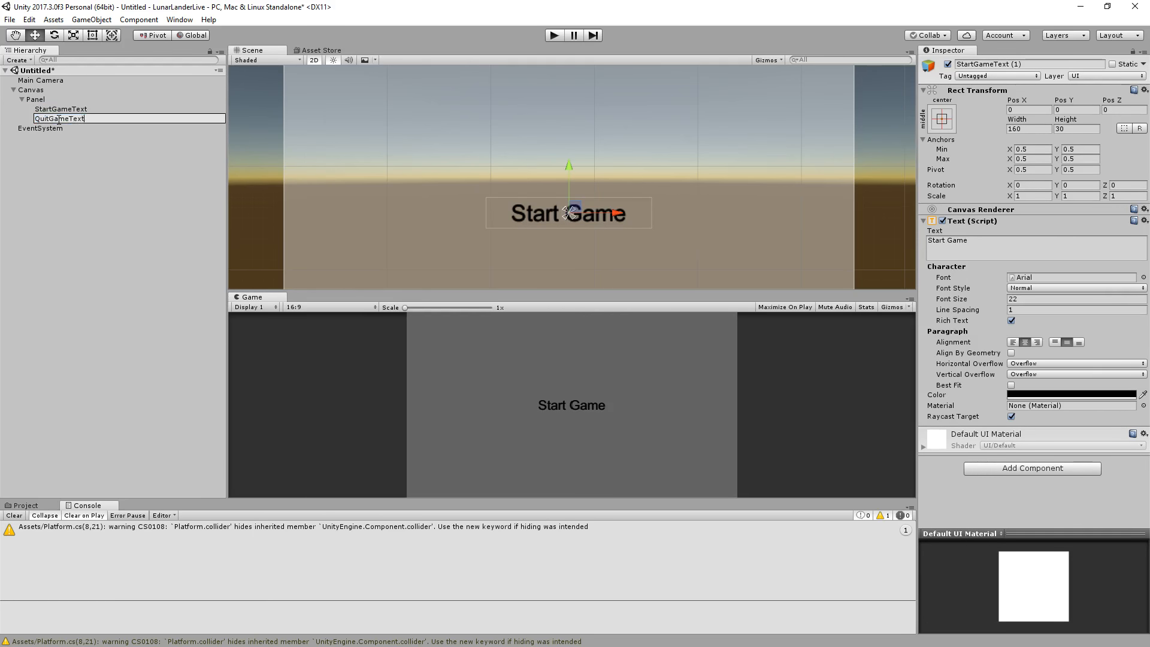
key("Return")
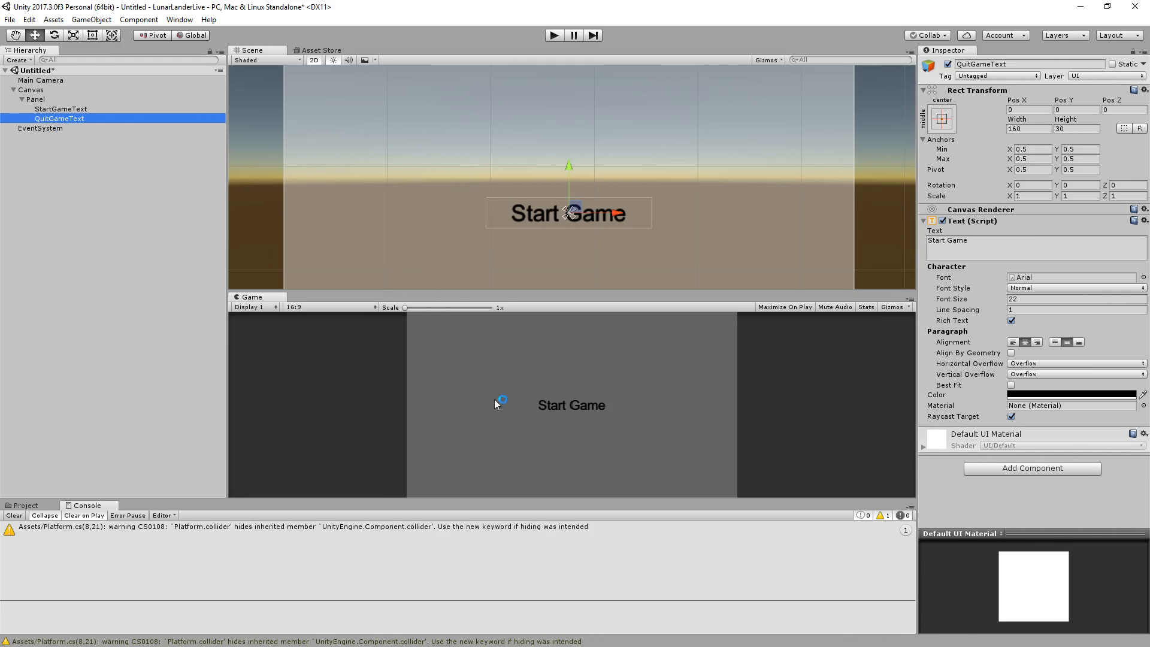
Move QuitGameText straight down to a Y position of about -34 and change its content to "Quit Game"
left_click_drag(565, 168, 566, 203)
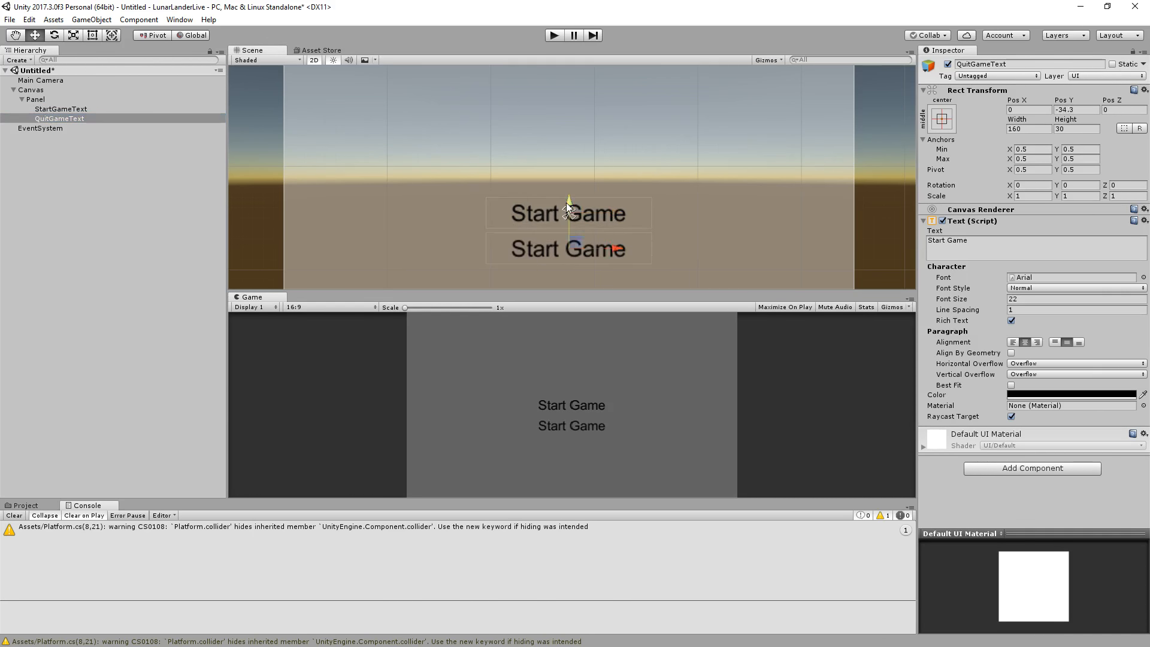
left_click(974, 239)
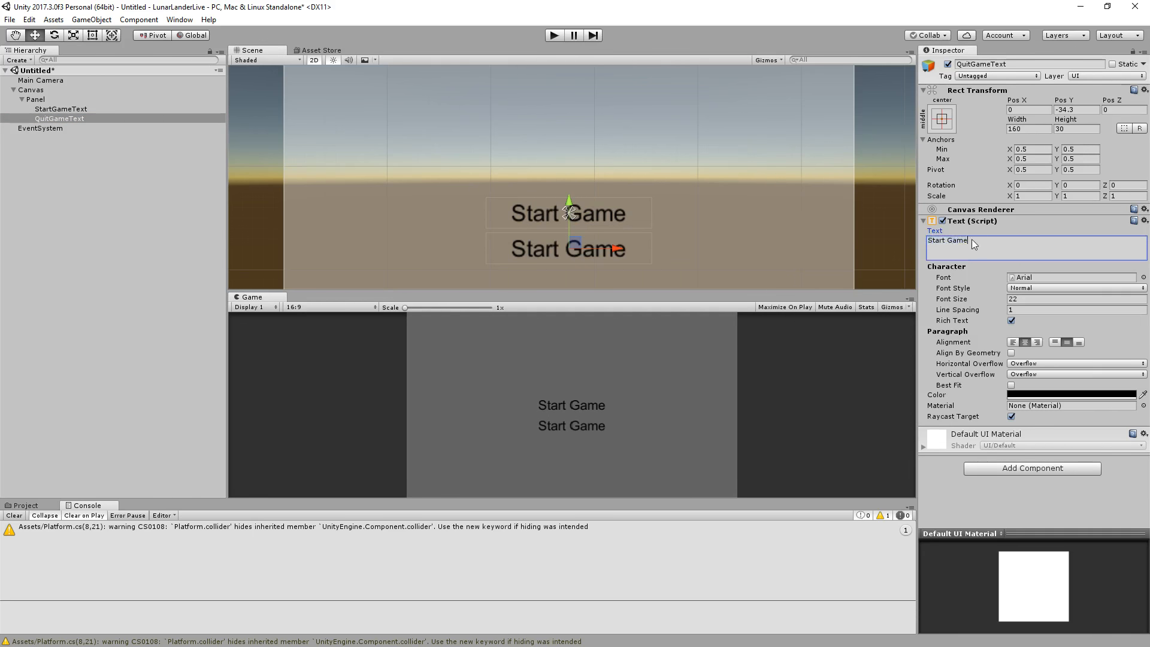
type("Quit Game")
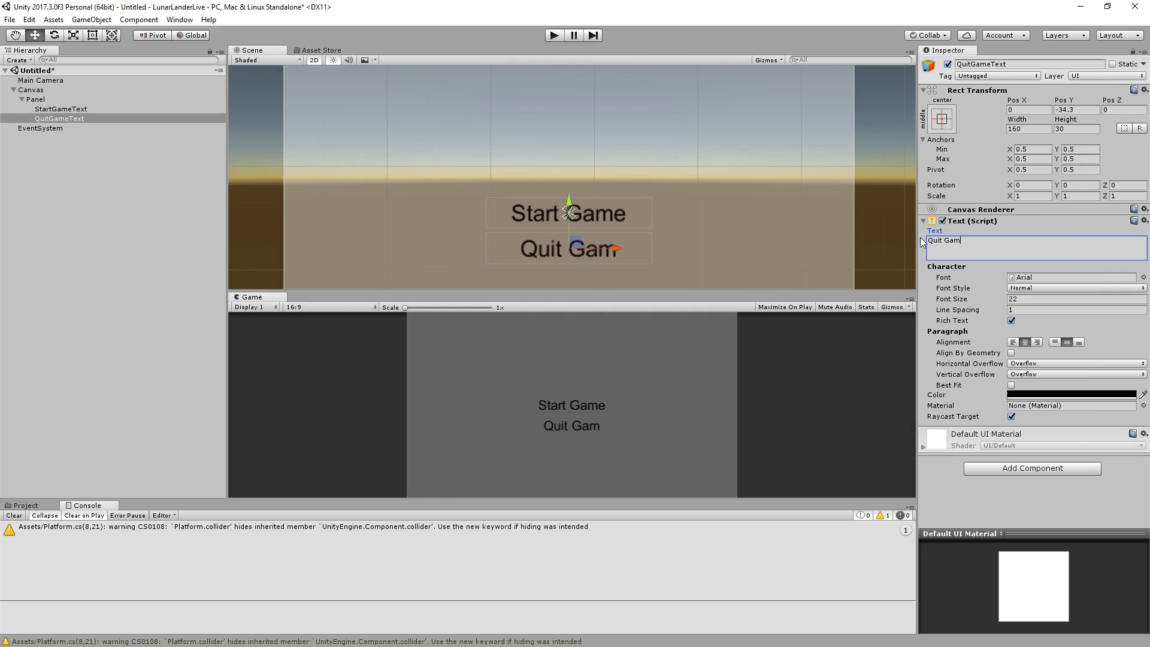
key("Return")
key("BackSpace")
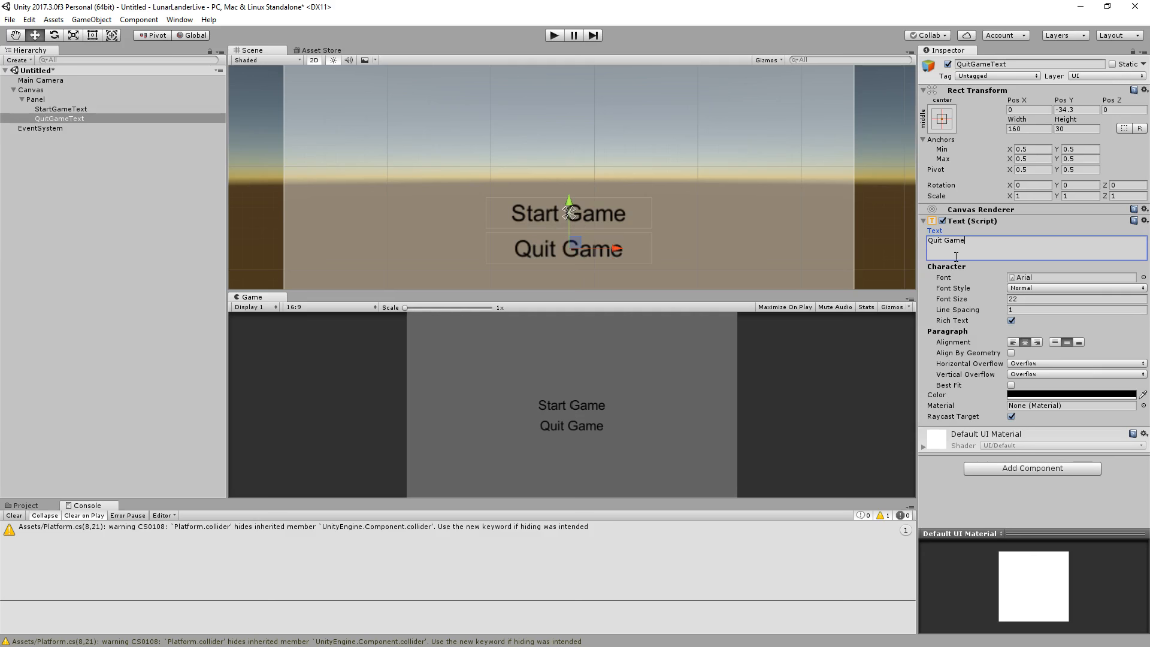
Add a Vertical Layout Group component to the Panel
left_click(63, 119)
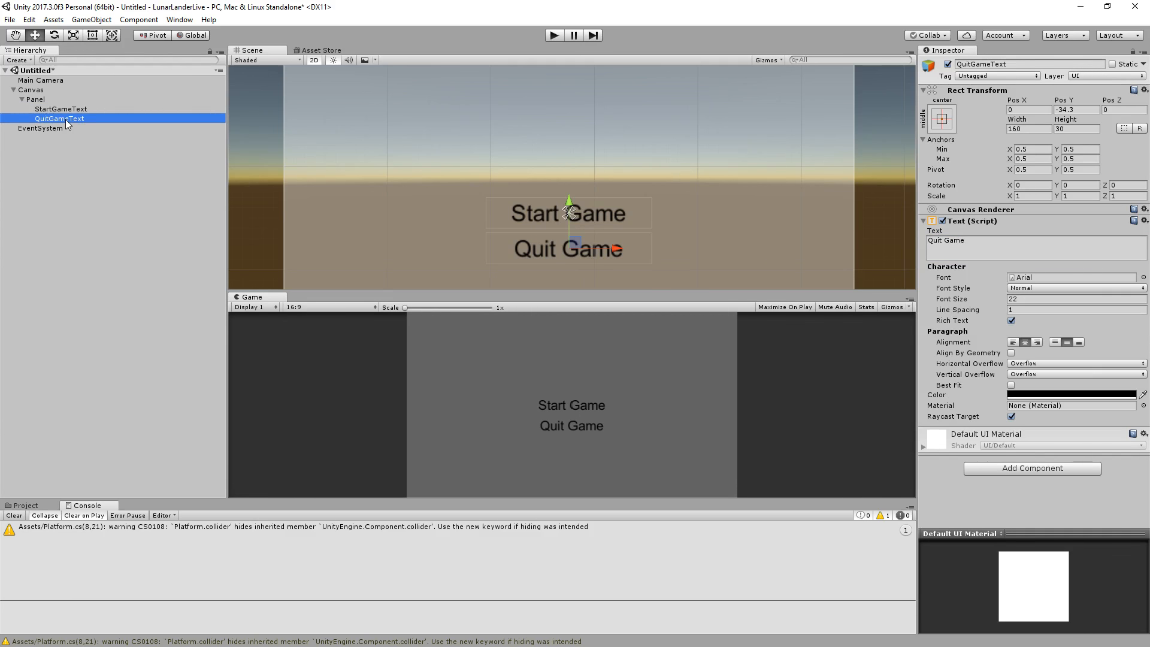
left_click(48, 100)
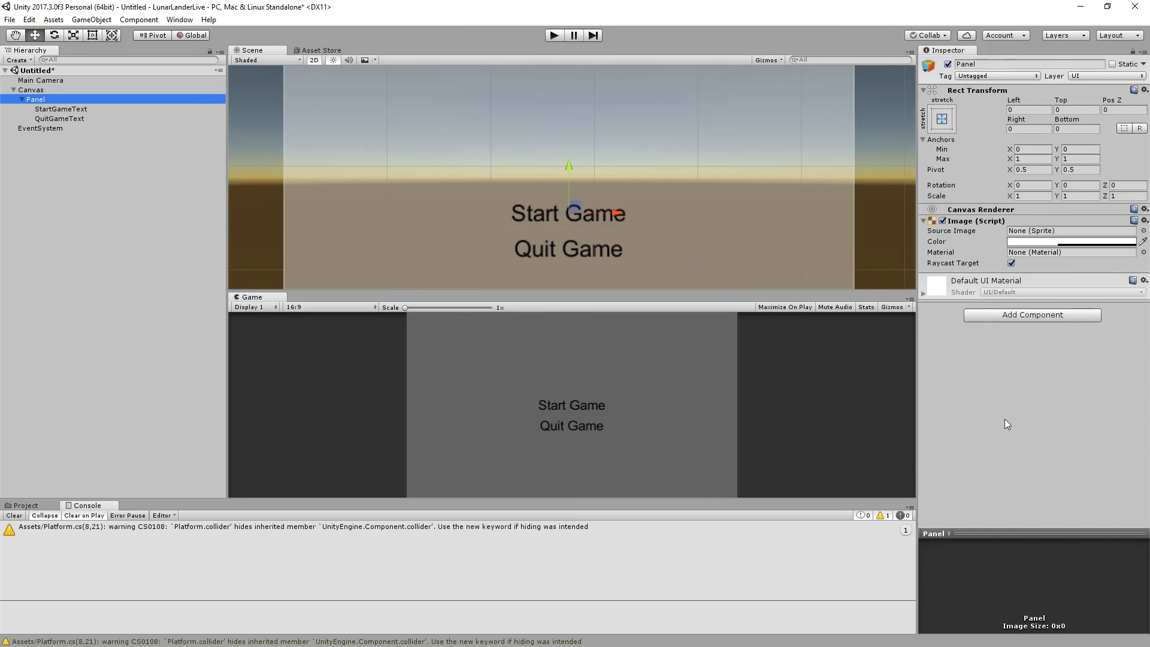
left_click(1014, 315)
type("vertical")
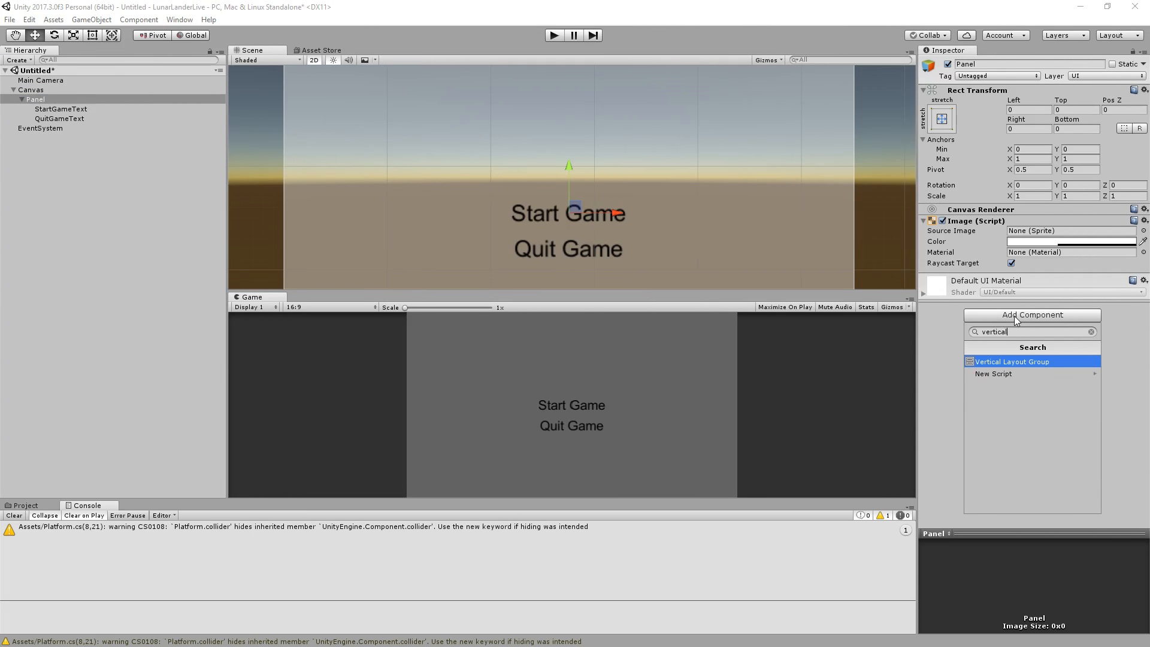
left_click(1025, 362)
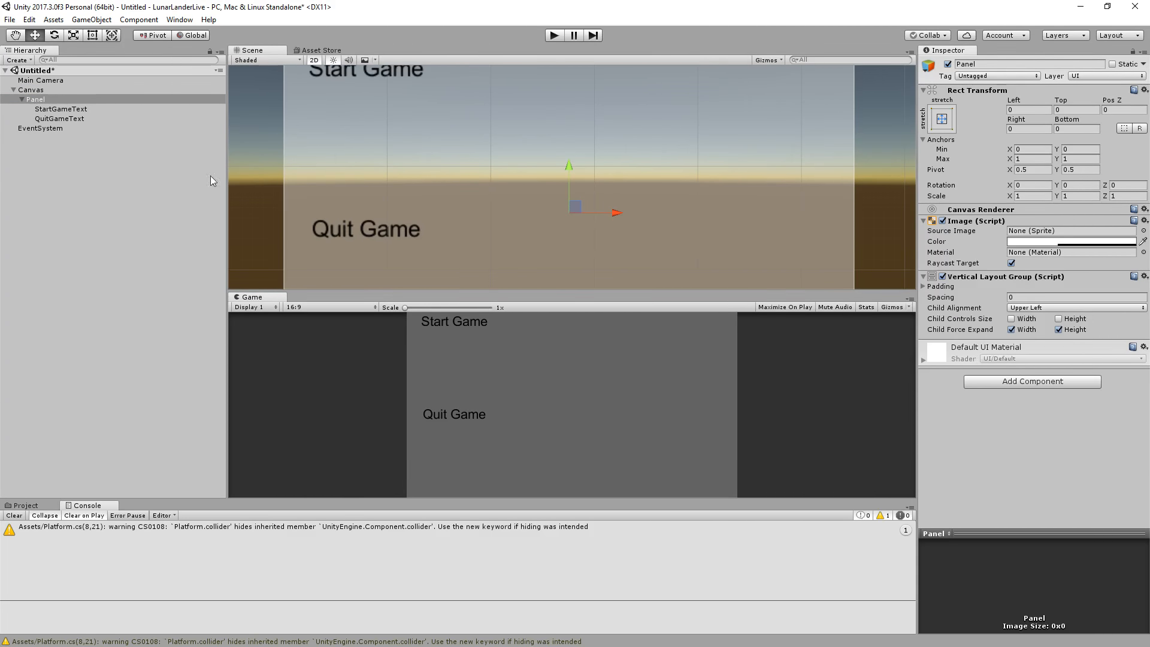
In the Panel's Vertical Layout Group, disable Child Force Expand and enable Child Controls Size for both width and height
left_click(48, 109)
left_click(43, 103)
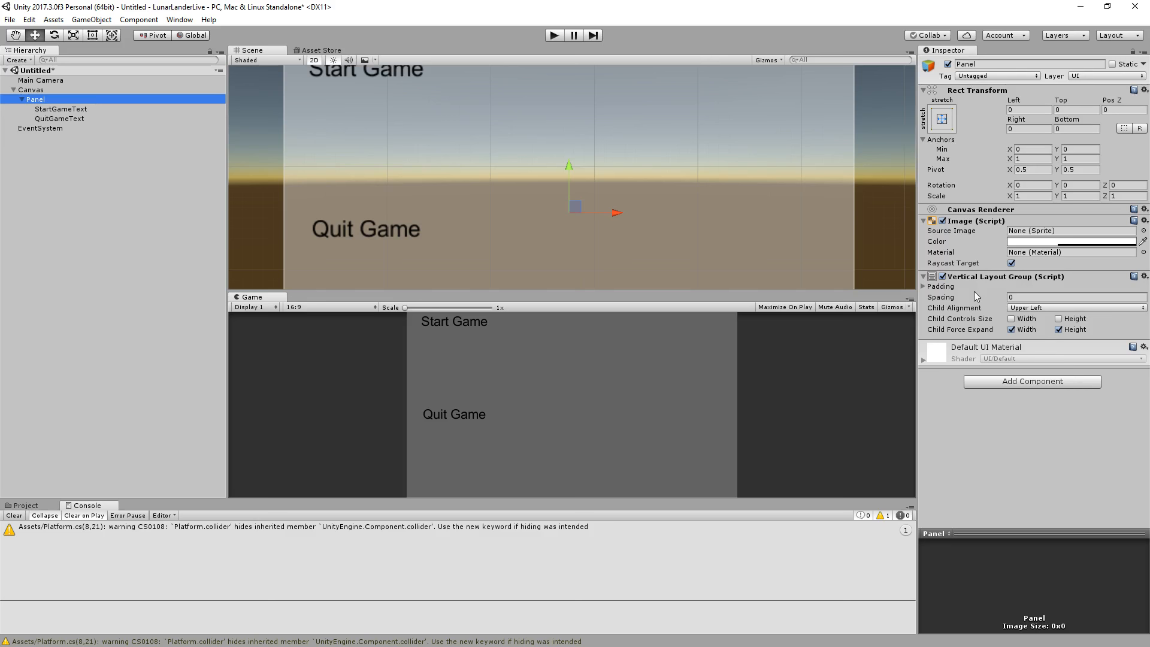
left_click(1011, 329)
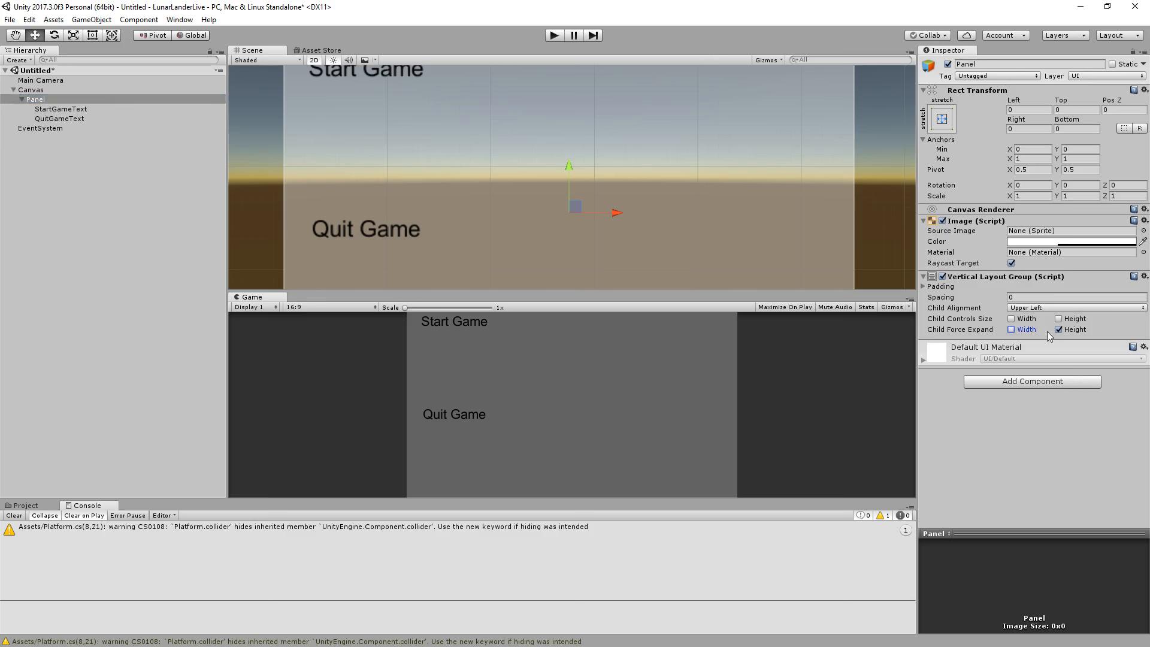
left_click(1058, 329)
left_click(1059, 319)
left_click(1011, 319)
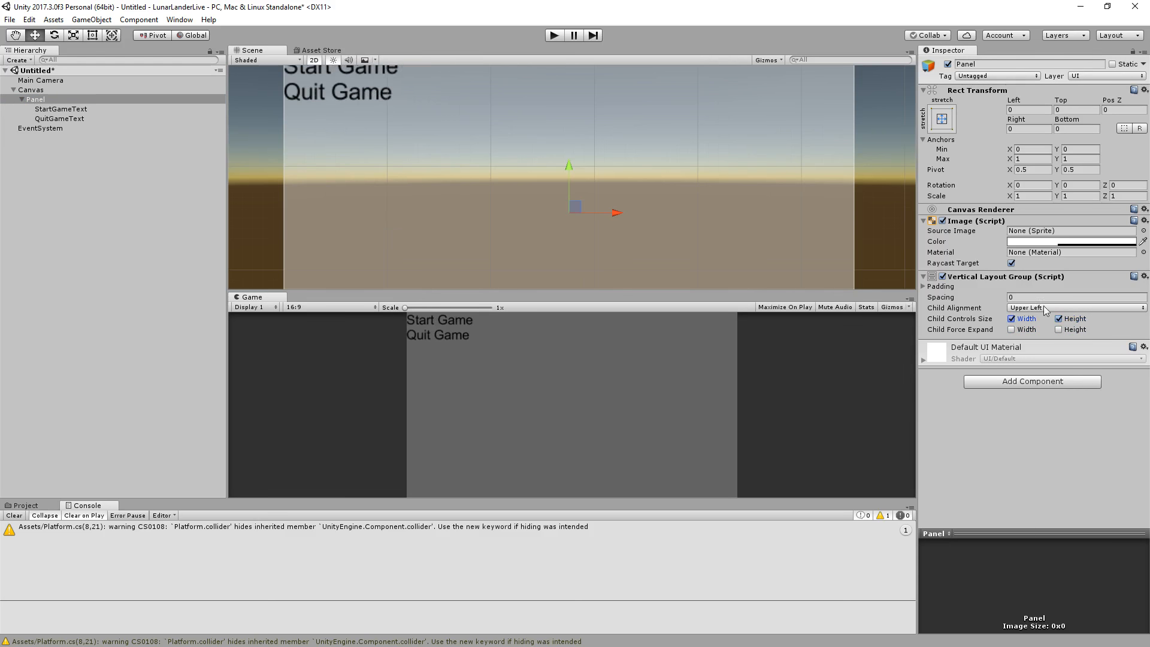
Set the Panel layout group's child alignment to Middle Center and its spacing to 20, after trying 25
left_click(1034, 308)
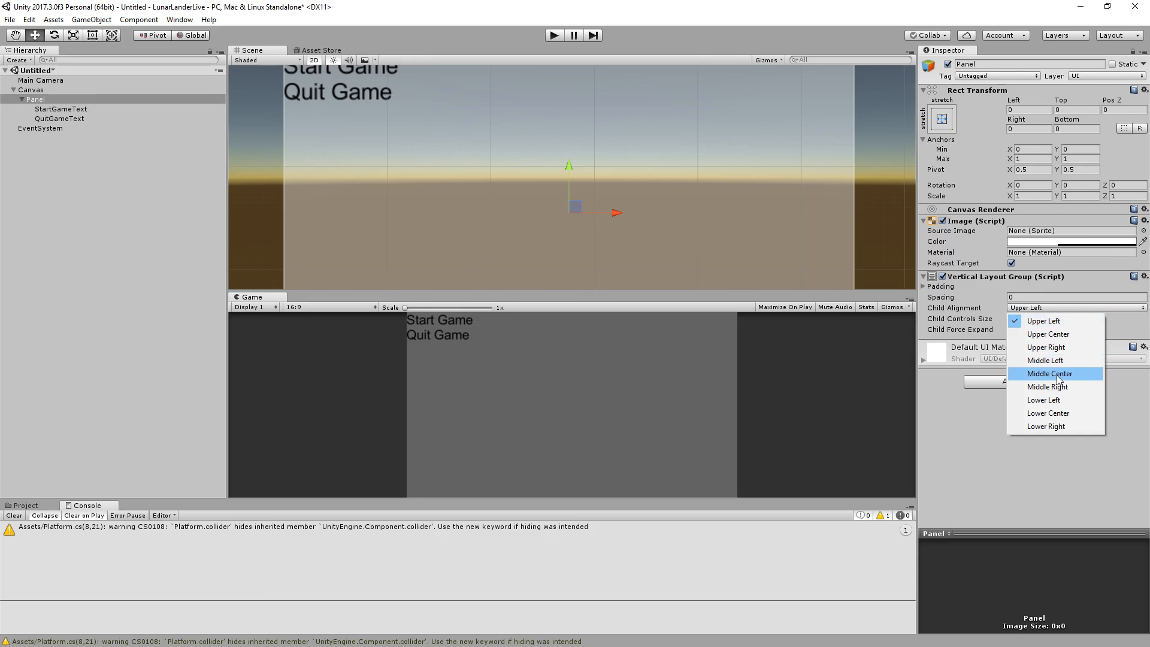
left_click(1050, 374)
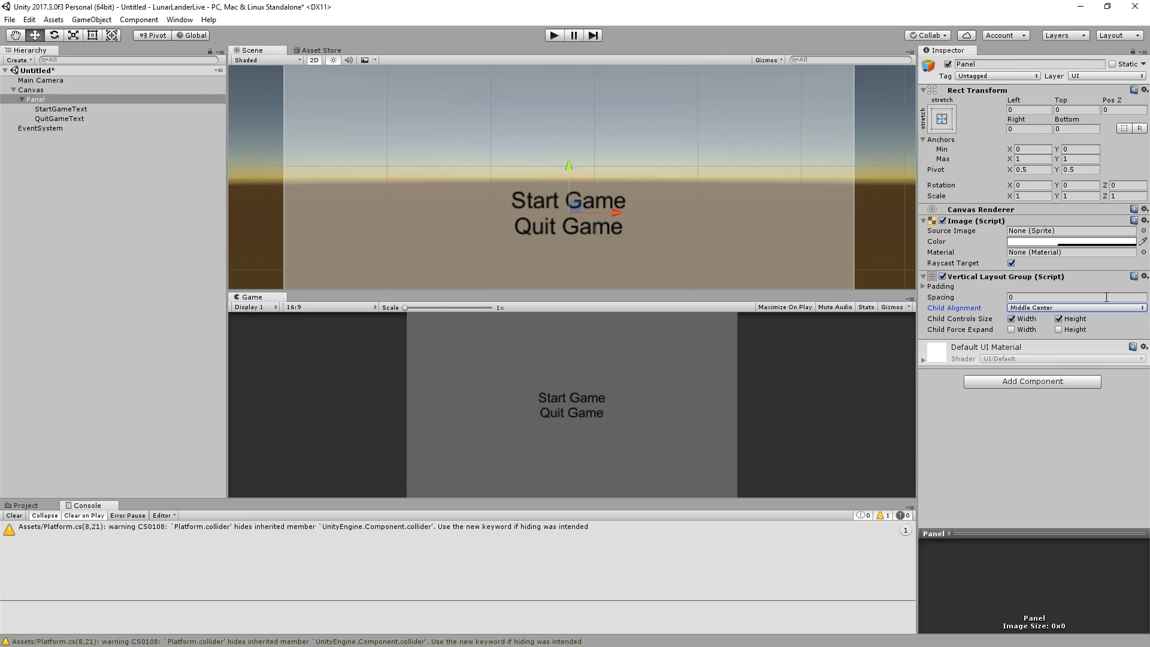
left_click(1029, 297)
type("25")
key("Return")
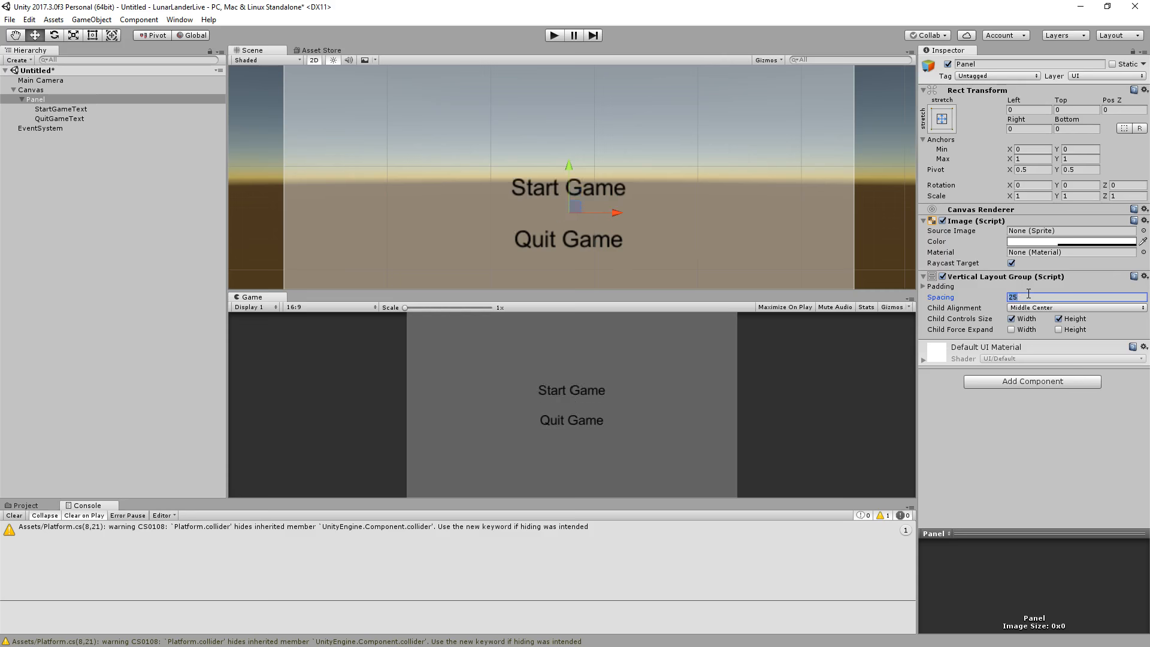
type("20")
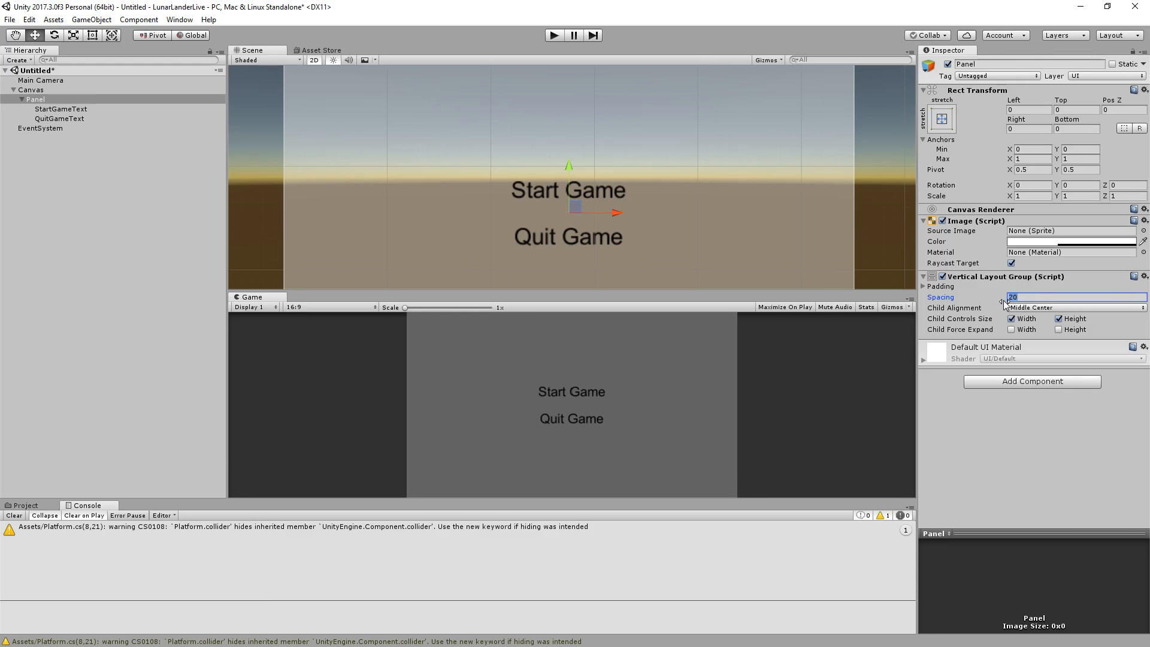
key("Return")
Enlarge the Game view and review the properties of the StartGameText and QuitGameText objects
left_click_drag(529, 292, 459, 265)
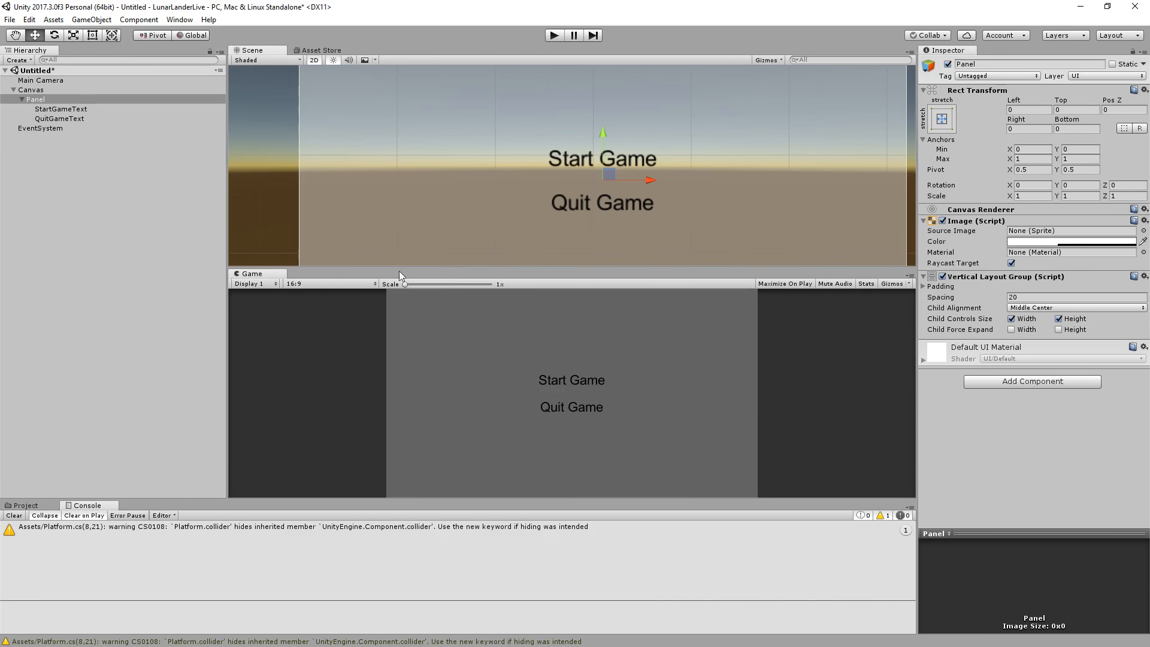
left_click(56, 109)
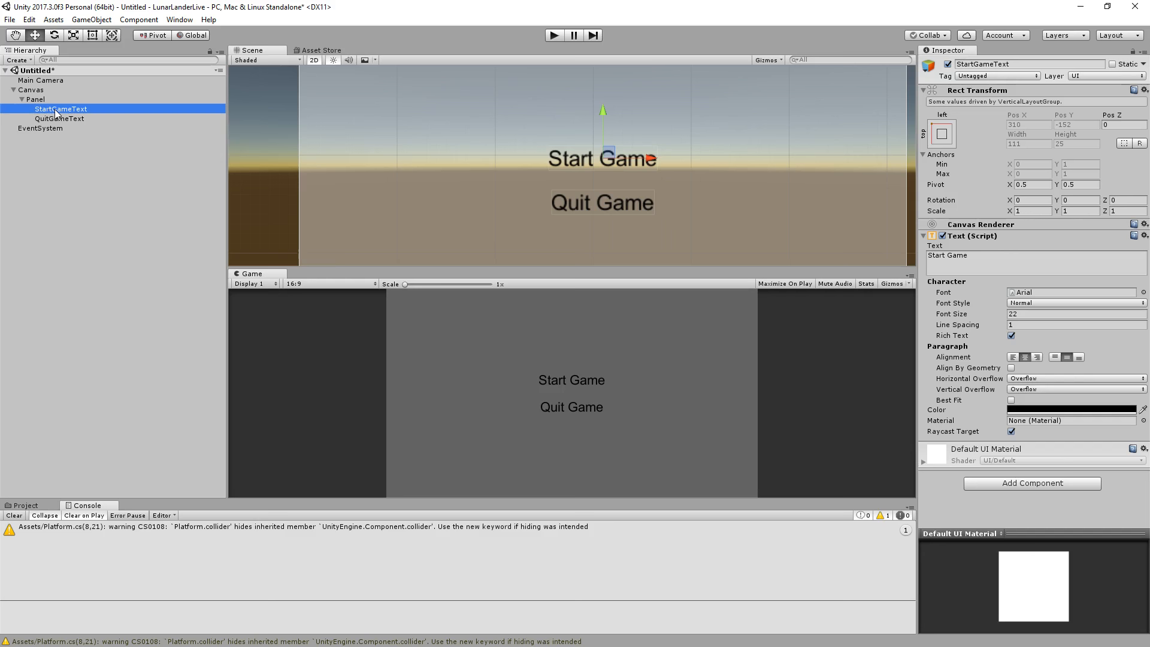
left_click(53, 119)
left_click(58, 110)
Collapse the project's asset folders and move the Platform script into the Script folder
left_click(26, 506)
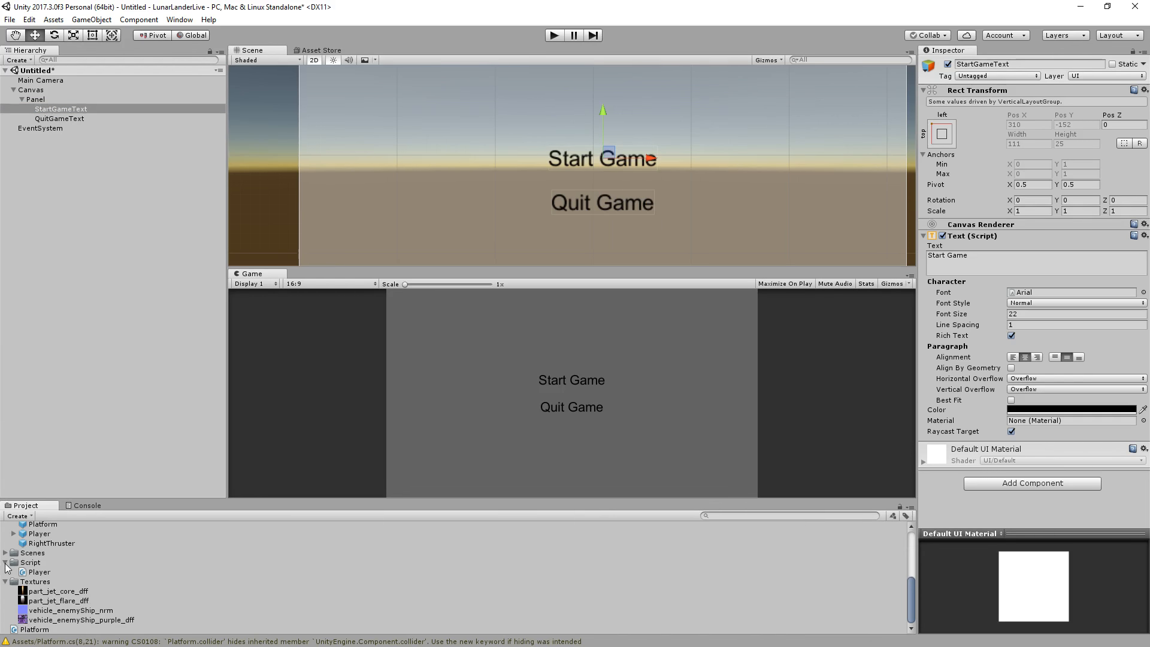
left_click(7, 583)
scroll(11, 533, "up", 3)
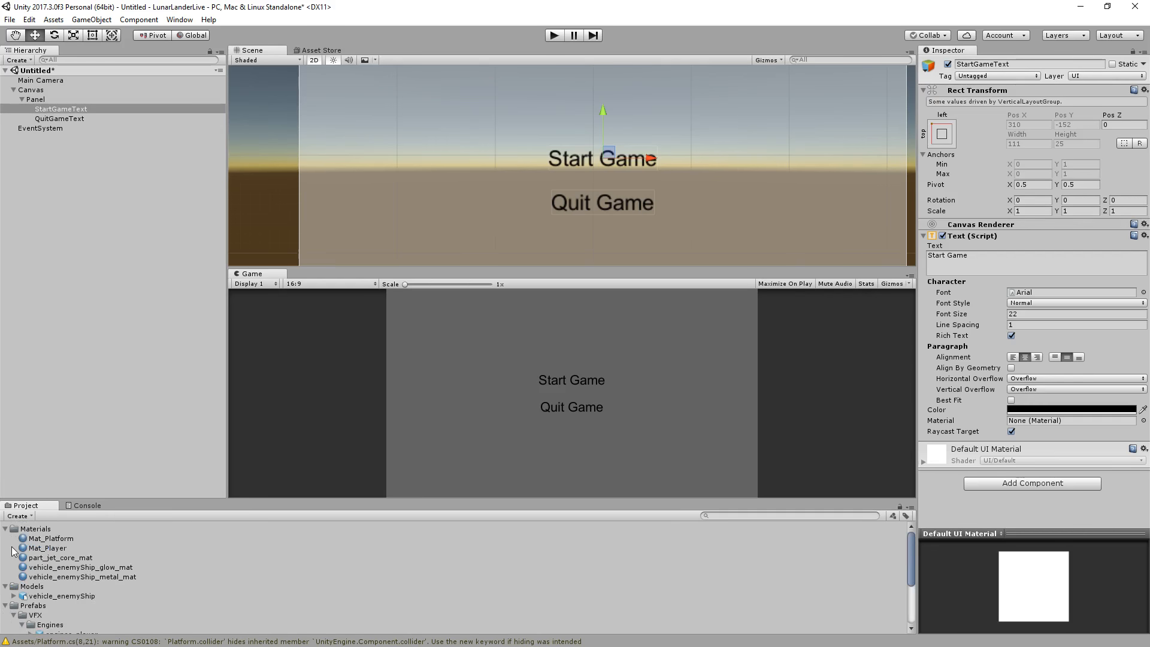
left_click(5, 587)
left_click(6, 595)
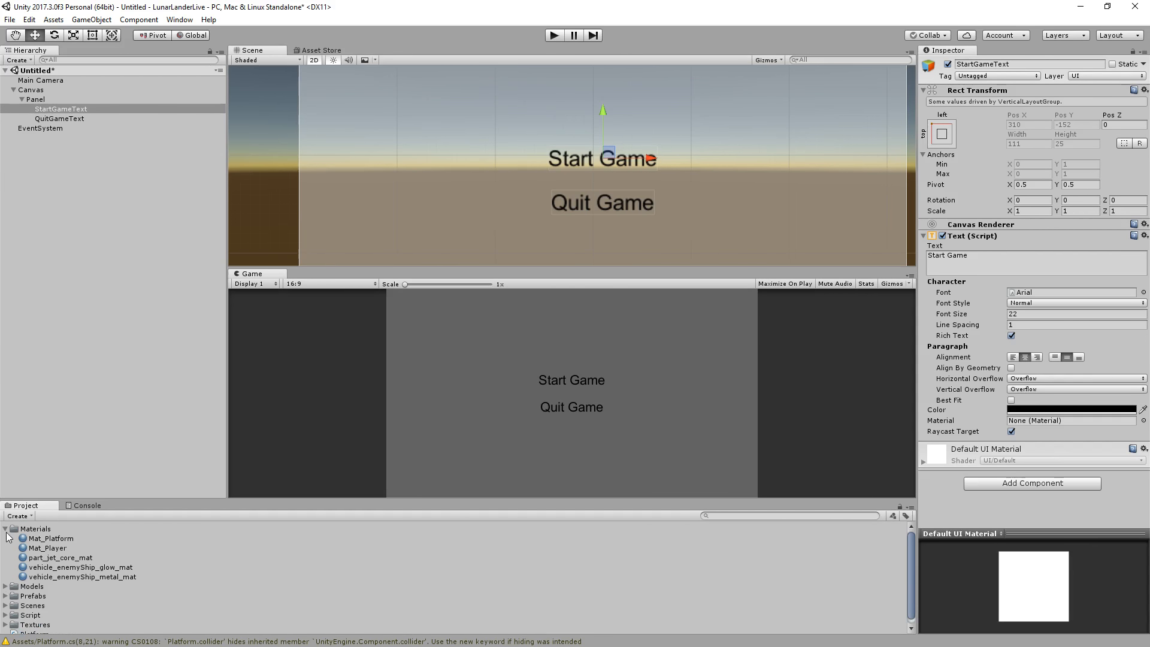
left_click(5, 529)
left_click_drag(33, 590, 32, 567)
Create a C# script named MainMenu inside the project's Script folder
right_click(30, 567)
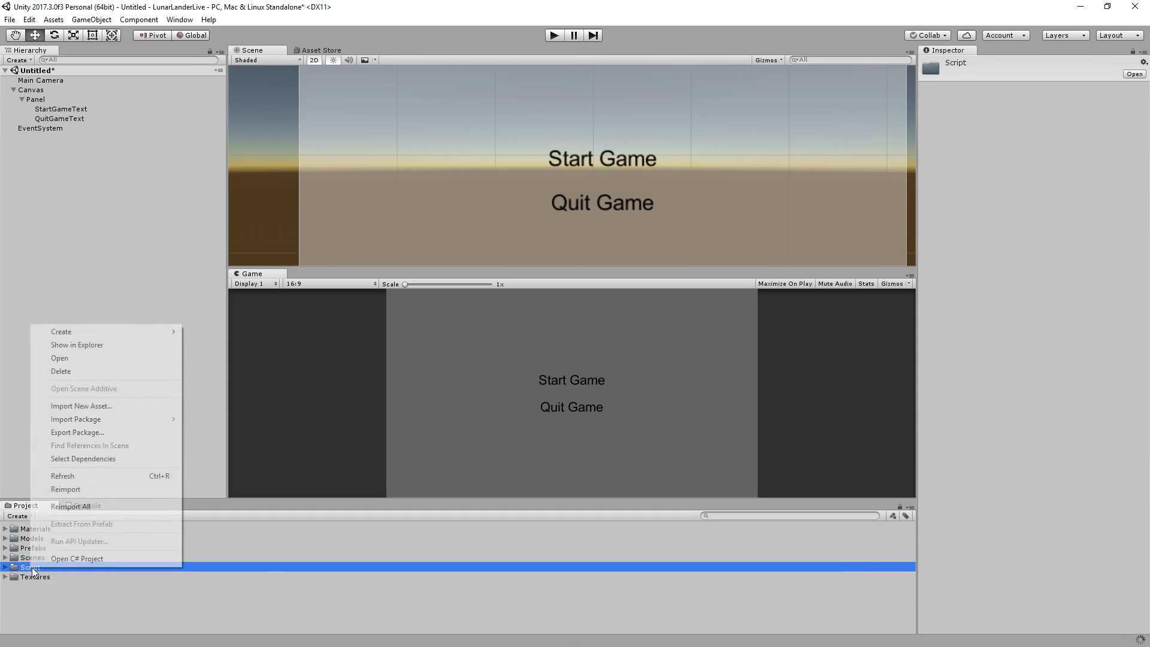
mouse_move(120, 333)
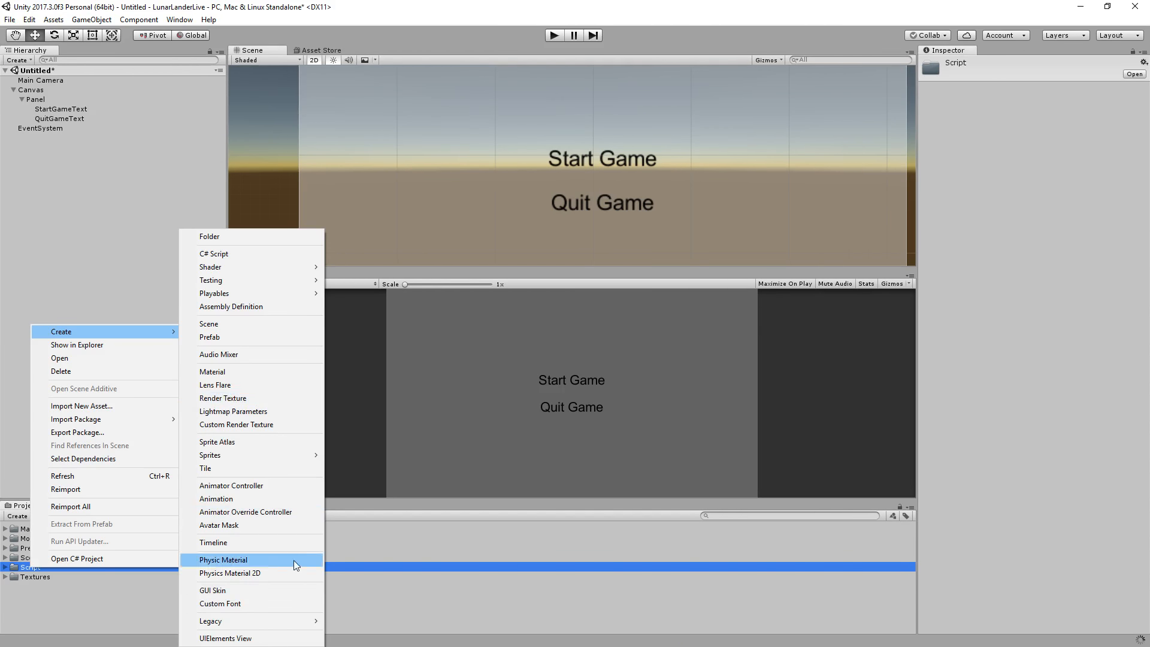
left_click(239, 254)
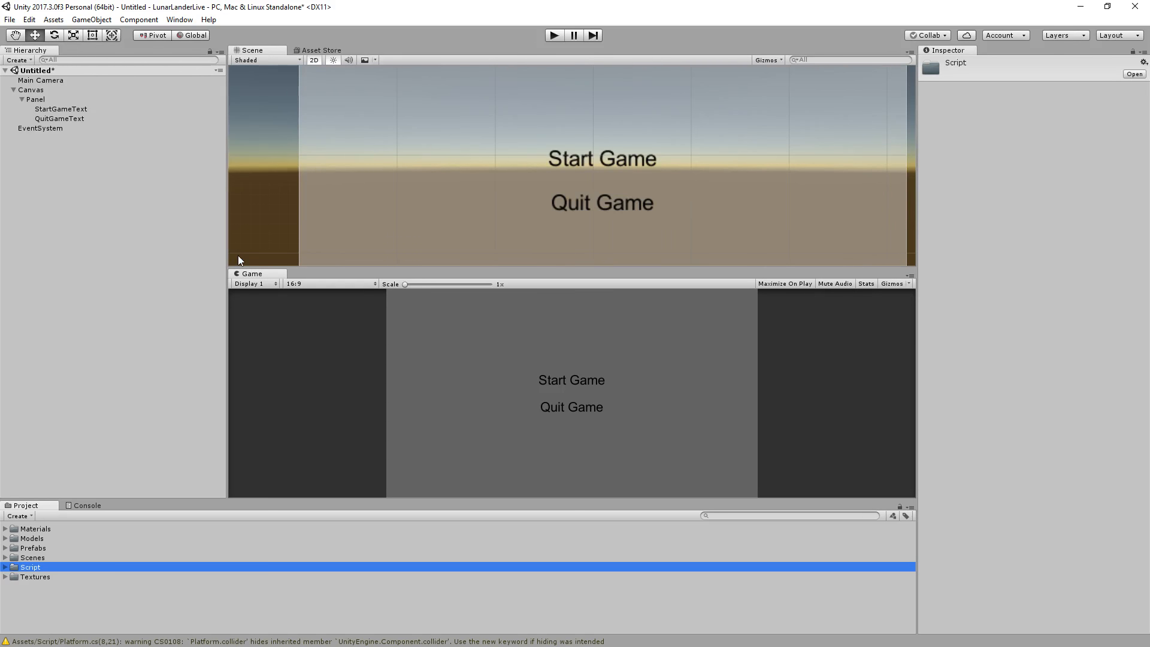
type("M")
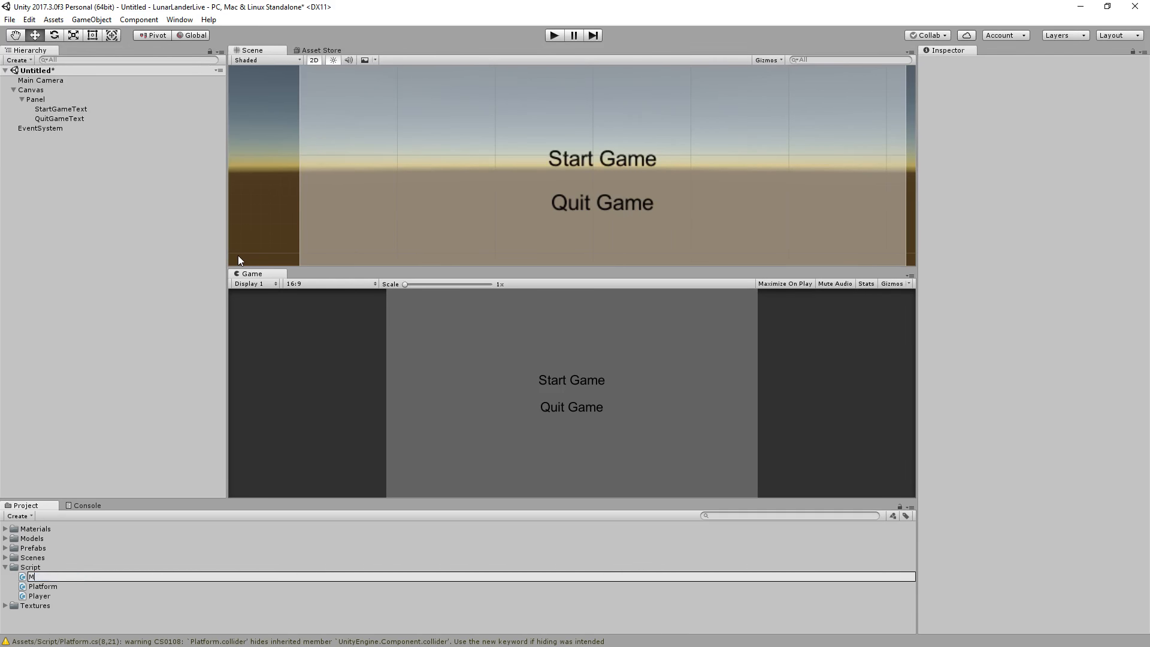
type("ainMenu")
key("Return")
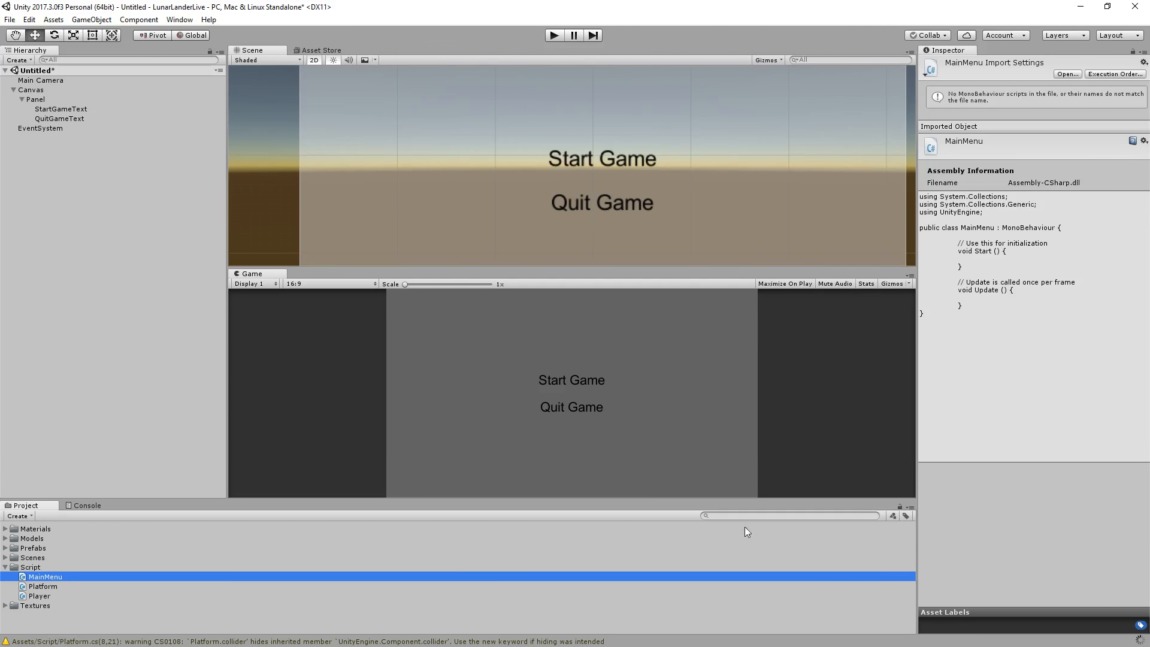
Open the MainMenu script in Visual Studio and delete its default Start and Update methods with their comments
double_click(35, 576)
left_click_drag(275, 301, 355, 163)
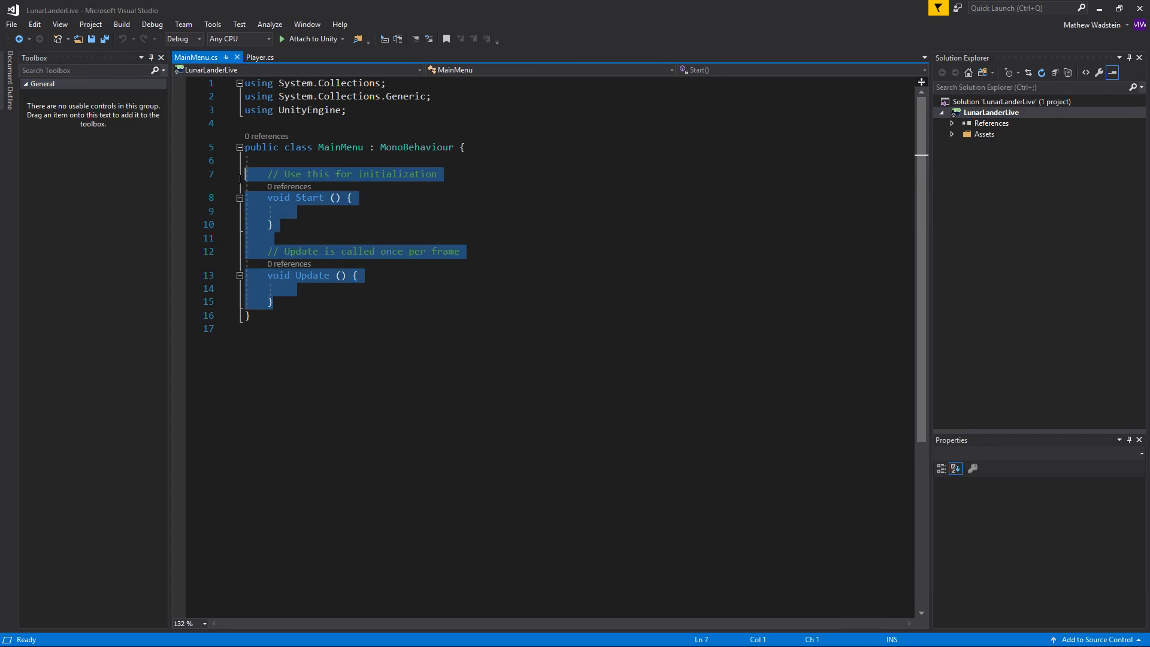
key("Delete")
key("BackSpace")
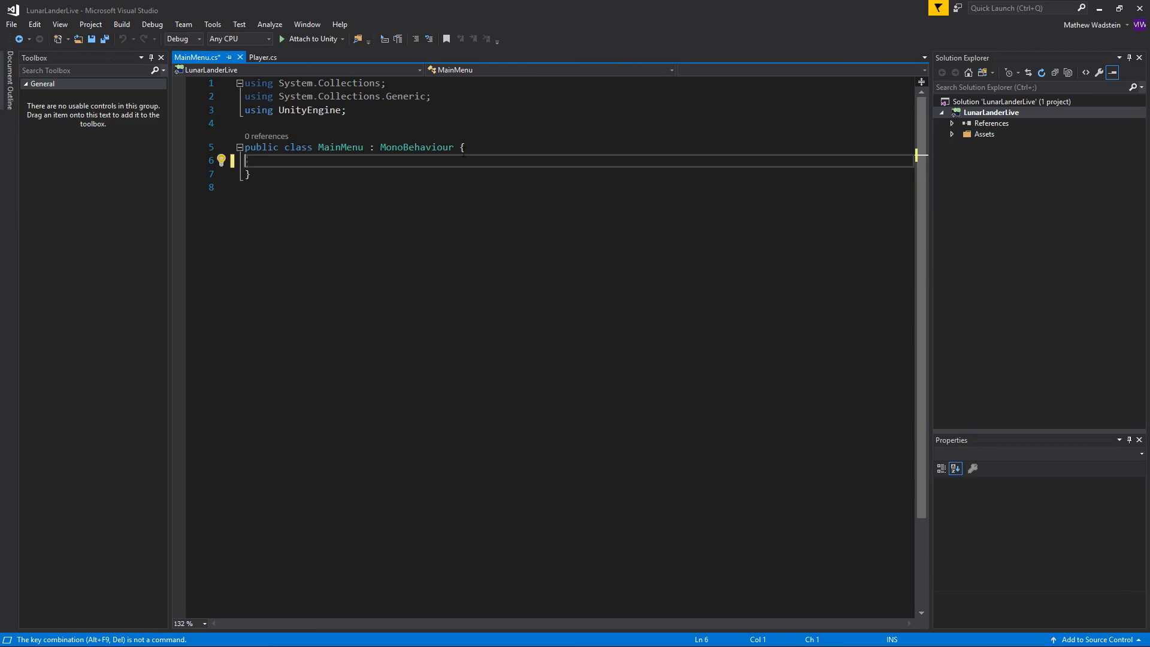
Put the opening brace of the MainMenu class on its own line
left_click(459, 150)
type("\\")
key("Return")
key("BackSpace")
key("BackSpace")
key("Return")
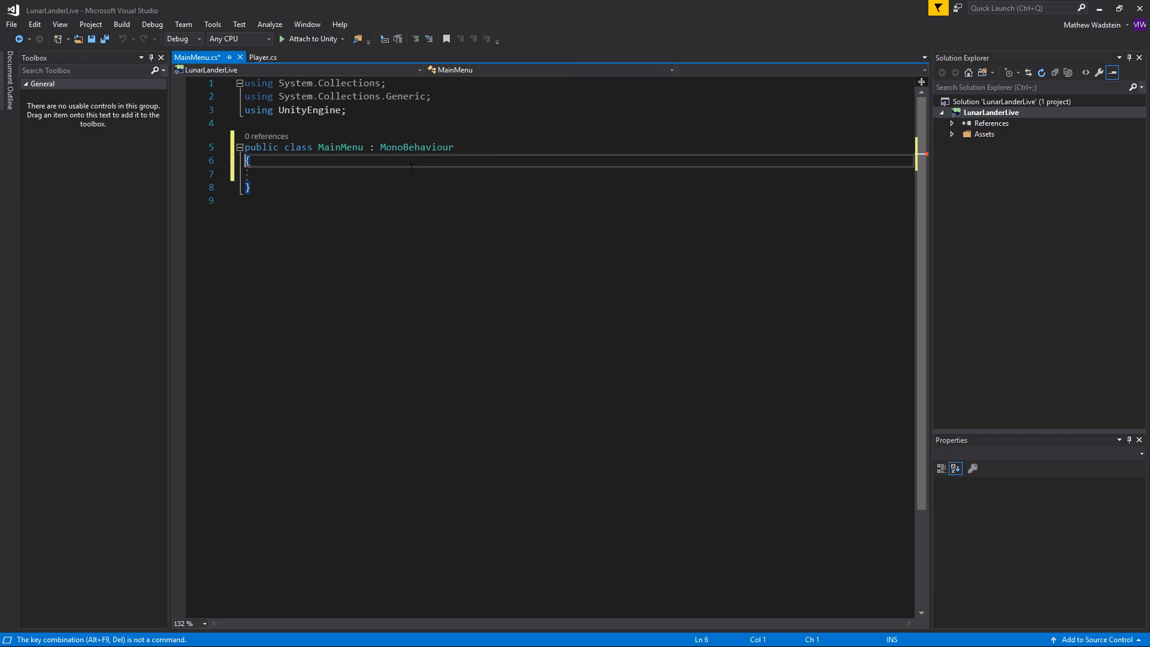
Add an empty void StartGame_OnClick() method to the MainMenu class
left_click(320, 175)
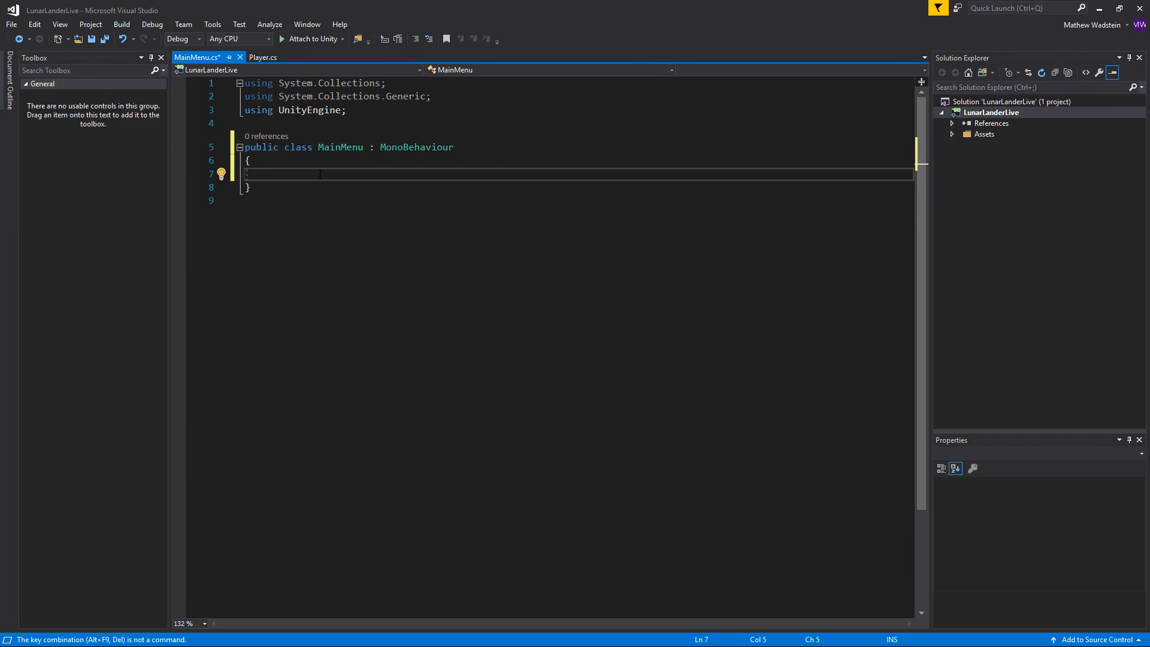
type("void StartGame_OnClick()")
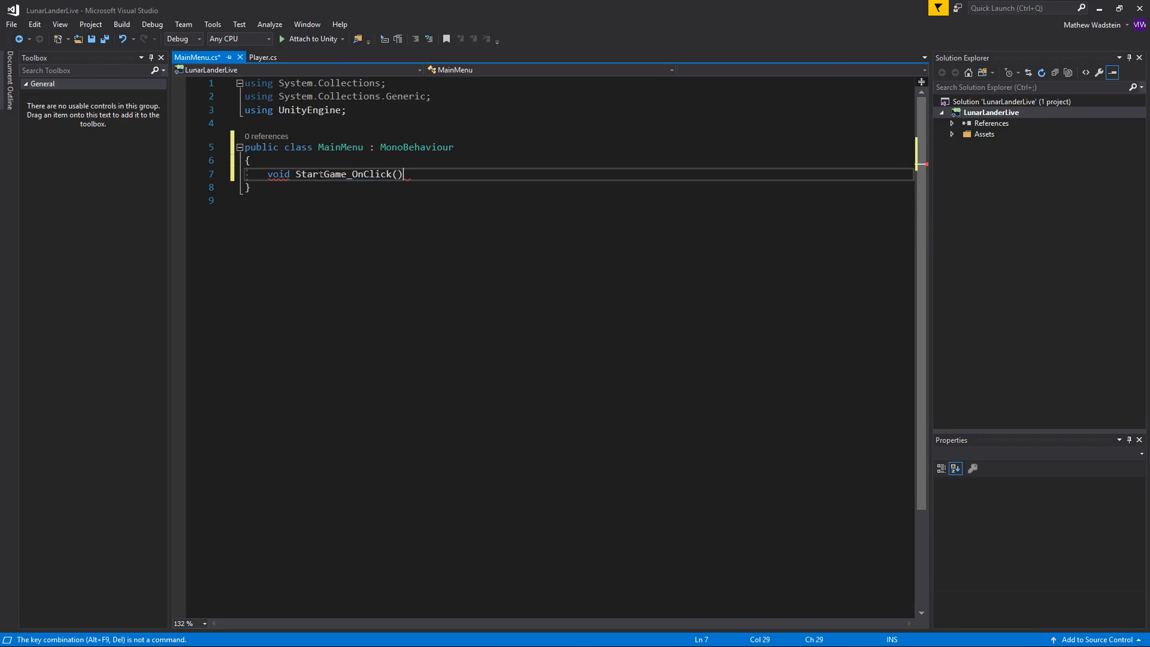
key("Return")
type("{")
key("Return")
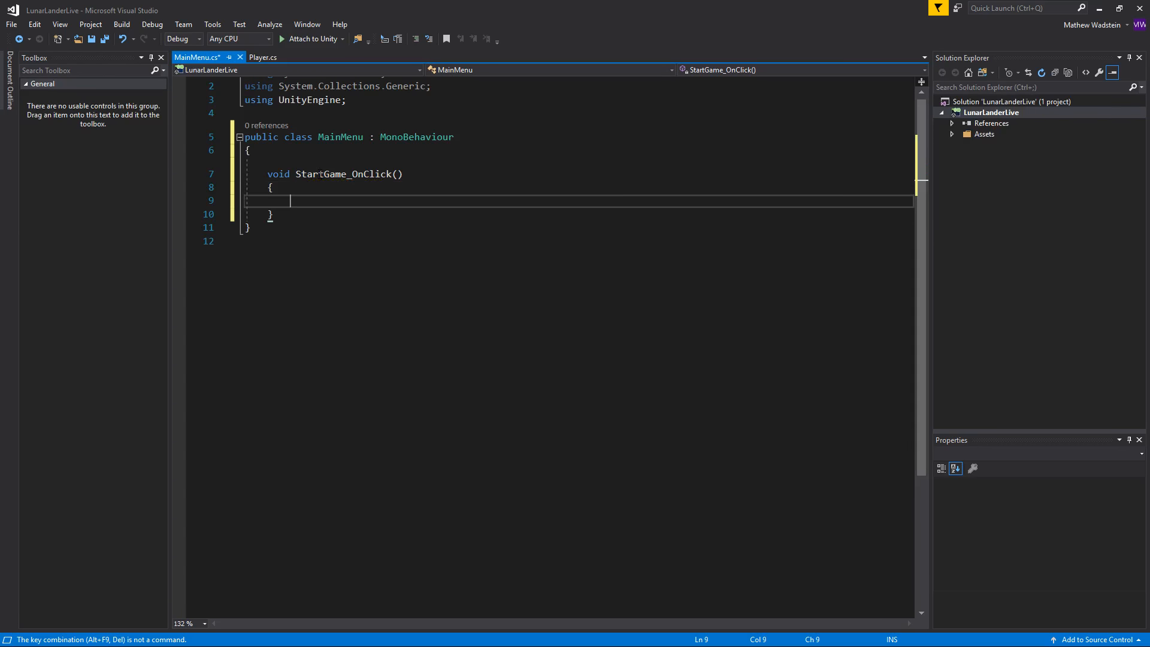
Add an empty void QuitGame_OnClick() method below StartGame_OnClick and save the script
key("Down")
key("Return")
key("Return")
type("void ")
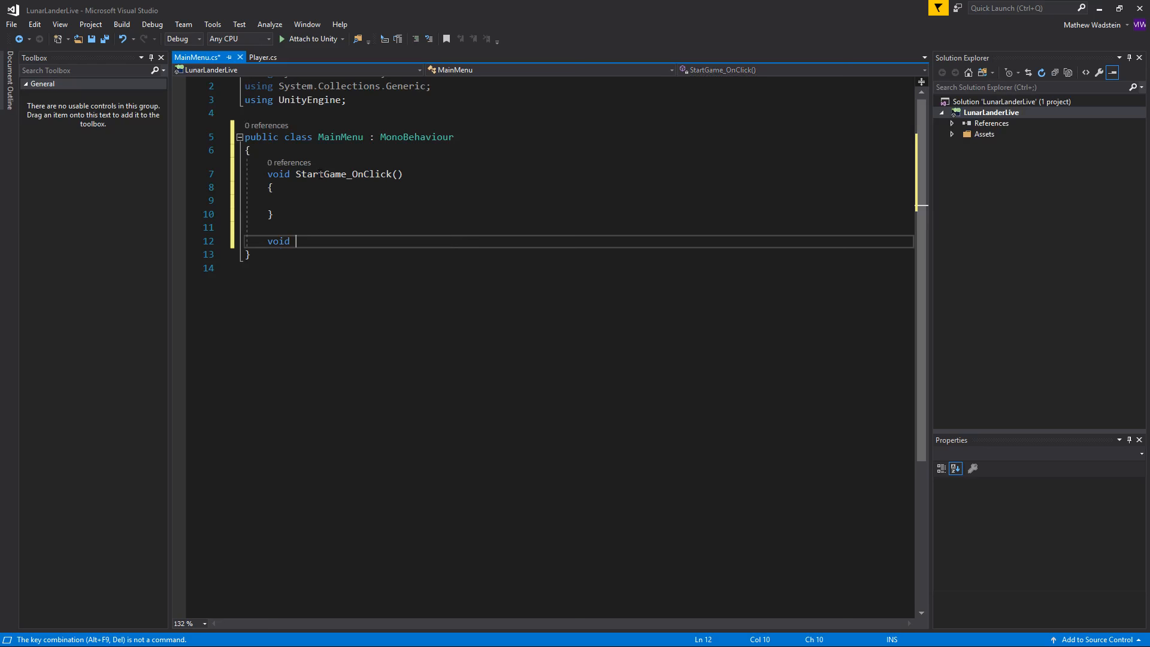
type("OuitGame_")
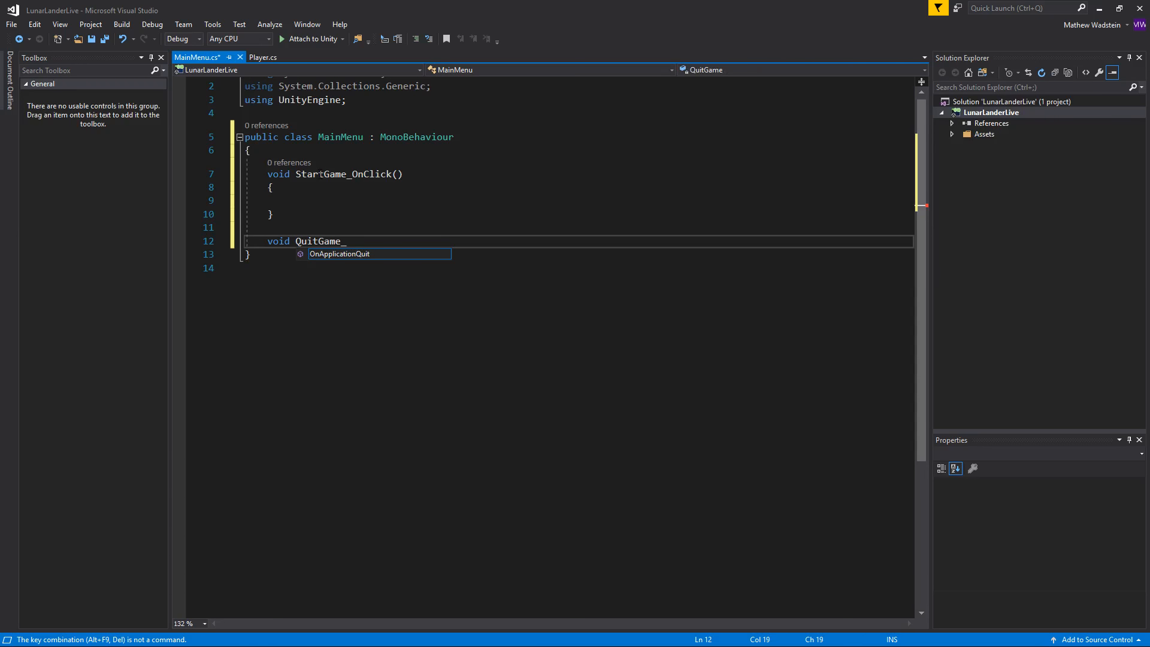
type("OnClick()")
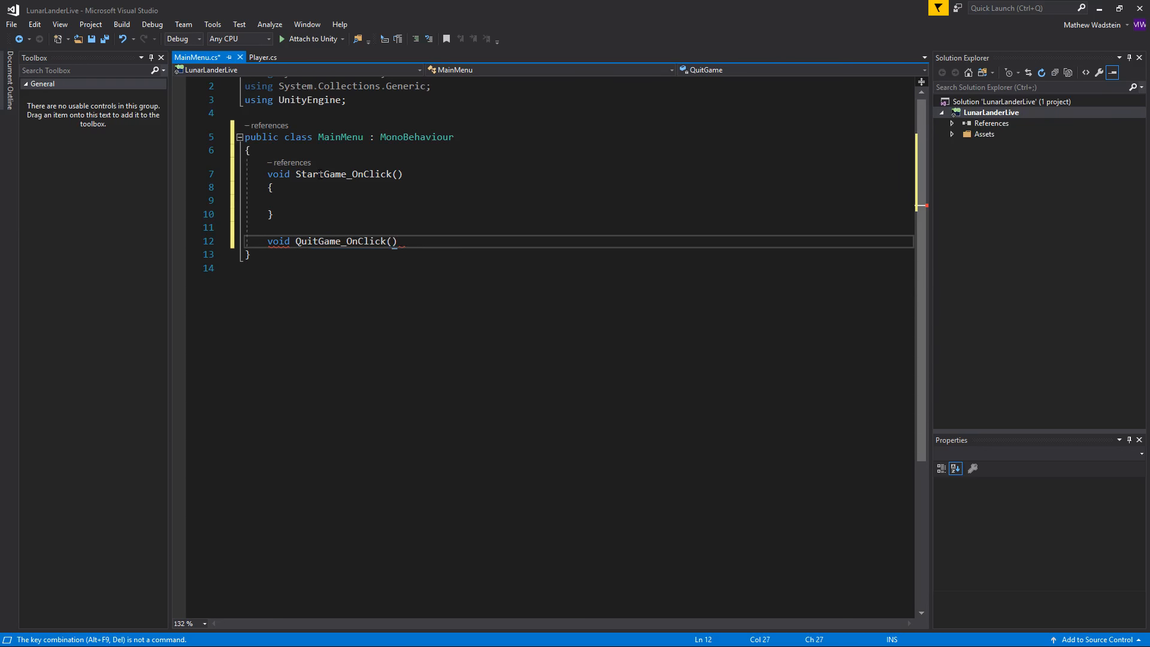
key("Return")
type("{")
key("Return")
key("ctrl+s")
scroll(432, 308, "up", 1)
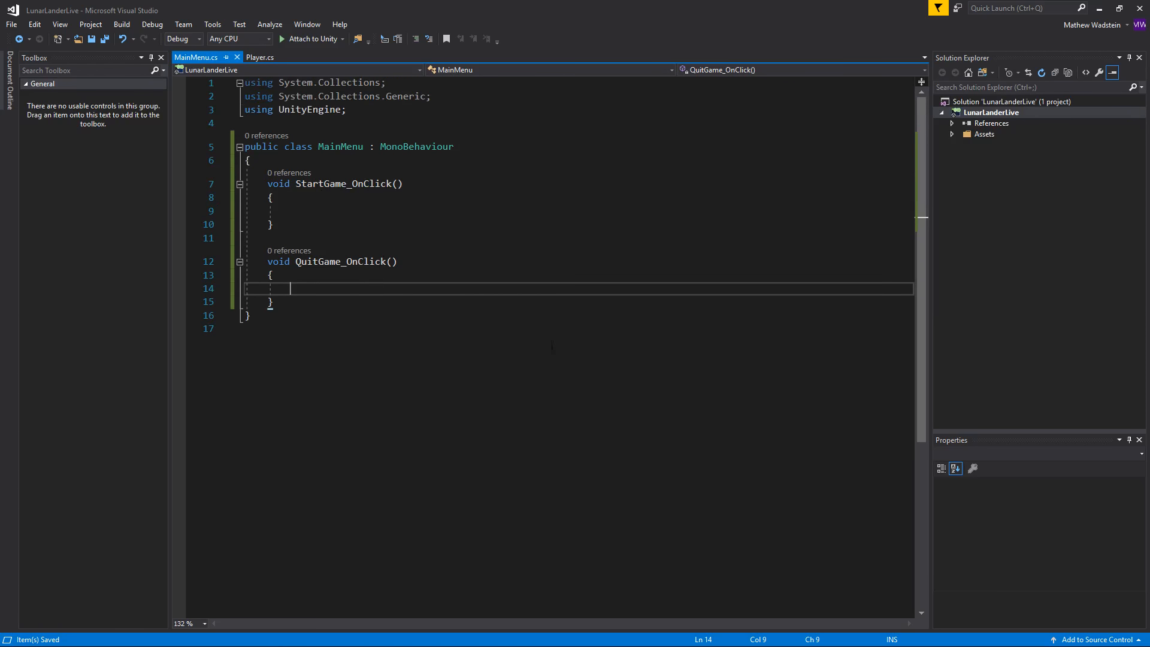
Switch back to Unity, select StartGameText and search its addable components for "click"
key("alt+Tab")
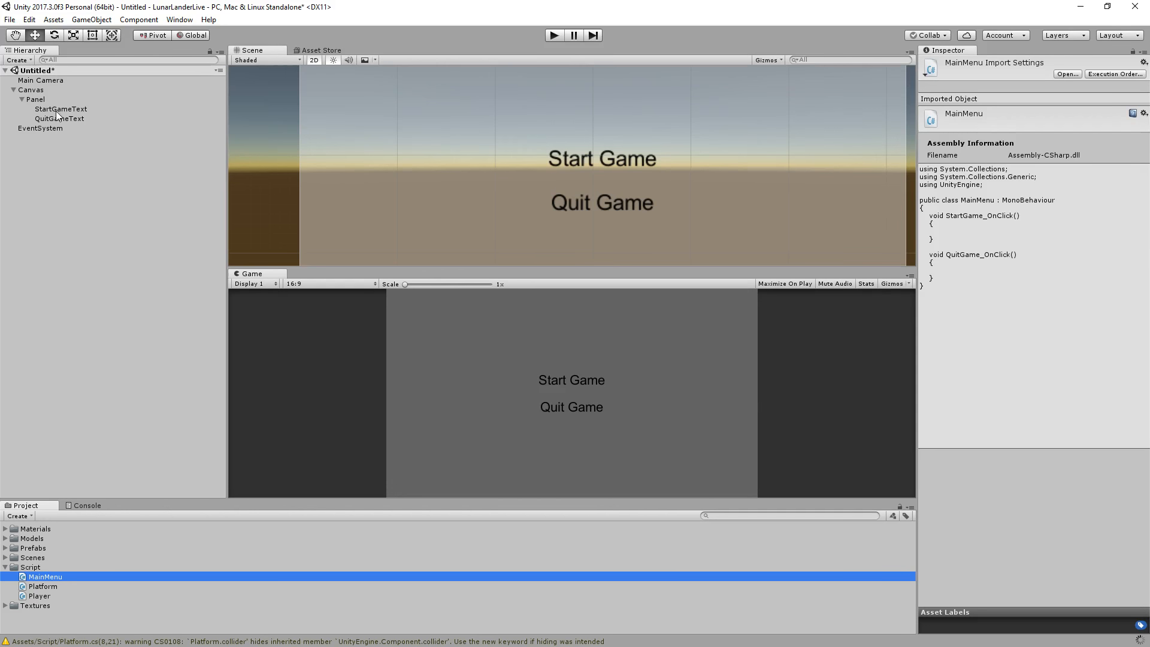
left_click(58, 110)
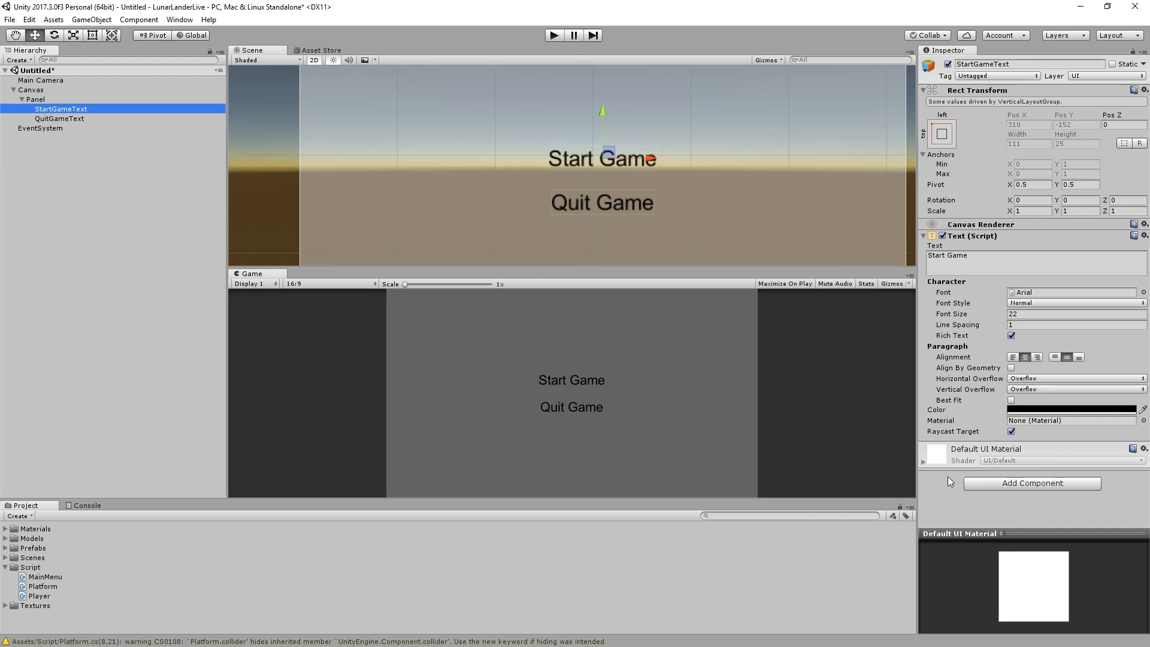
left_click(1000, 483)
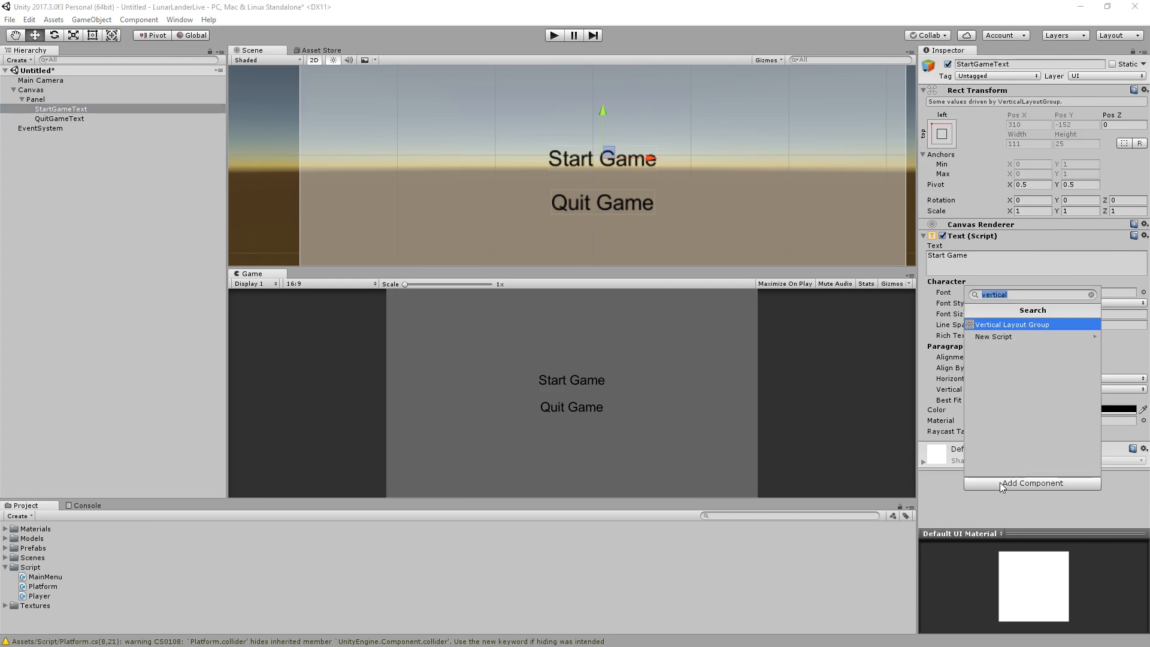
type("click")
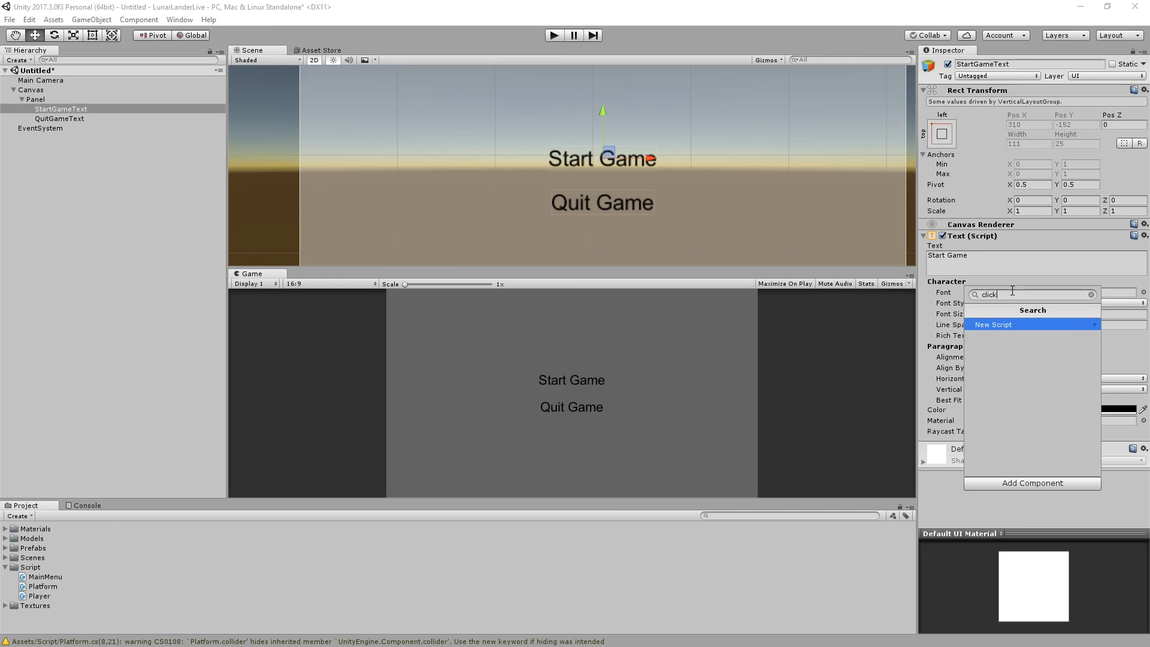
key("BackSpace")
key("BackSpace")
key("BackSpace")
key("BackSpace")
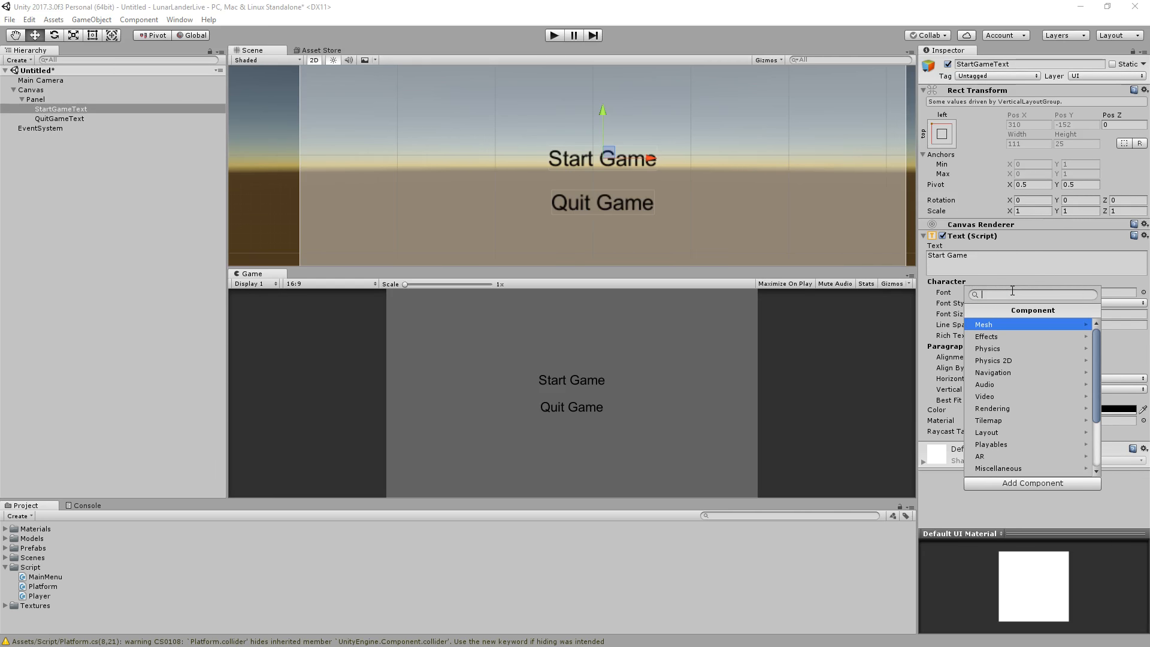
Try a UI Button component on StartGameText, look over its settings and remove the component
scroll(1024, 407, "down", 3)
left_click(1001, 459)
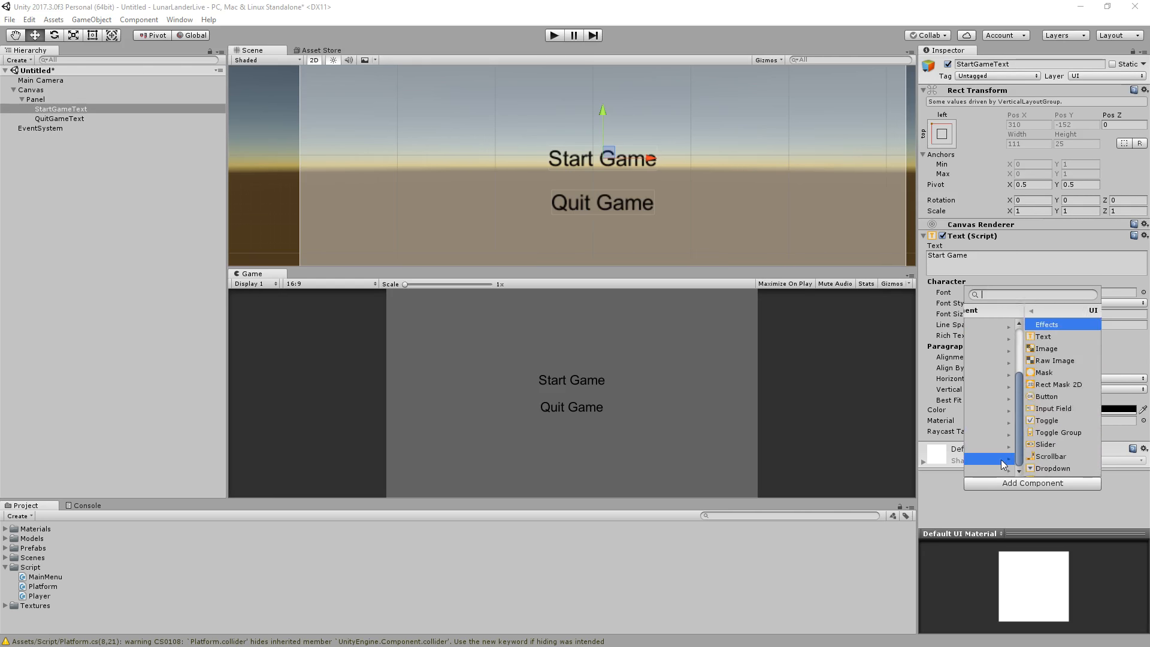
scroll(1040, 418, "down", 2)
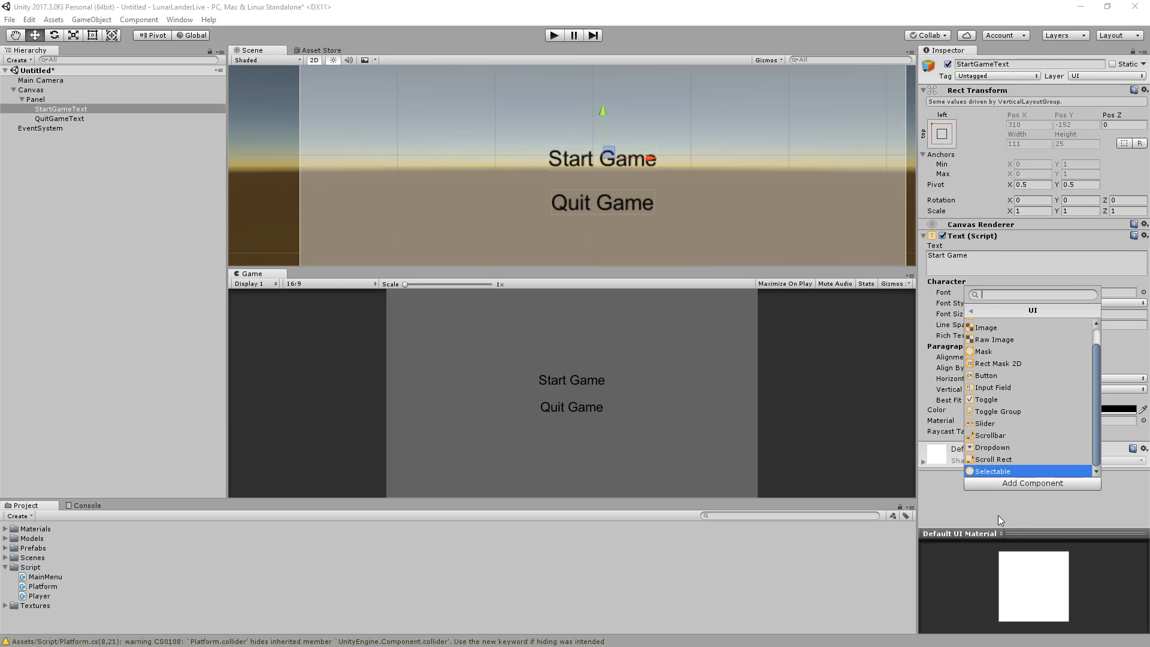
left_click(986, 375)
scroll(983, 483, "down", 5)
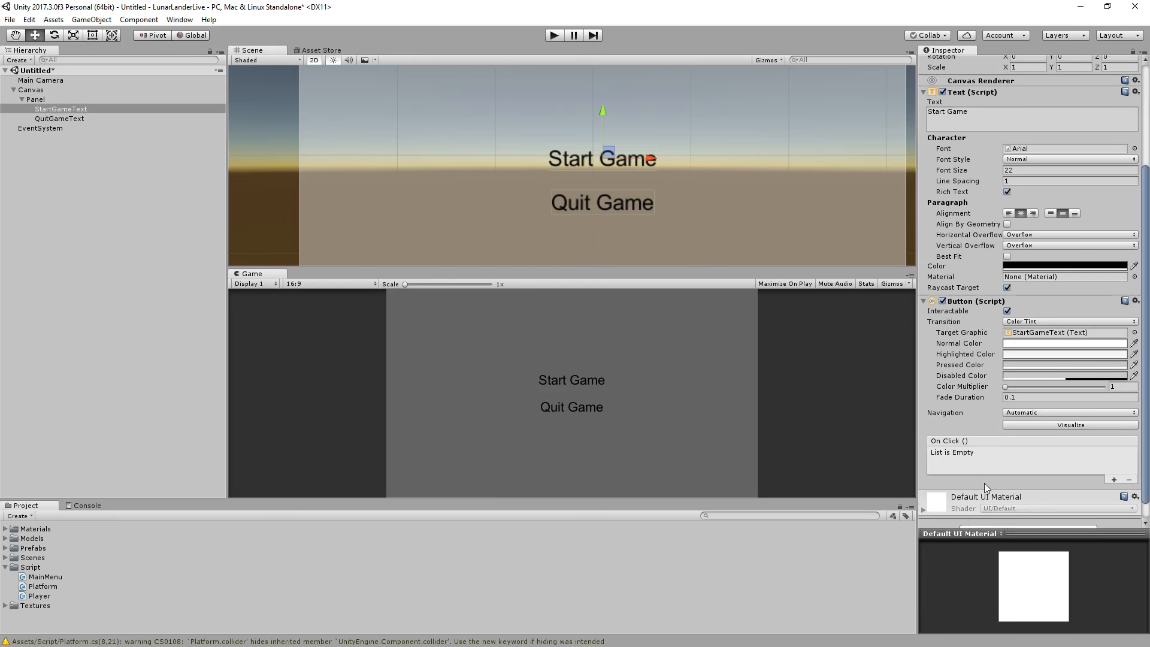
scroll(983, 470, "down", 1)
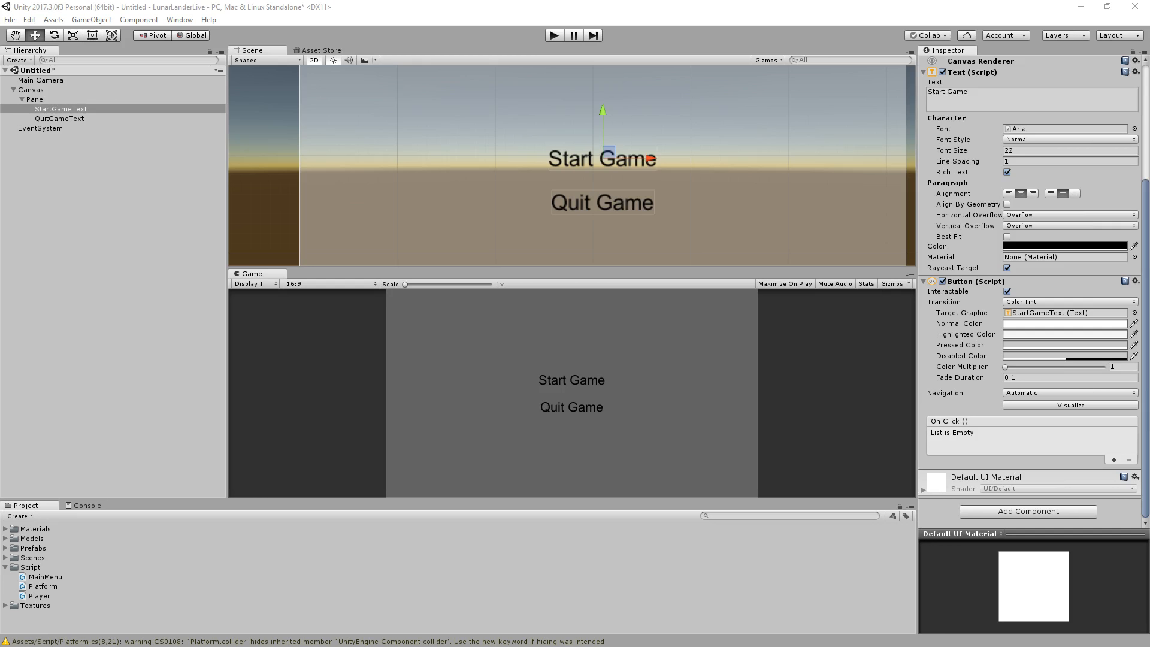
right_click(974, 280)
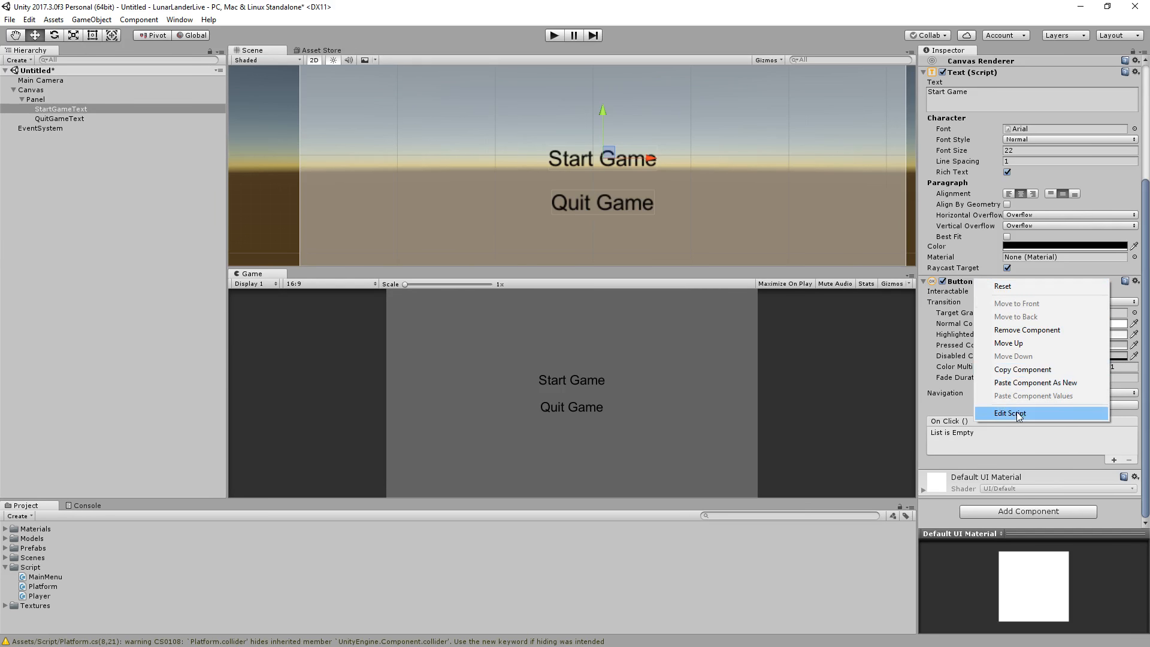
left_click(1018, 331)
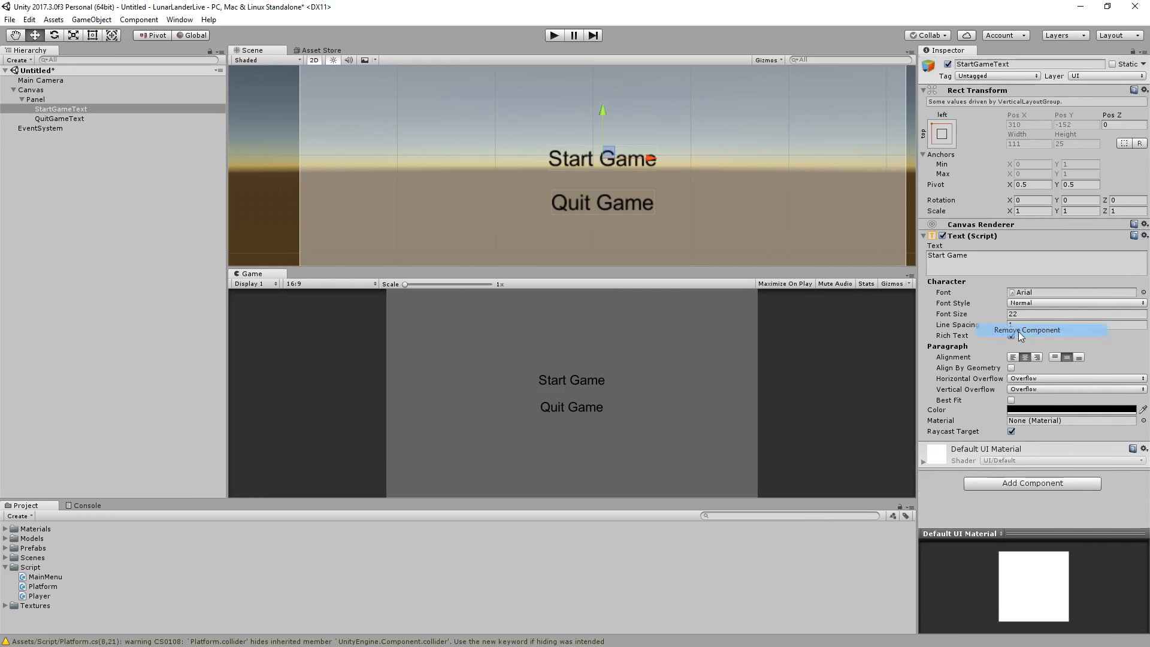
Add an Event Trigger component to StartGameText and give it a PointerClick event type
left_click(1012, 481)
type("event trigger")
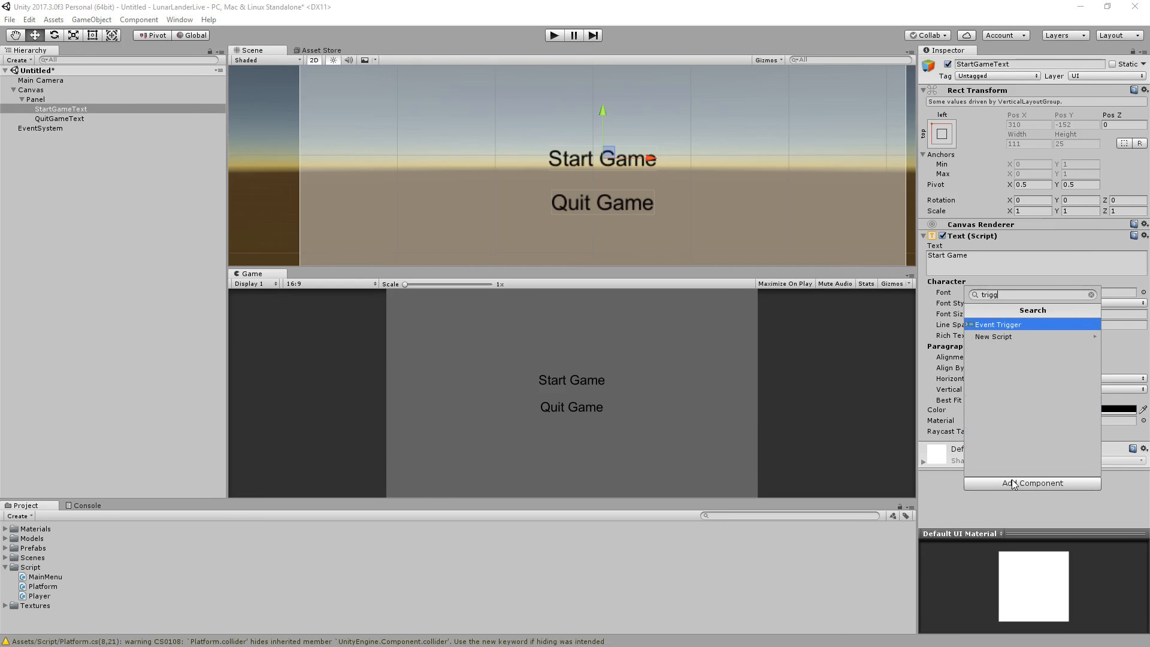
key("Return")
left_click(1032, 460)
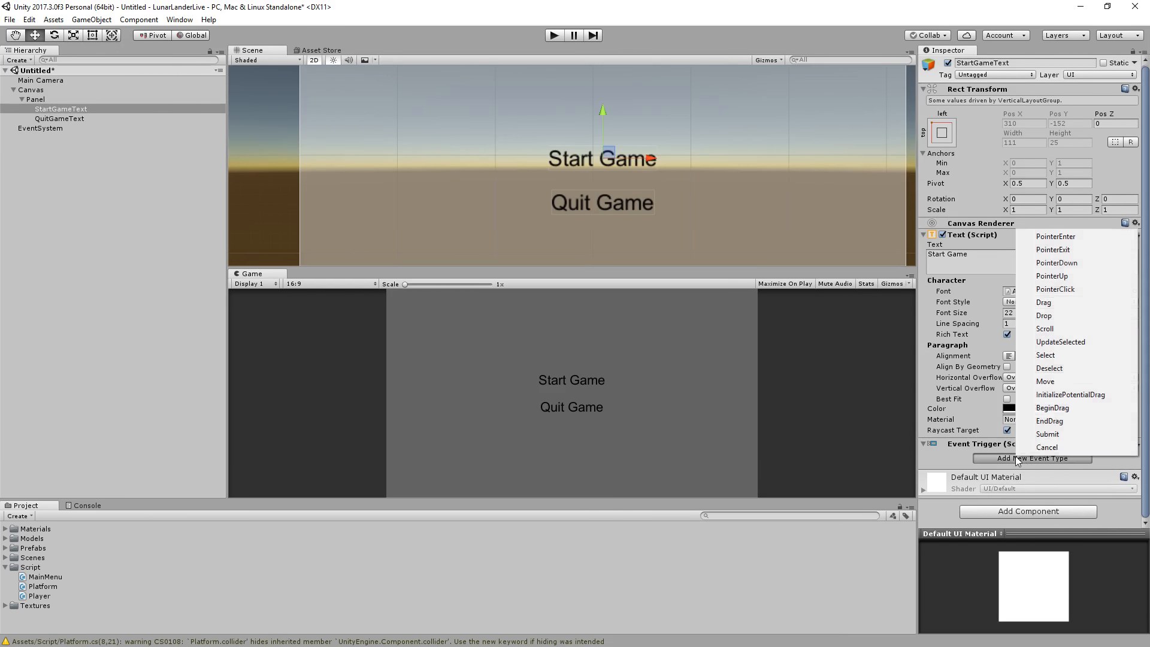
left_click(1060, 290)
scroll(1119, 415, "down", 3)
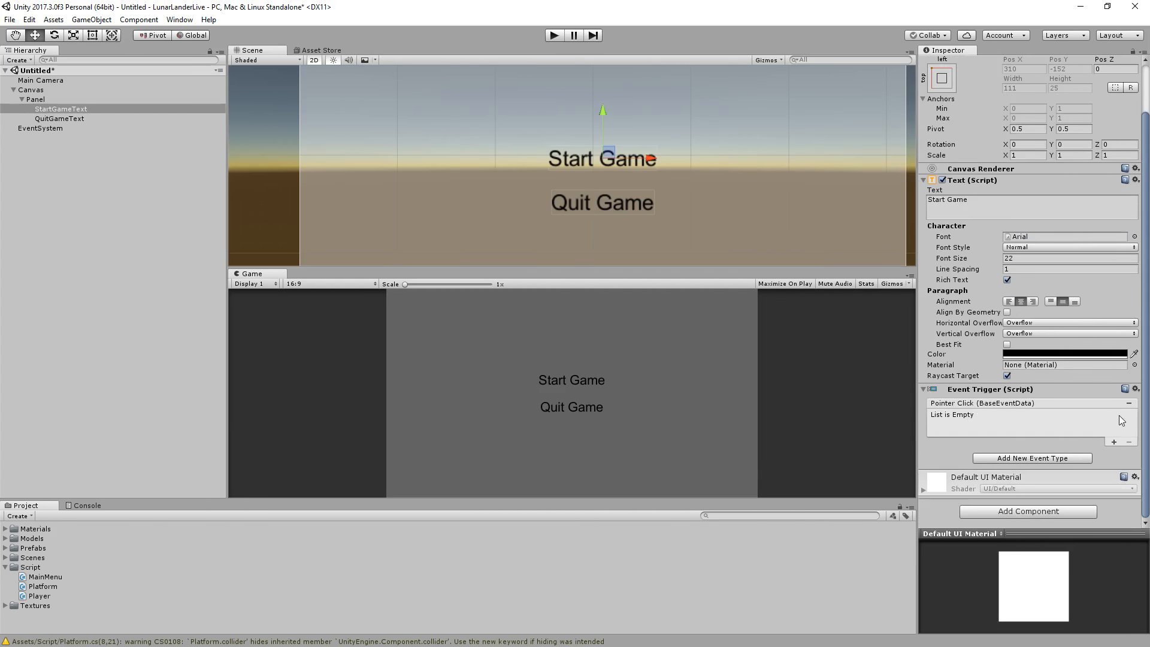
Add an entry to the Pointer Click event and assign StartGameText's Text component as its target object
left_click(1114, 442)
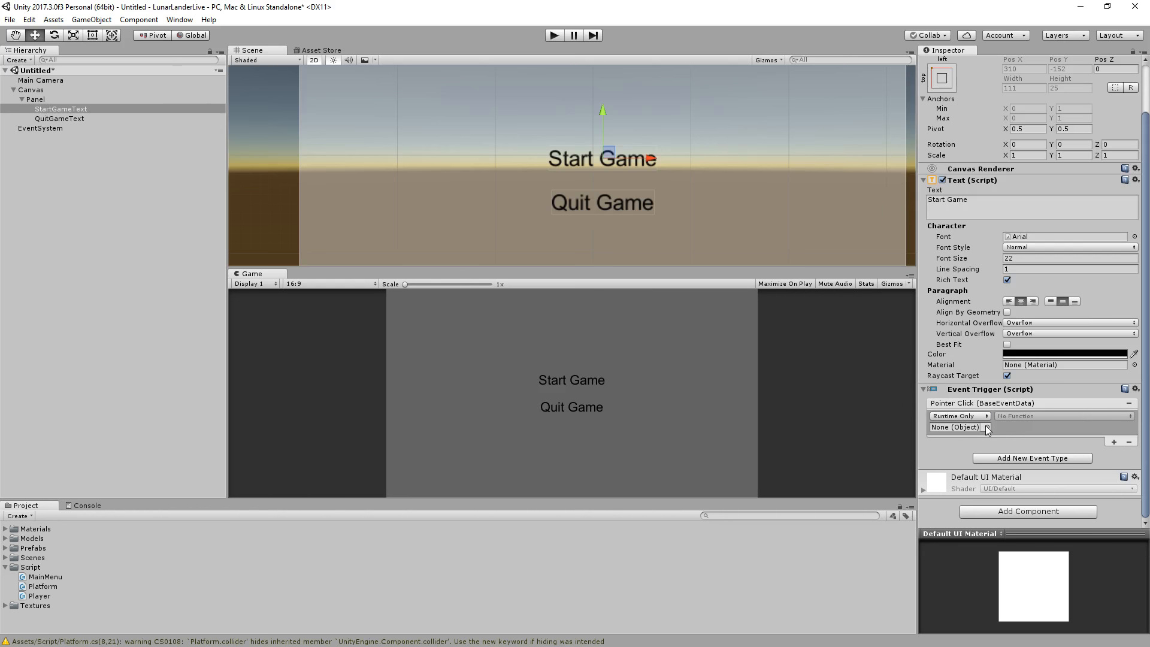
left_click(987, 427)
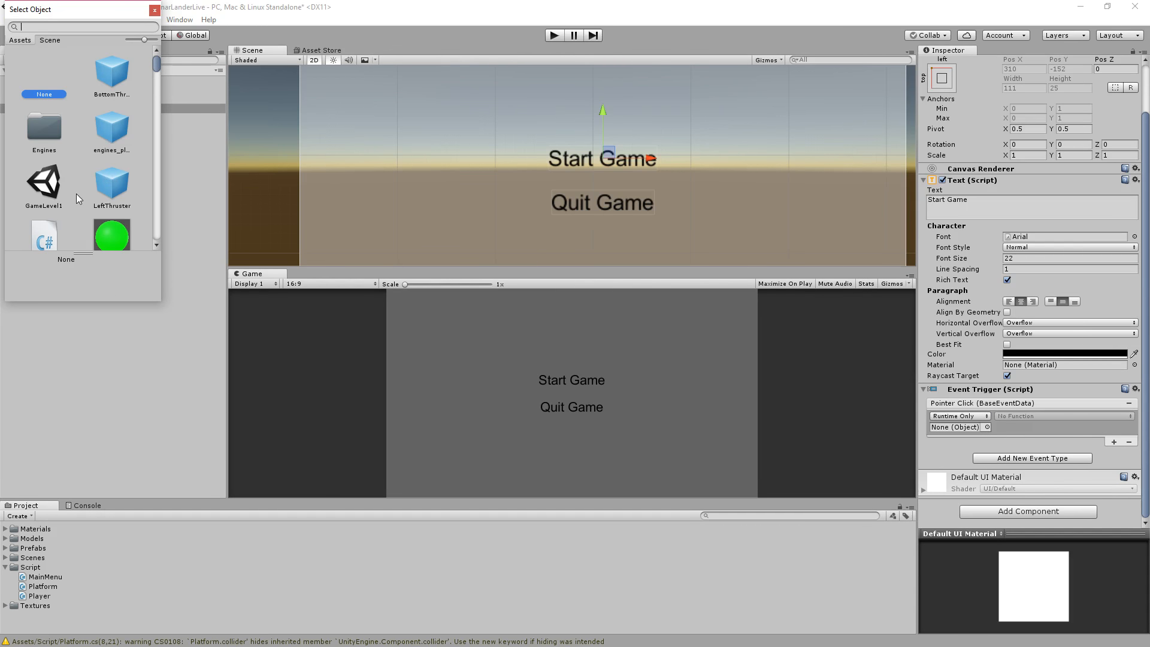
left_click(980, 426)
left_click_drag(957, 181, 959, 427)
Check the functions offered for the Pointer Click entry and attach the MainMenu script to StartGameText
left_click(1028, 415)
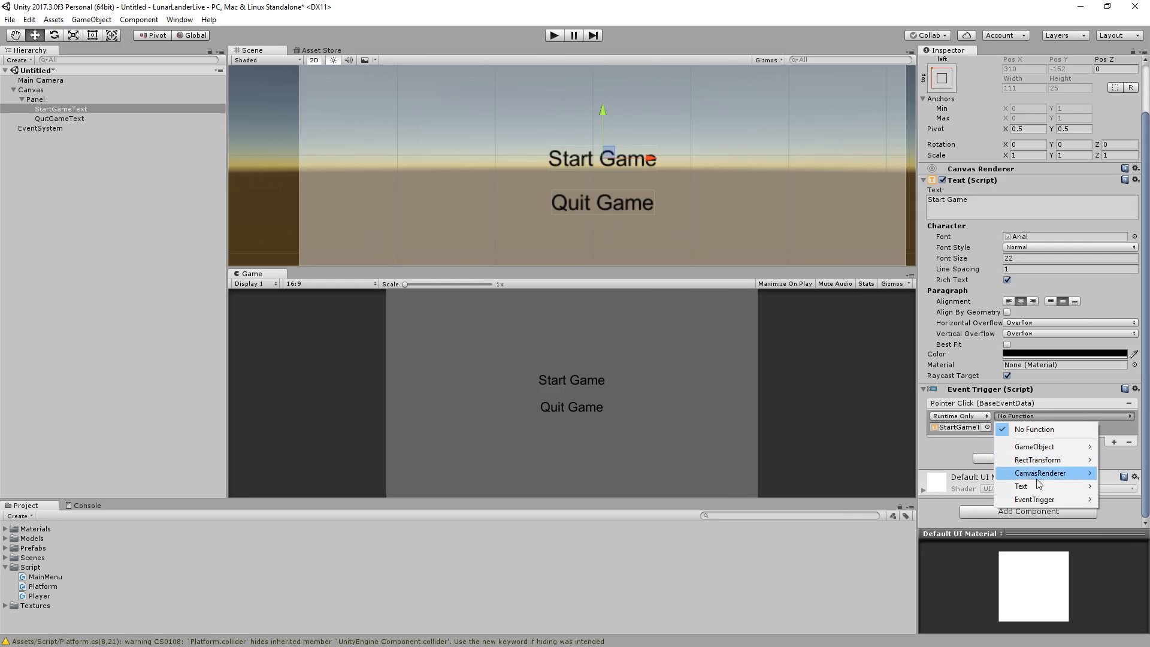
mouse_move(1040, 447)
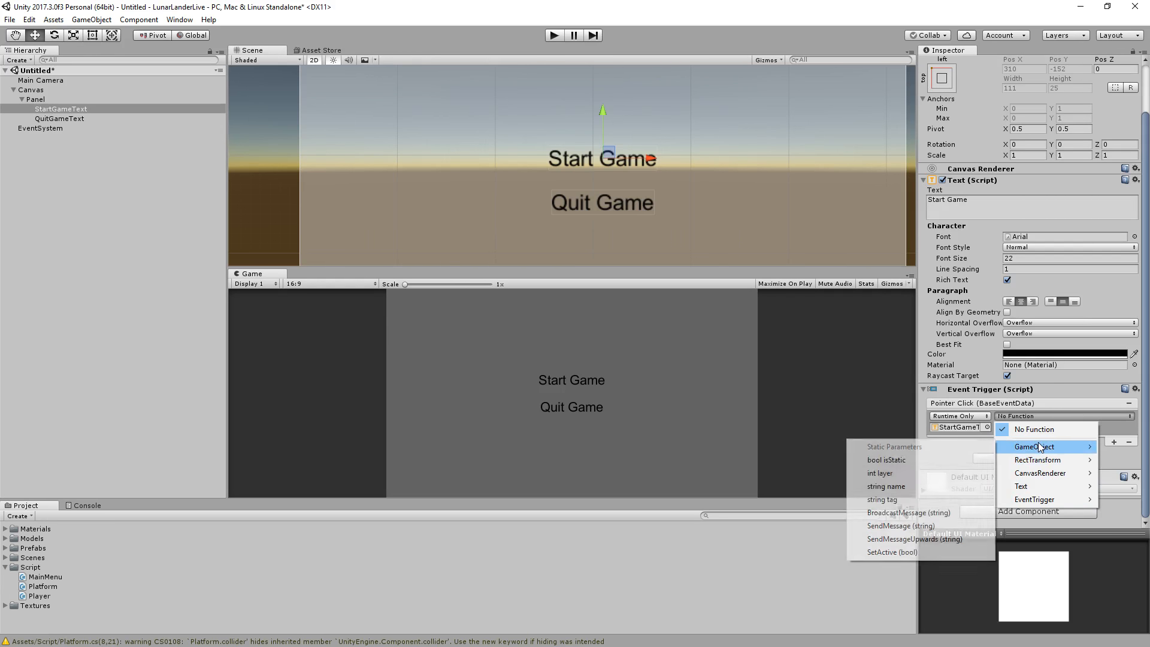
left_click(941, 512)
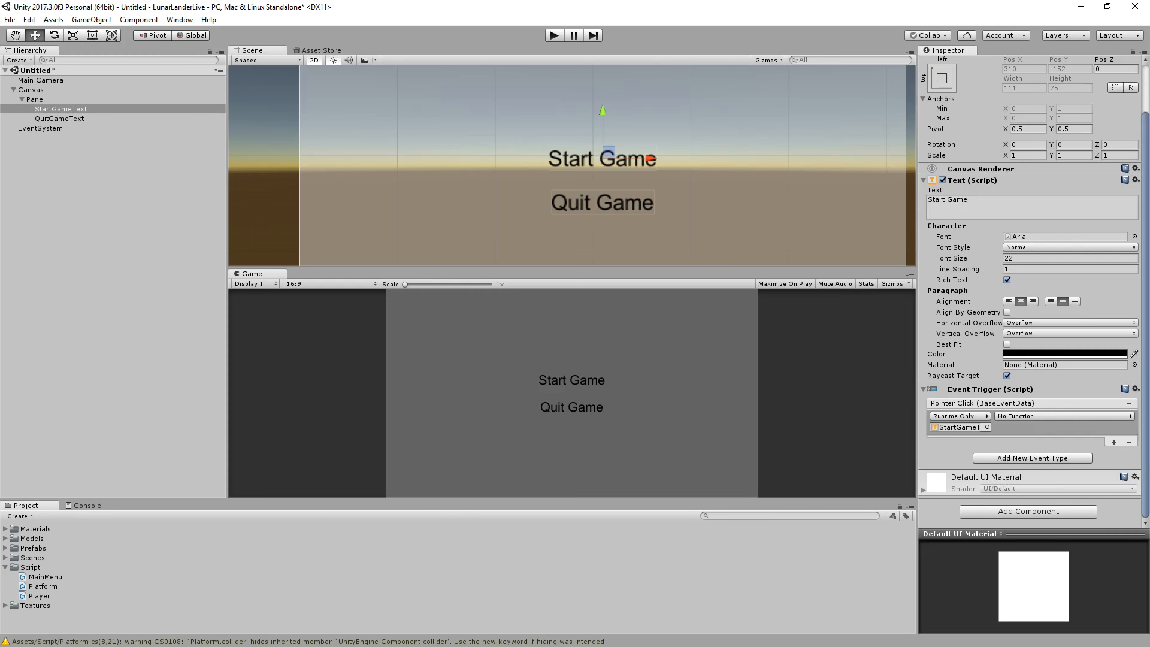
left_click_drag(44, 578, 965, 466)
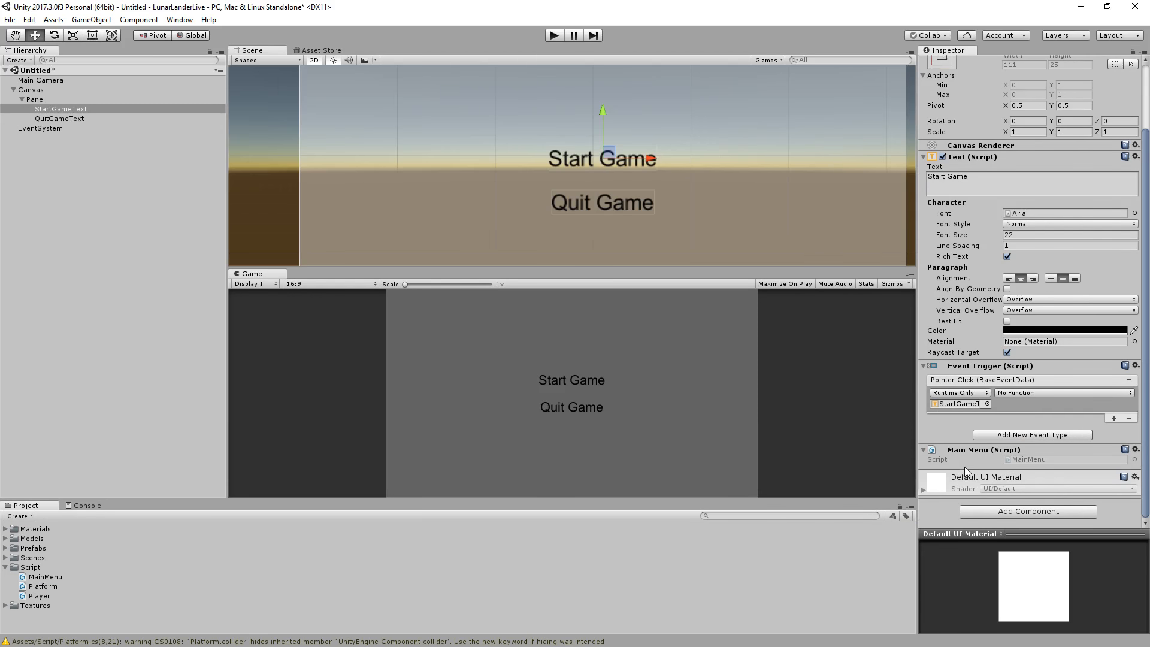
Check which MainMenu functions are offered for StartGameText's Pointer Click entry, leaving it unassigned
left_click(1019, 393)
mouse_move(1035, 490)
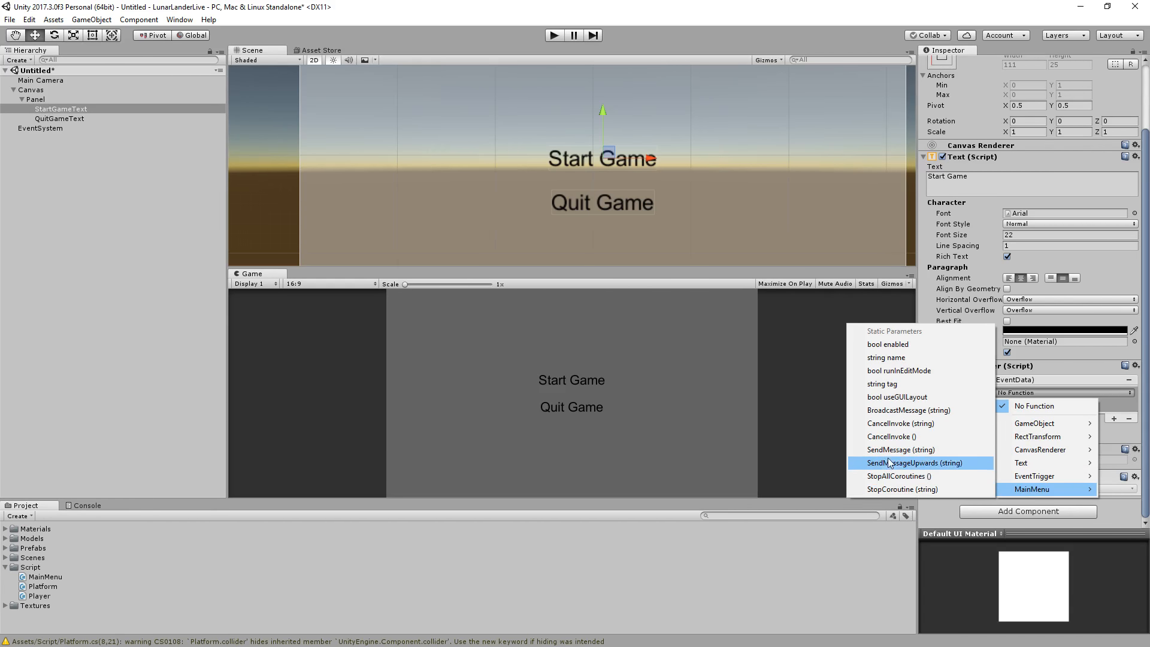
left_click(845, 402)
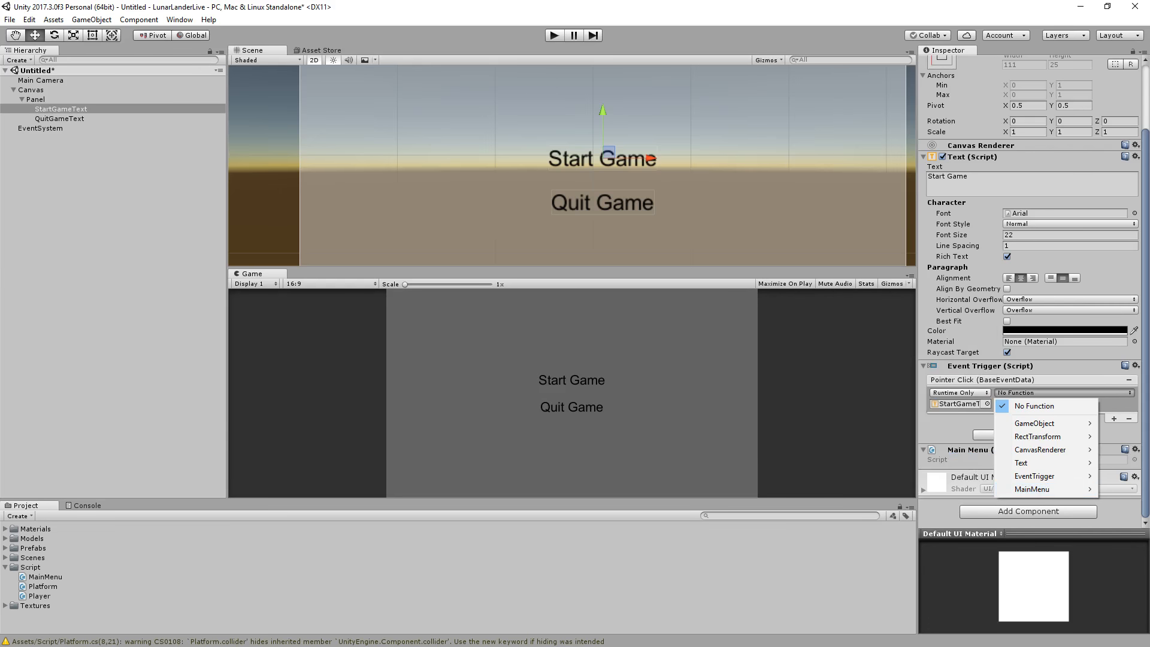
Switch to Visual Studio, make the StartGame_OnClick and QuitGame_OnClick methods public in MainMenu.cs and save the script
key("alt+Tab")
left_click(269, 186)
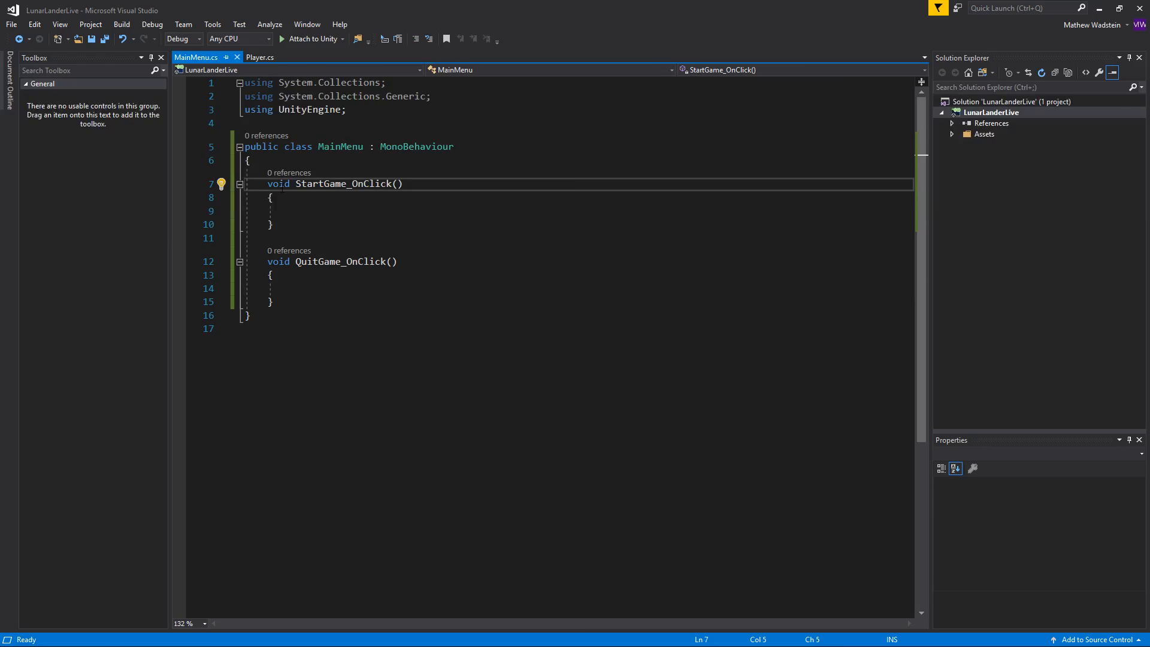
type("public")
key("Down")
key("Down")
key("Down")
key("Down")
key("Down")
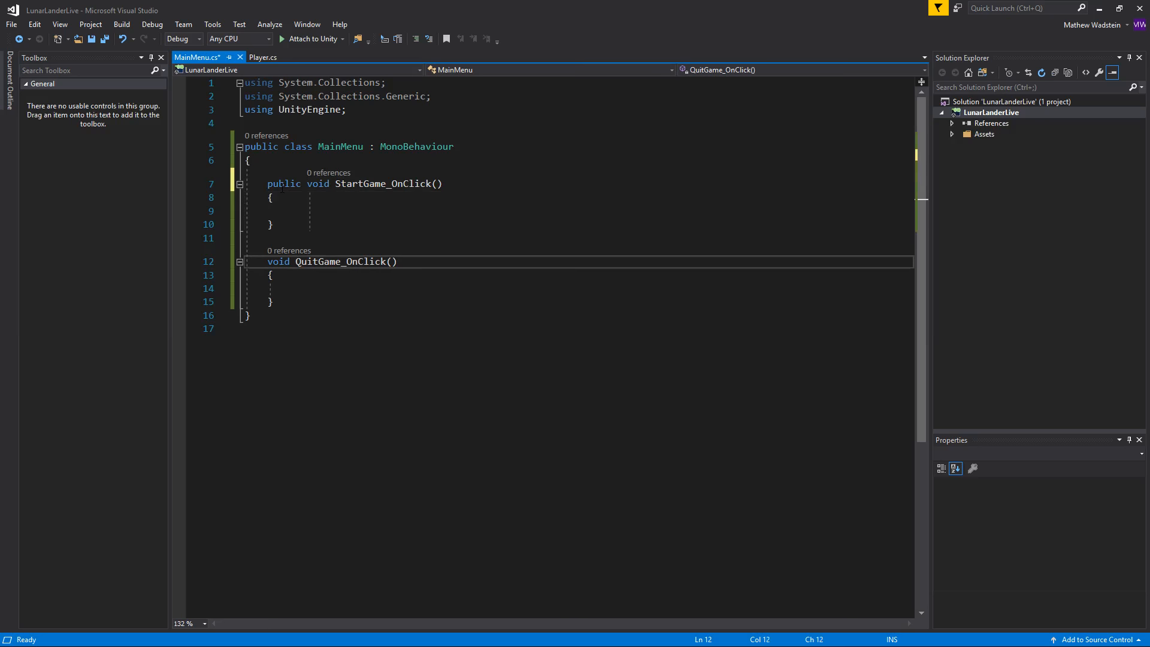
key("Left")
key("Left")
key("Left")
key("Left")
type("public")
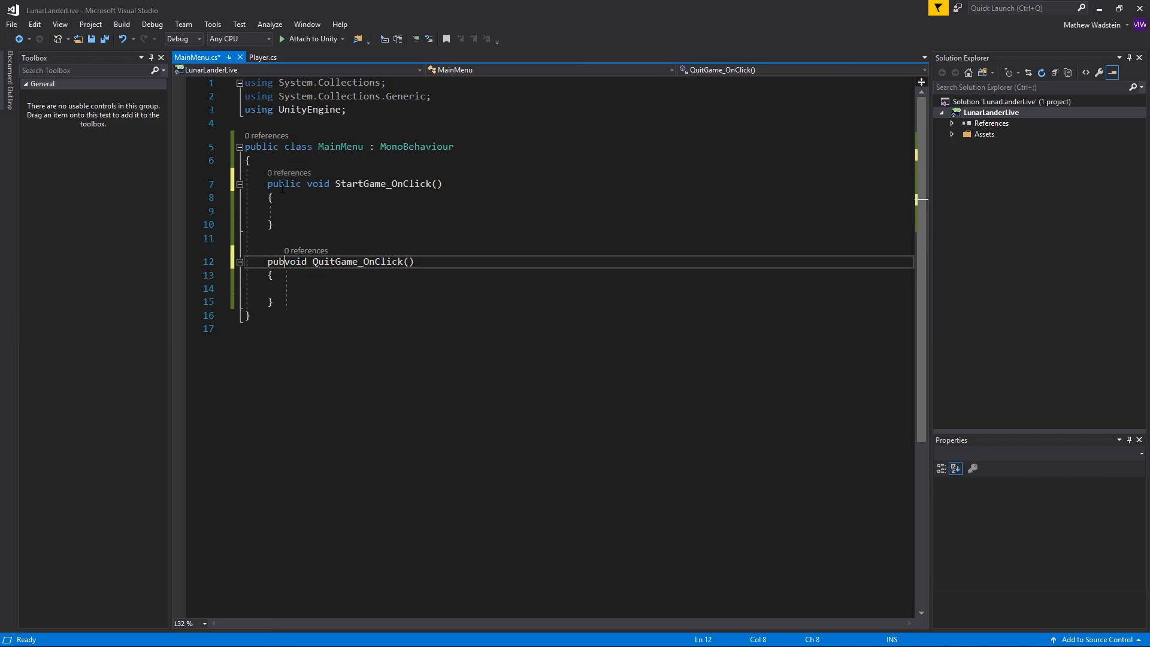
key("ctrl+s")
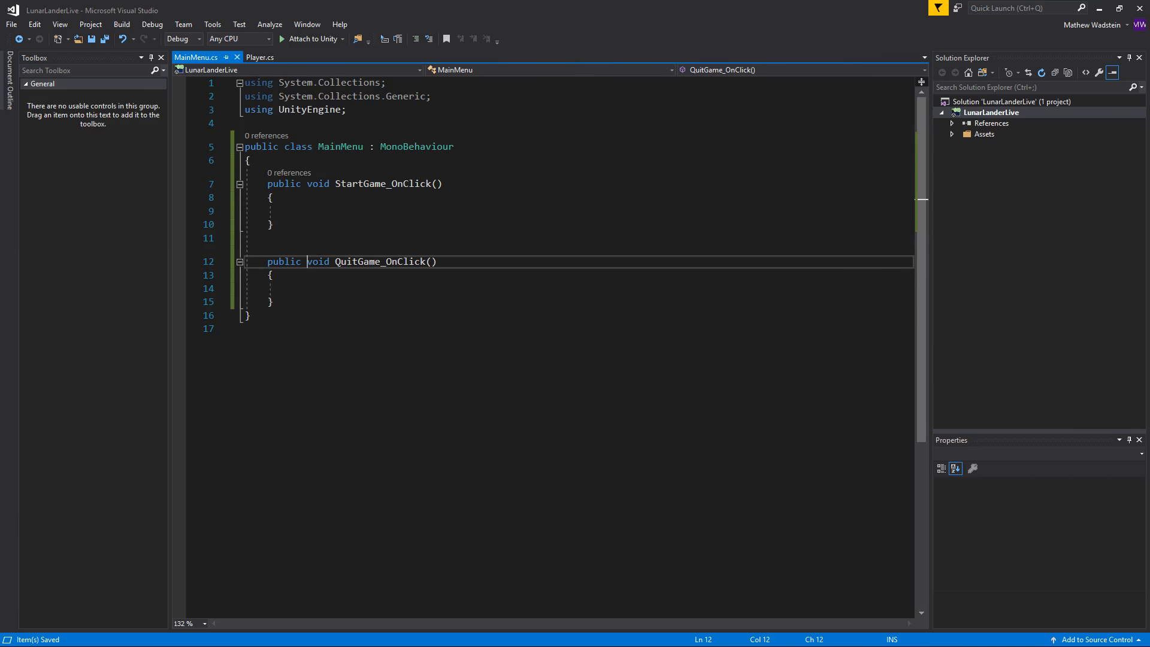
Back in Unity, set the function of StartGameText's Pointer Click entry to MainMenu.StartGame_OnClick
key("alt+Tab")
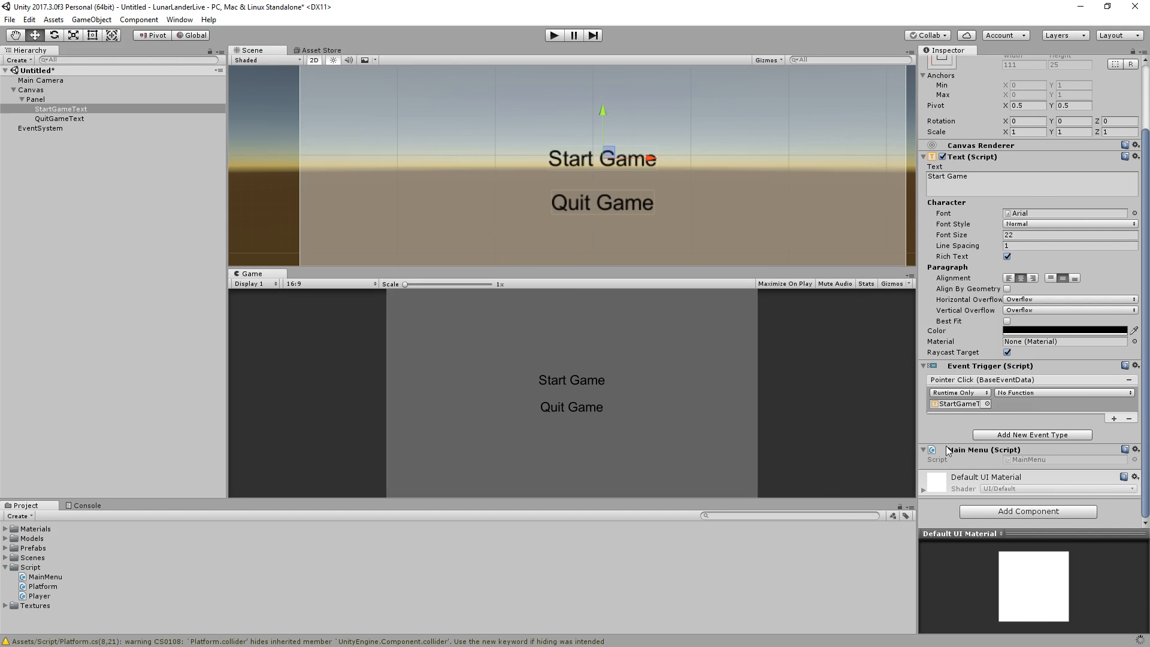
left_click(1020, 392)
scroll(1017, 428, "down", 1)
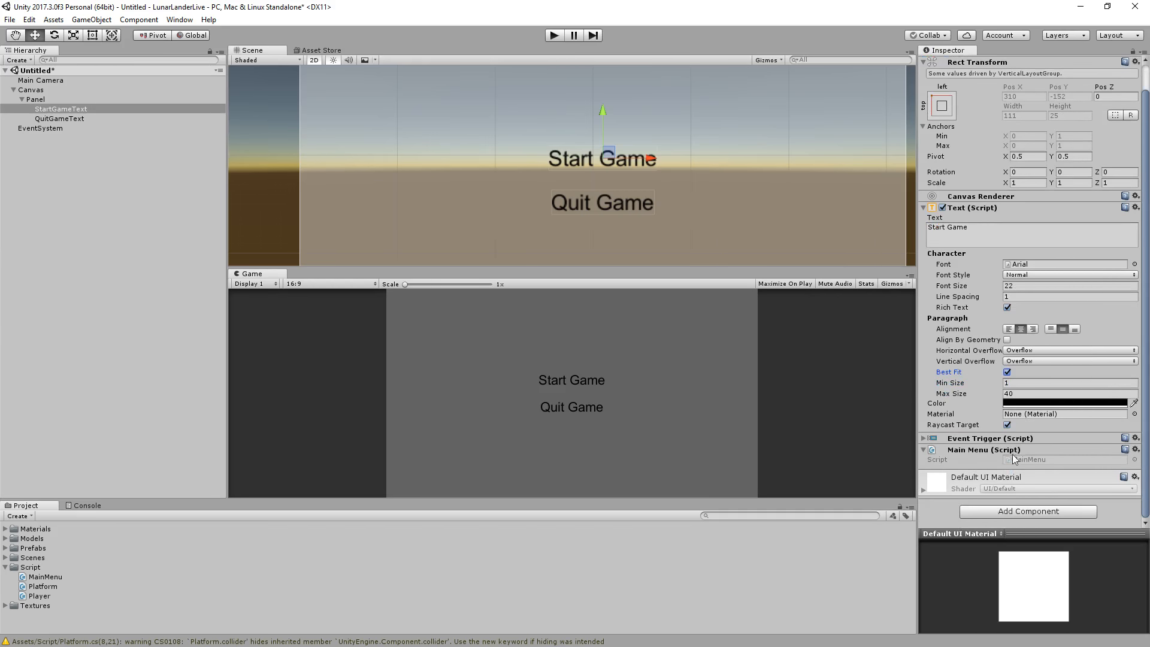
left_click(1009, 439)
left_click(1032, 466)
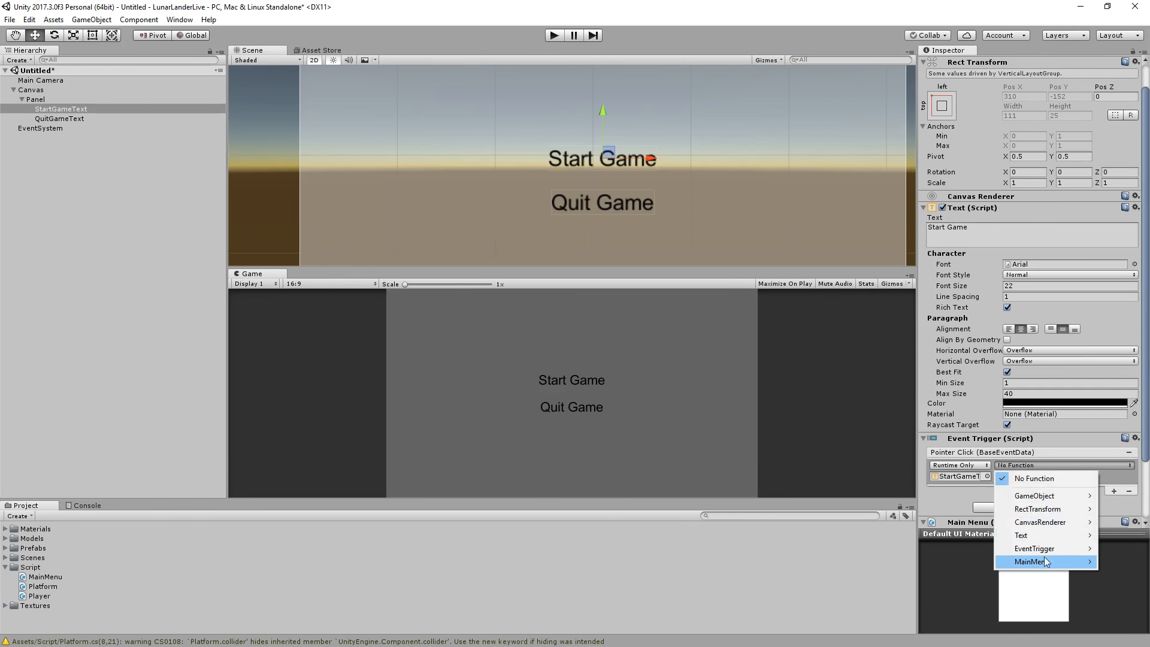
mouse_move(1047, 562)
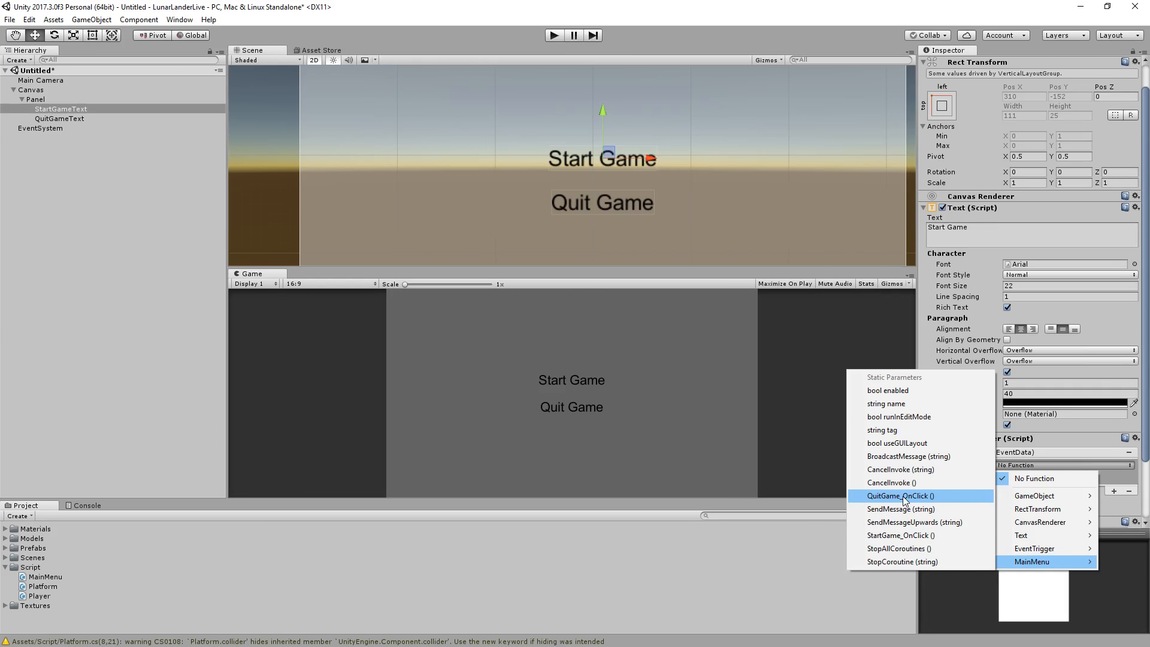
left_click(897, 535)
scroll(1025, 486, "down", 3)
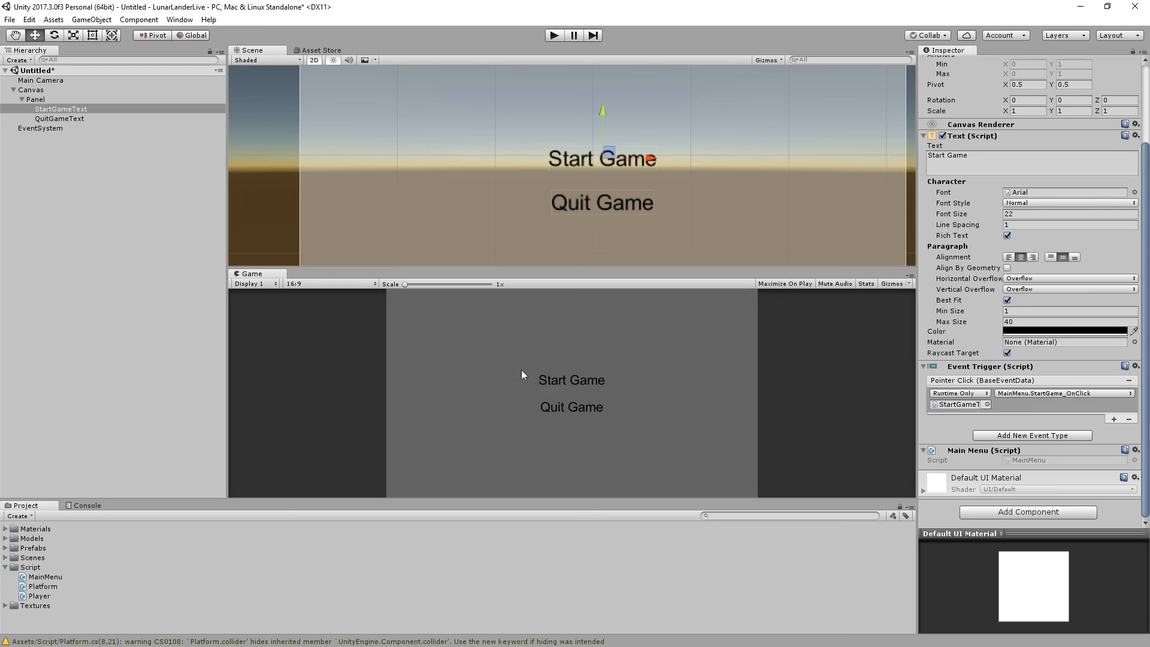
Add an Event Trigger component to QuitGameText with a PointerClick event type and one empty entry
left_click(576, 208)
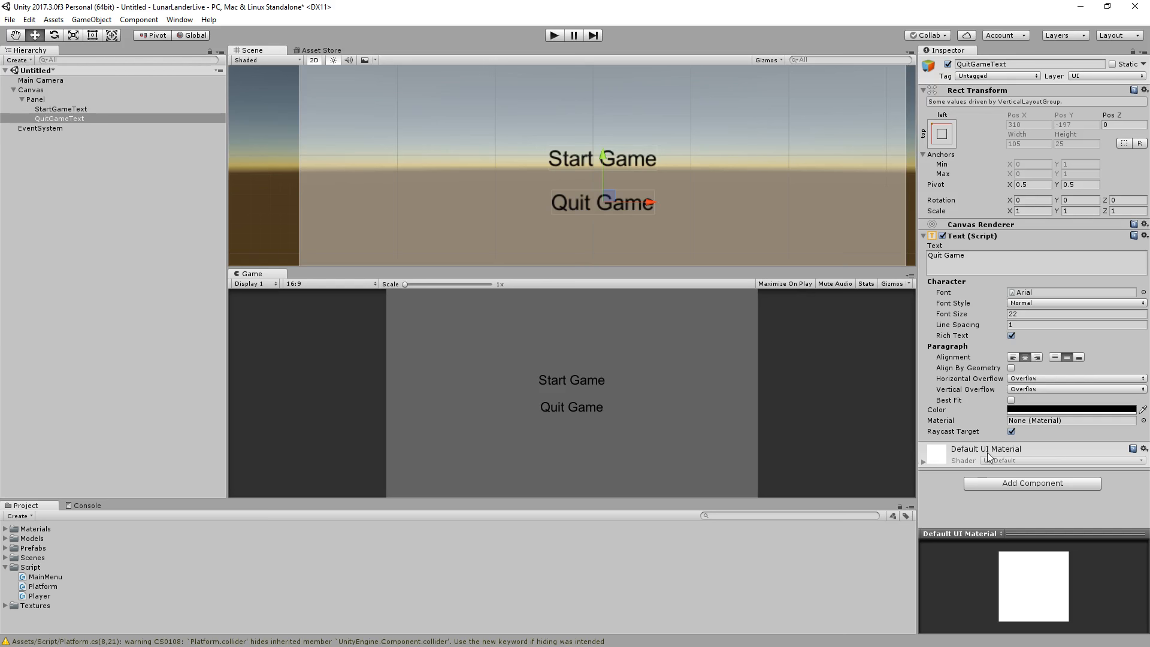
left_click(1019, 484)
left_click(990, 326)
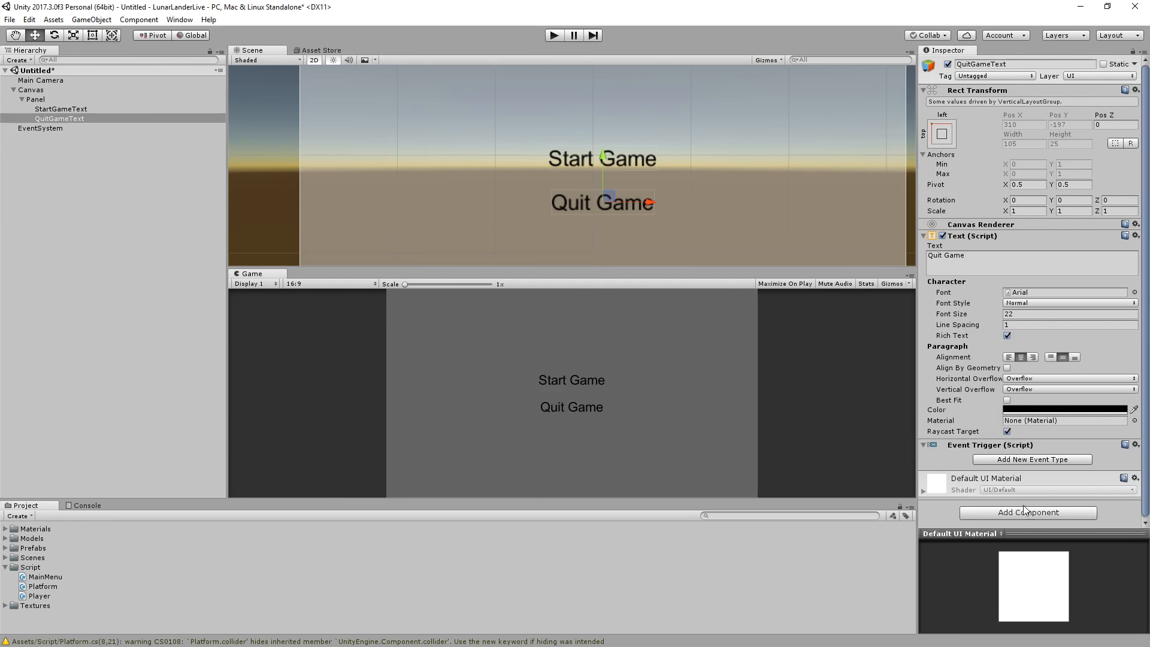
left_click(1014, 458)
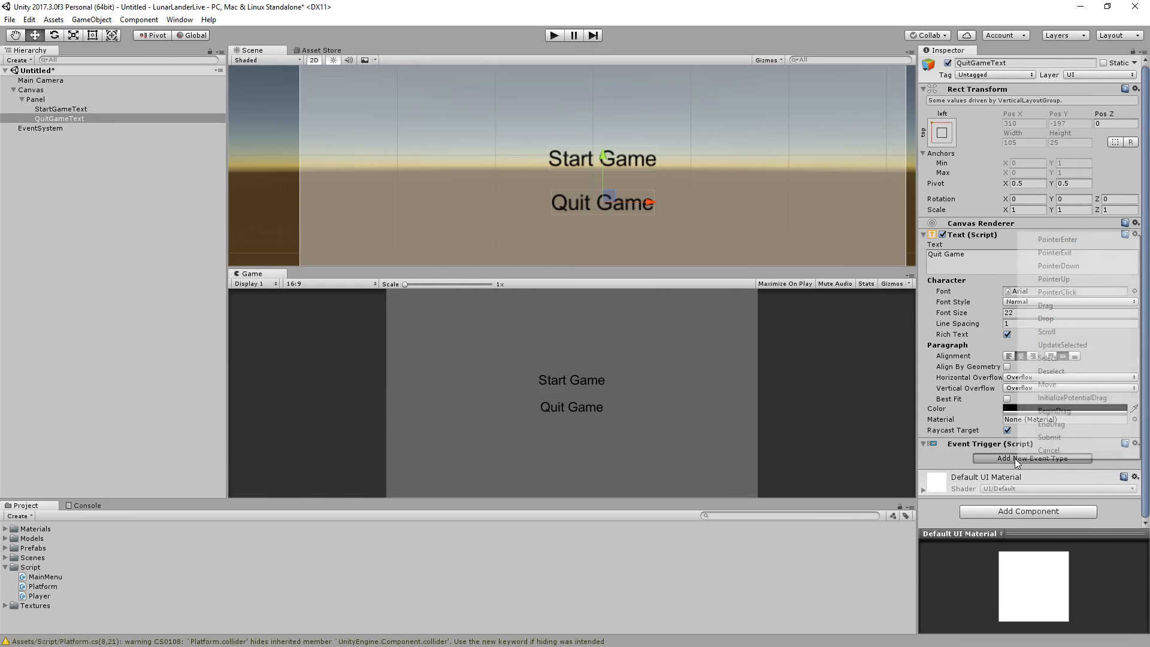
left_click(1069, 291)
left_click(1112, 496)
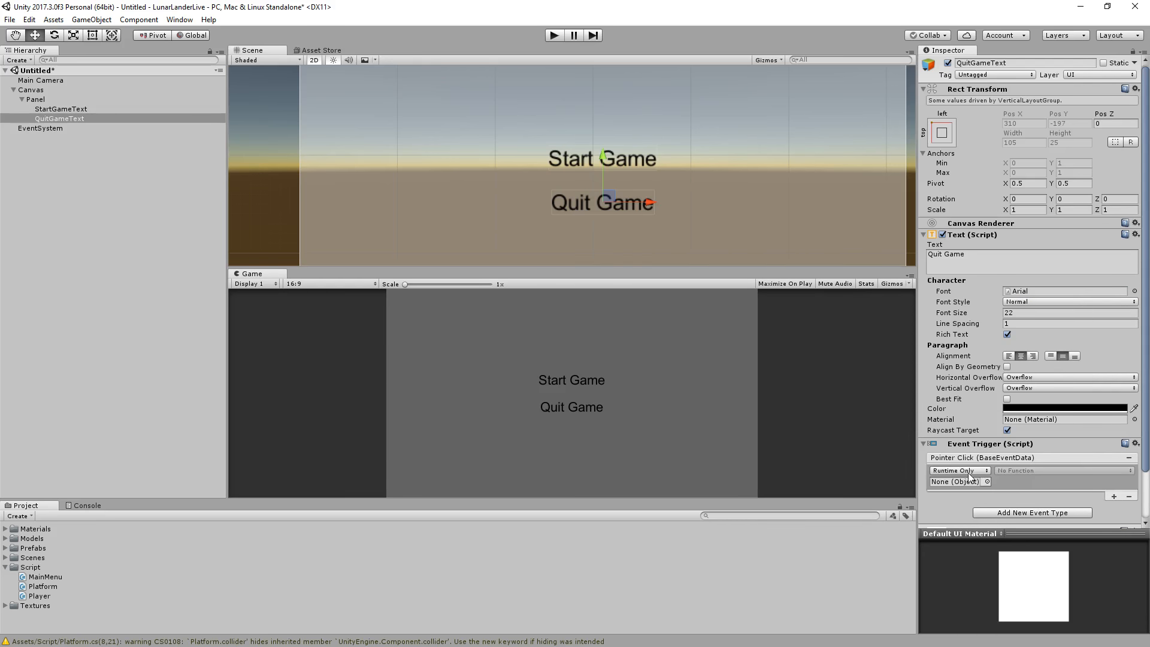
Assign QuitGameText's Text component as the Pointer Click entry's target object and check the functions offered for it
left_click(987, 481)
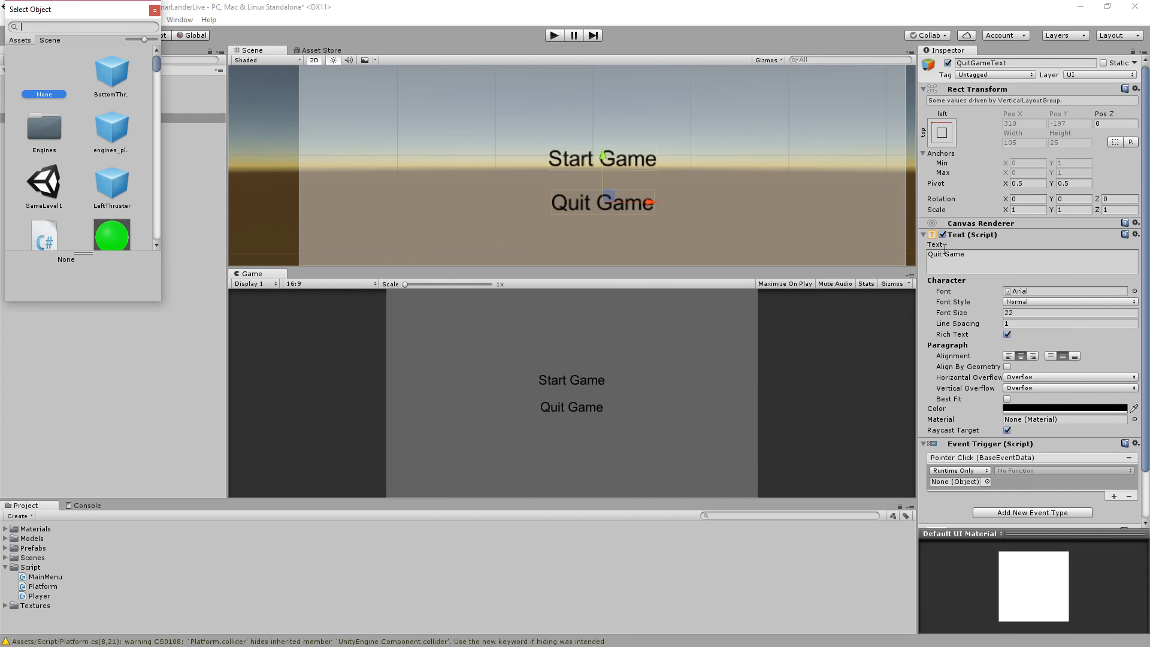
left_click_drag(957, 235, 967, 482)
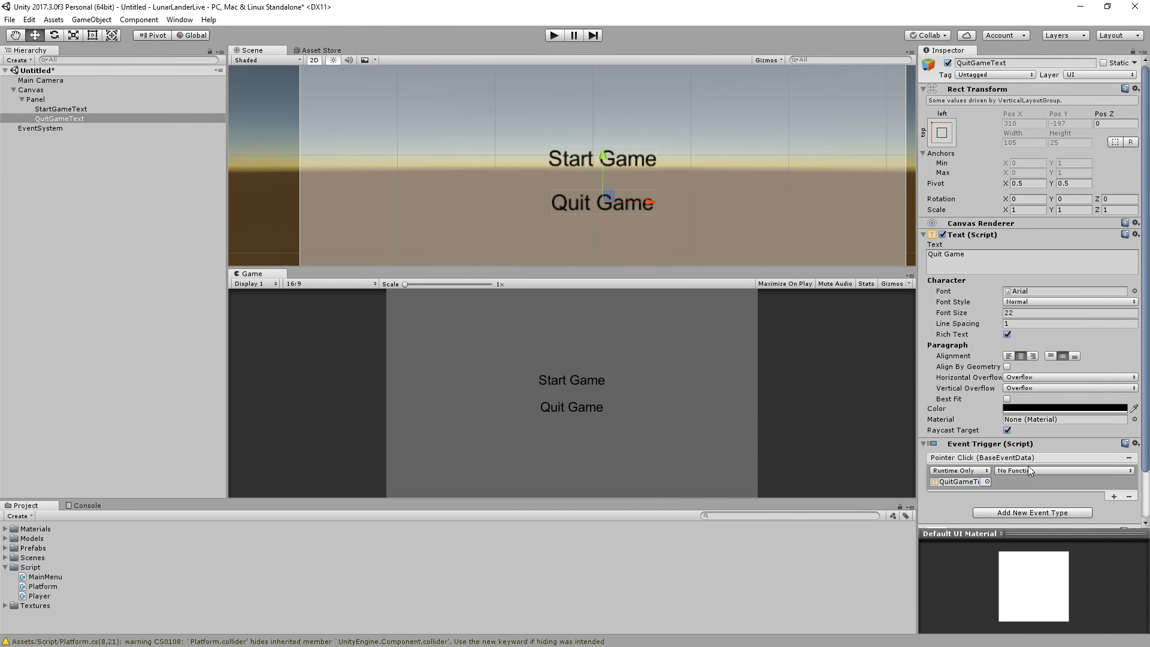
left_click(1029, 472)
left_click(1029, 474)
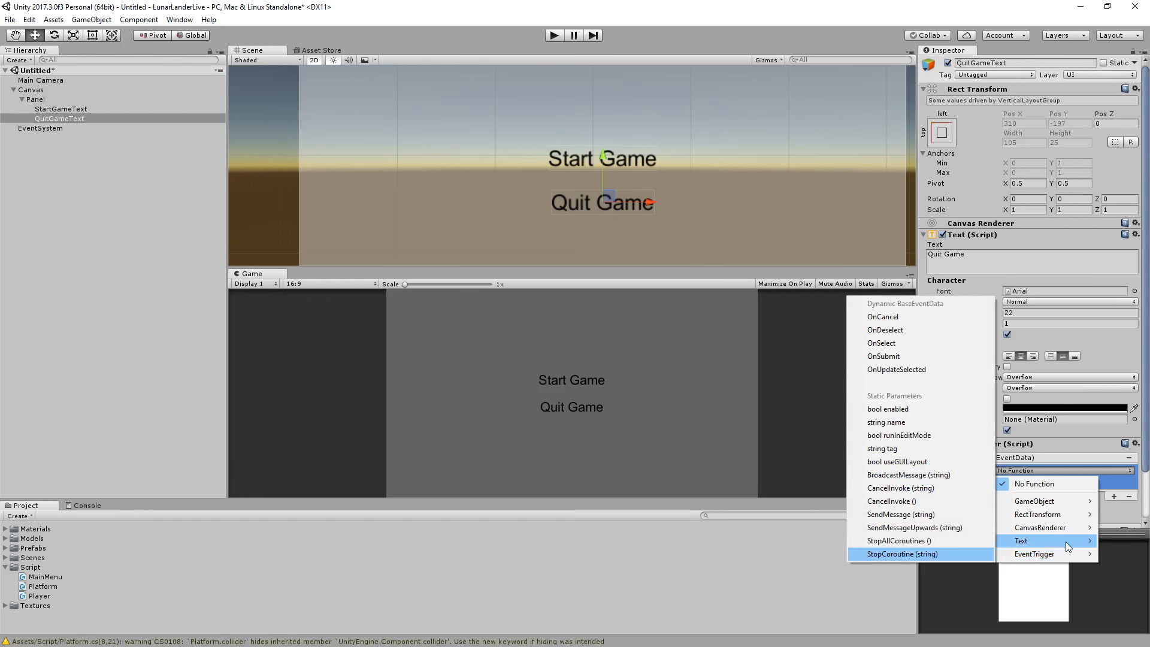
left_click(1061, 483)
Attach the MainMenu script from the Script folder to QuitGameText
scroll(1059, 487, "down", 2)
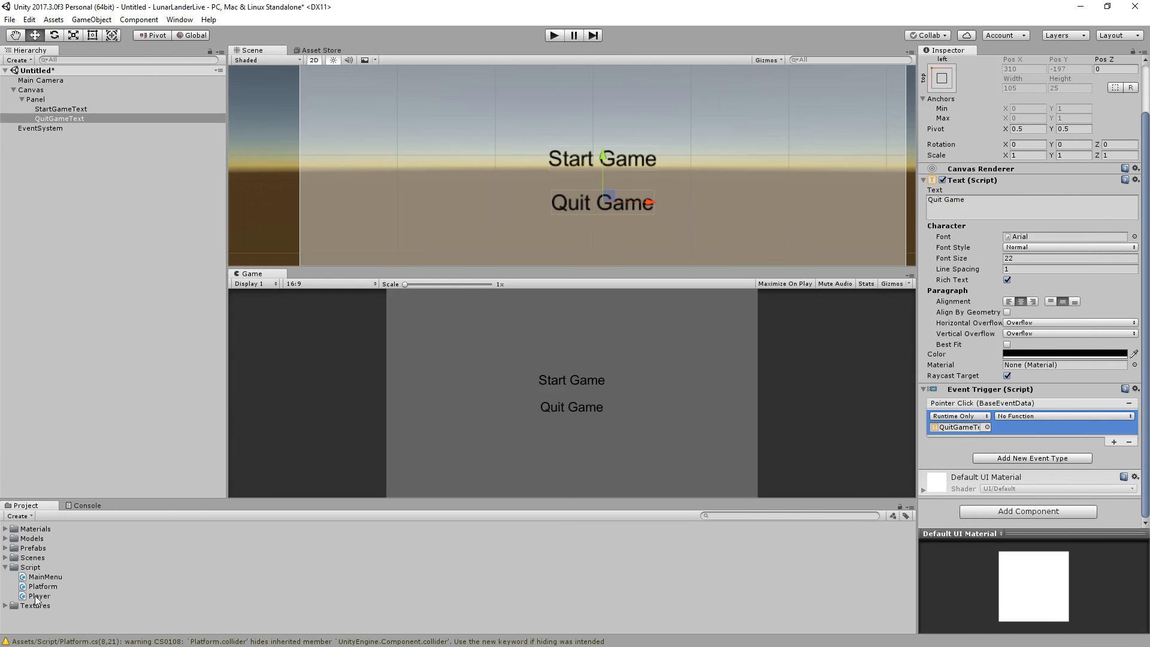
left_click(38, 577)
left_click_drag(38, 576, 1035, 483)
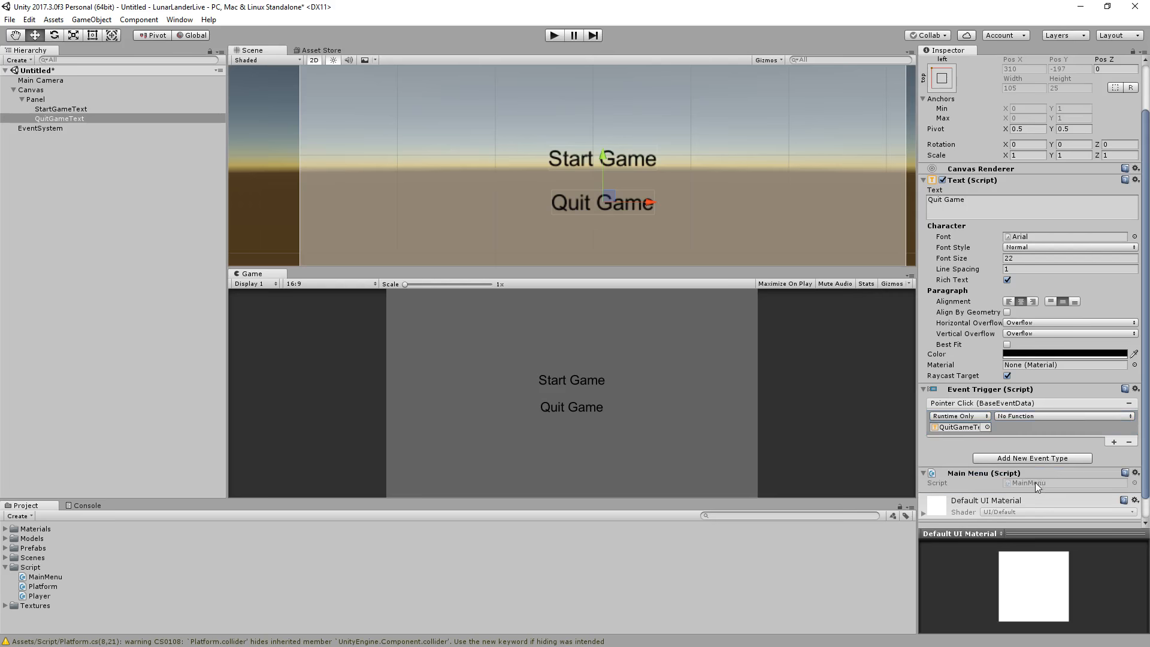
Set the function of QuitGameText's Pointer Click entry to MainMenu.QuitGame_OnClick
scroll(1048, 467, "down", 1)
left_click(1021, 393)
mouse_move(1026, 489)
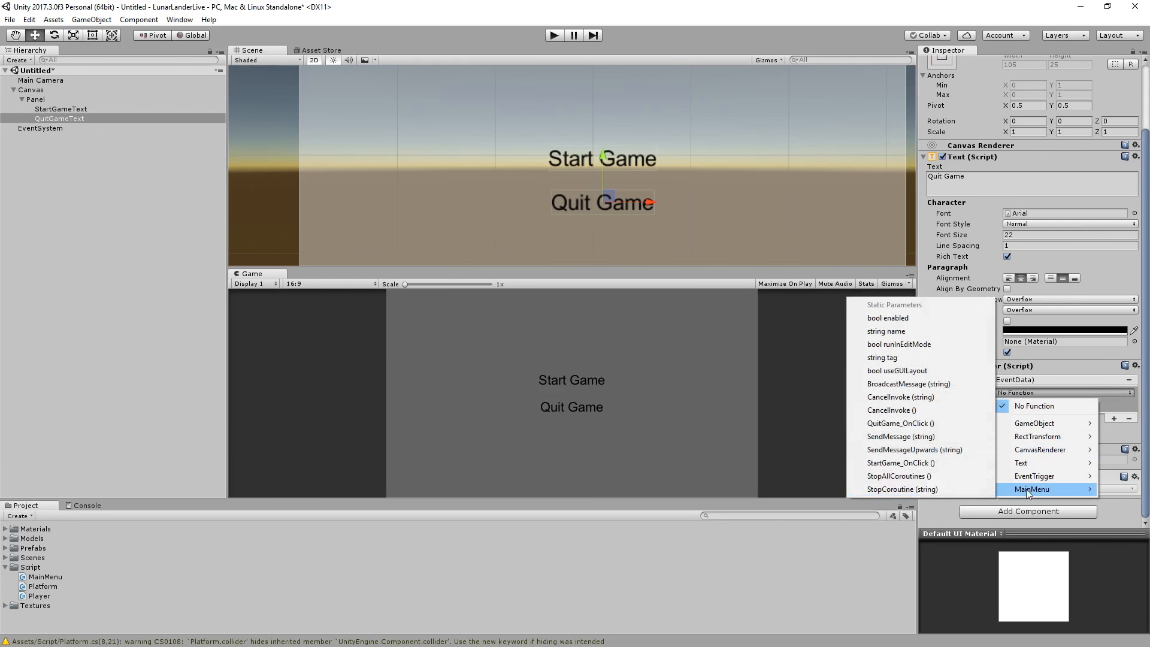
left_click(900, 423)
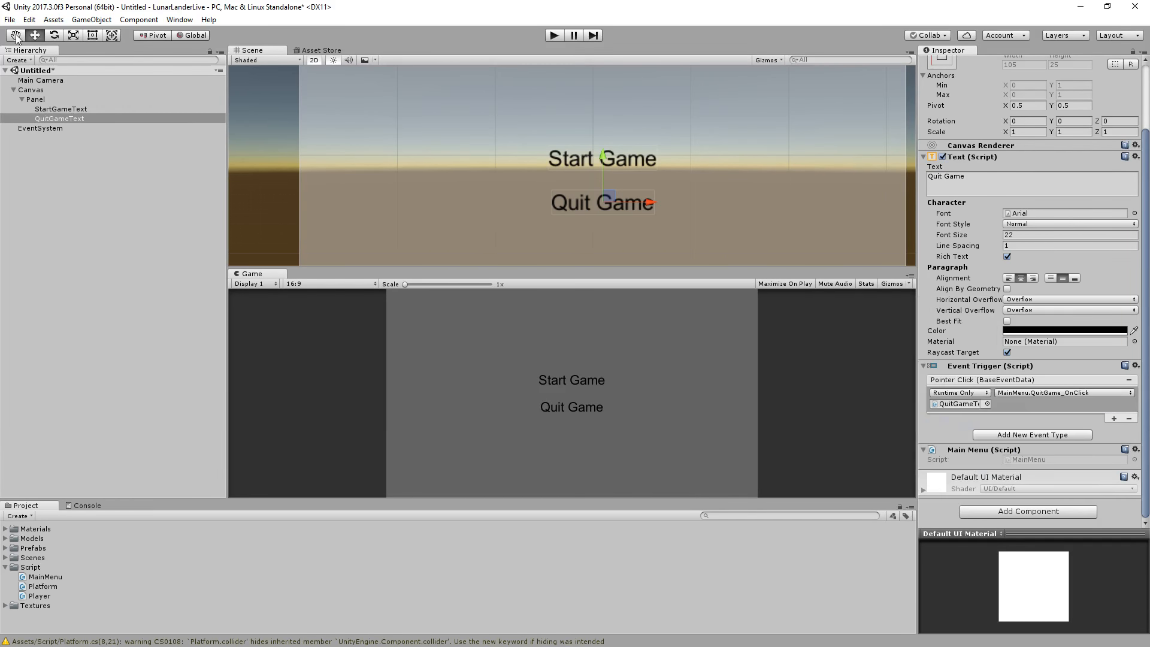
Save the project and open the MainMenu script in Visual Studio
left_click(9, 19)
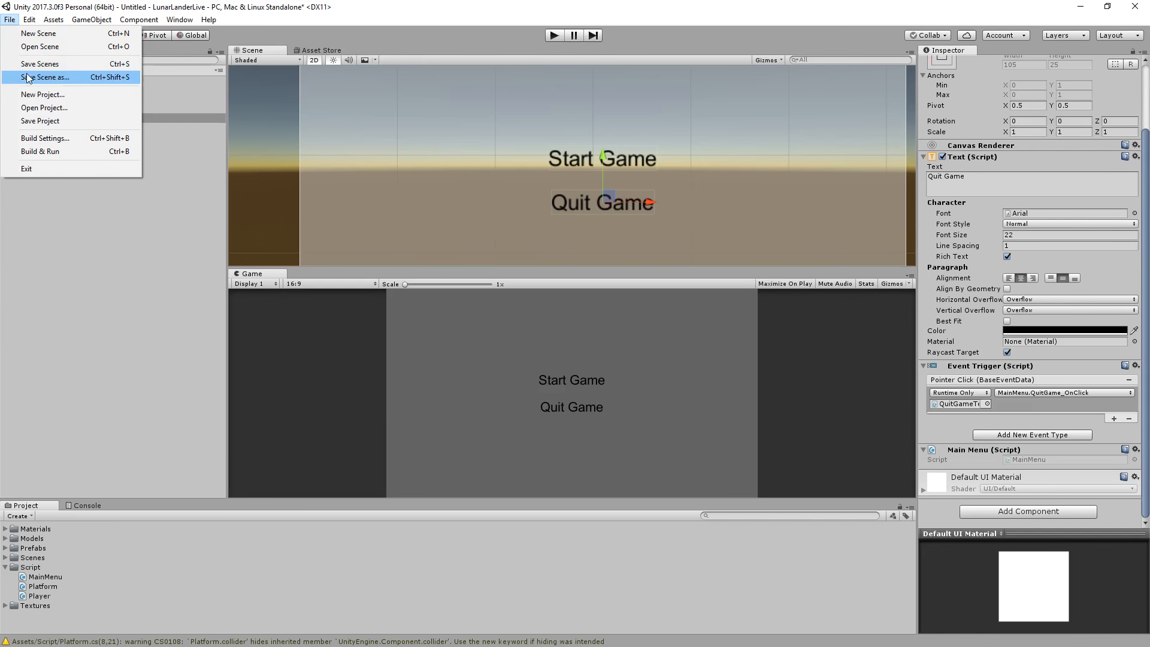
left_click(42, 121)
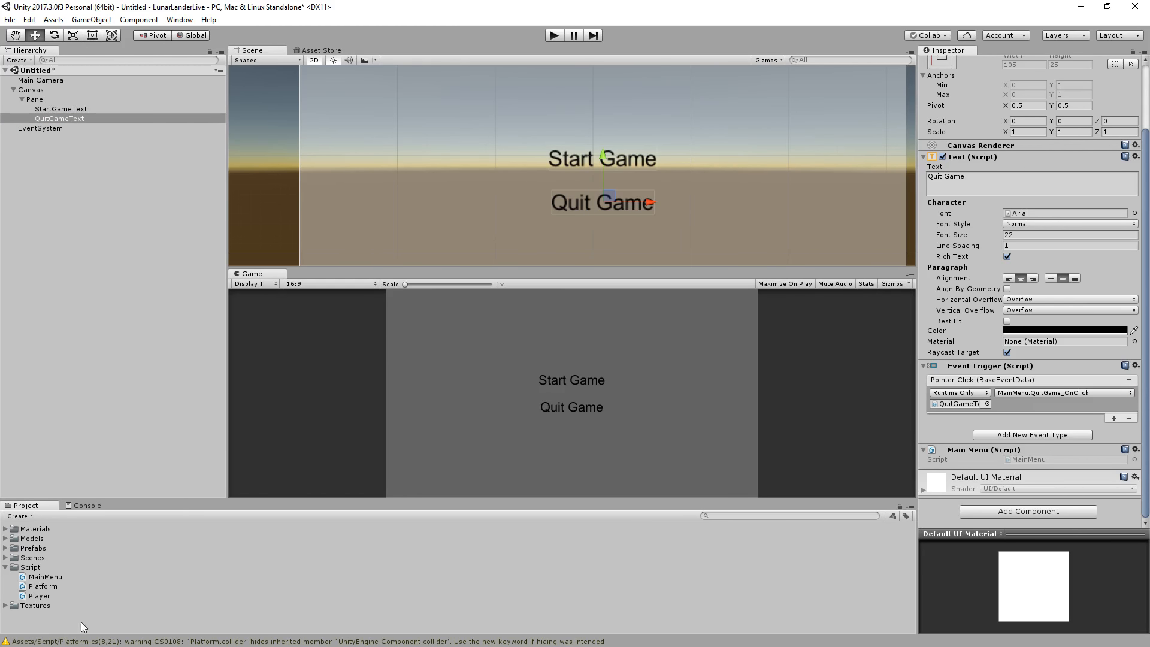
left_click(38, 567)
double_click(44, 576)
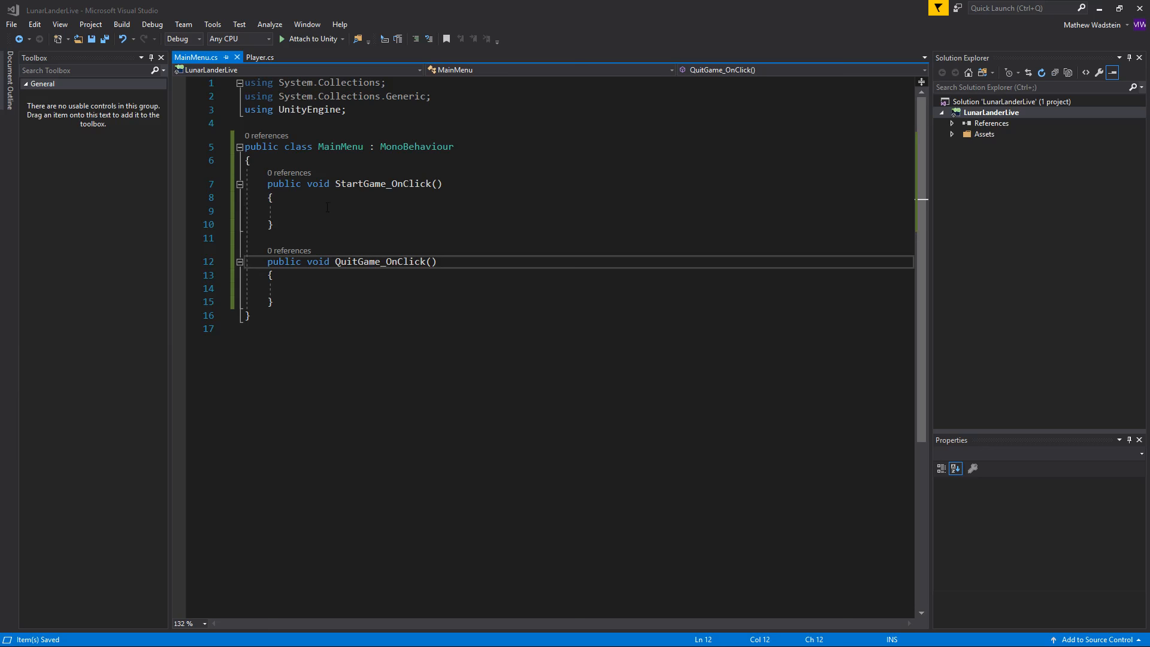
left_click(309, 210)
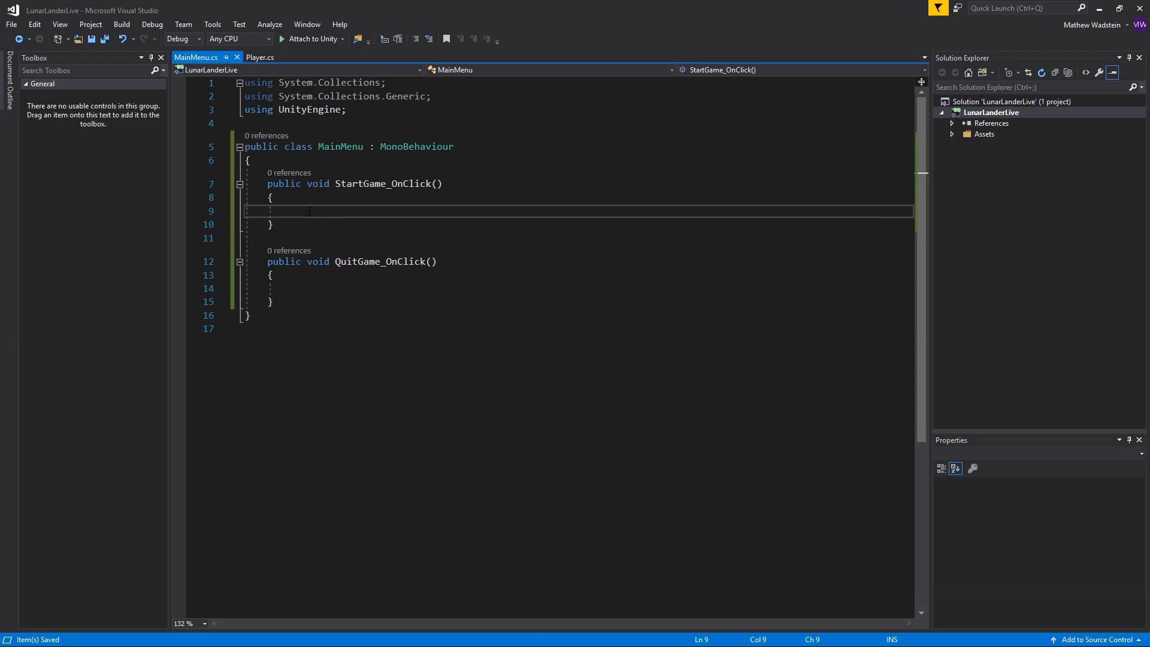
type("Application.load")
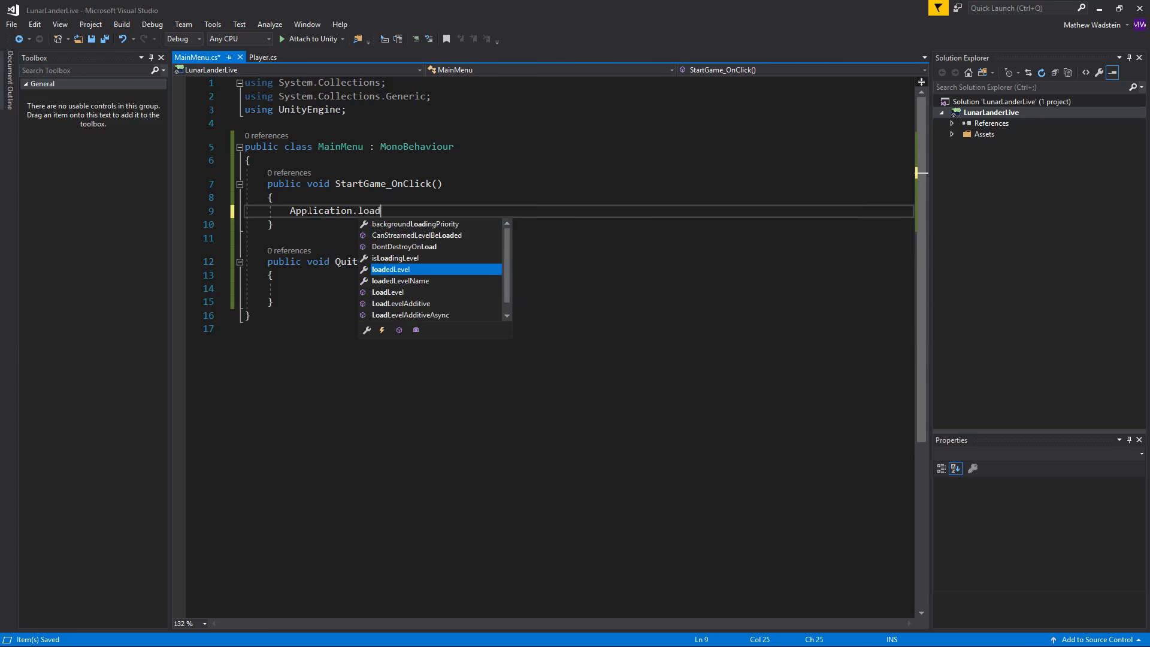
type("s")
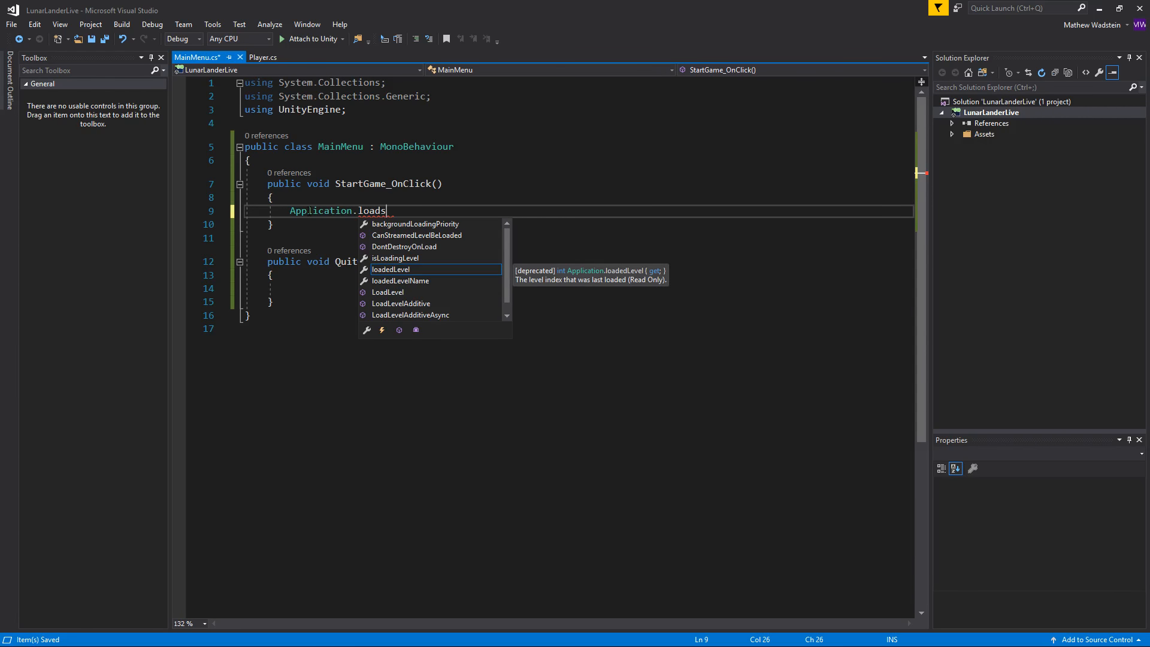
key("BackSpace")
key("BackSpace")
key("shift+Home")
type("Scenem")
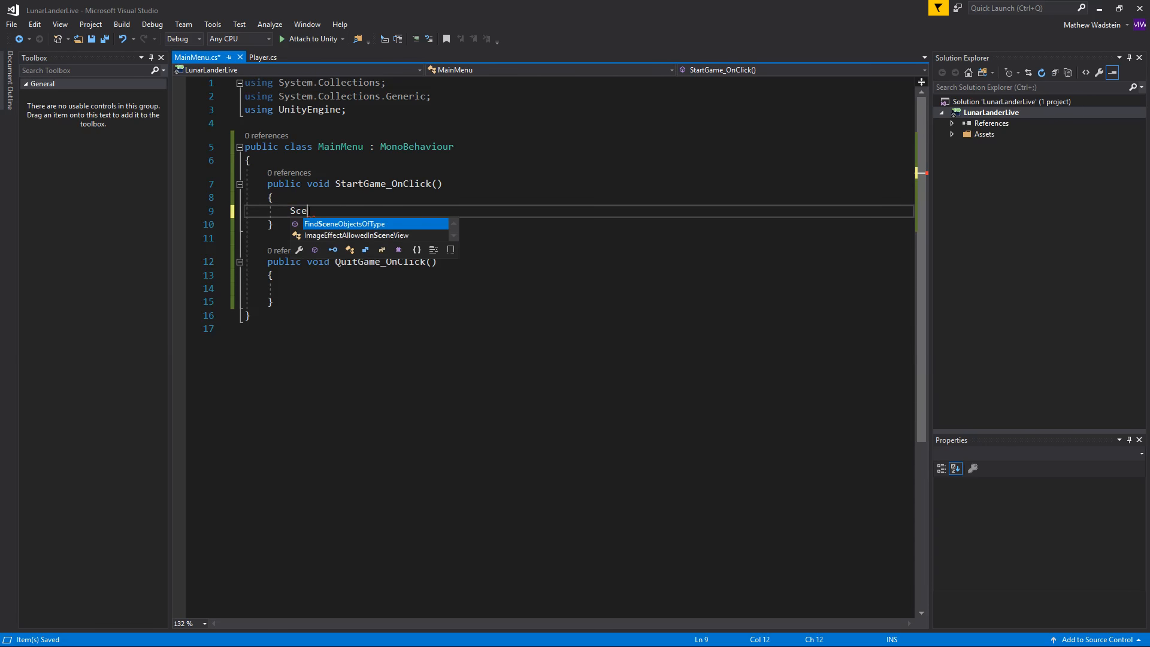
key("BackSpace")
key("BackSpace")
key("BackSpace")
key("BackSpace")
key("BackSpace")
key("BackSpace")
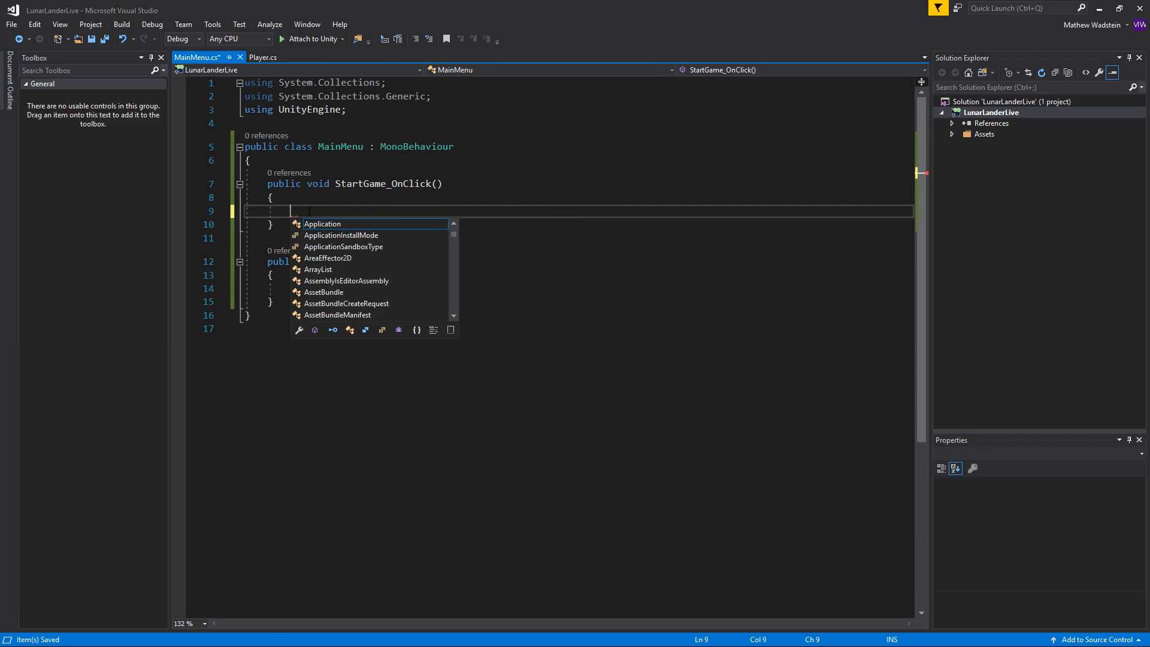
key("Escape")
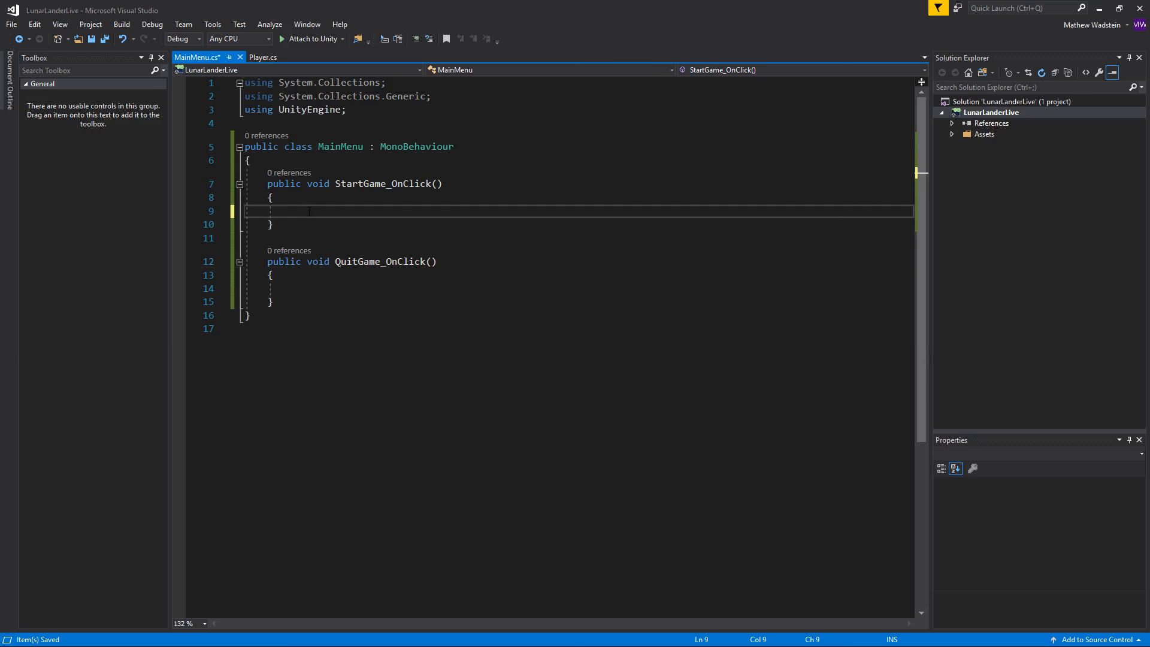
type("Load")
key("Escape")
key("BackSpace")
key("BackSpace")
key("BackSpace")
key("BackSpace")
left_click(353, 111)
Write the call SceneManager.LoadScene(); without arguments in the body of the StartGame_OnClick method
left_click(308, 213)
type("Scene")
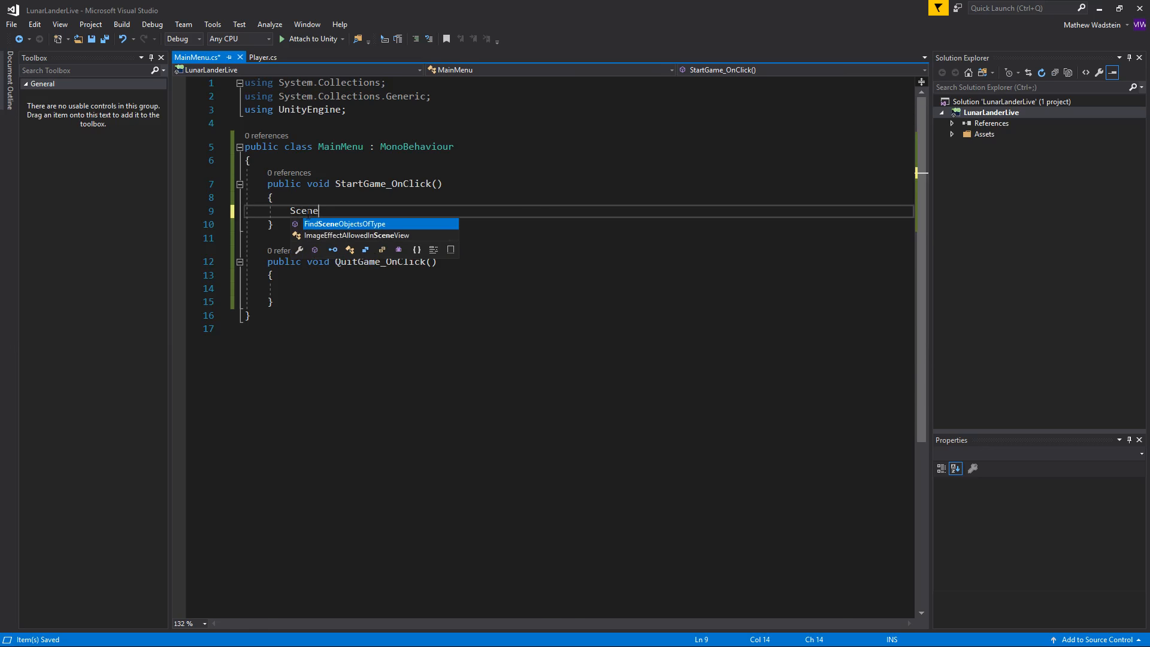
type("Manager.Loa")
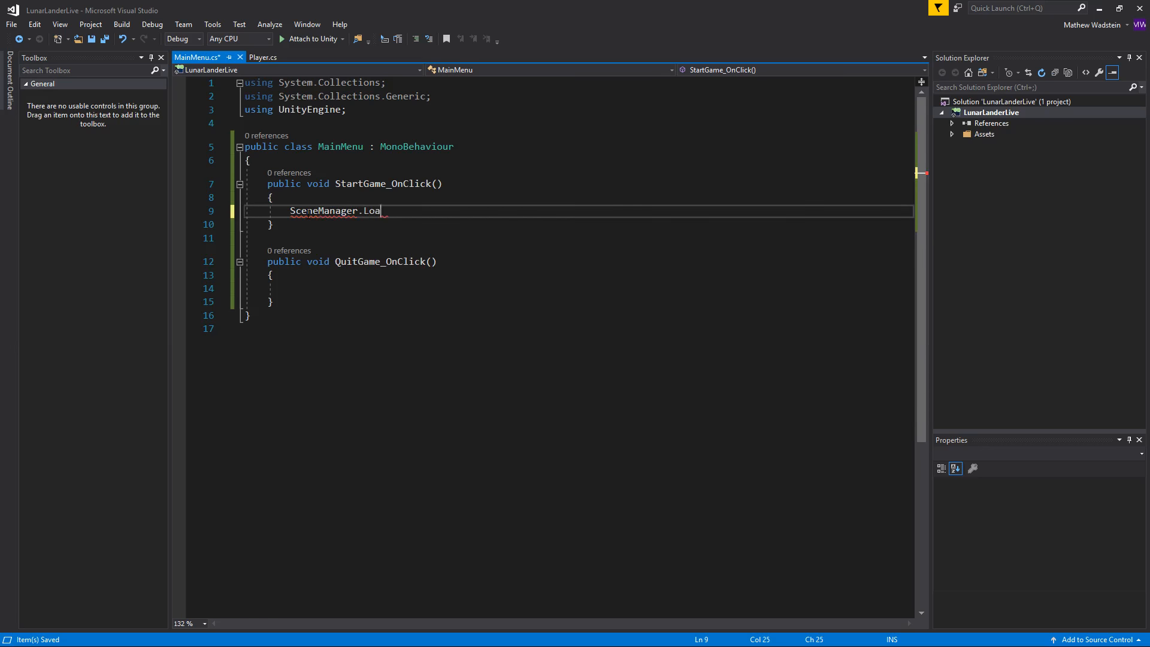
type("dScene();")
Apply the quick action on SceneManager that adds the using UnityEngine.SceneManagement directive to MainMenu.cs
right_click(330, 213)
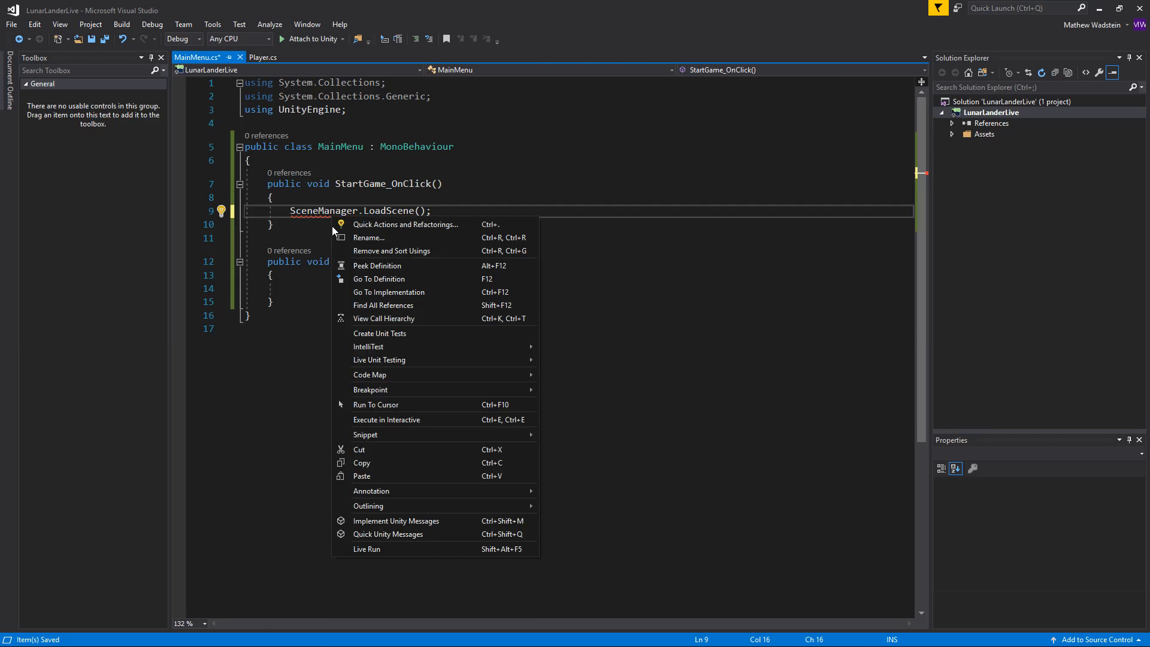
left_click(373, 225)
left_click(286, 230)
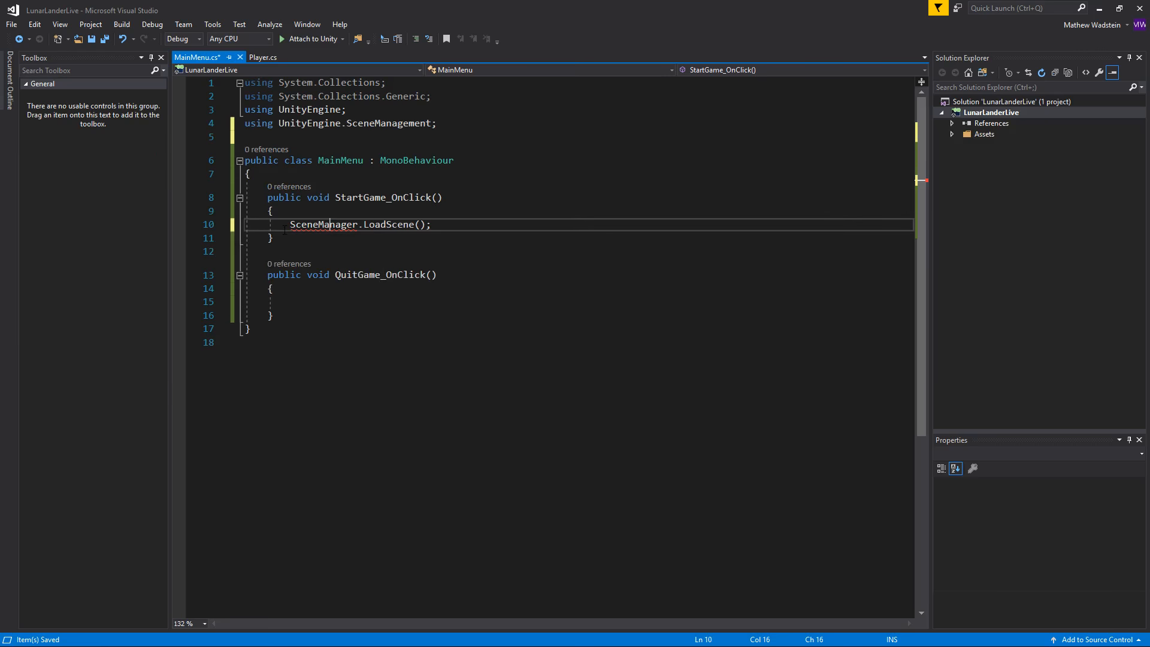
Pass "GameLevel1" to the LoadScene call, save MainMenu.cs, and switch to Unity to check the scene name in the Scenes folder
left_click(421, 226)
type("\"GameLevel1\"")
key("ctrl+s")
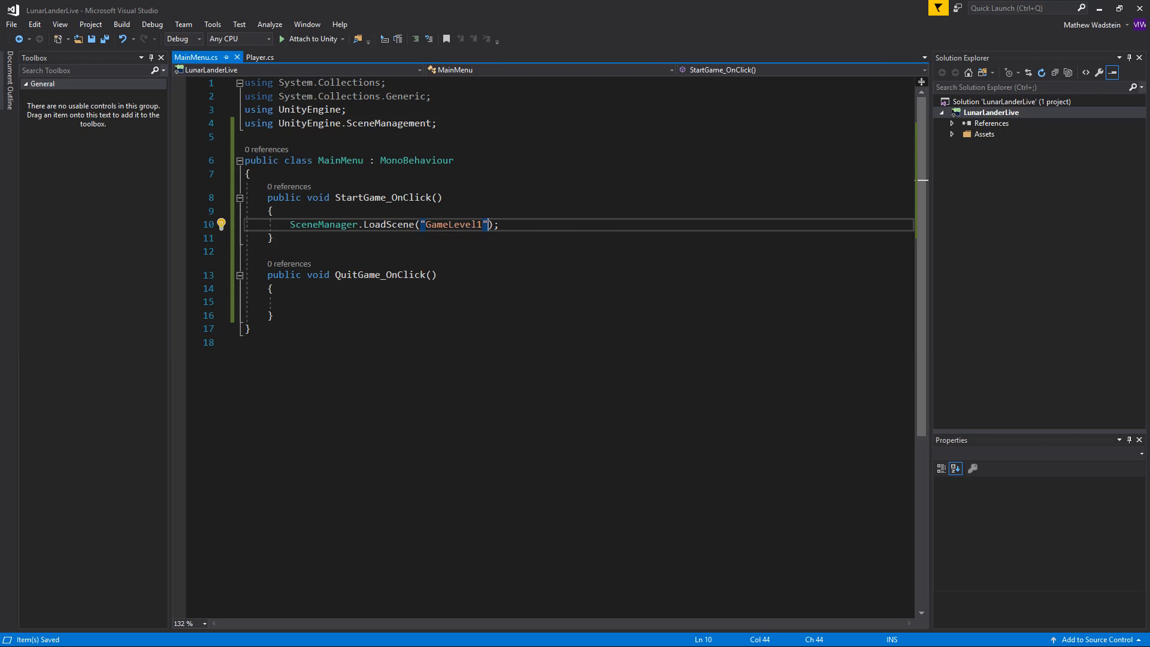
key("alt+Tab")
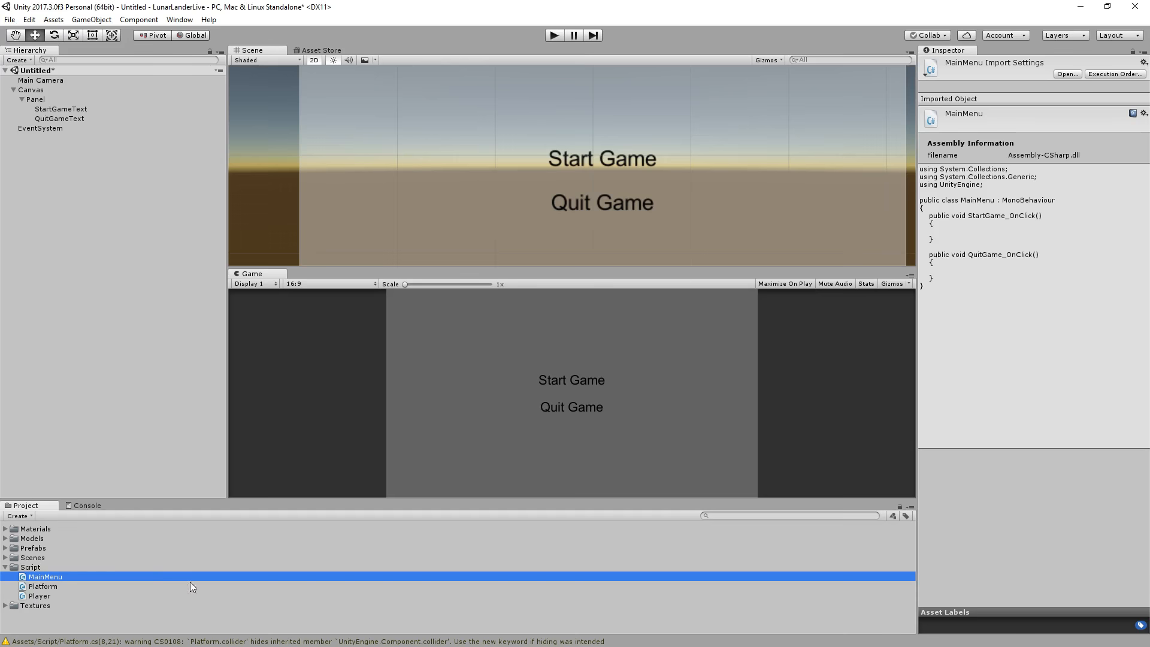
left_click(5, 558)
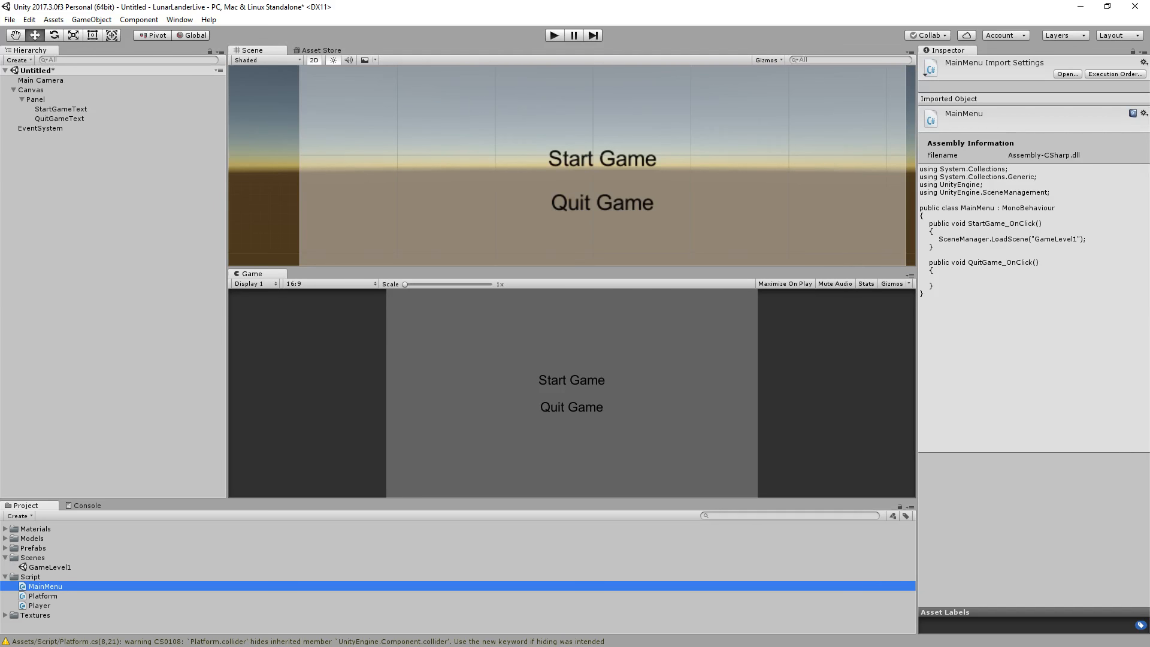
Switch to Visual Studio, write Application.Quit(); in the body of QuitGame_OnClick, and save MainMenu.cs
key("alt+Tab")
left_click(331, 301)
type("Application")
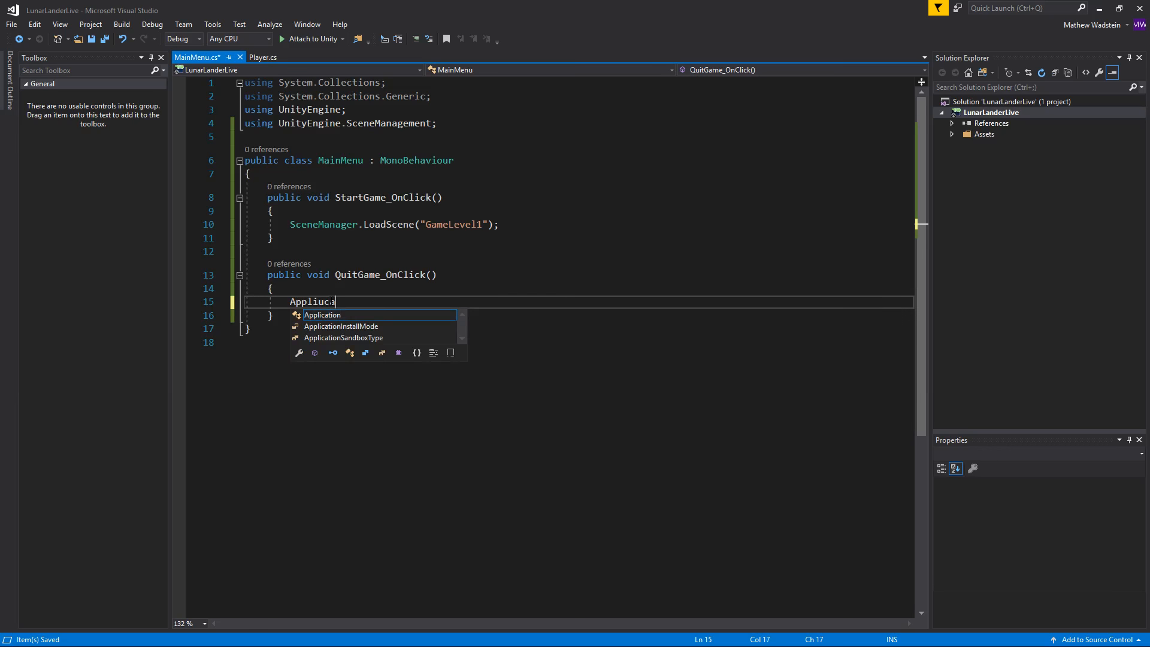
type(".Quit")
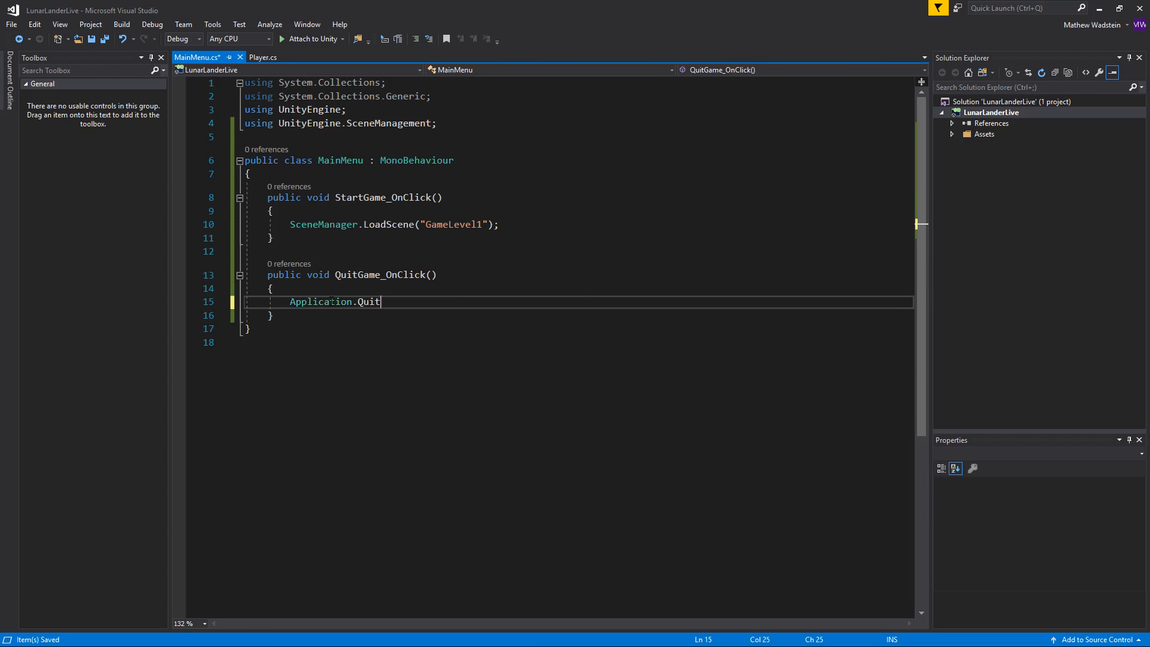
type("();")
key("ctrl+s")
Switch to Unity and test the Start Game text in play mode, stopping play mode at the end
key("alt+Tab")
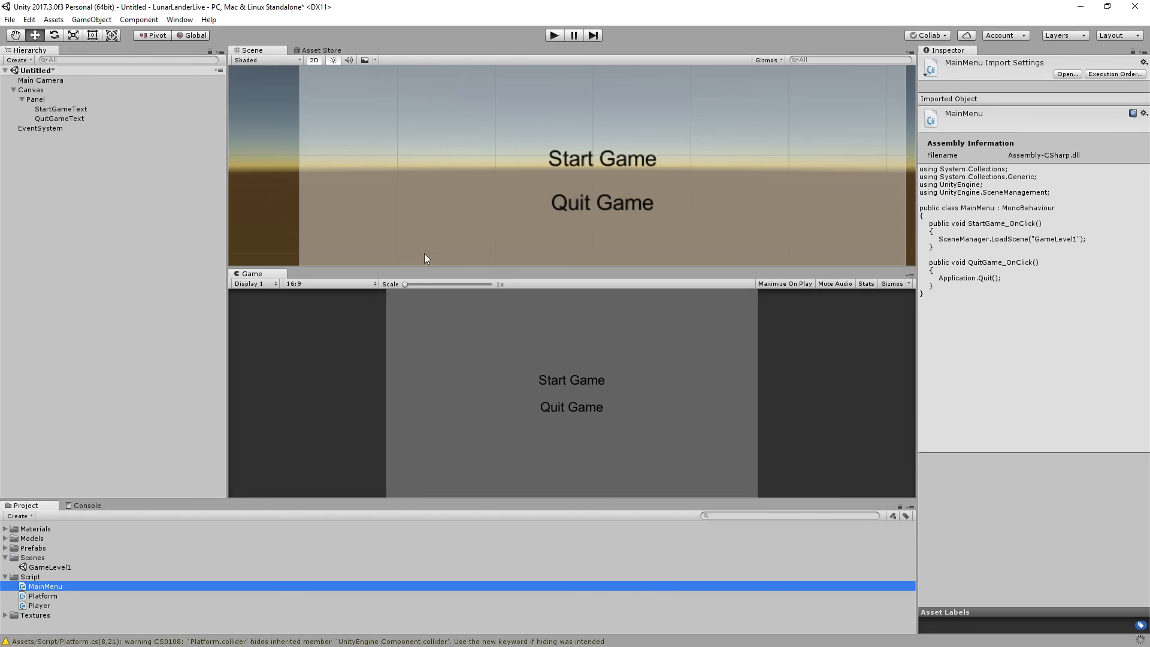
left_click(552, 35)
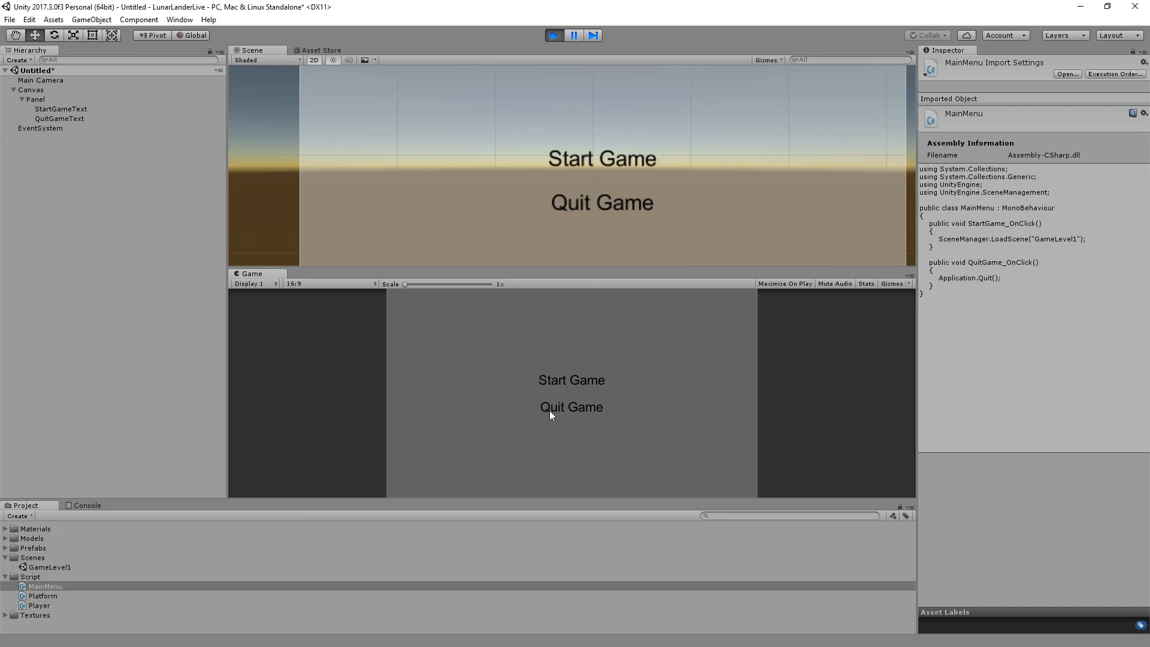
left_click(558, 382)
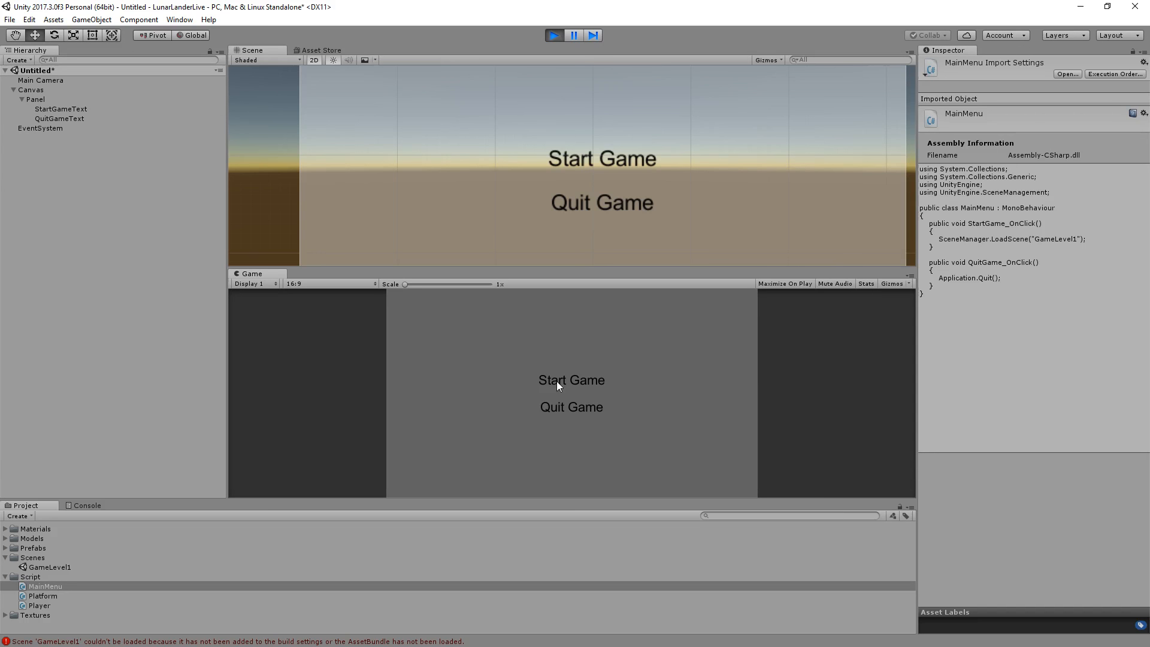
left_click(561, 35)
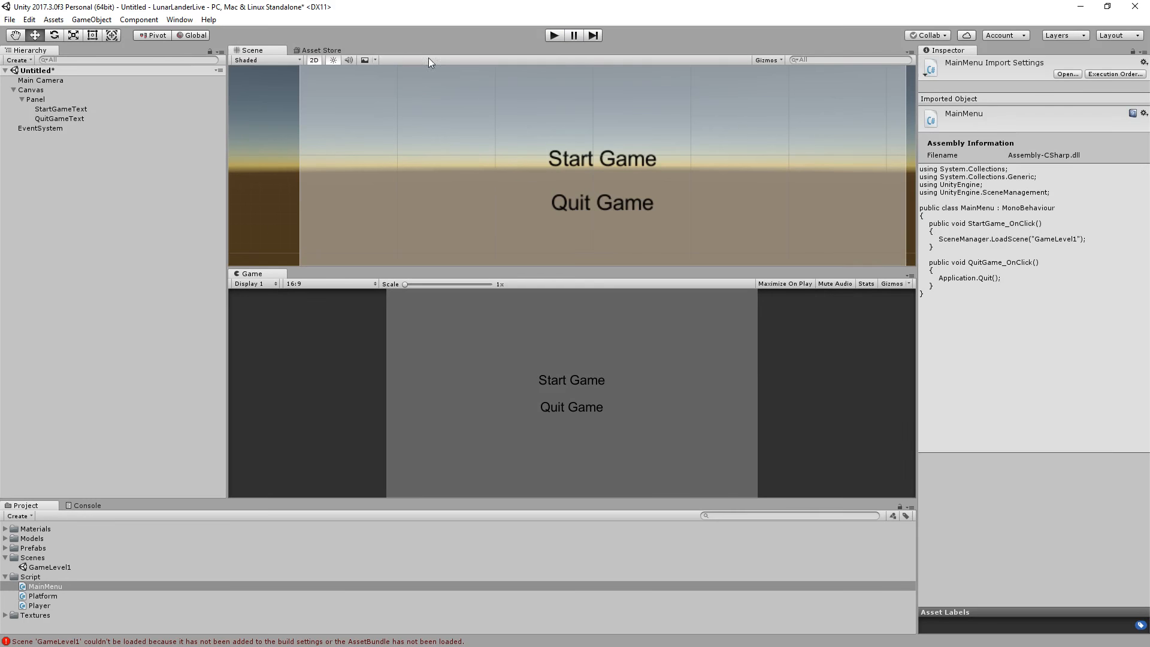
Add the GameLevel1 scene to Scenes In Build in the build settings
left_click(10, 20)
left_click(47, 137)
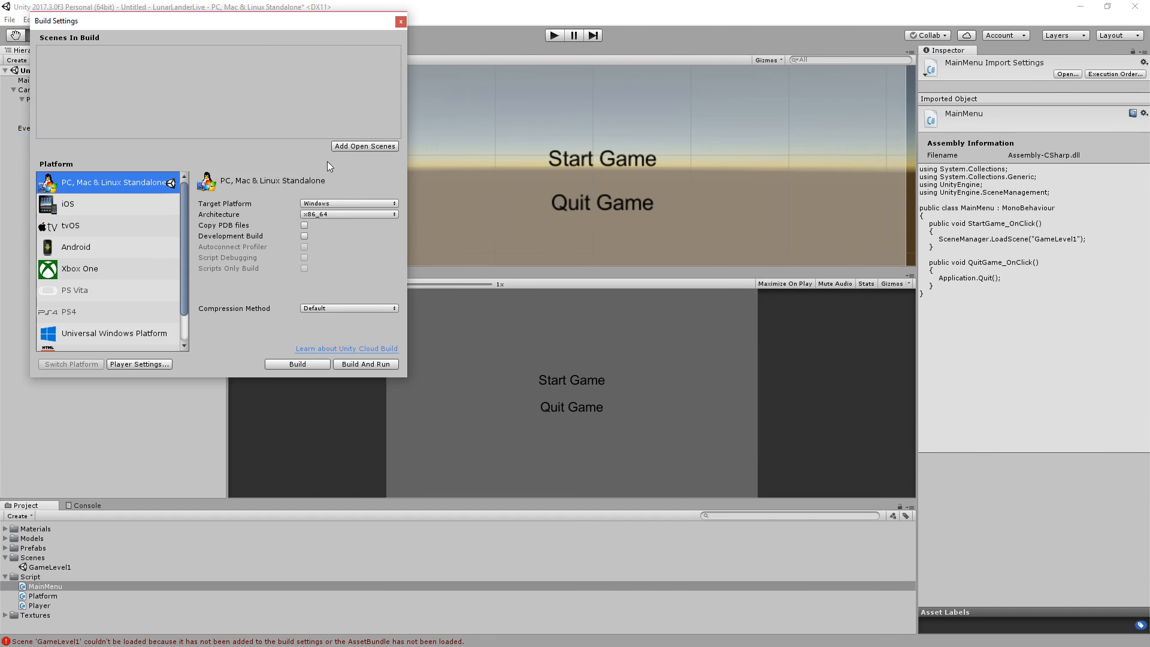
left_click_drag(42, 567, 201, 105)
left_click(400, 22)
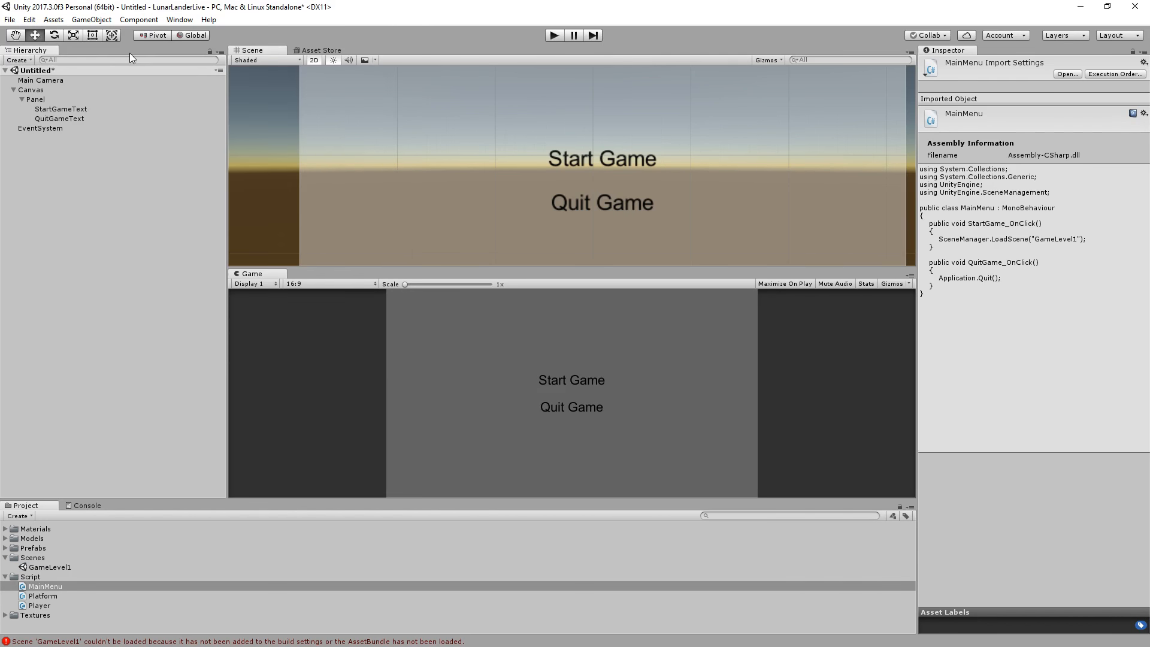
Save the untitled scene as MainMenu in the Prefabs folder
key("ctrl+s")
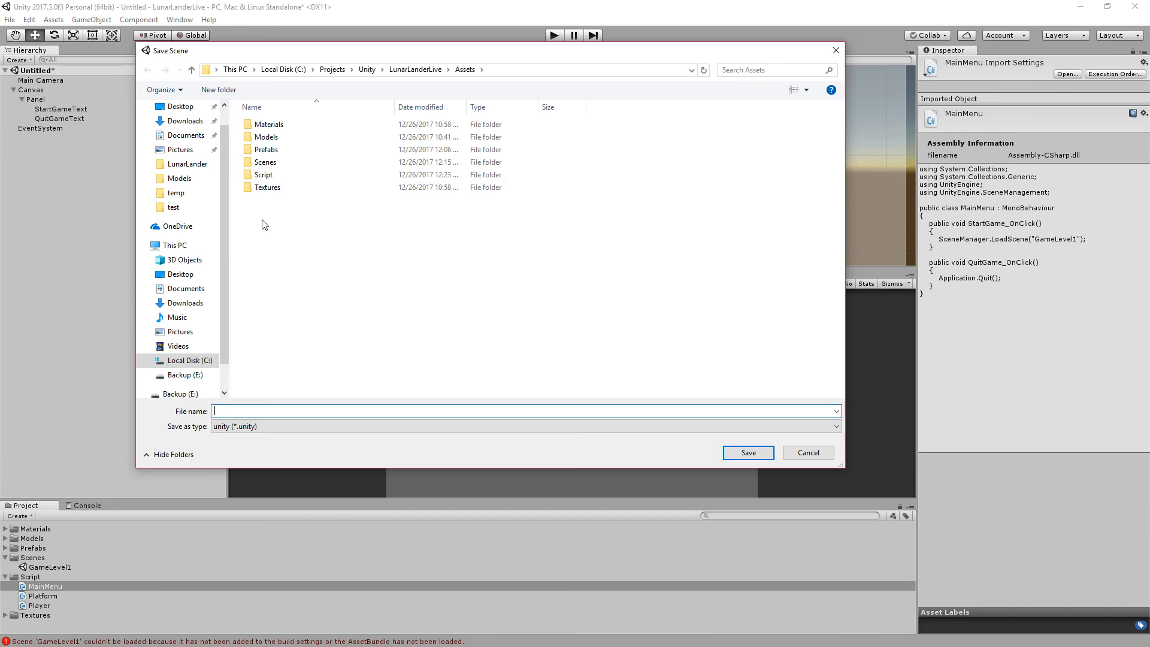
double_click(266, 149)
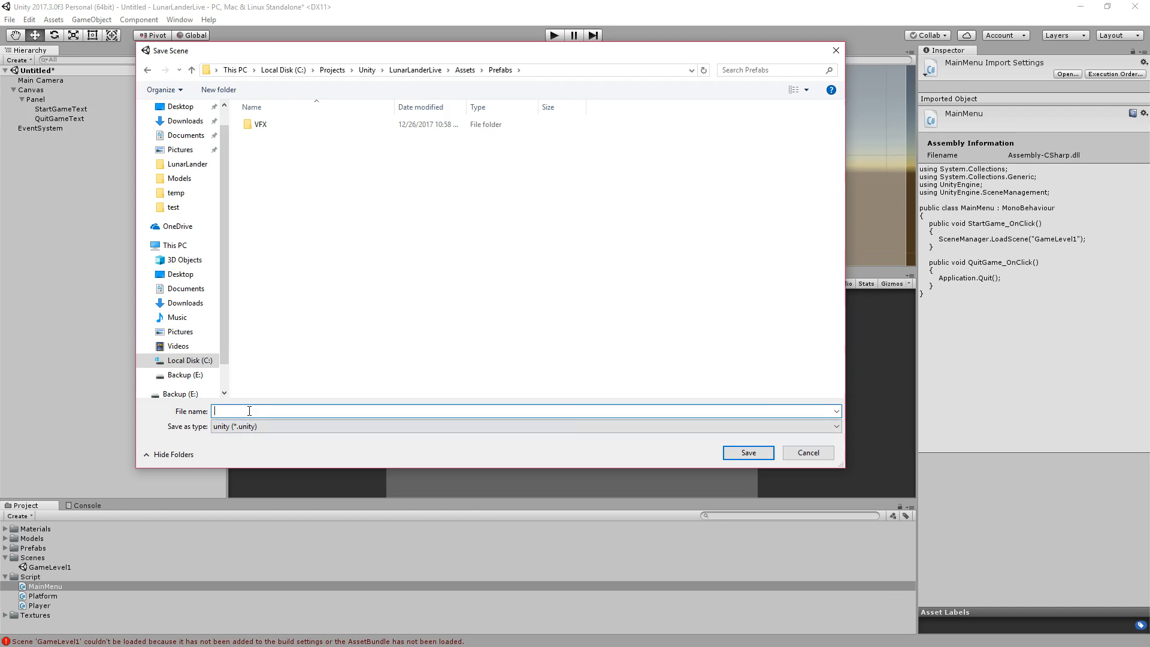
type("MainMenu")
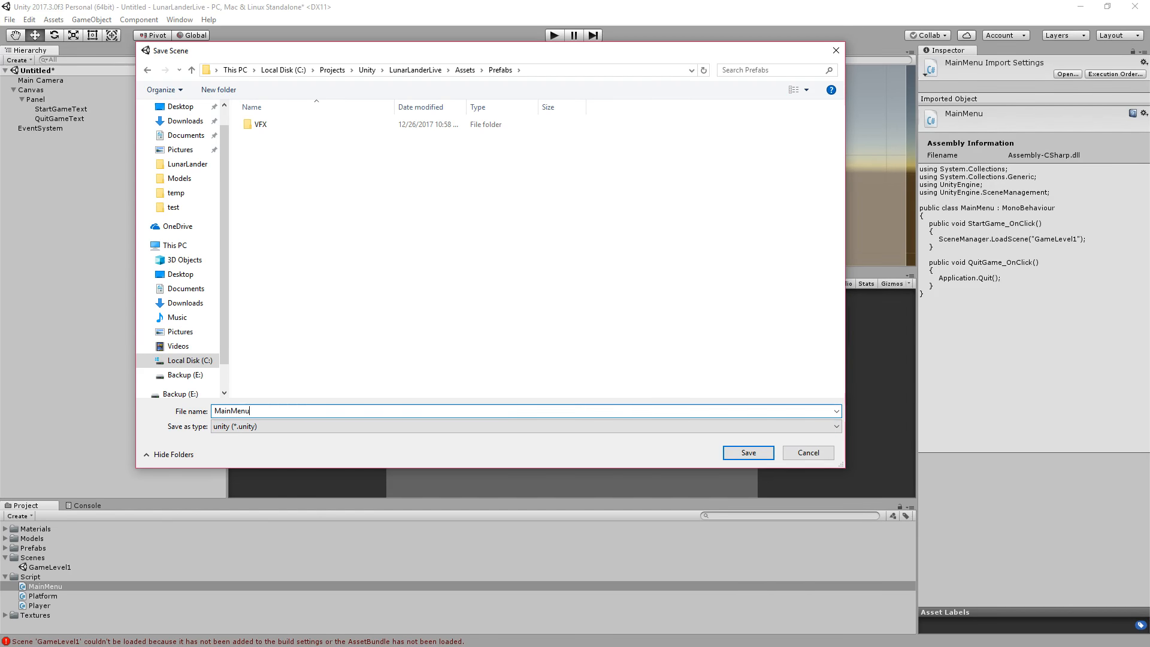
key("Return")
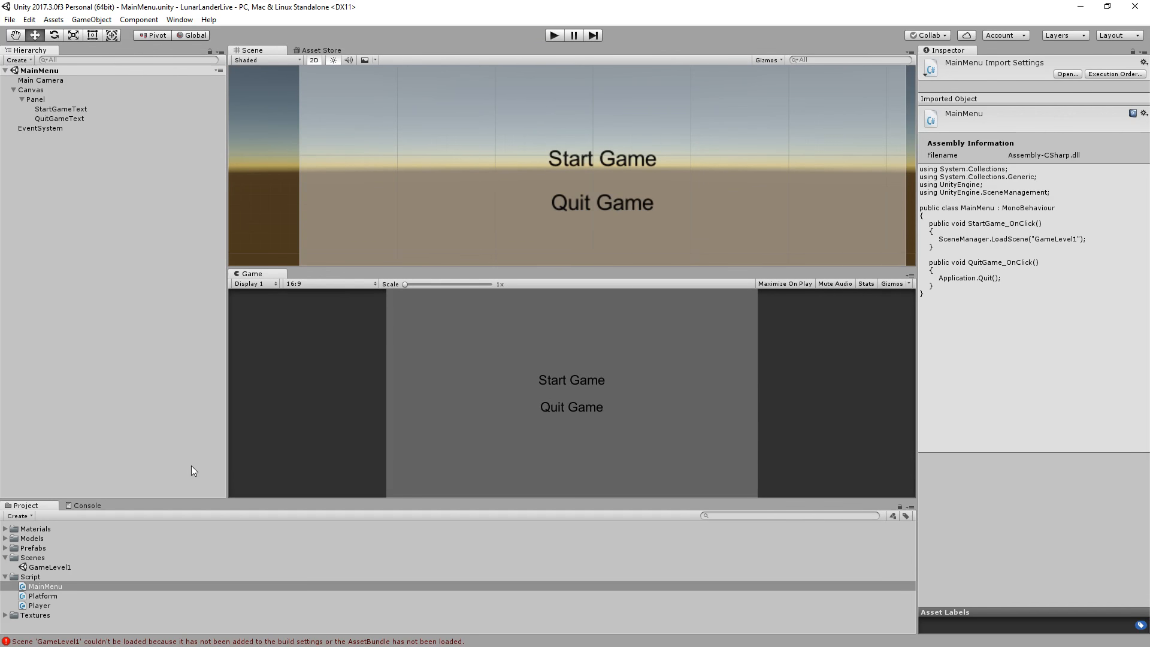
Move the MainMenu scene asset from the Prefabs folder into the Scenes folder and collapse Prefabs
left_click(6, 548)
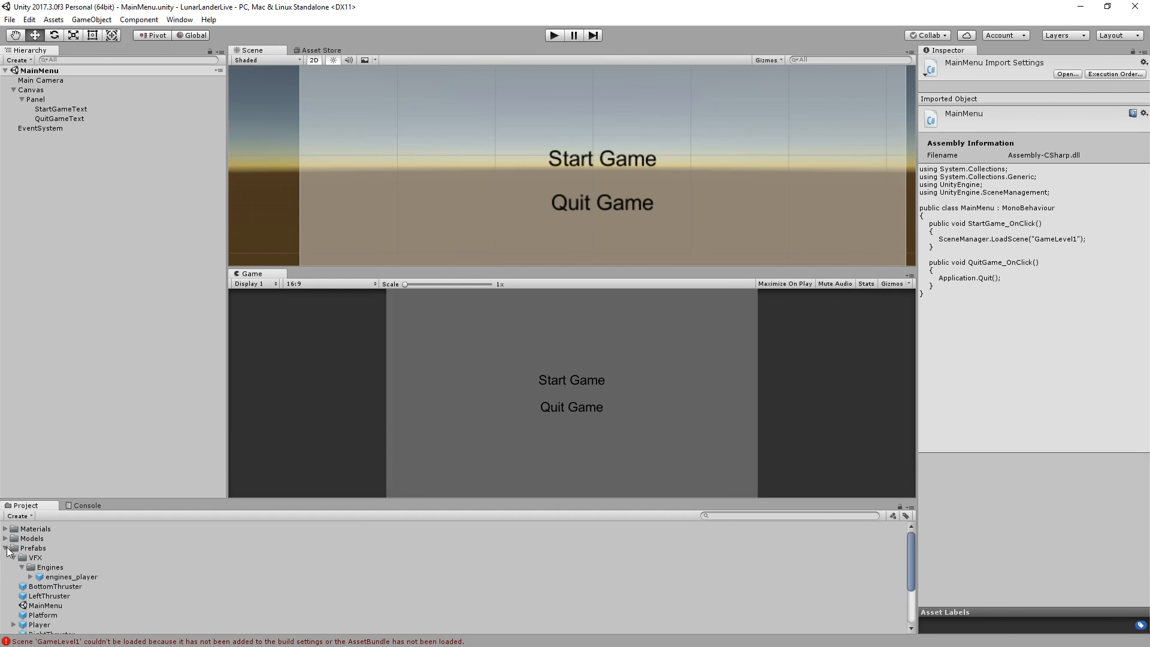
scroll(54, 587, "down", 3)
left_click_drag(42, 534, 35, 571)
scroll(55, 575, "up", 3)
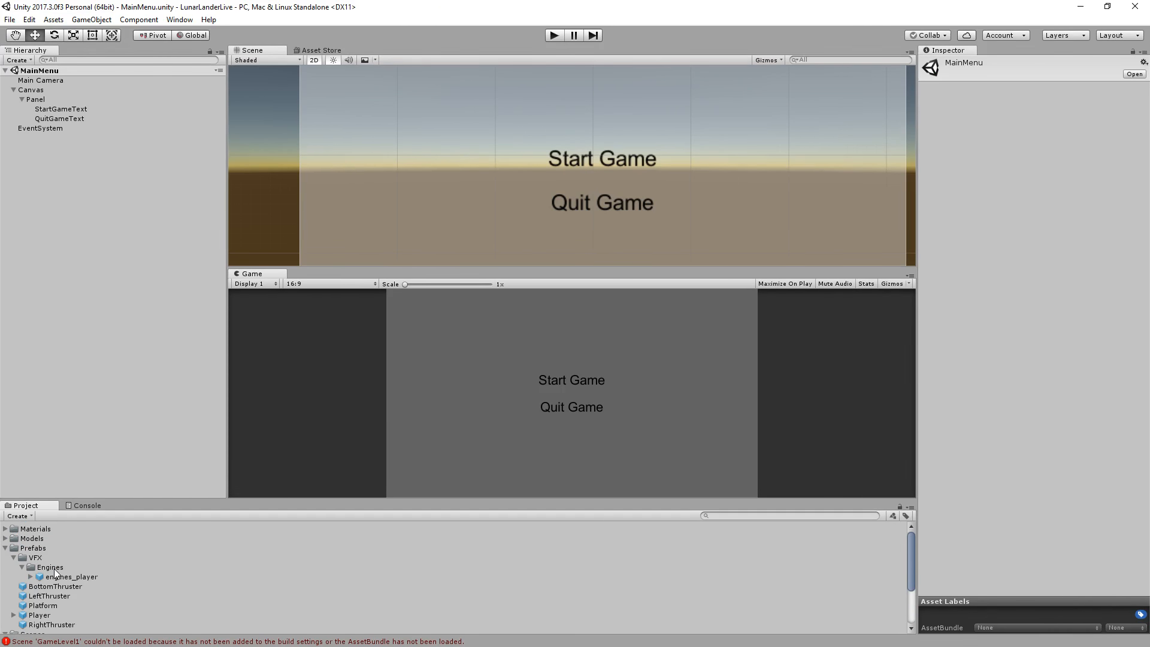
left_click(6, 548)
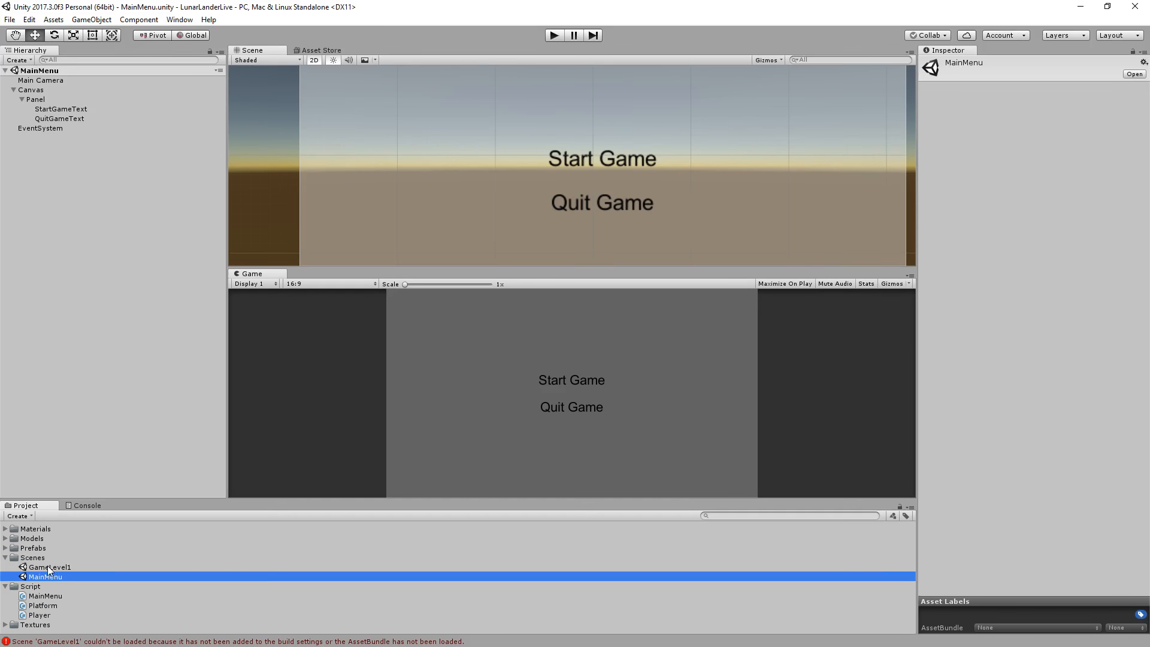
Add the MainMenu scene to Scenes In Build and place it above GameLevel1
left_click(9, 19)
left_click(41, 136)
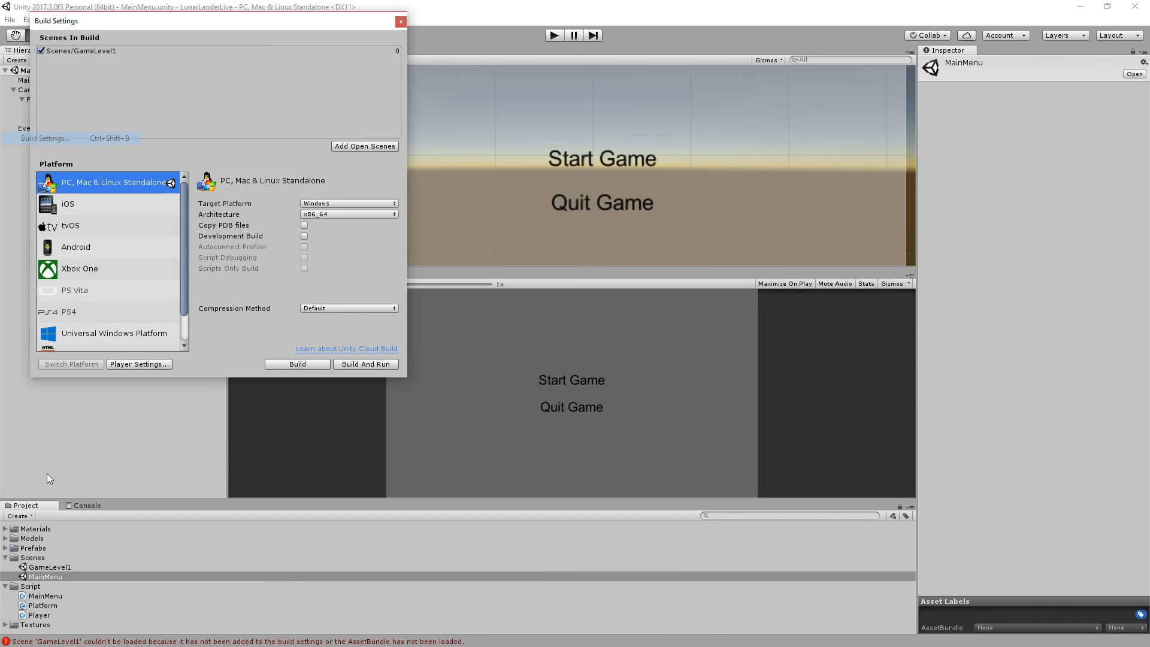
left_click_drag(51, 577, 161, 89)
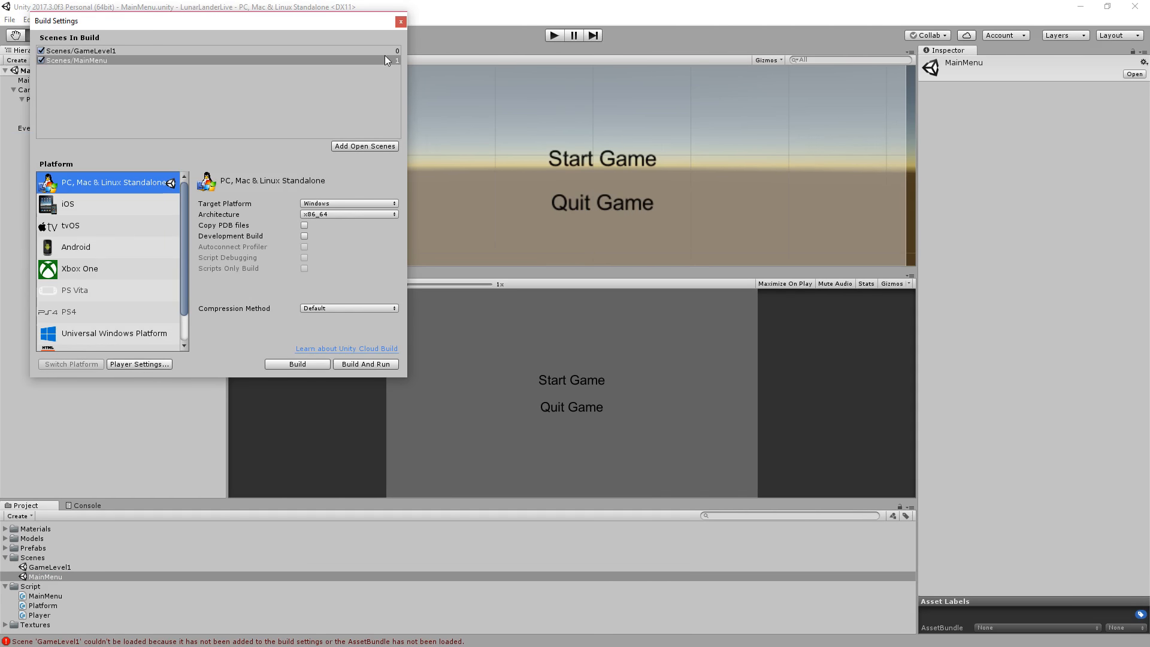
left_click_drag(385, 57, 340, 49)
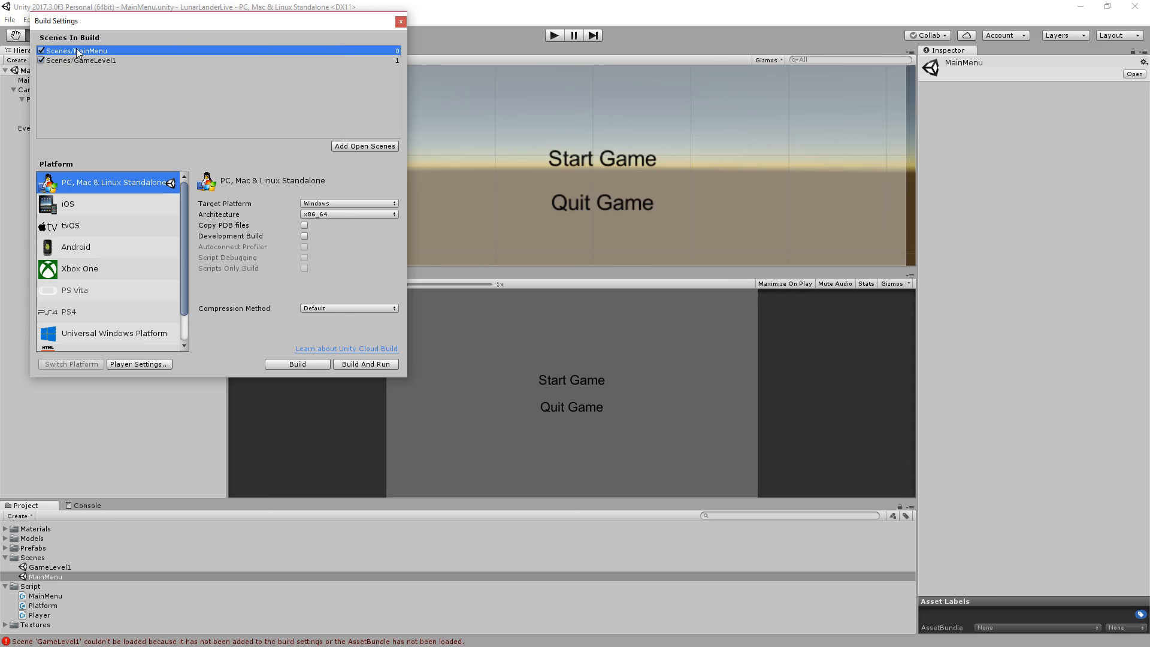
left_click(401, 21)
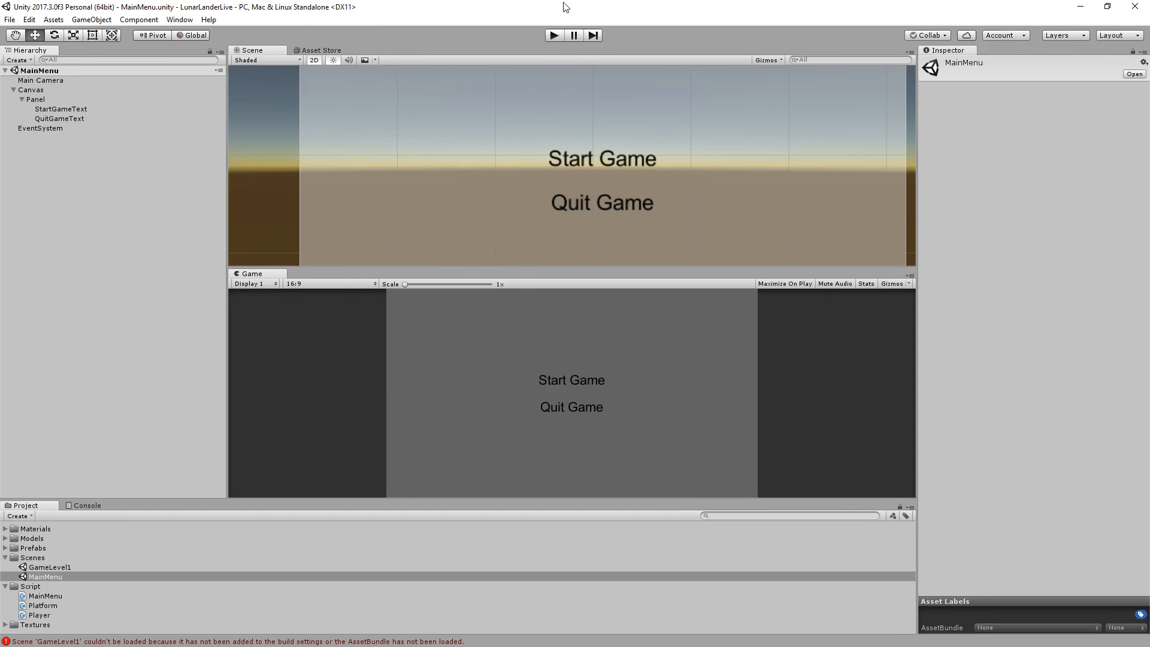
Playtest the main menu scene twice, launching the level through Start Game and stopping play mode each time
left_click(555, 38)
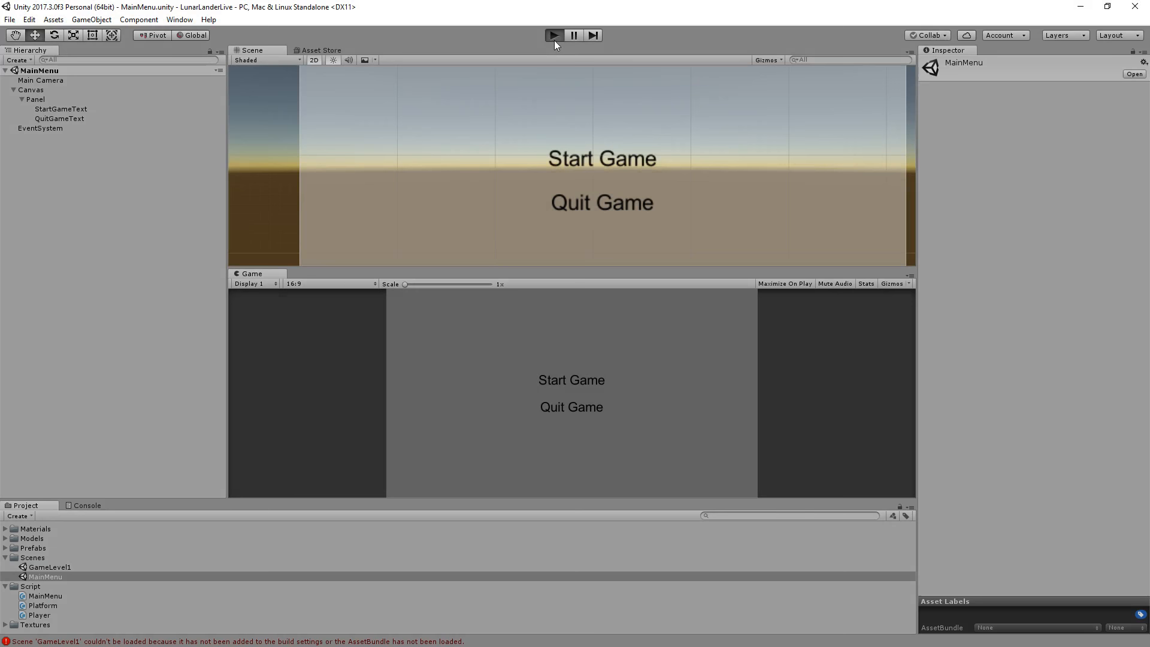
left_click(555, 379)
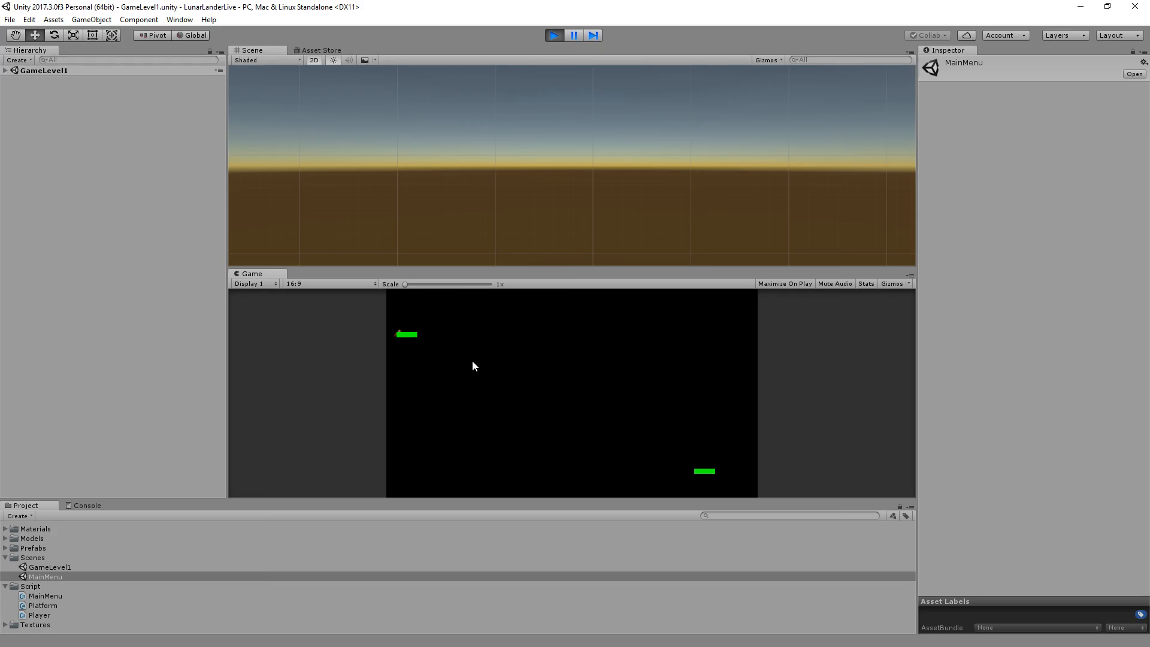
key("space")
key("space")
left_click(559, 37)
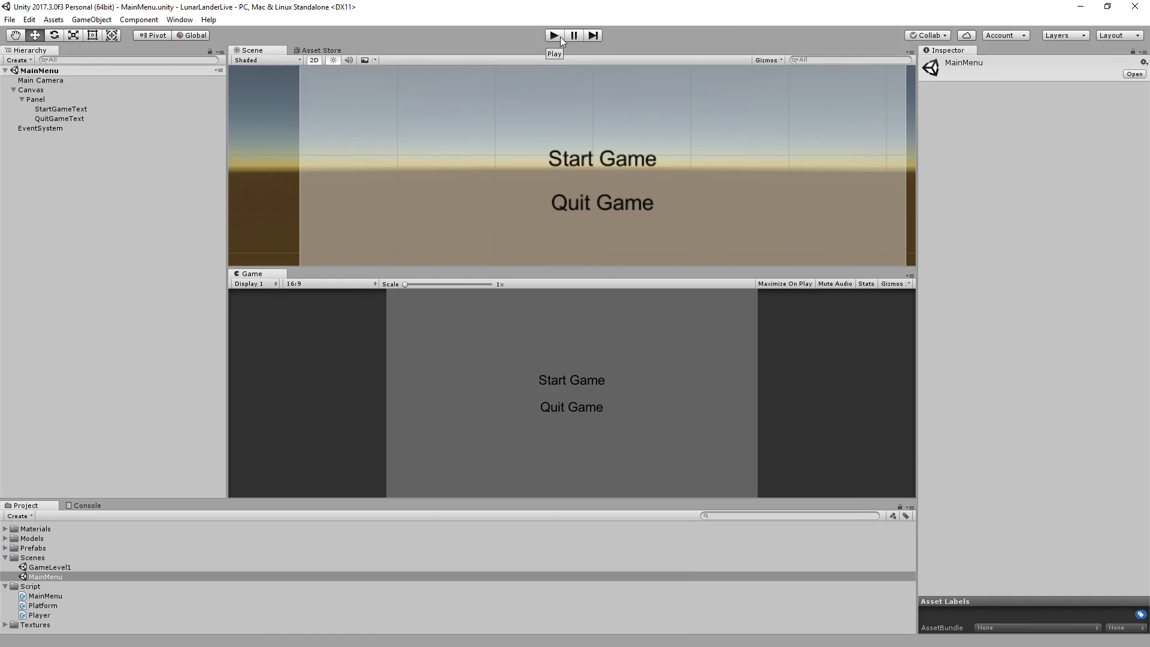
left_click(561, 35)
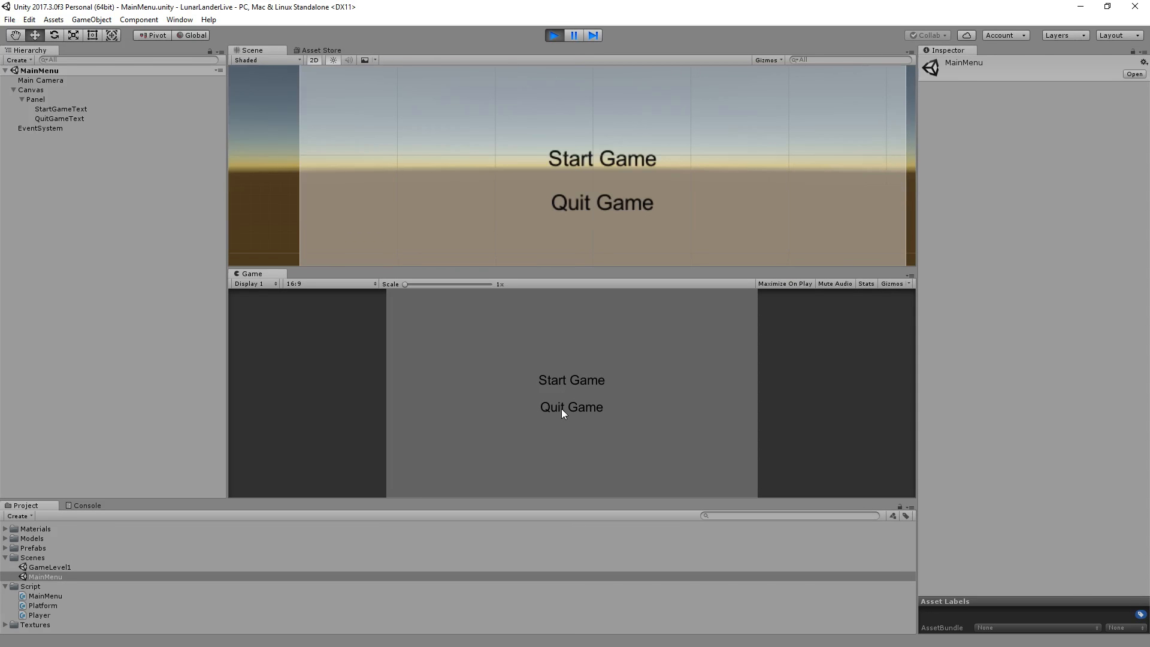
left_click(552, 387)
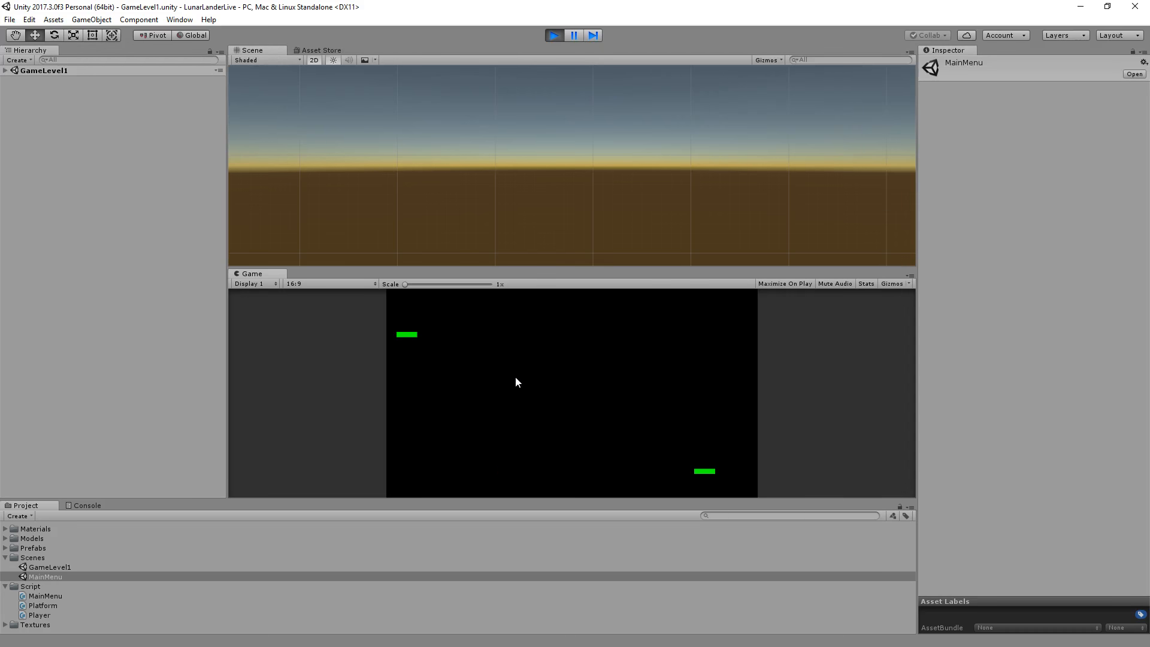
left_click(555, 35)
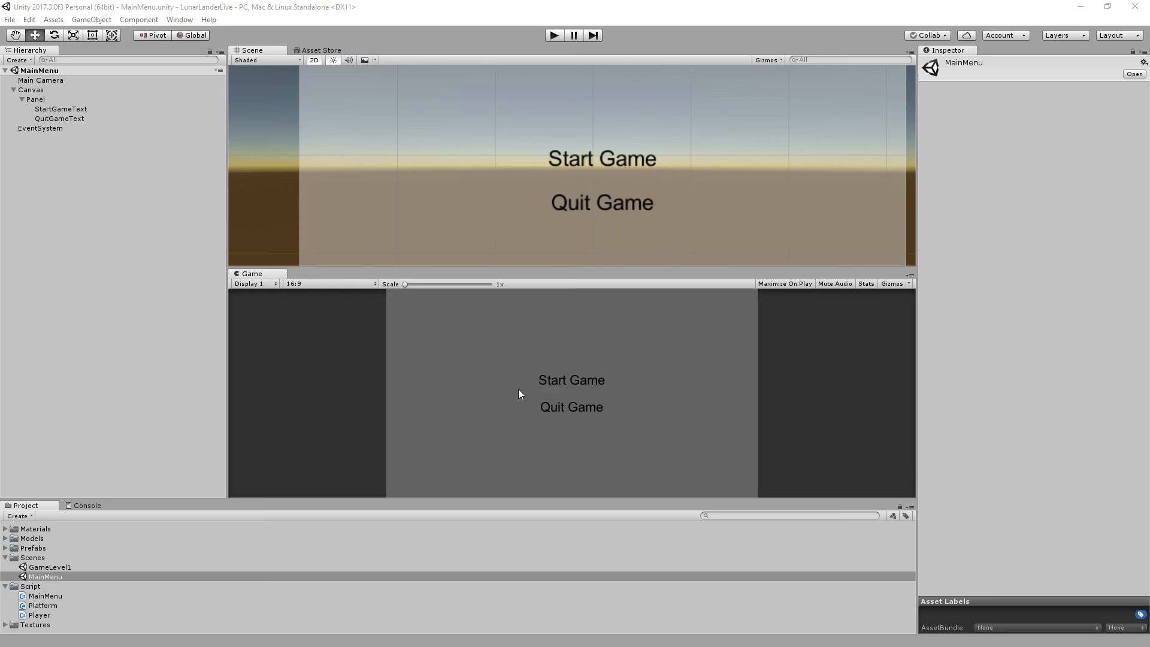
Open the GameLevel1 scene and add a UI Panel to it
left_click(13, 89)
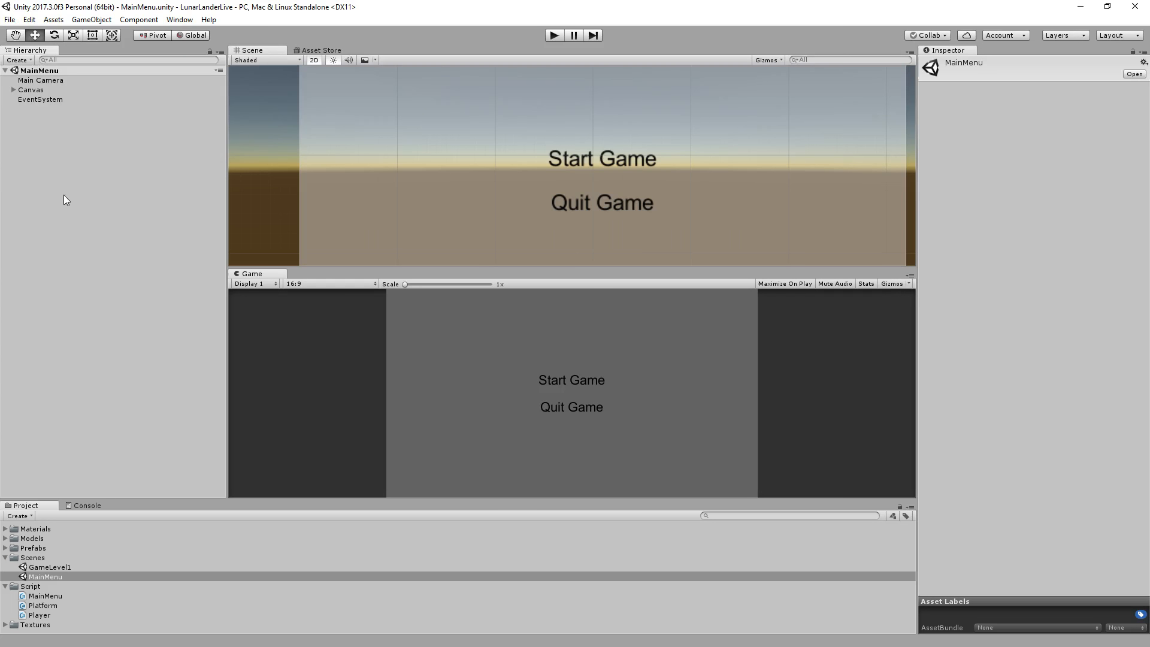
double_click(53, 567)
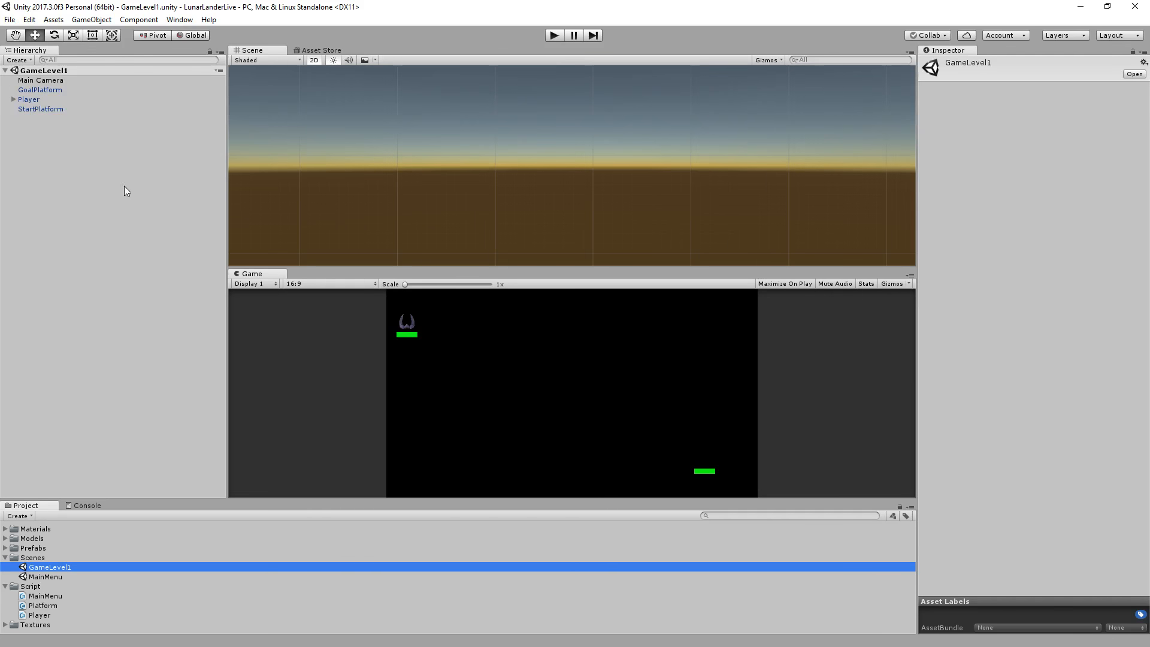
left_click(91, 19)
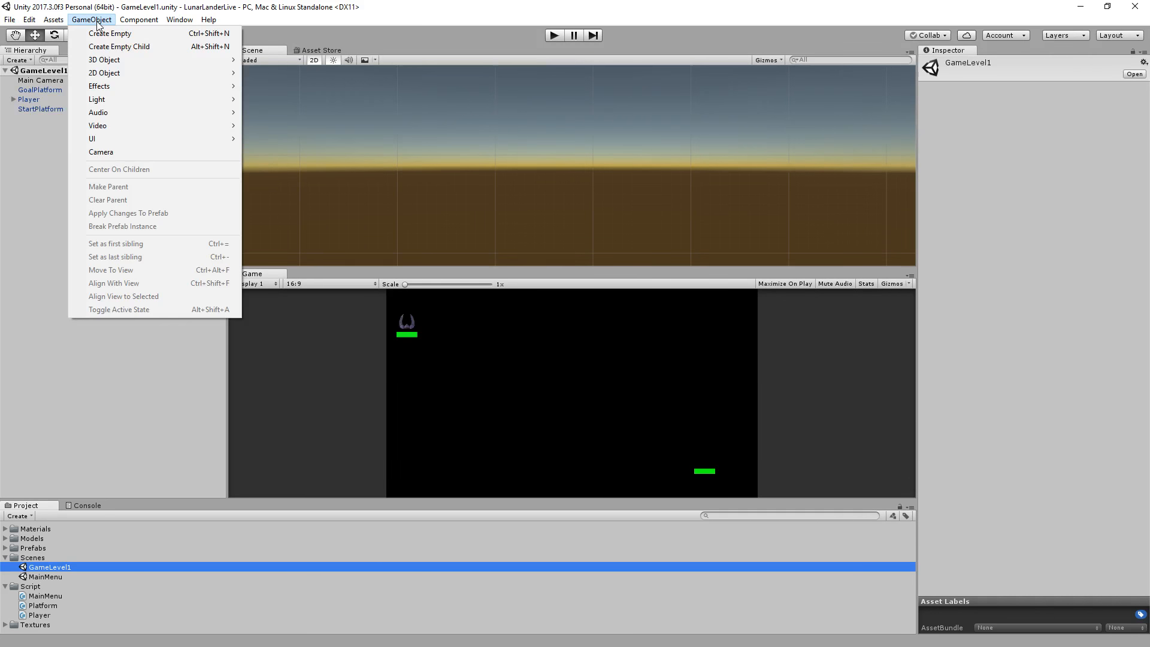
mouse_move(130, 139)
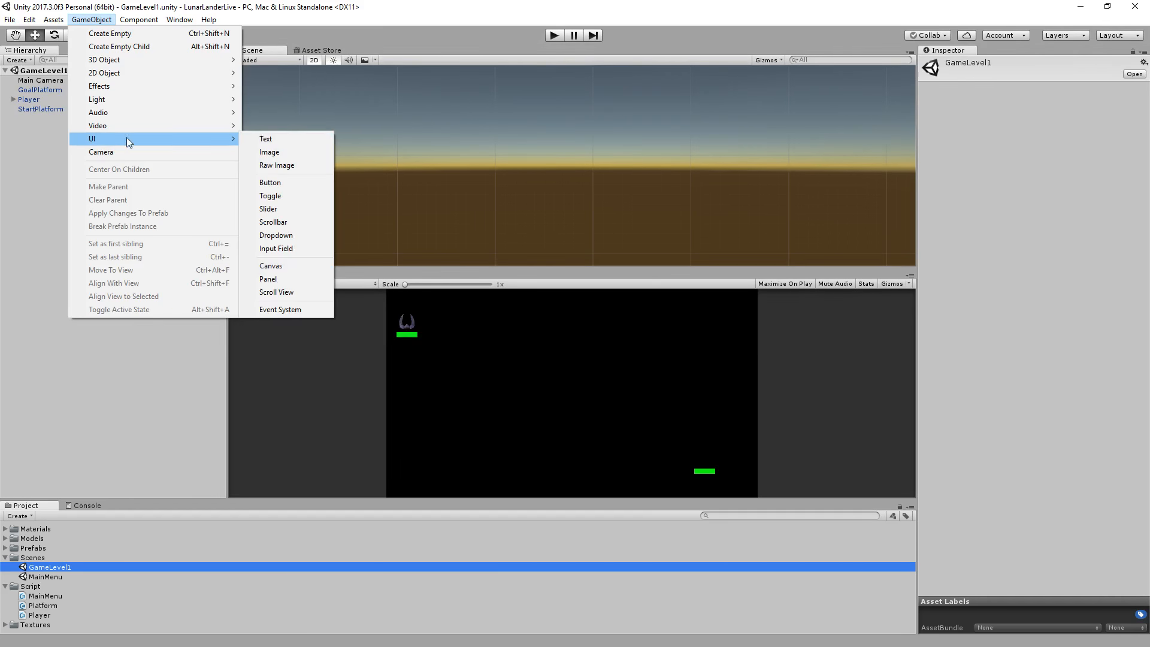
left_click(297, 282)
Remove the Image component from the Panel under the Canvas
left_click(39, 120)
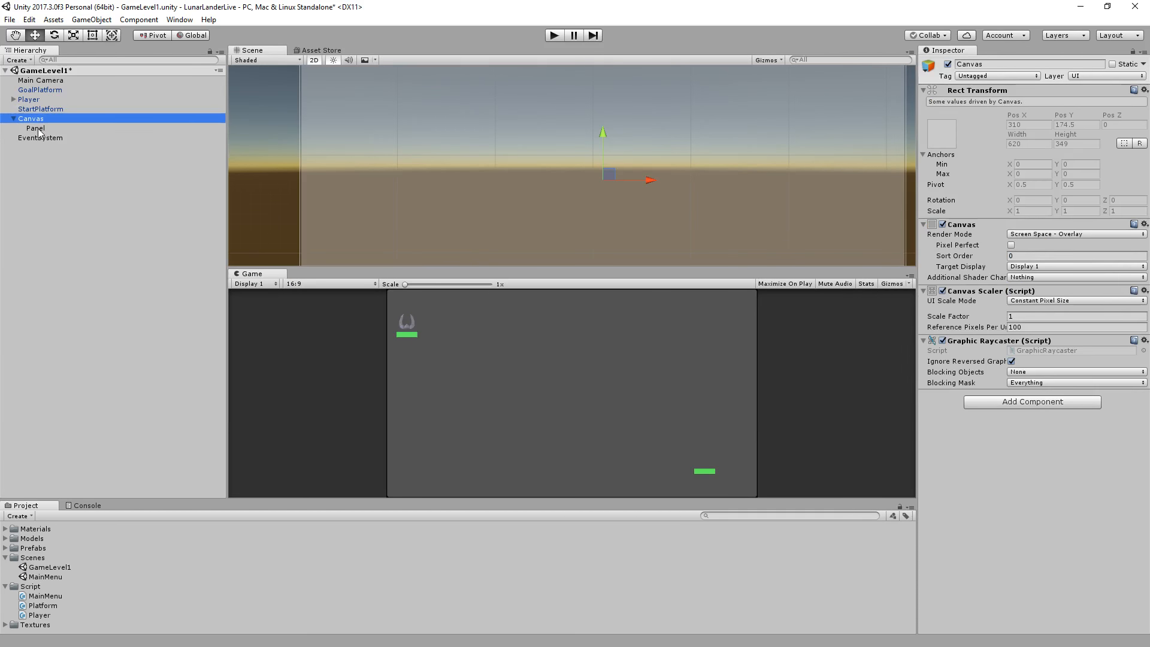
left_click(39, 126)
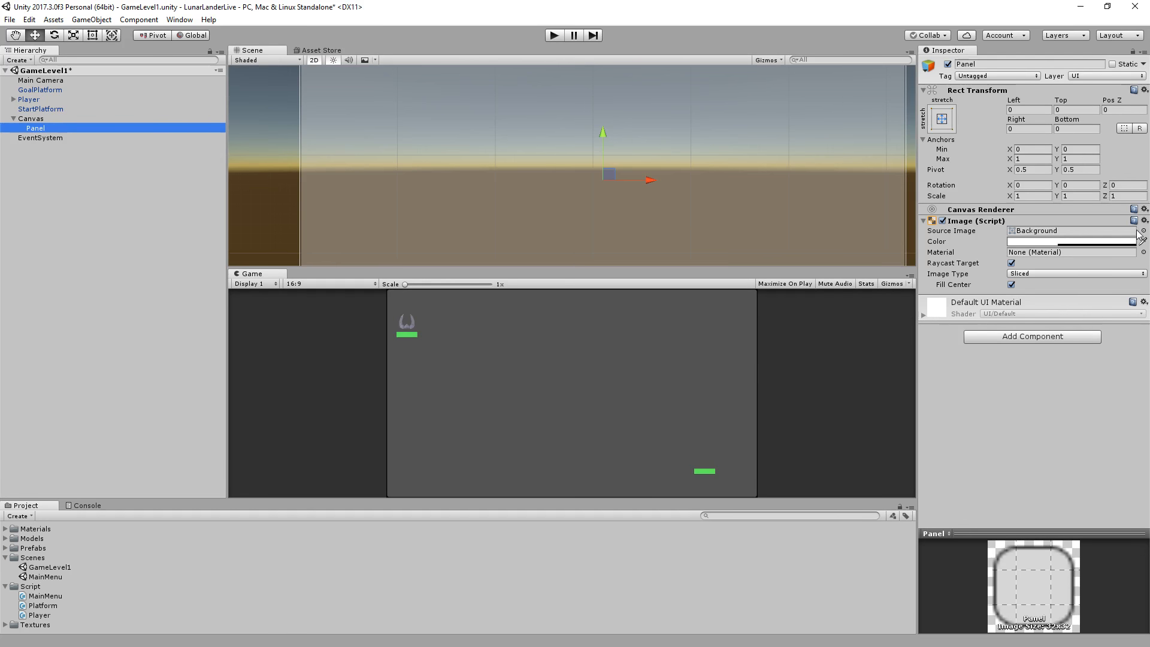
left_click(967, 230)
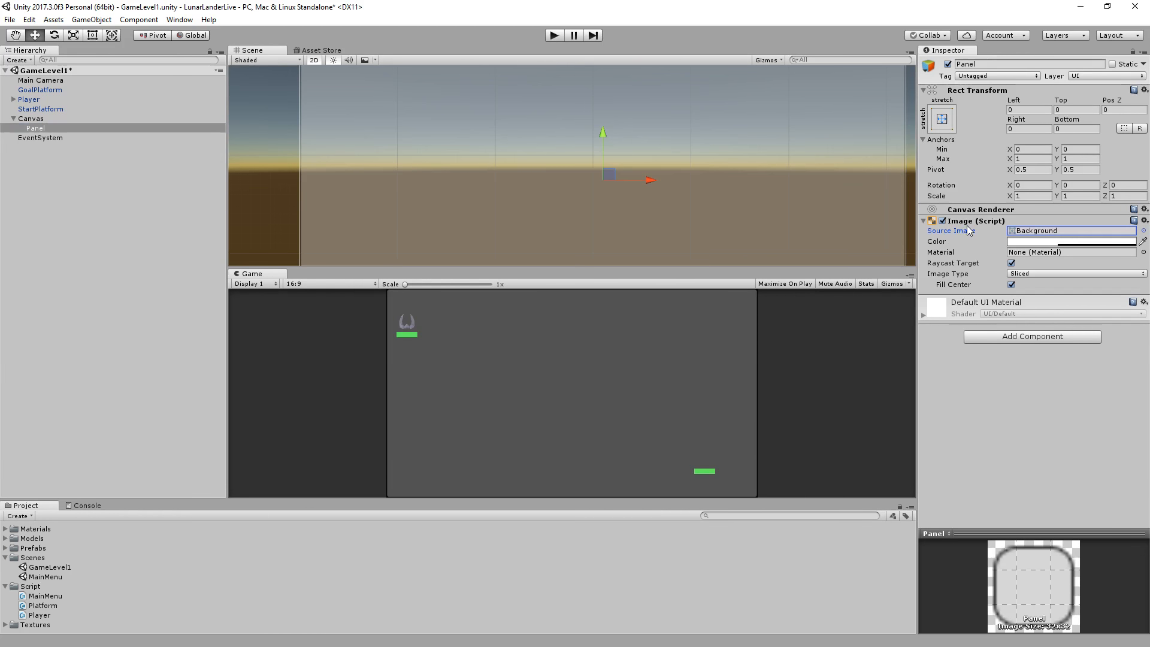
left_click(966, 222)
right_click(966, 225)
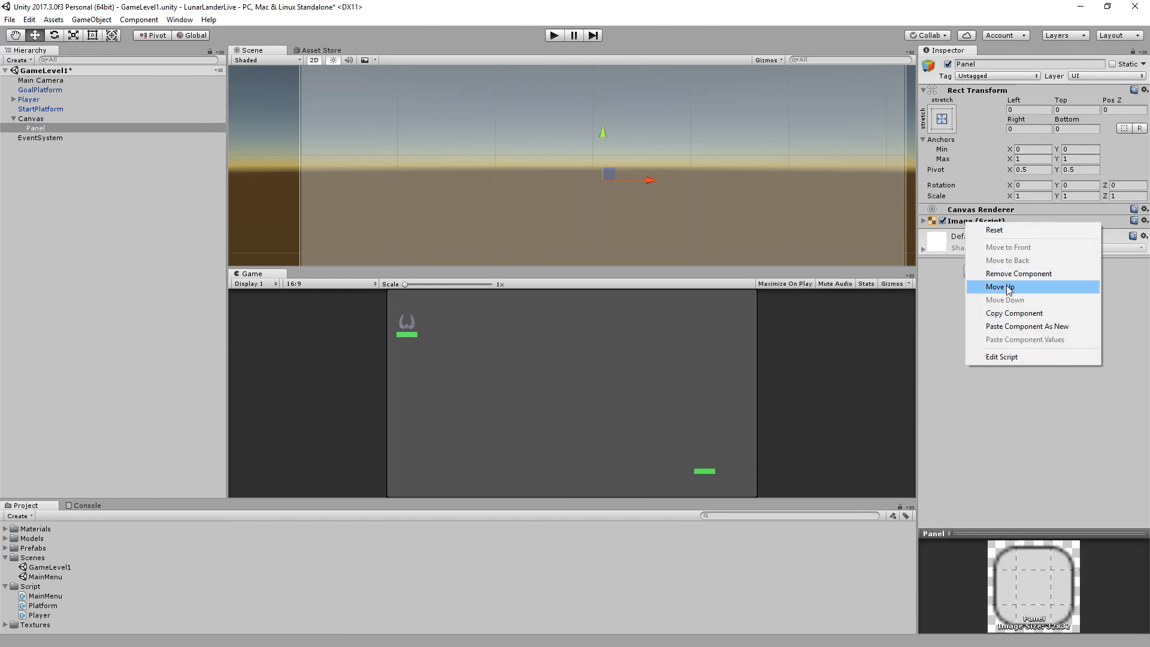
left_click(986, 273)
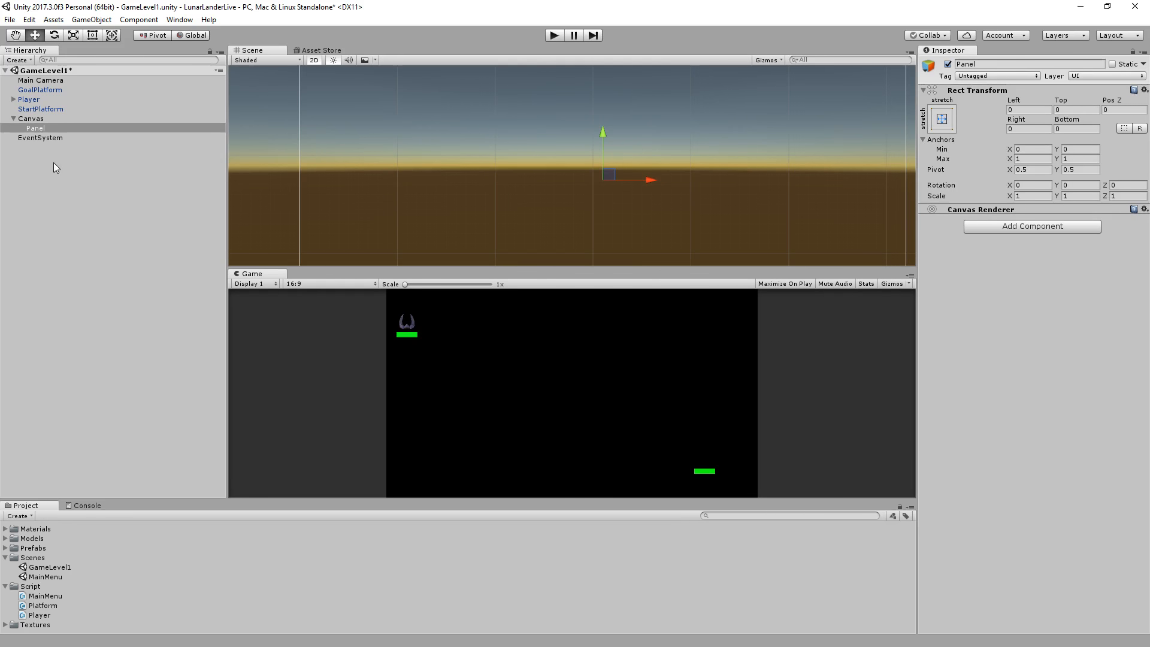
Add a UI Text object as a child of the Panel
left_click(38, 120)
left_click(40, 128)
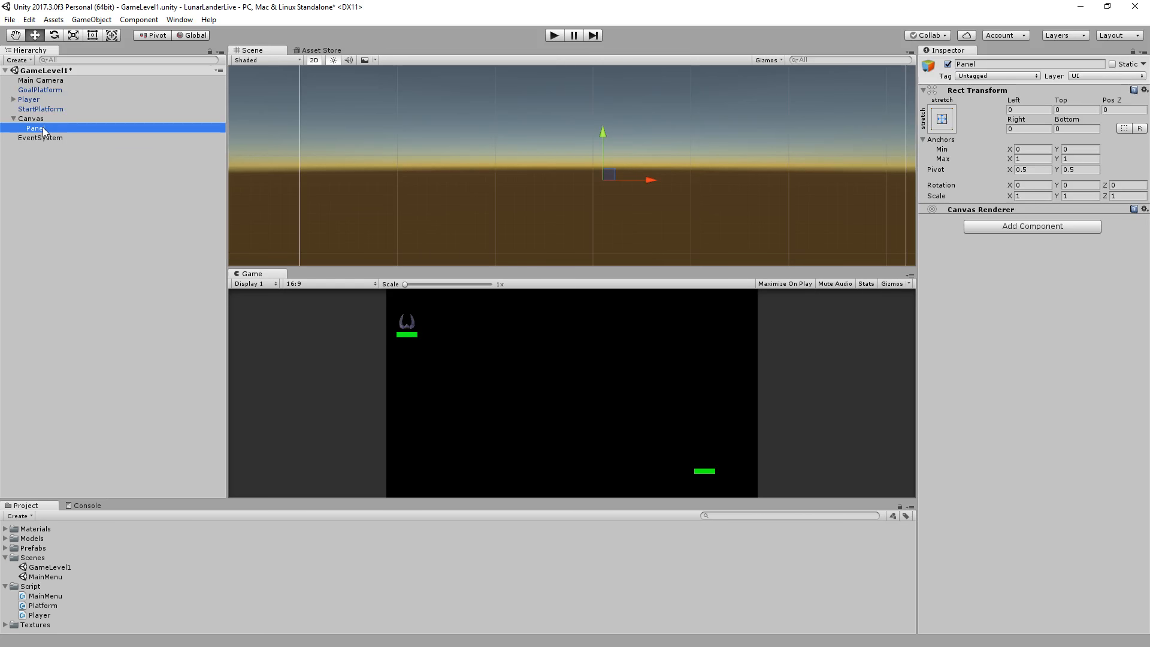
right_click(43, 128)
mouse_move(96, 320)
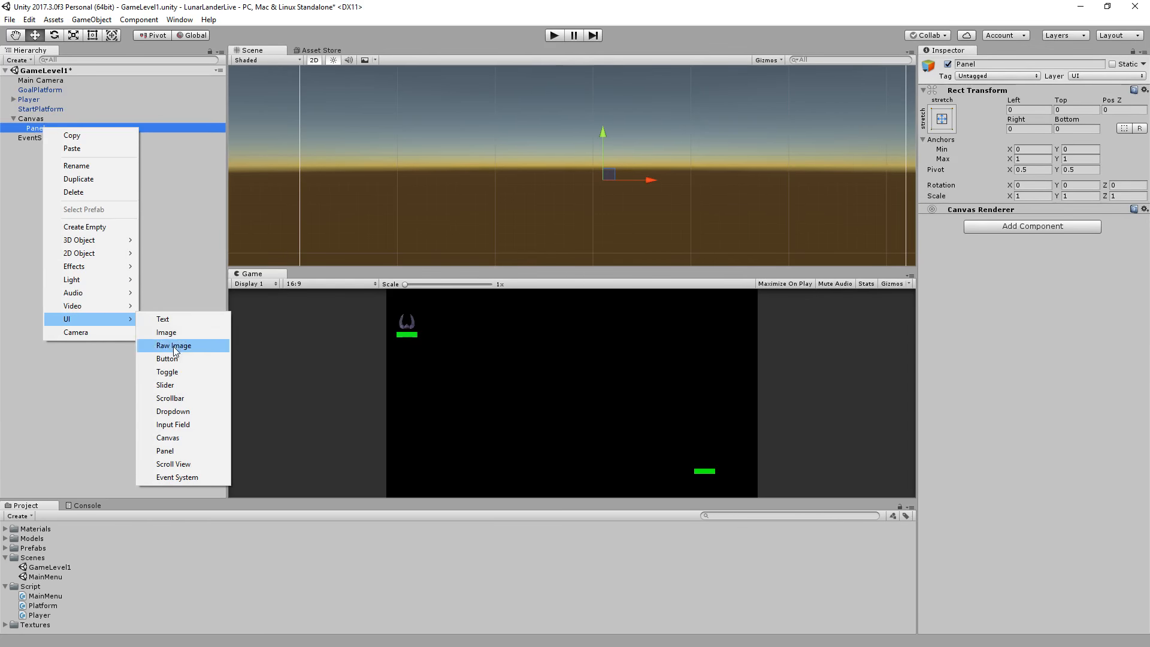
left_click(167, 320)
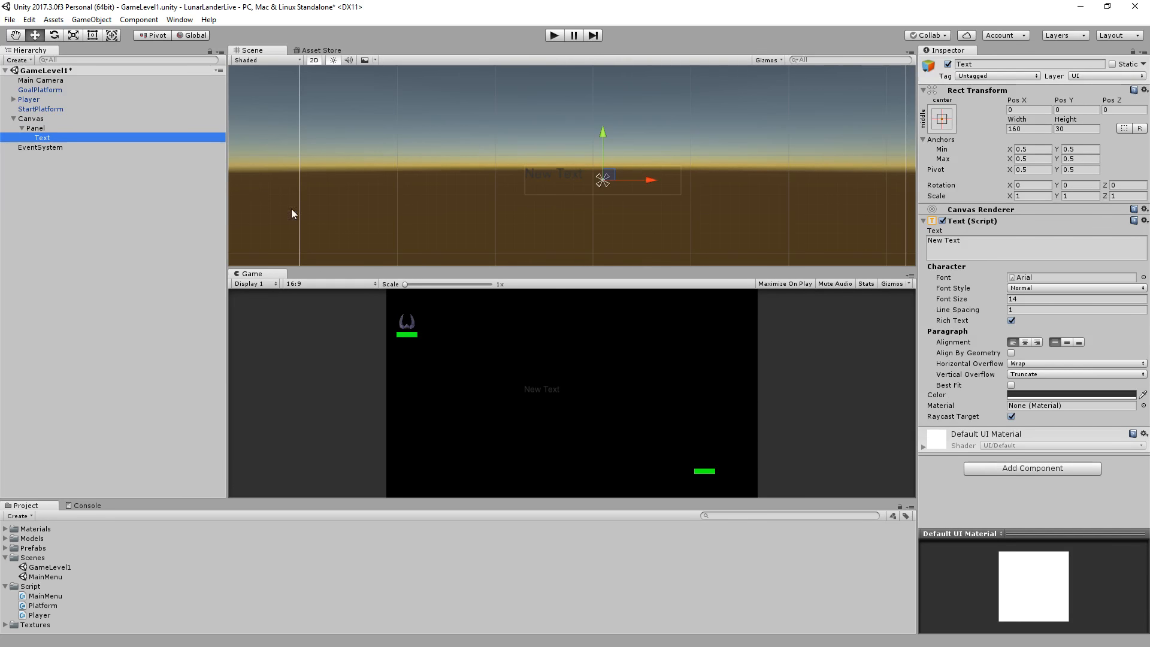
Set the new text's color to white (FFFFFFFF)
left_click(1042, 394)
left_click(1008, 332)
left_click(979, 280)
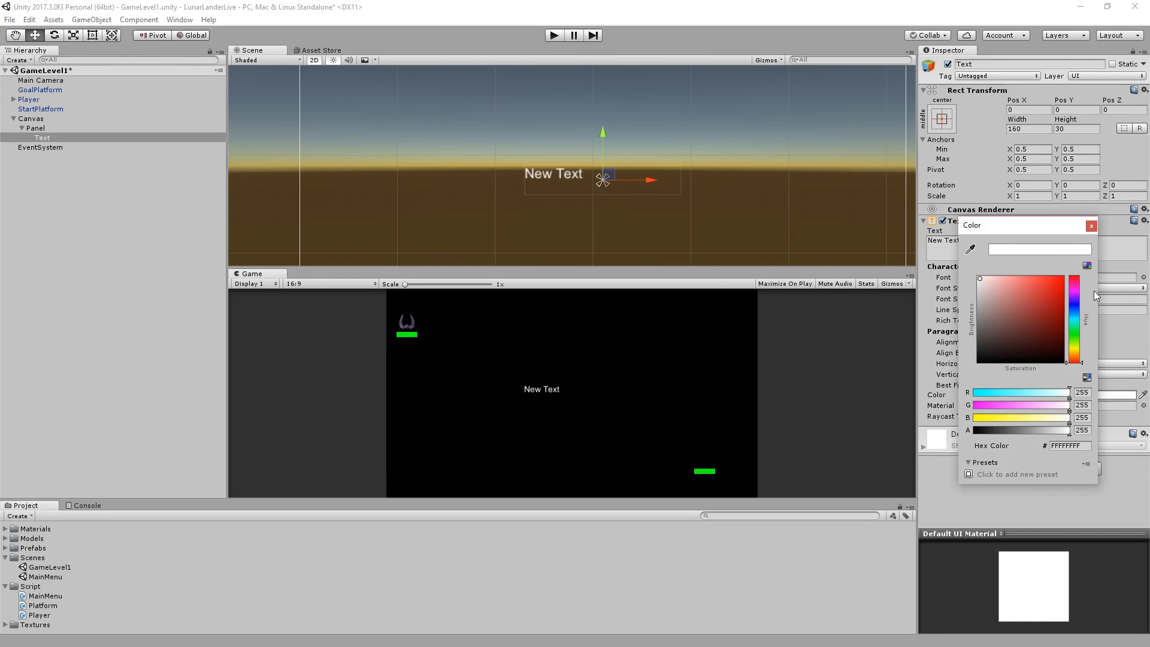
left_click(1091, 226)
Set the text's font size to 18 and center its alignment horizontally and vertically
left_click(1033, 300)
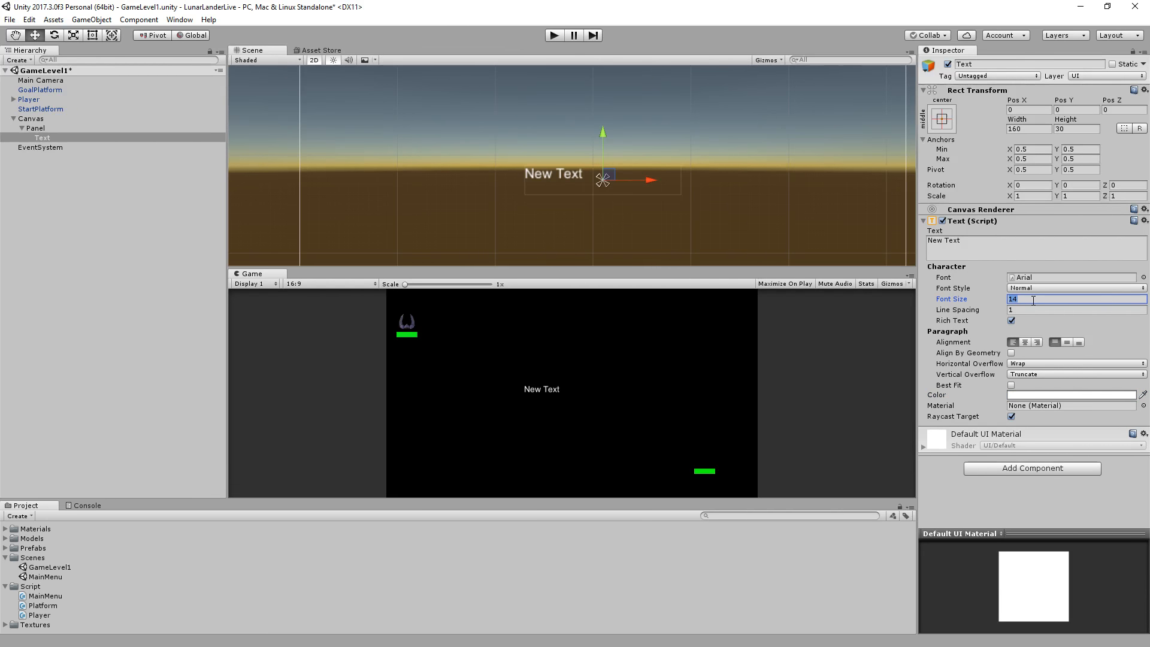
type("18")
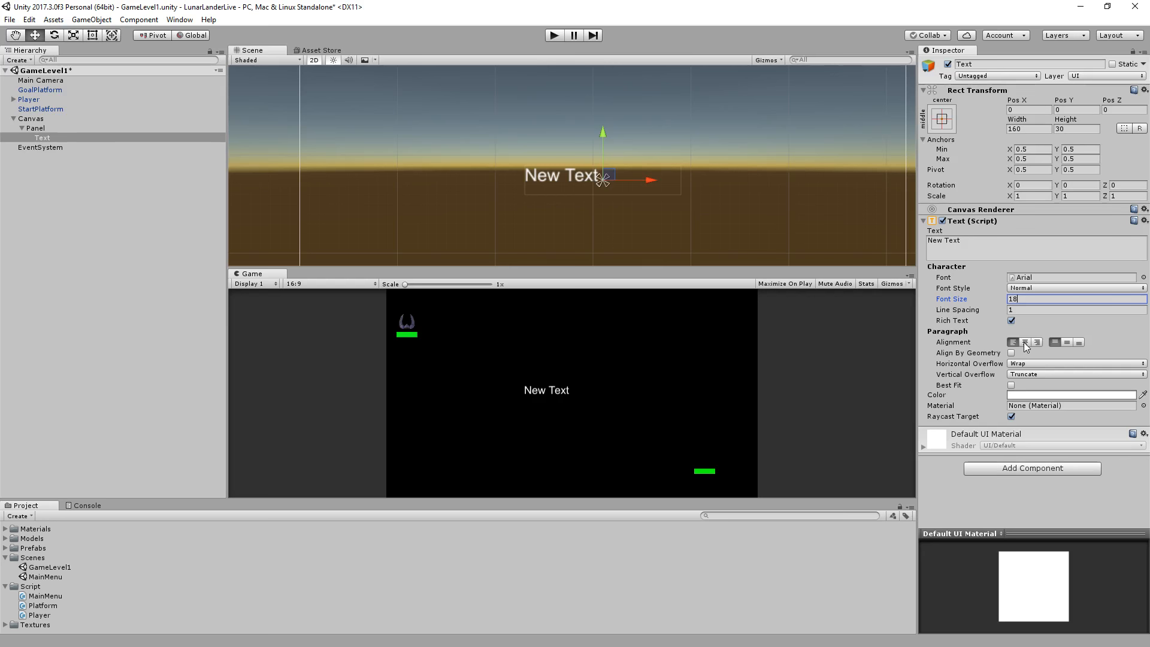
left_click(1025, 343)
left_click(1067, 342)
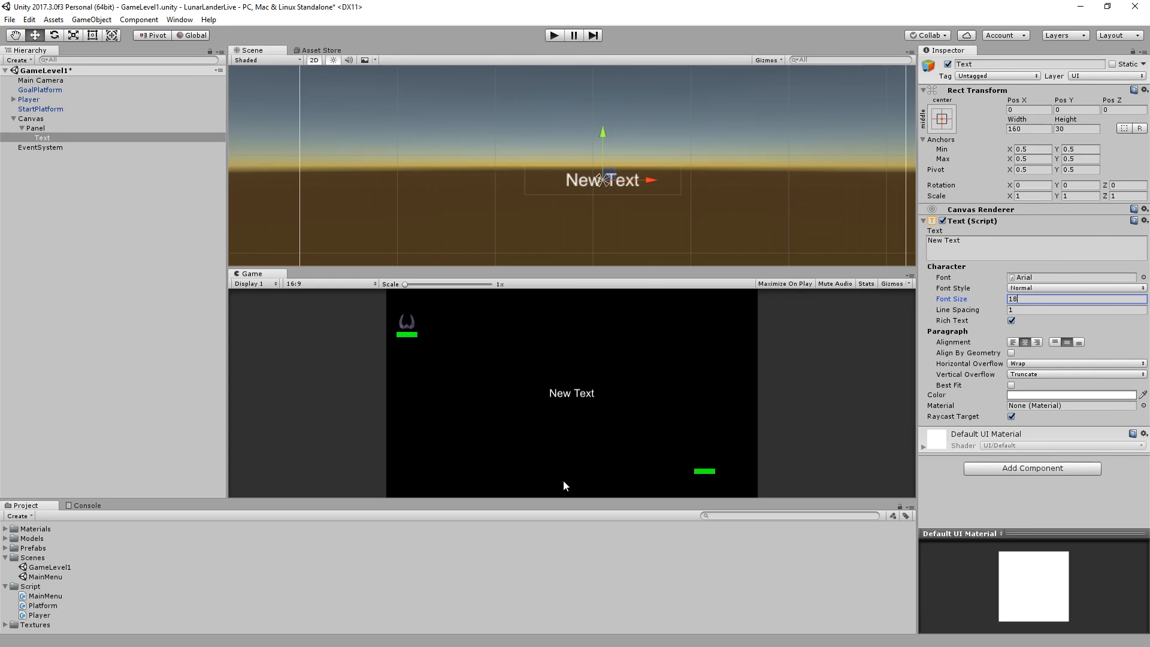
Set both the horizontal and vertical overflow of the text to Overflow
left_click(1027, 363)
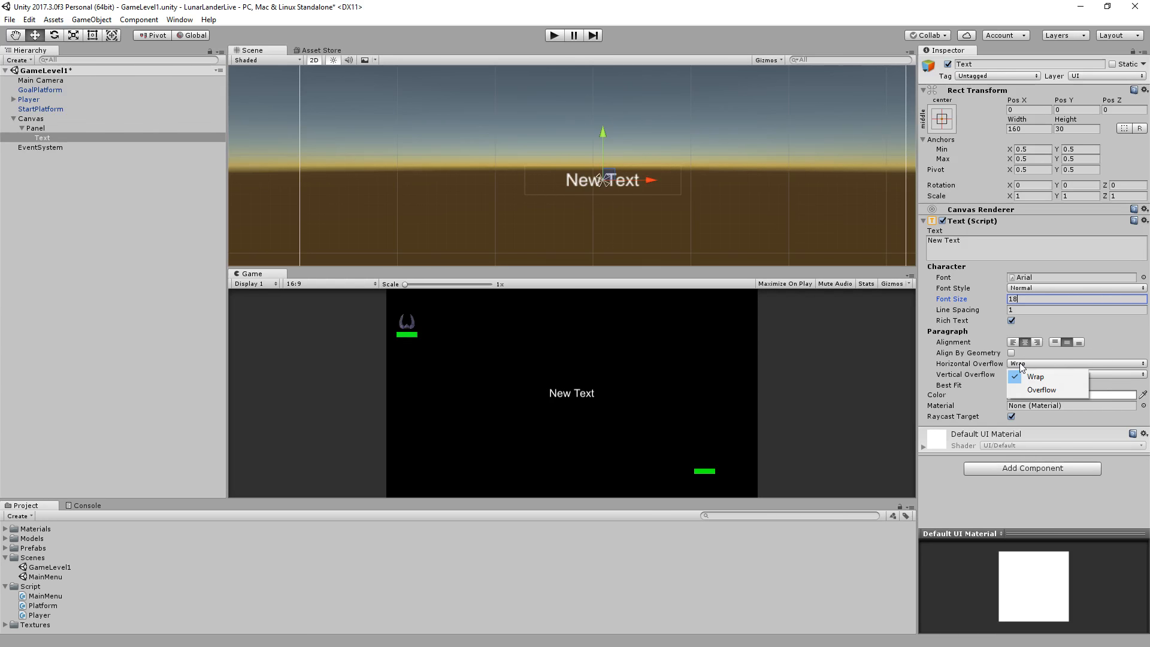
left_click(1036, 390)
left_click(1030, 375)
left_click(1033, 401)
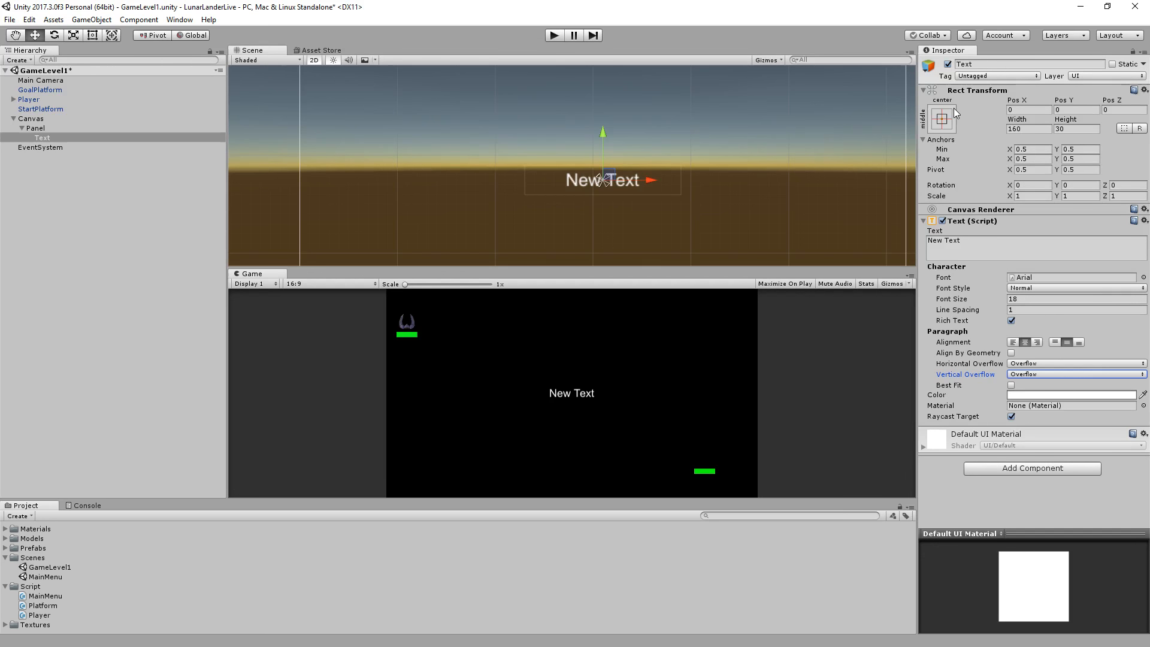
Anchor the text to the bottom center of the Panel, setting its position and pivot there as well
left_click(941, 119)
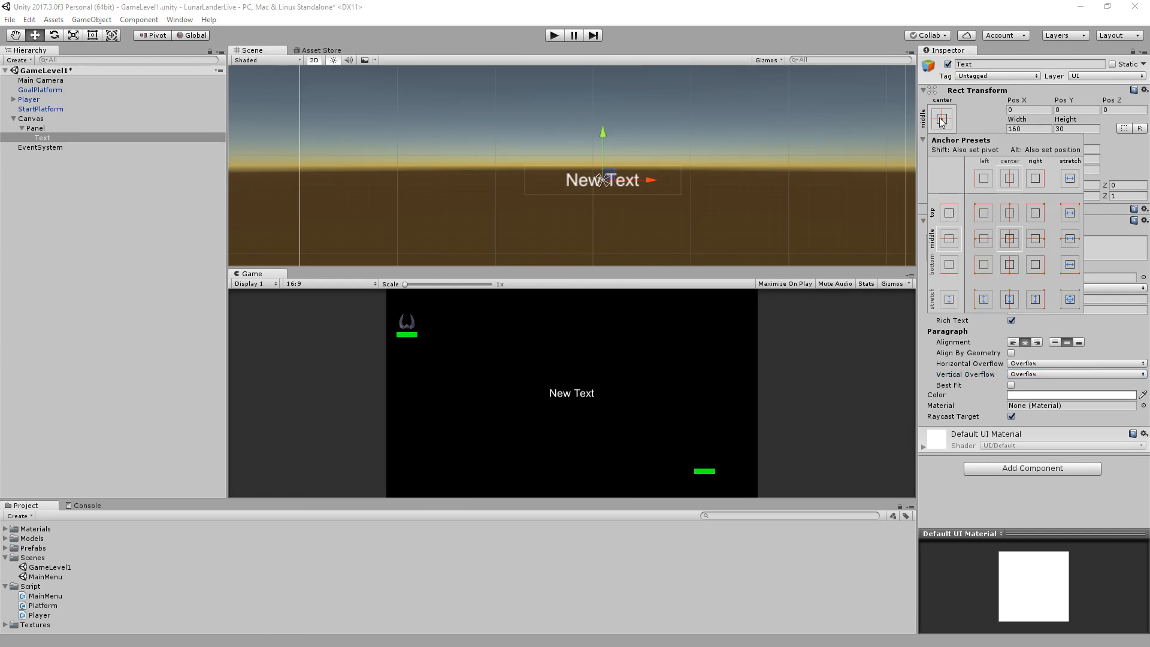
left_click(1011, 264)
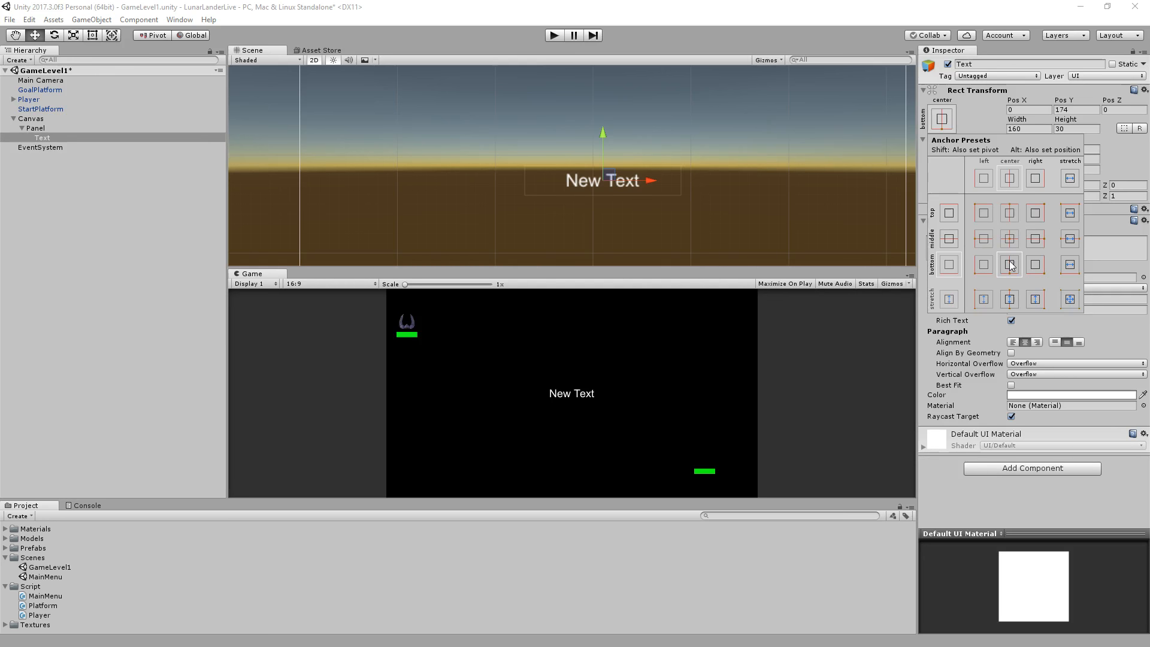
left_click(1011, 265, "alt")
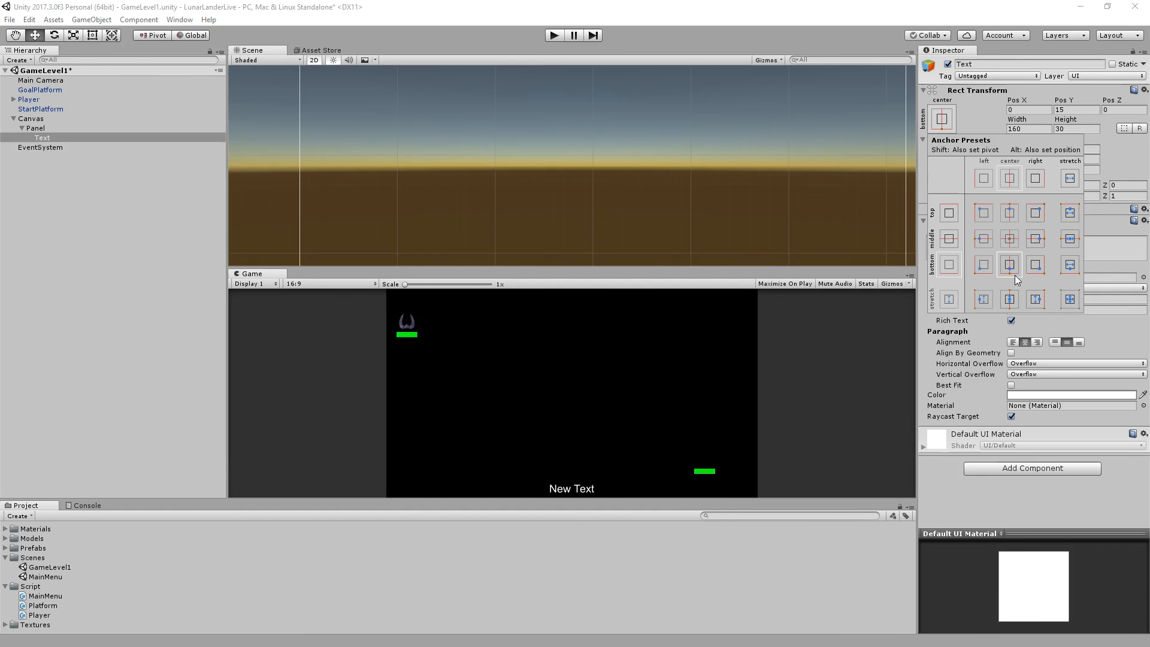
left_click(1011, 267, "shift")
Raise the text above the bottom edge by setting its Pos Y to 57
left_click(1033, 129)
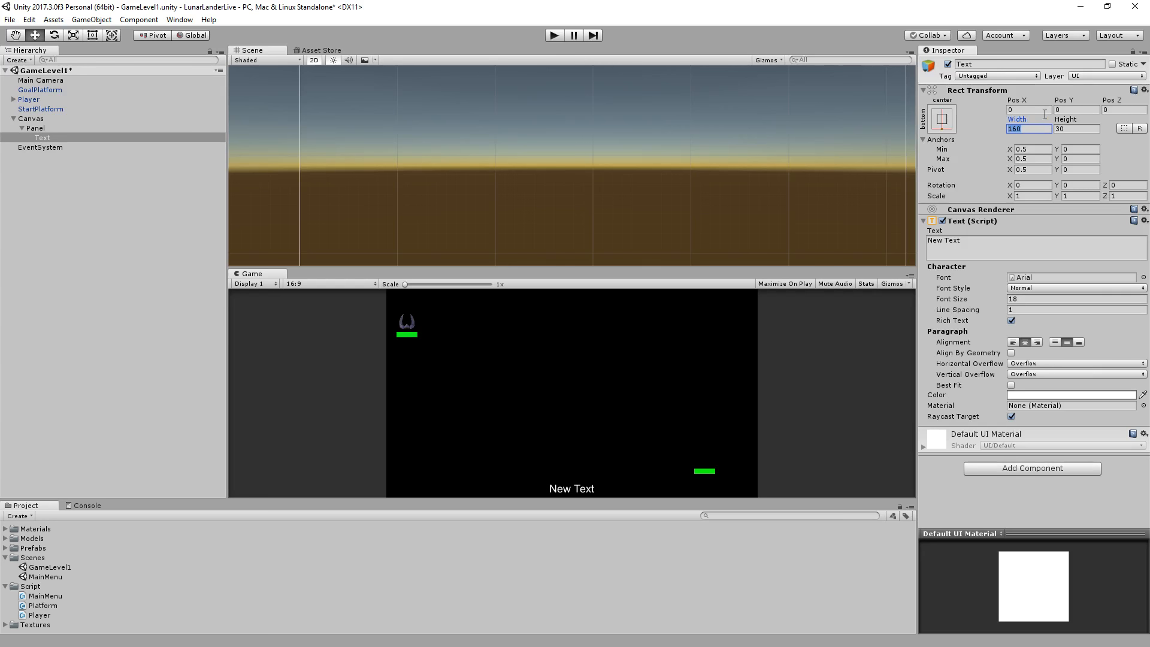
left_click_drag(1074, 107, 76, 107)
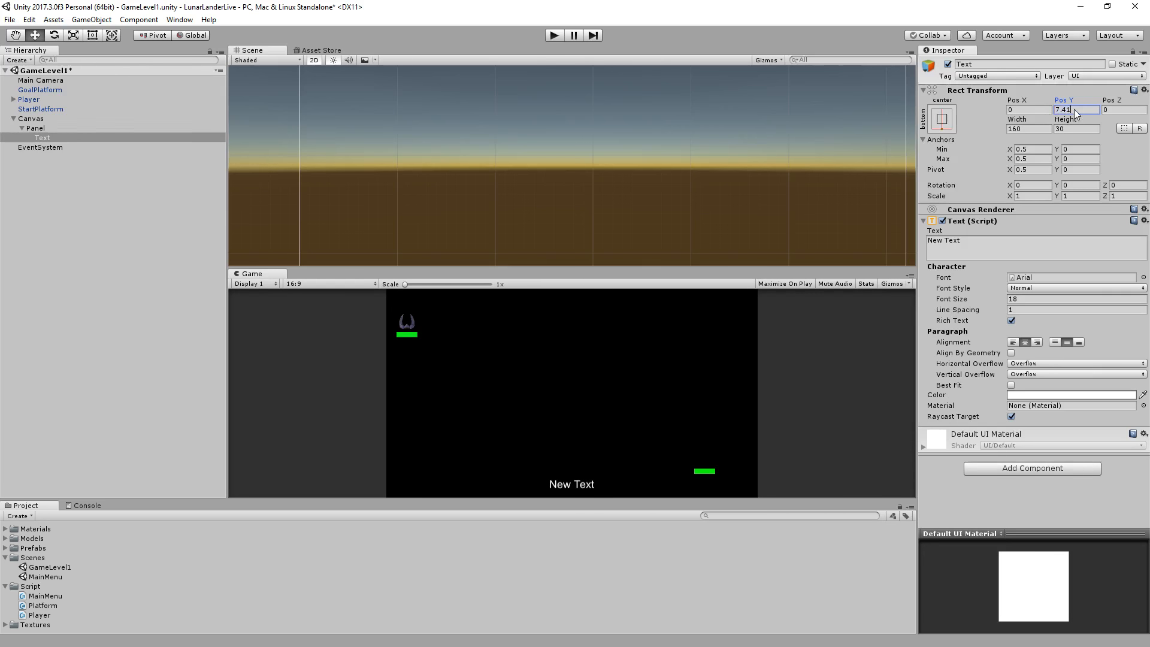
type("25")
type("57")
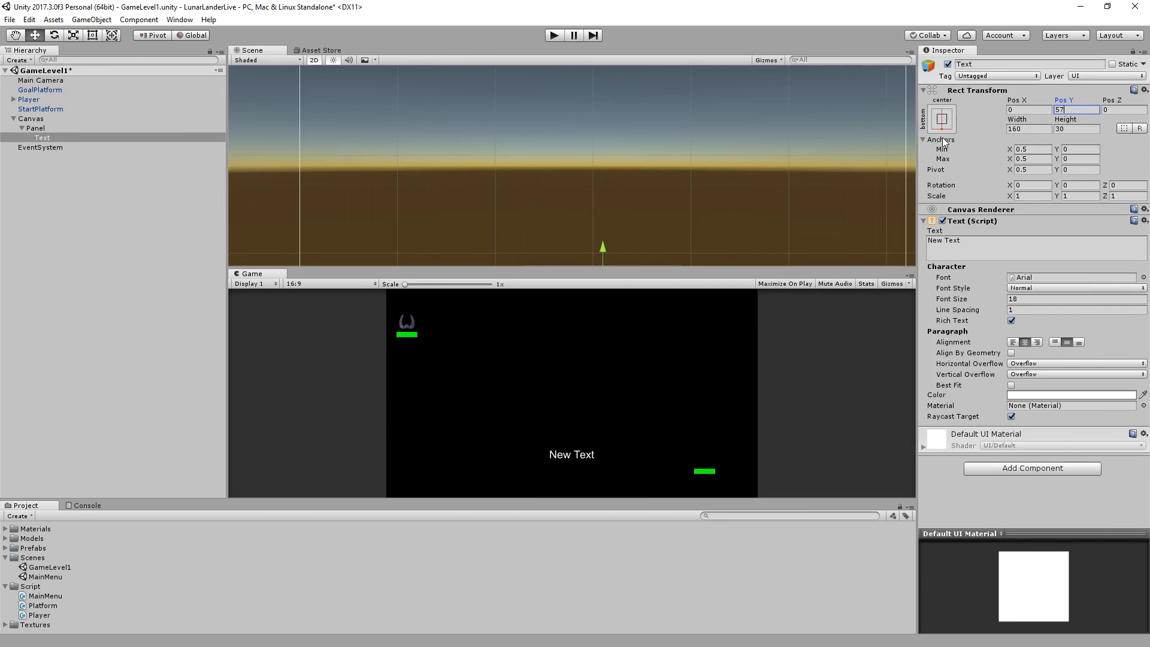
Clear the placeholder content of the text and rename its object TextBottomScreen
left_click(980, 248)
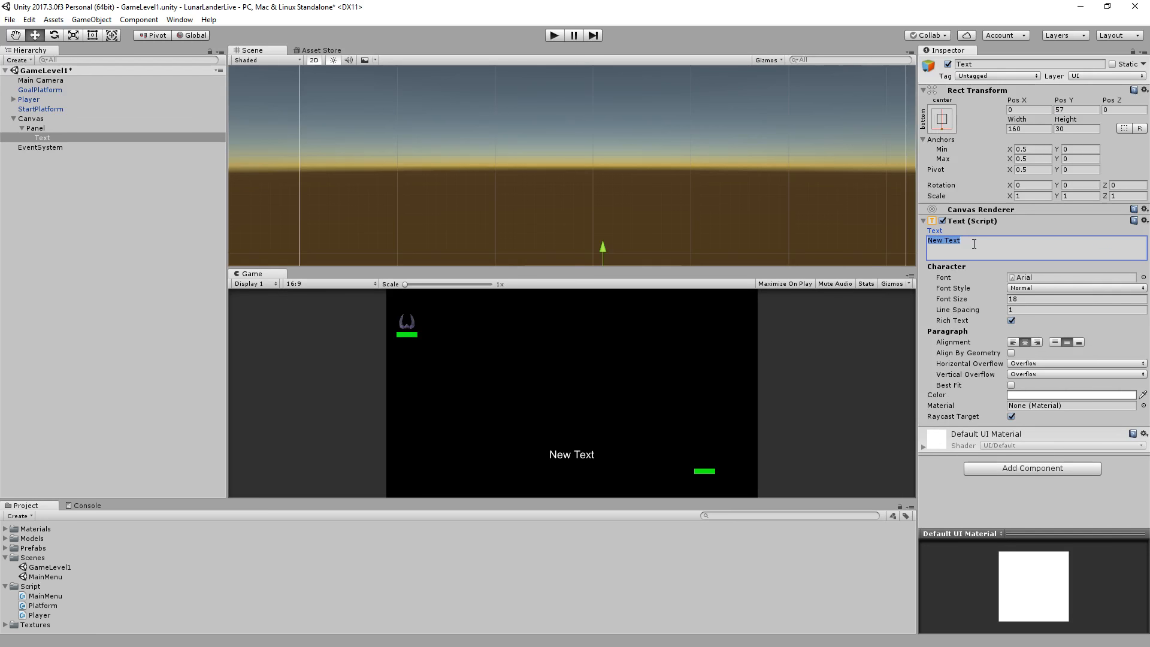
key("BackSpace")
left_click(60, 138)
type("BottomScreen")
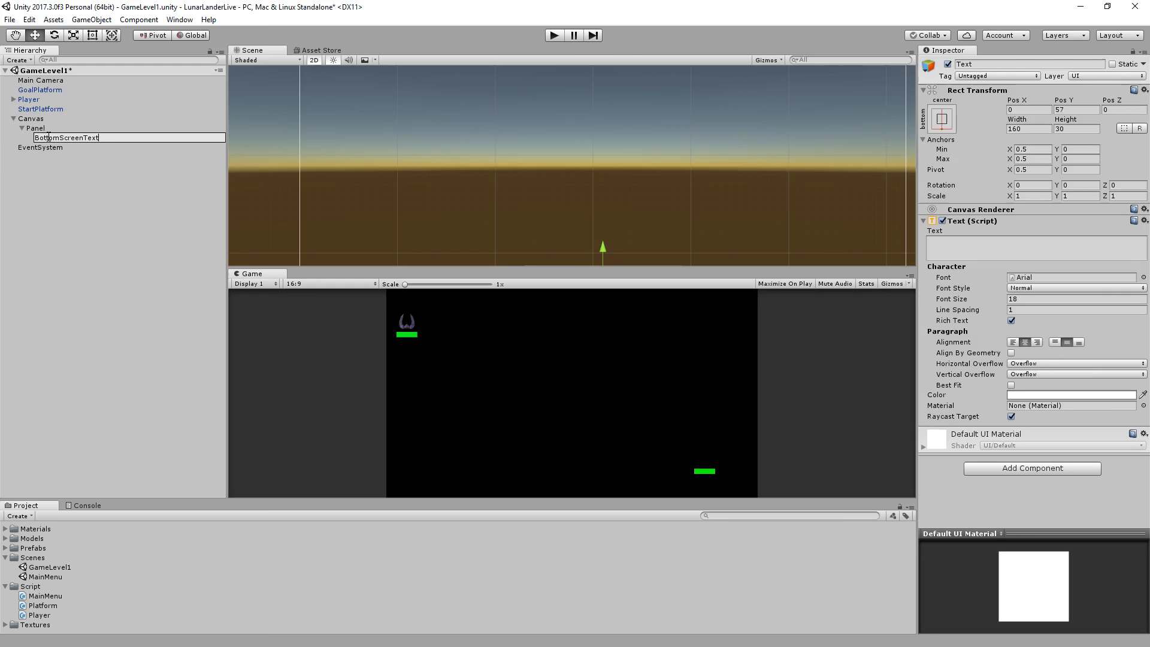
type("Text")
key("Return")
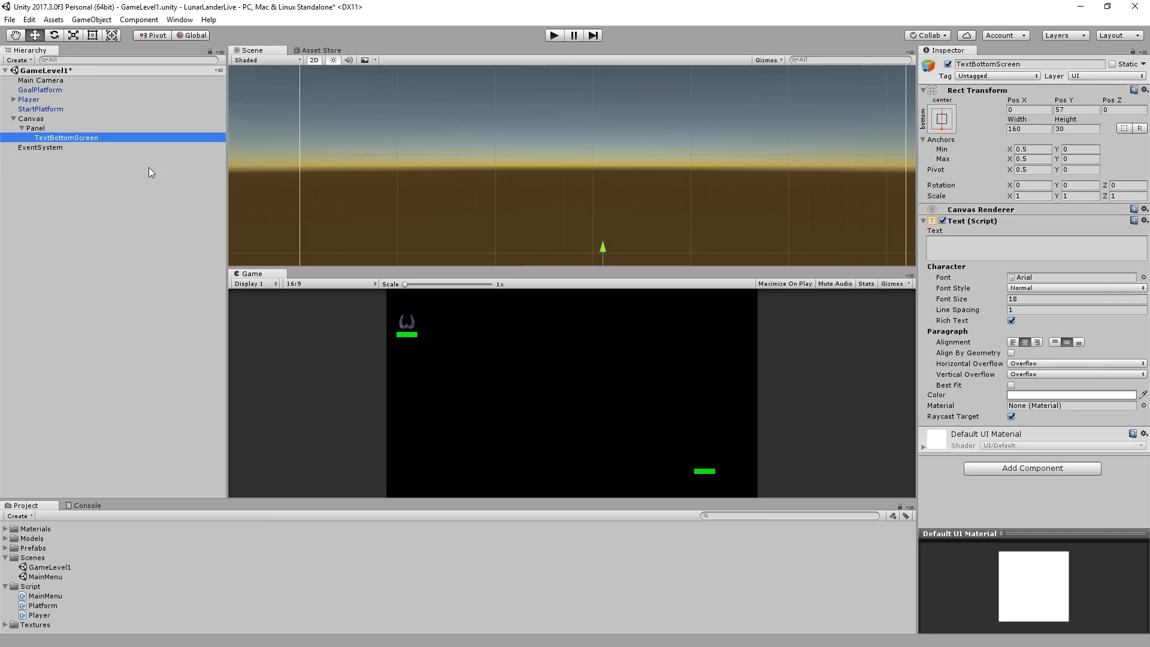
Add a UI Slider as a child of the Panel
left_click(36, 129)
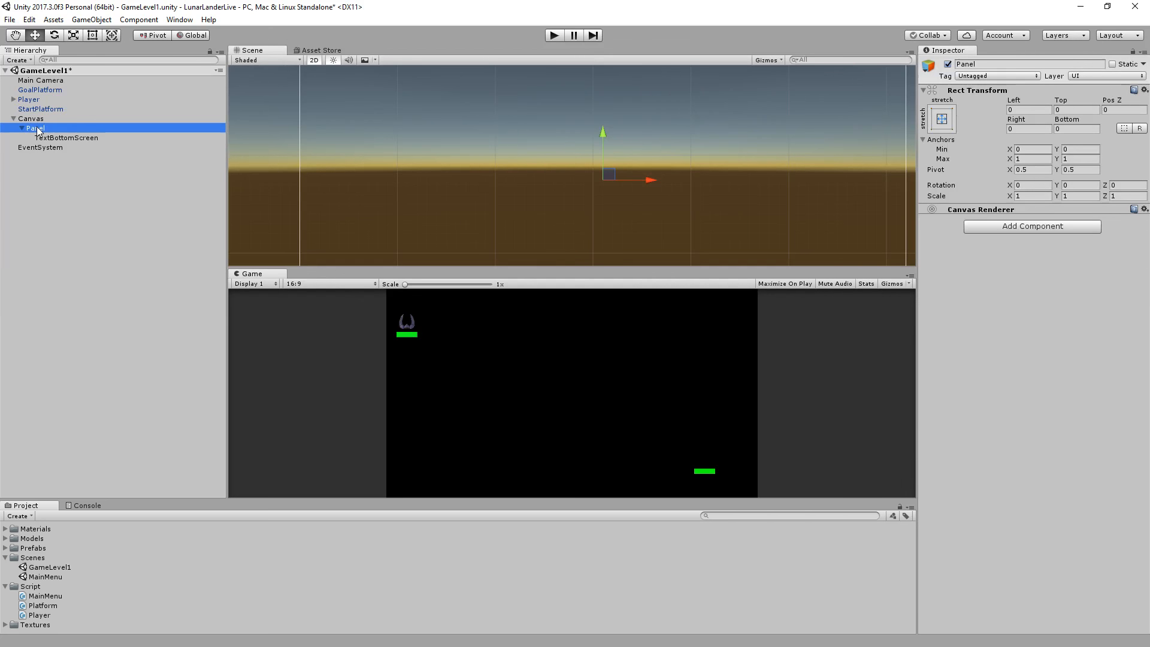
right_click(45, 129)
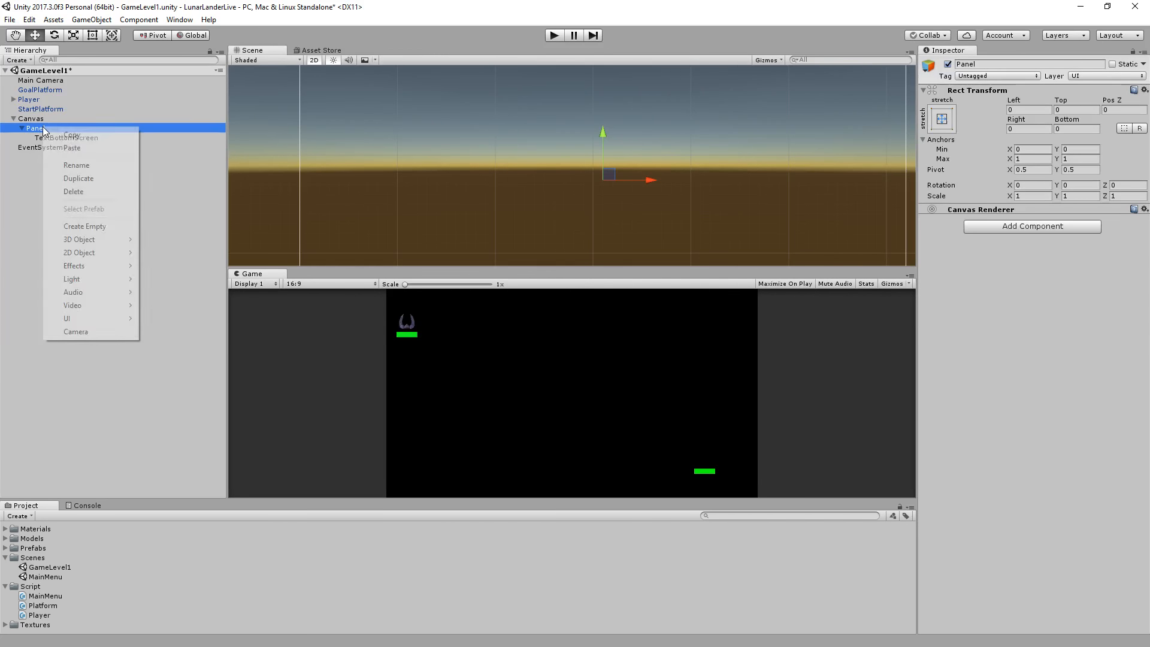
mouse_move(133, 319)
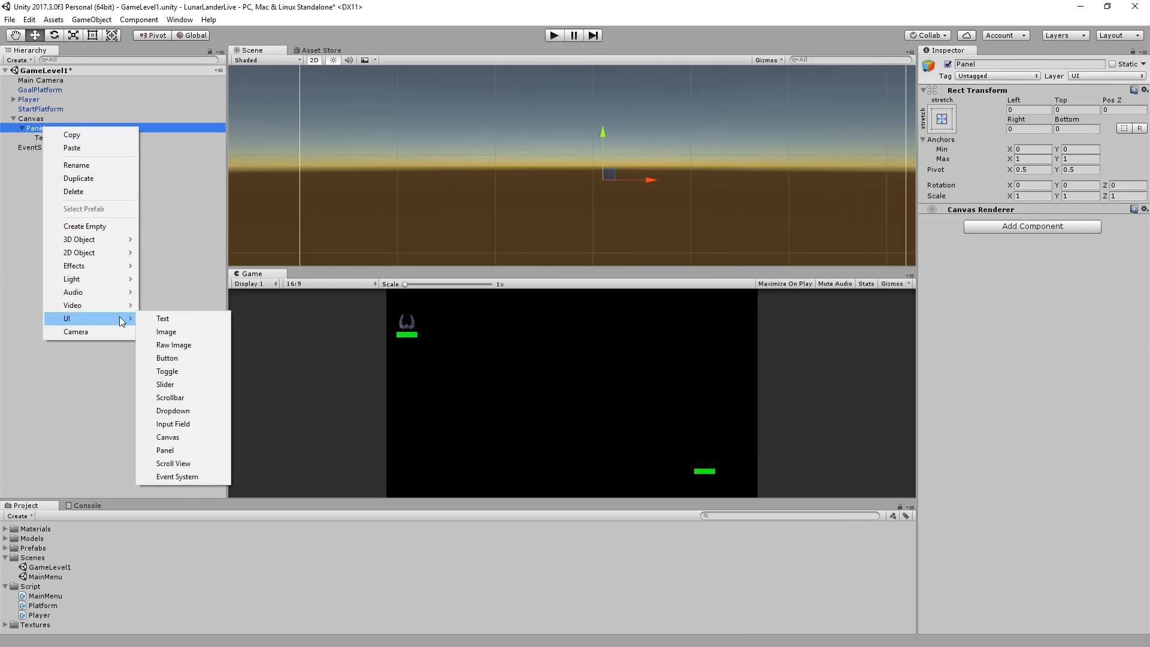
left_click(176, 386)
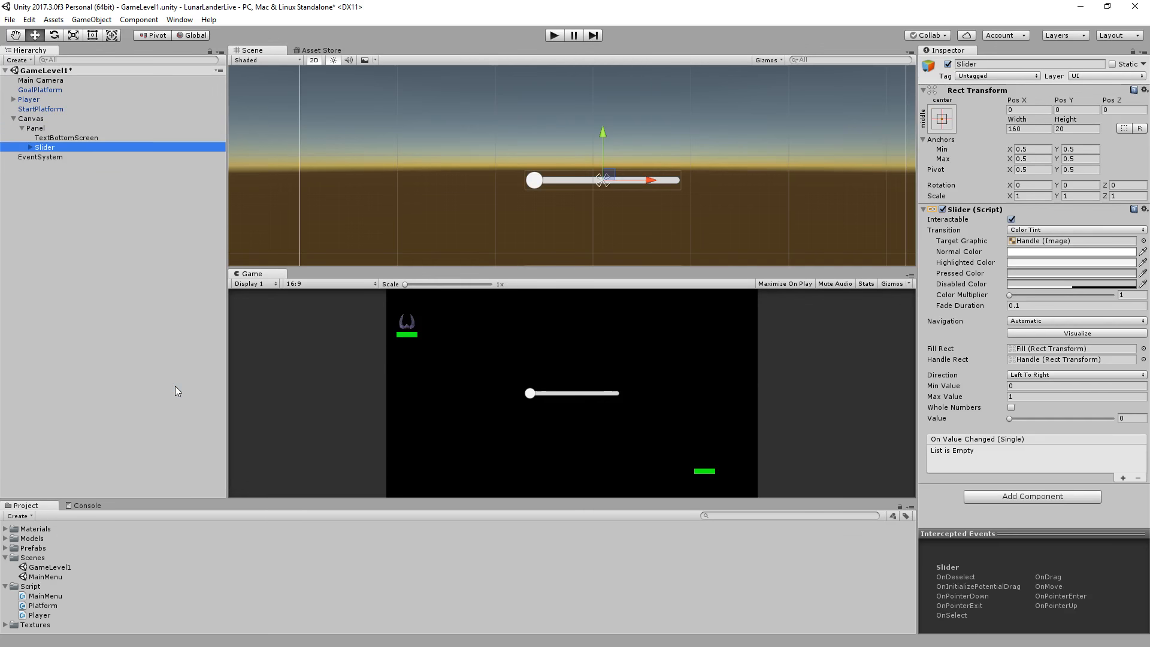
left_click(533, 400)
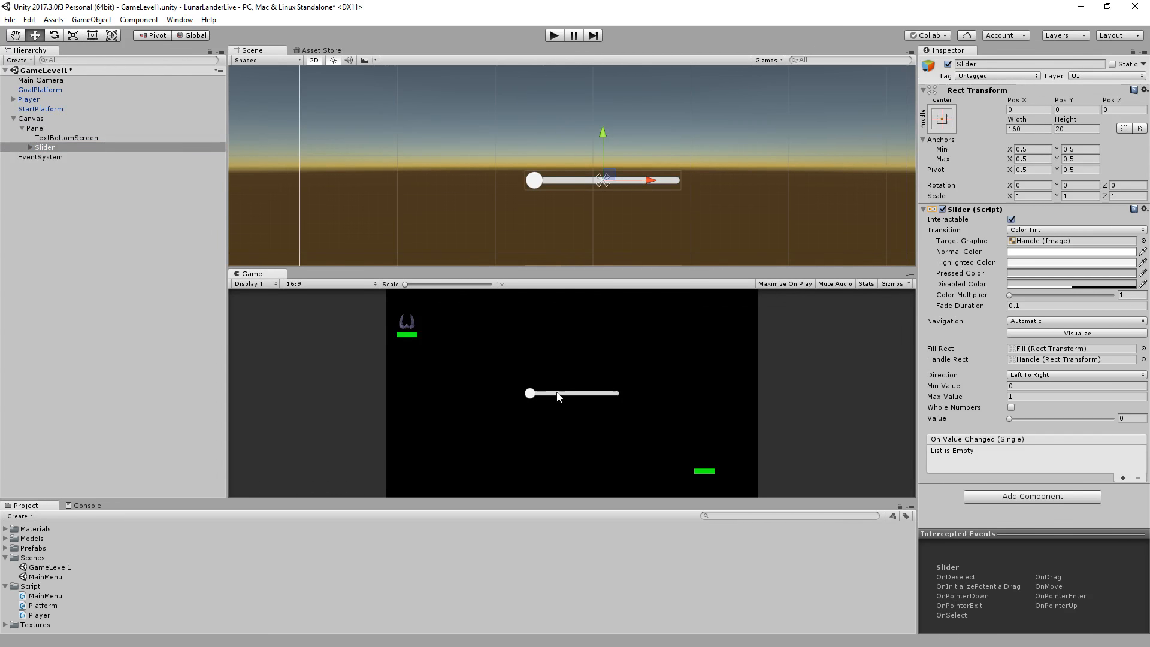
Expand the Slider's child objects and set its value to about 0.29
left_click(48, 139)
left_click(44, 147)
left_click(30, 148)
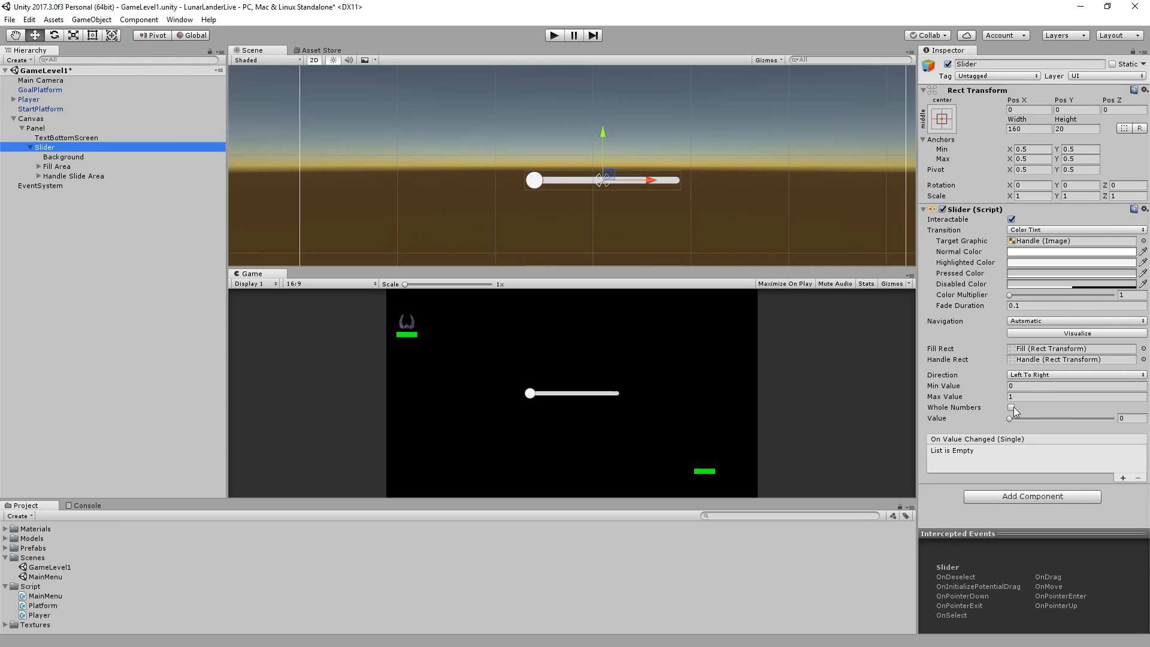
left_click_drag(1009, 419, 1038, 422)
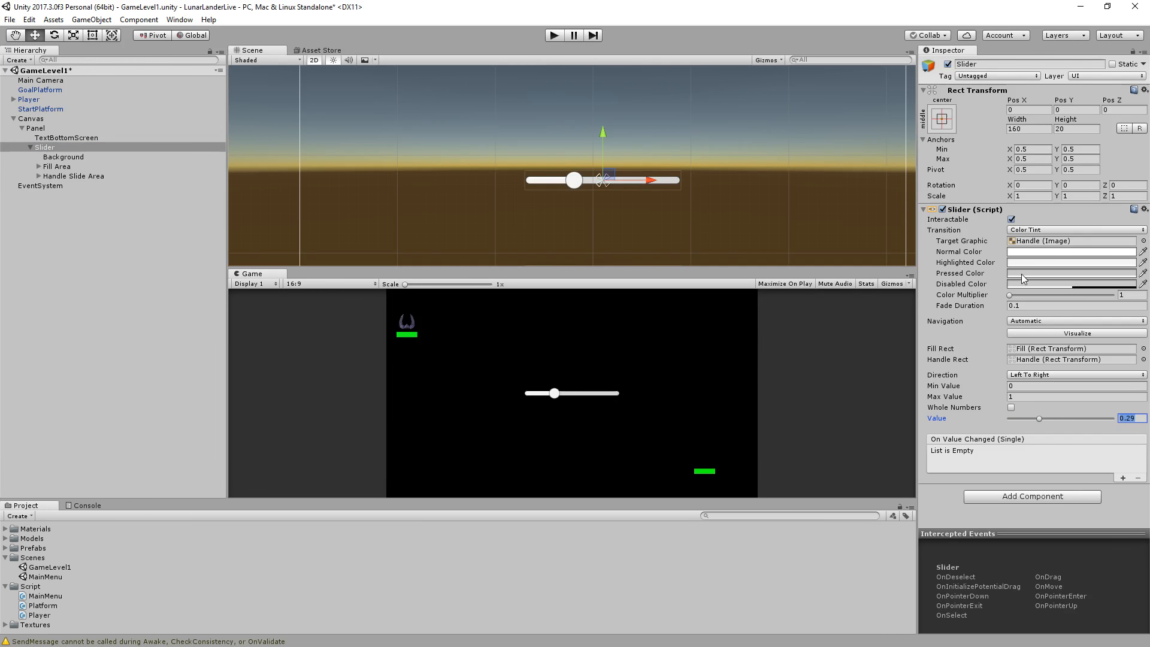
Delete the Slider's Handle Slide Area and expand its Fill Area
left_click(55, 176)
key("Delete")
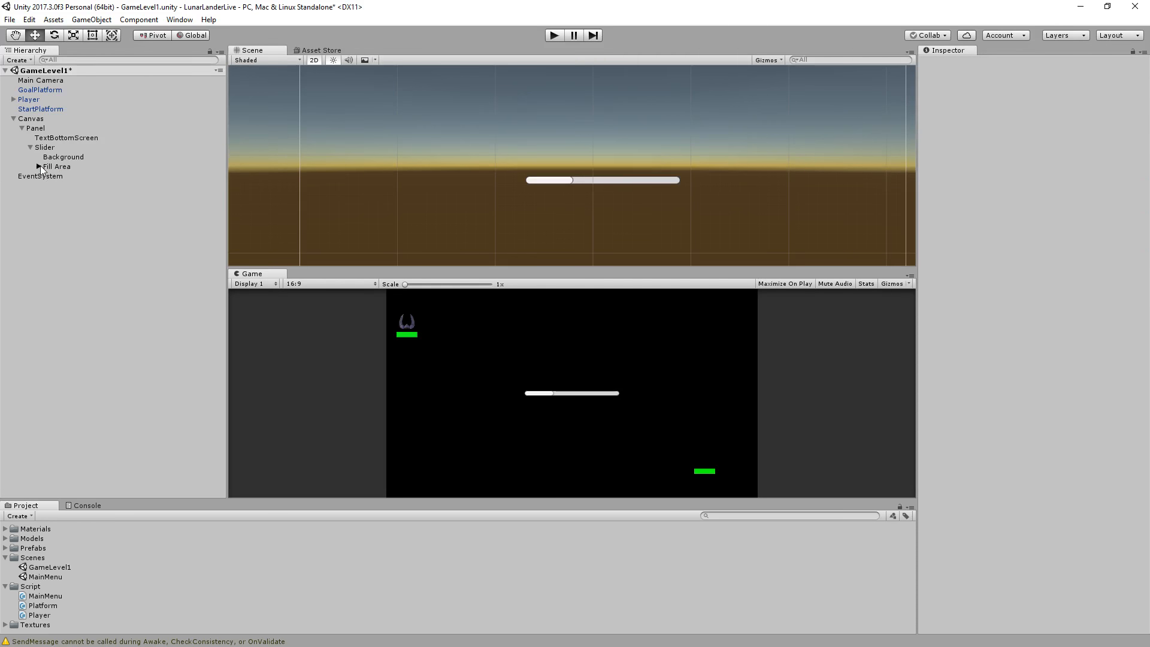
left_click(58, 176)
left_click(58, 166)
Set the Slider's Normal Color to yellow, hex FFED00FF, keeping the Color Tint transition
left_click(57, 147)
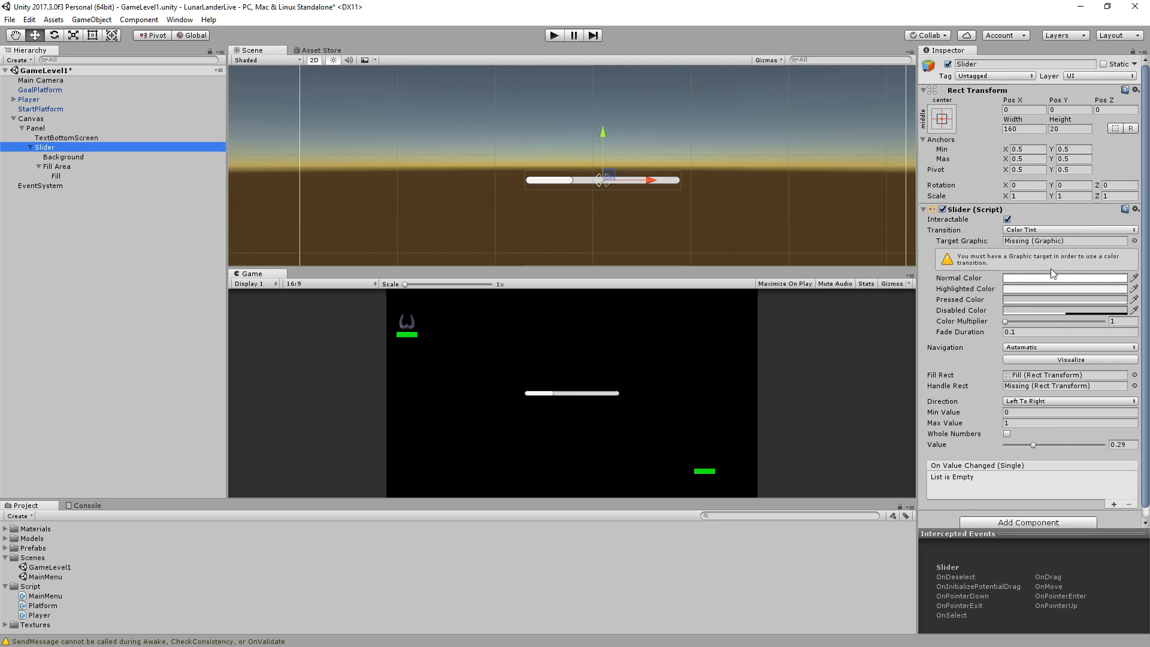
left_click(1040, 231)
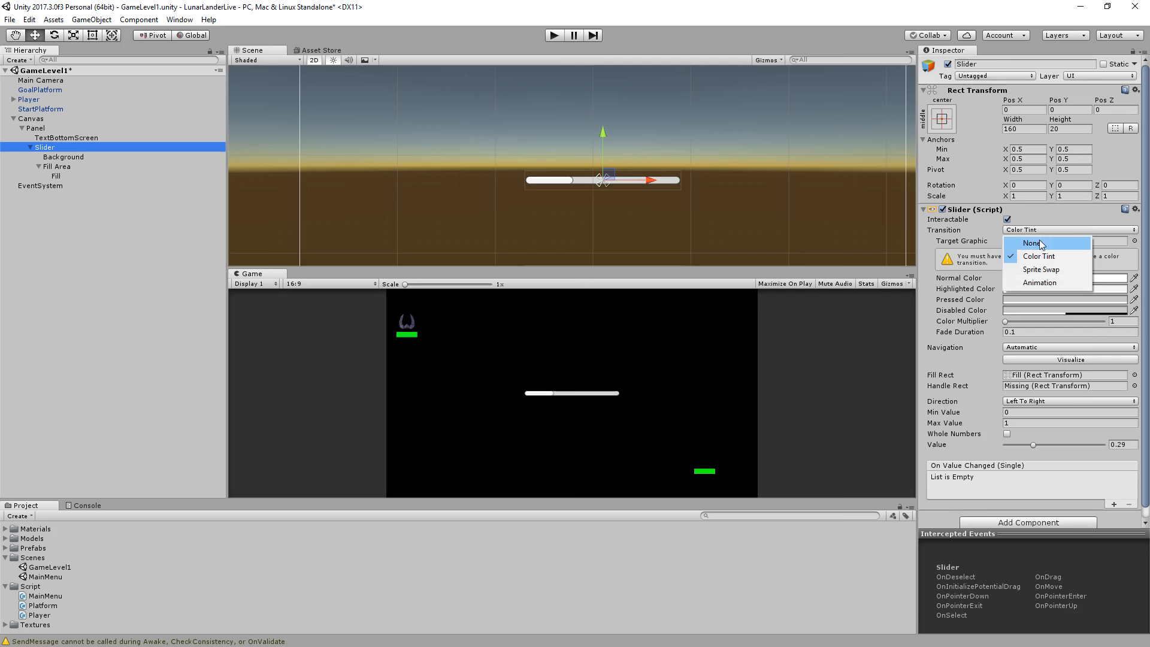
left_click(1045, 229)
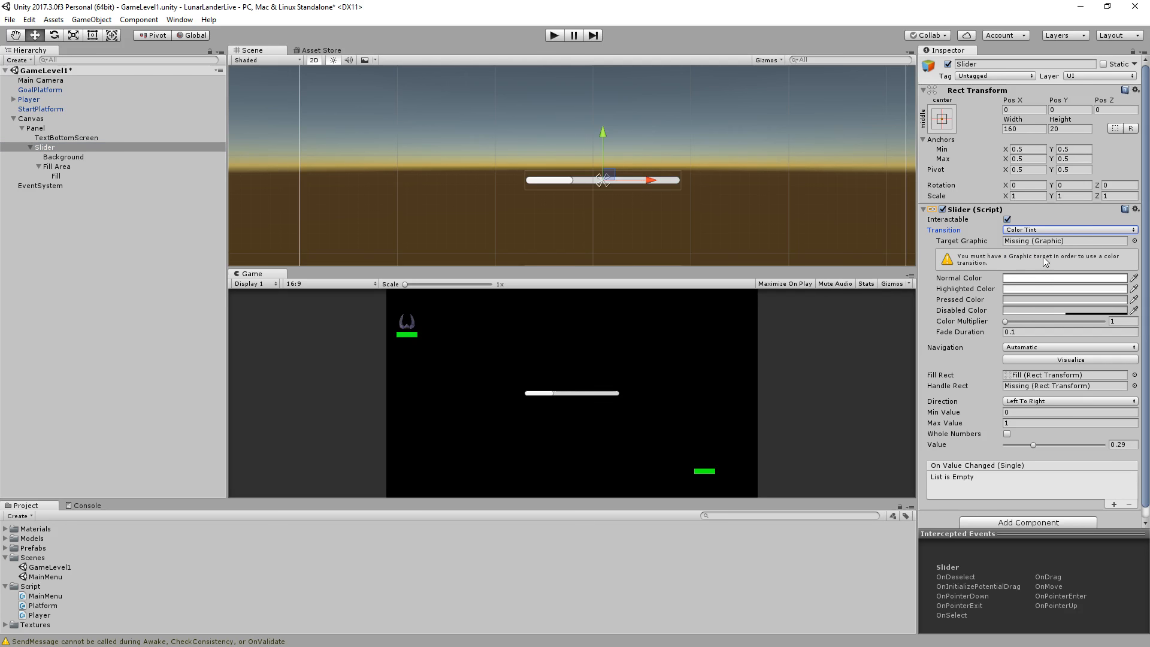
left_click(1019, 279)
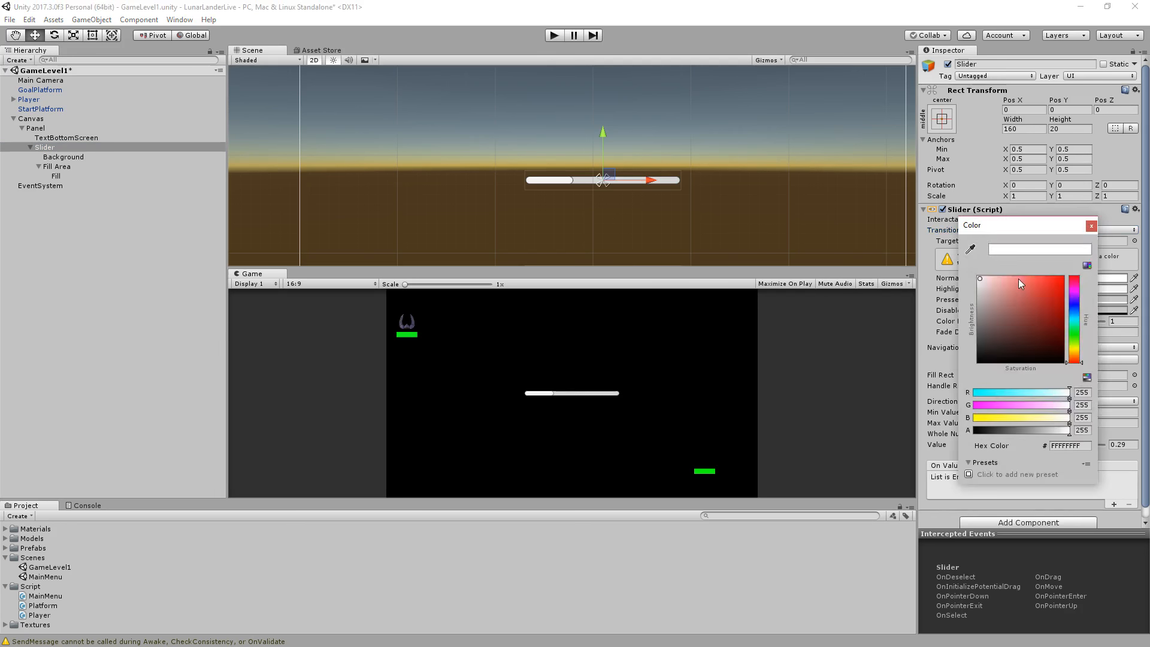
left_click(1015, 315)
mouse_move(1016, 315)
left_mouse_down()
mouse_move(1073, 333)
mouse_move(1075, 349)
mouse_move(1062, 279)
left_mouse_up()
left_click(1036, 318)
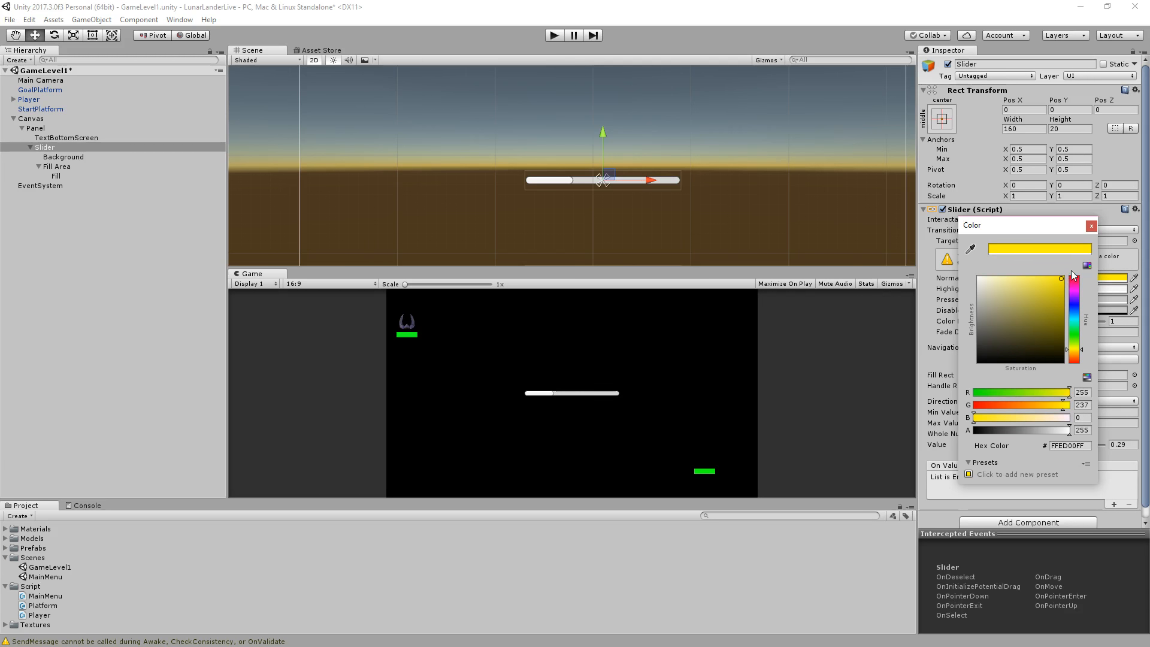
left_click(1092, 225)
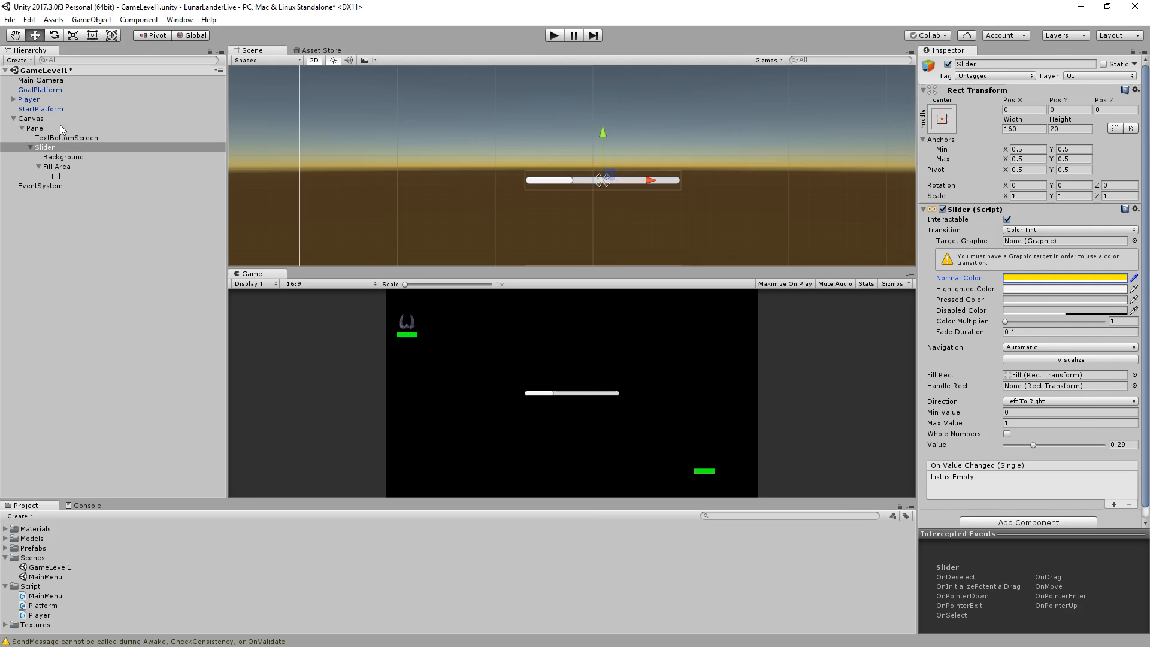
Check the Slider's child objects, then switch the Slider's Transition to None and back to Color Tint
left_click(63, 157)
left_click(57, 168)
left_click(56, 176)
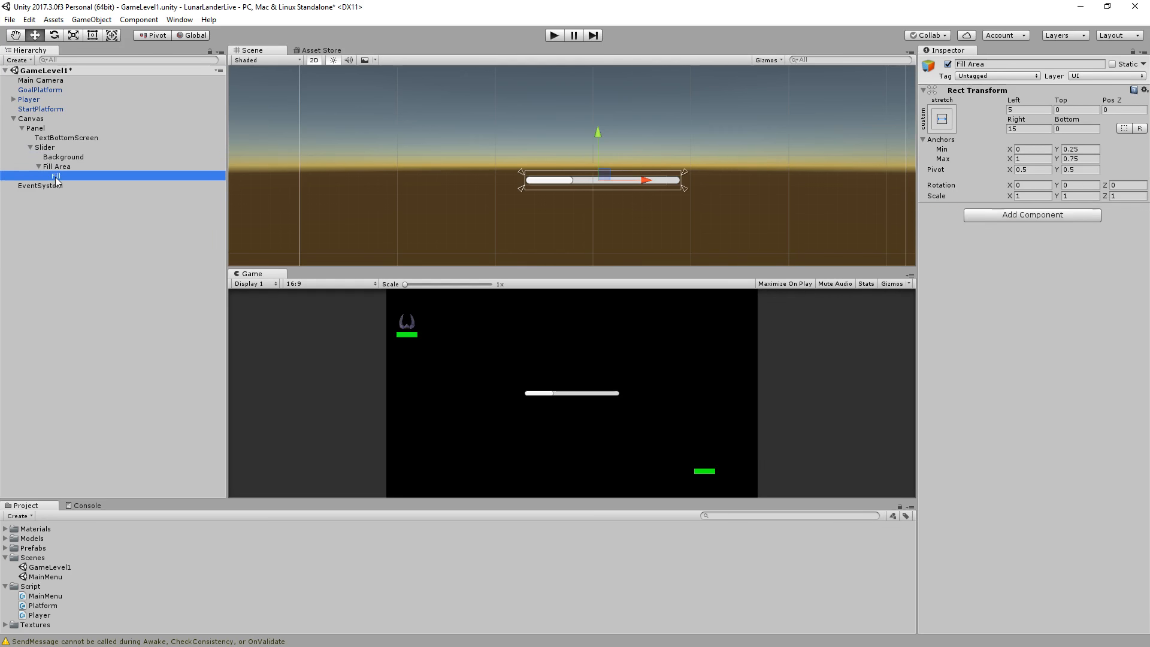
left_click(57, 148)
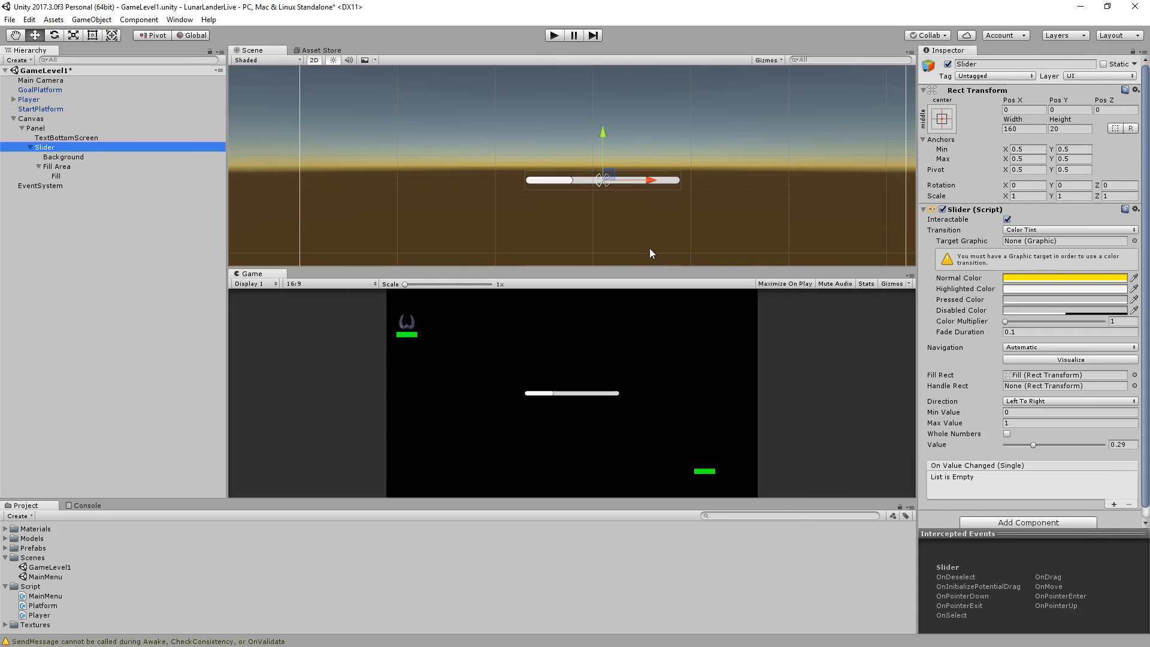
left_click(1033, 230)
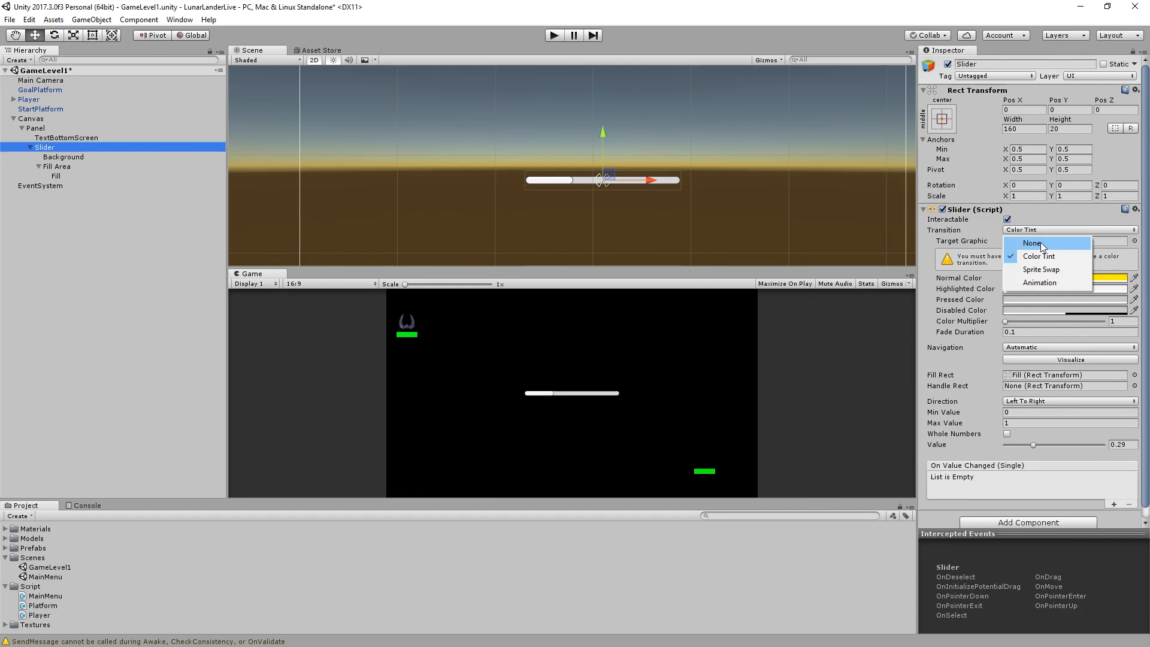
left_click(1033, 238)
left_click(1033, 230)
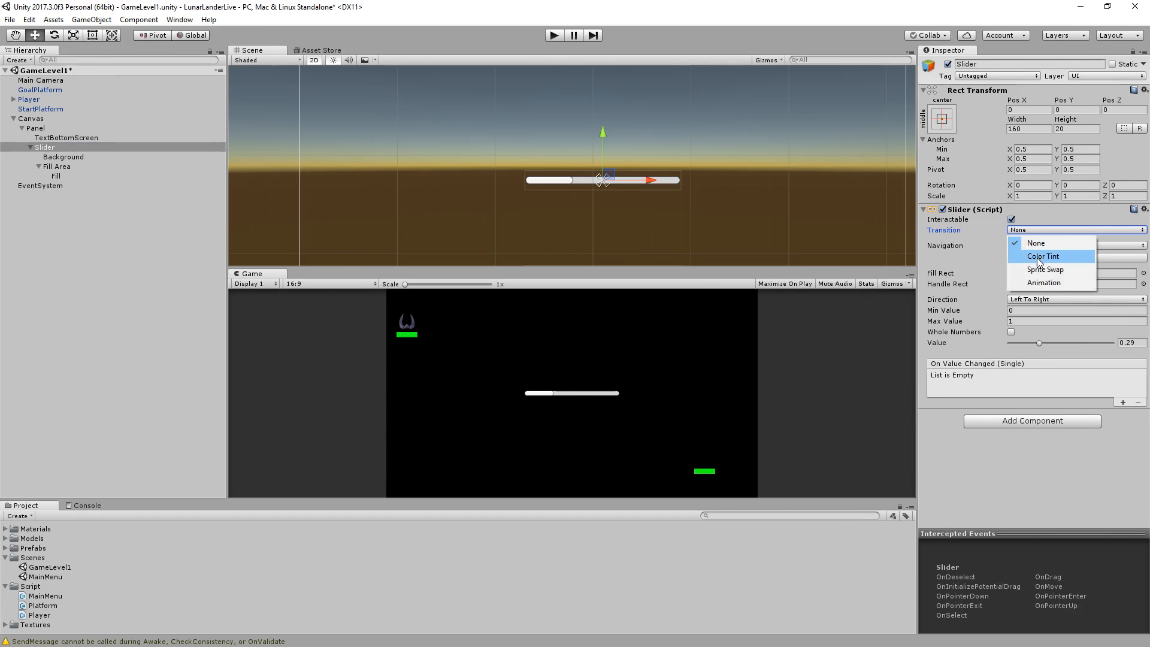
left_click(1038, 256)
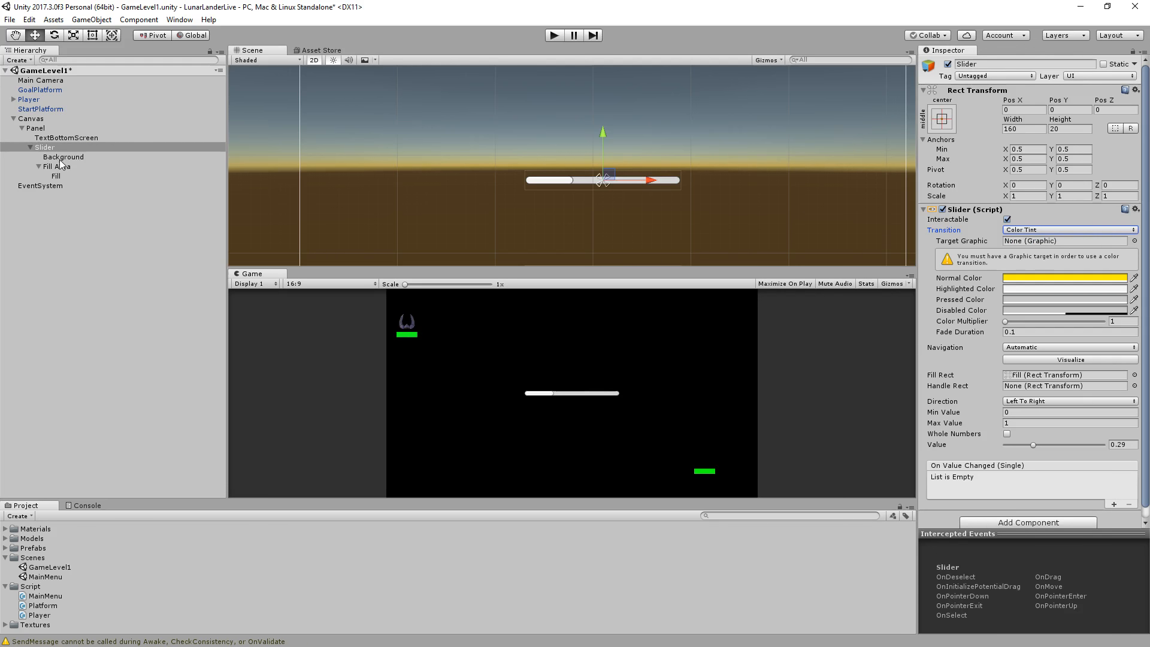
Assign the Background image as the Slider's Target Graphic and set its Normal Color to white, FFFFFFFF
left_click_drag(62, 157, 1026, 242)
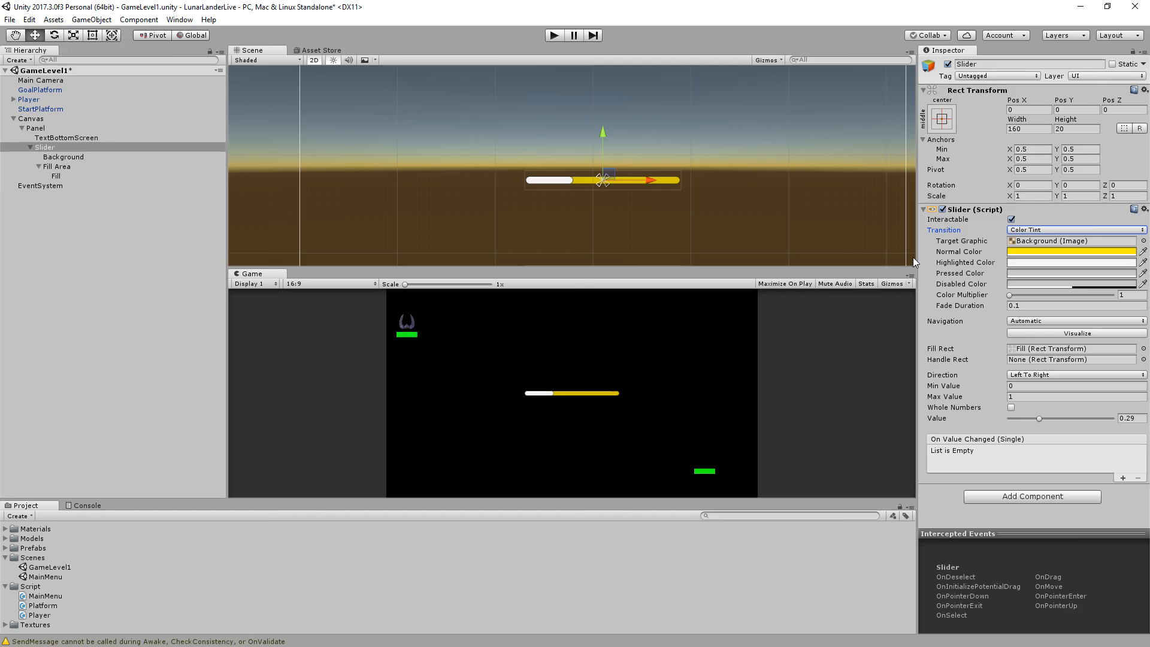
left_click(1042, 251)
left_click_drag(1021, 299, 980, 278)
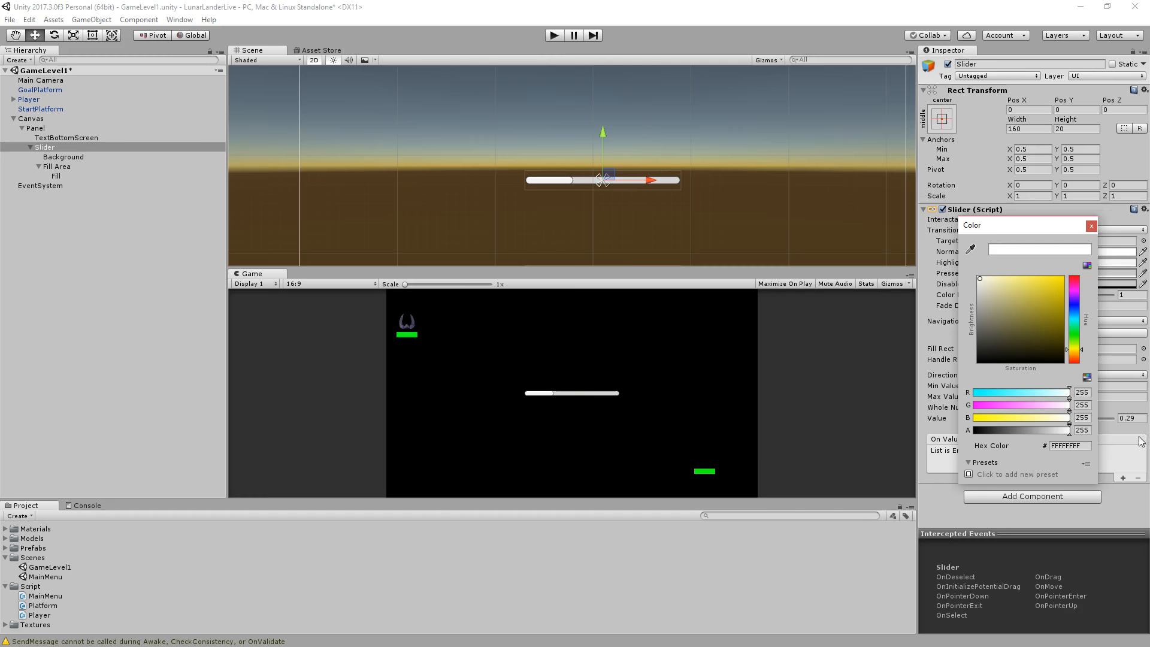
left_click(1091, 225)
Set the Slider's Highlighted Color to dark gold, about 8D6C00FF, and its value to about 0.371
left_click(1023, 264)
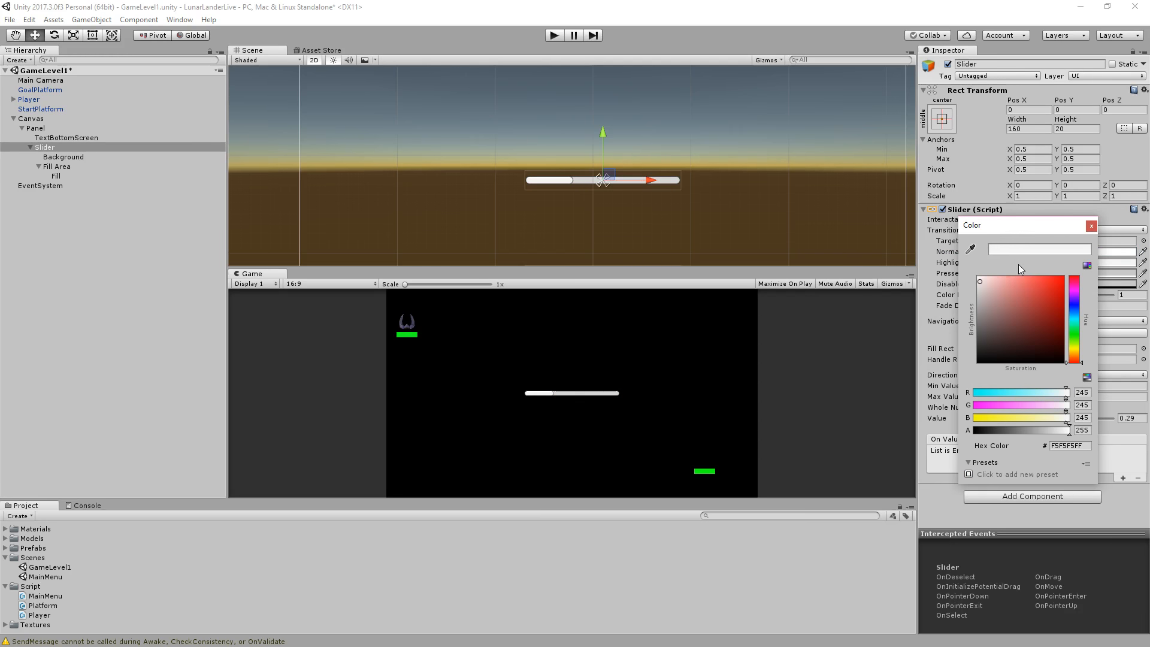
left_click_drag(1076, 344, 1076, 351)
left_click(1051, 313)
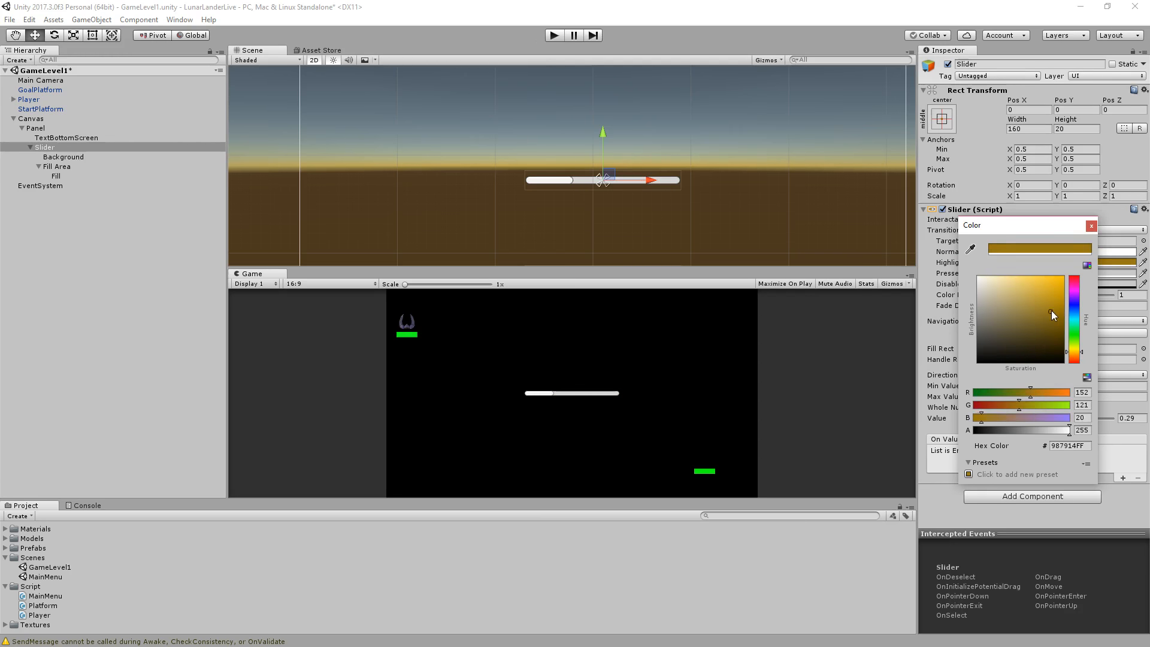
left_click_drag(1051, 311, 1065, 317)
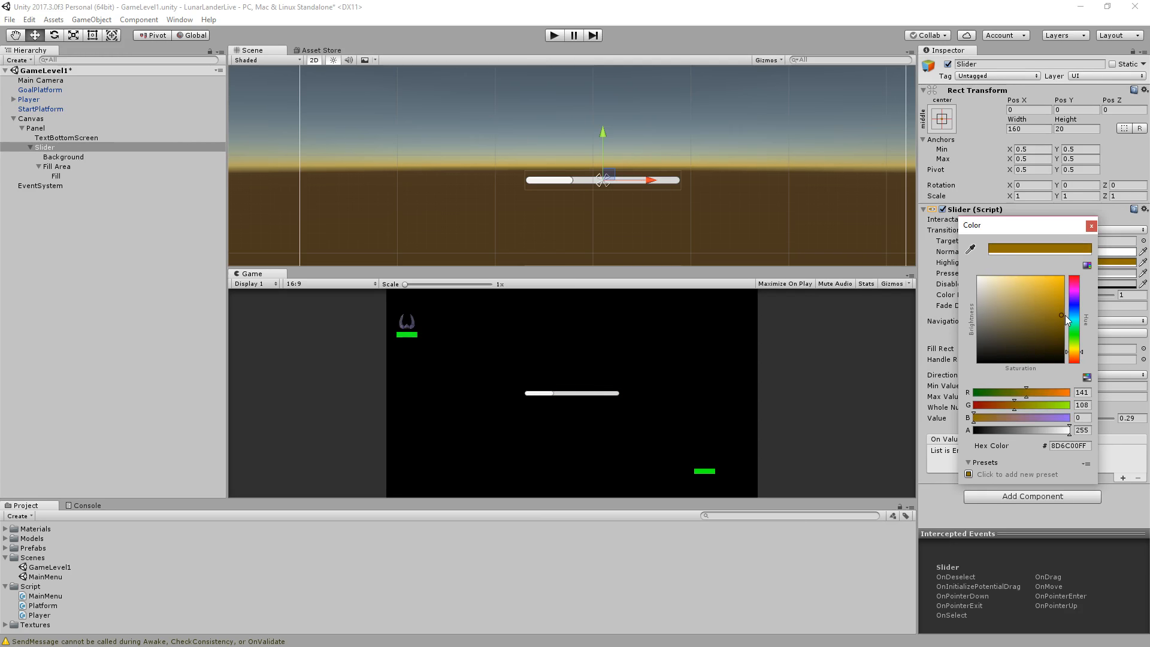
left_click(1091, 225)
mouse_move(1039, 418)
left_mouse_down()
mouse_move(1012, 419)
mouse_move(1048, 420)
left_mouse_up()
Color the Image of the Slider's Fill object golden yellow, about ECC10CFF
left_click(60, 166)
left_click(59, 174)
left_click(59, 167)
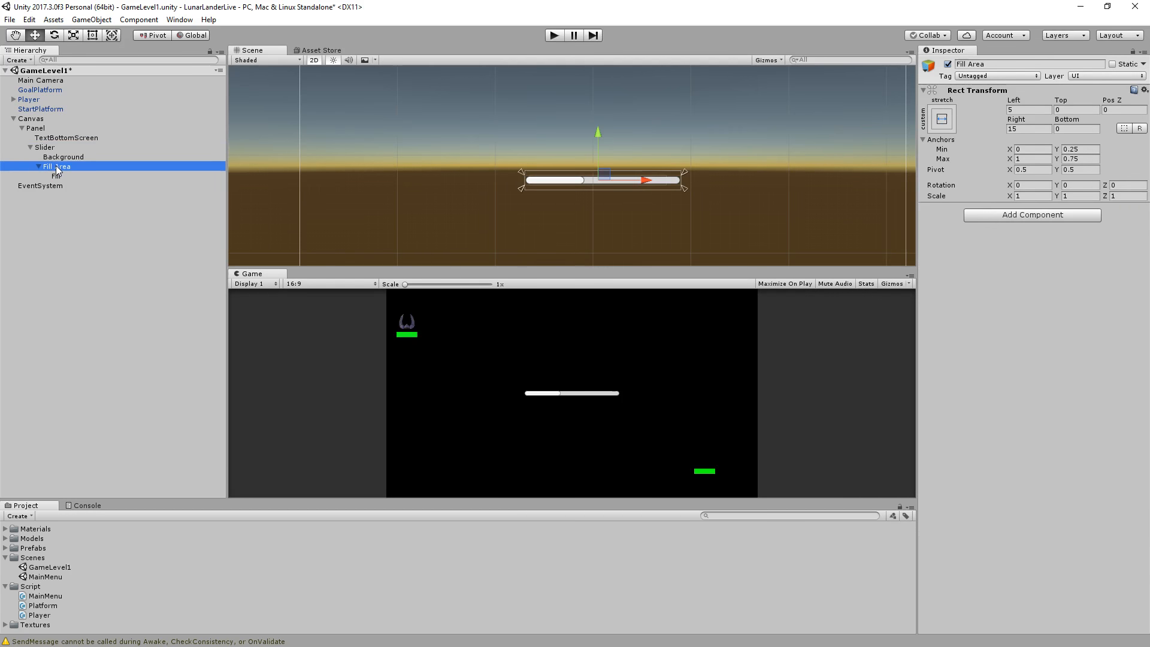
left_click(56, 176)
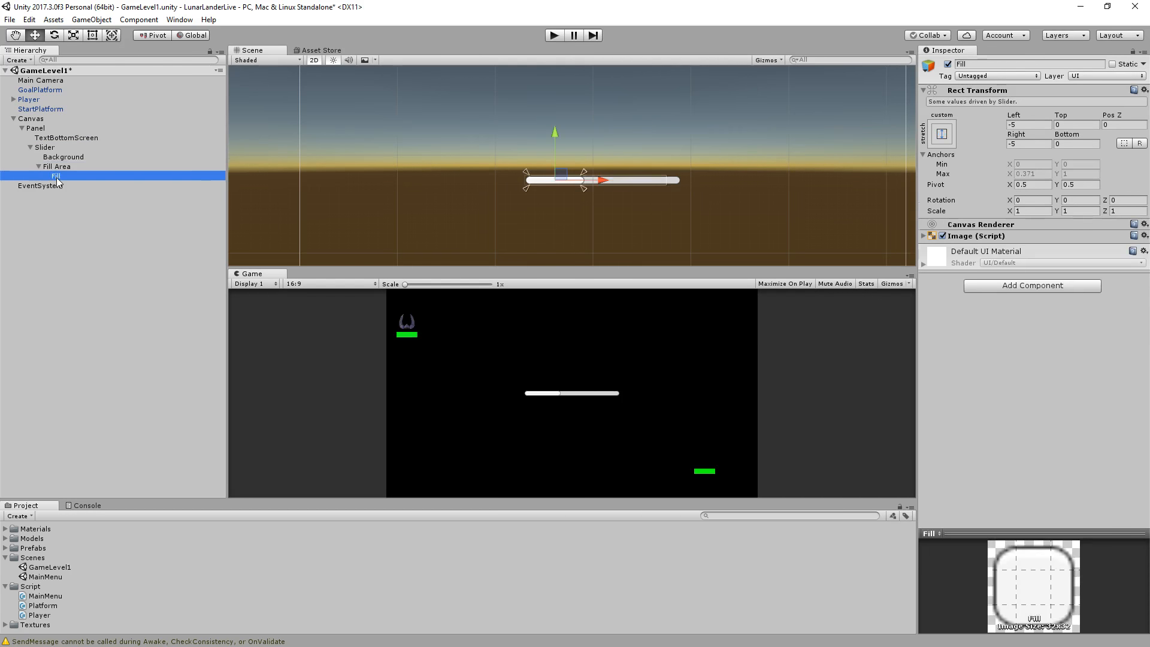
left_click(924, 236)
left_click_drag(1036, 334, 1058, 285)
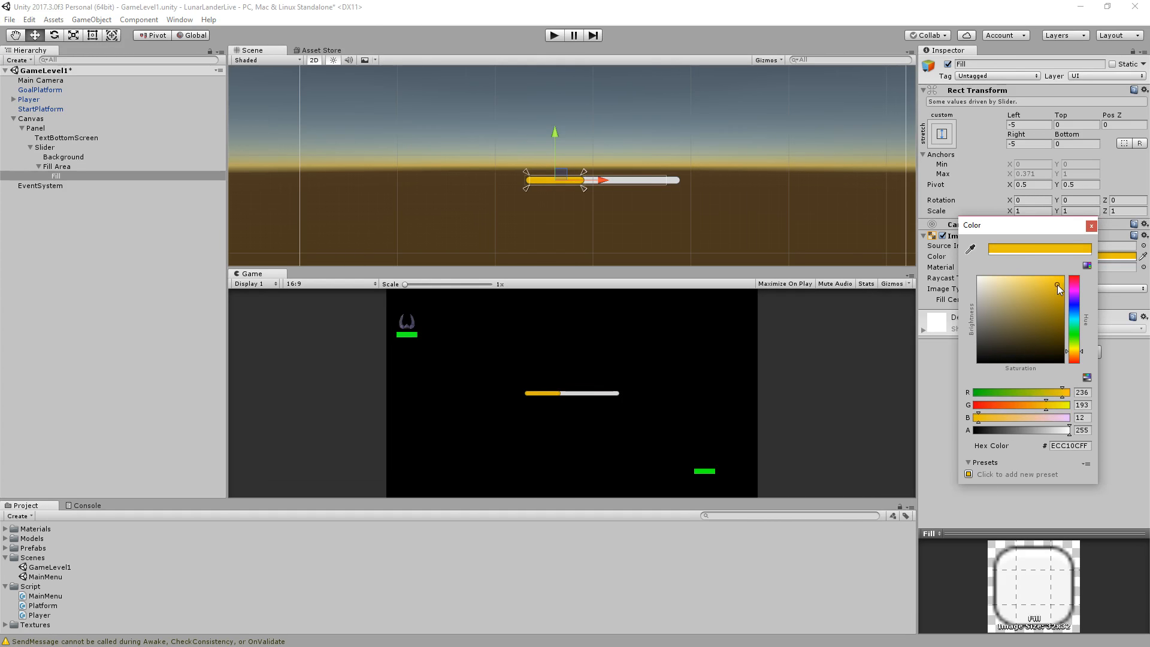
left_click(1092, 226)
Rename the Slider object as FuelBar
left_click(48, 148)
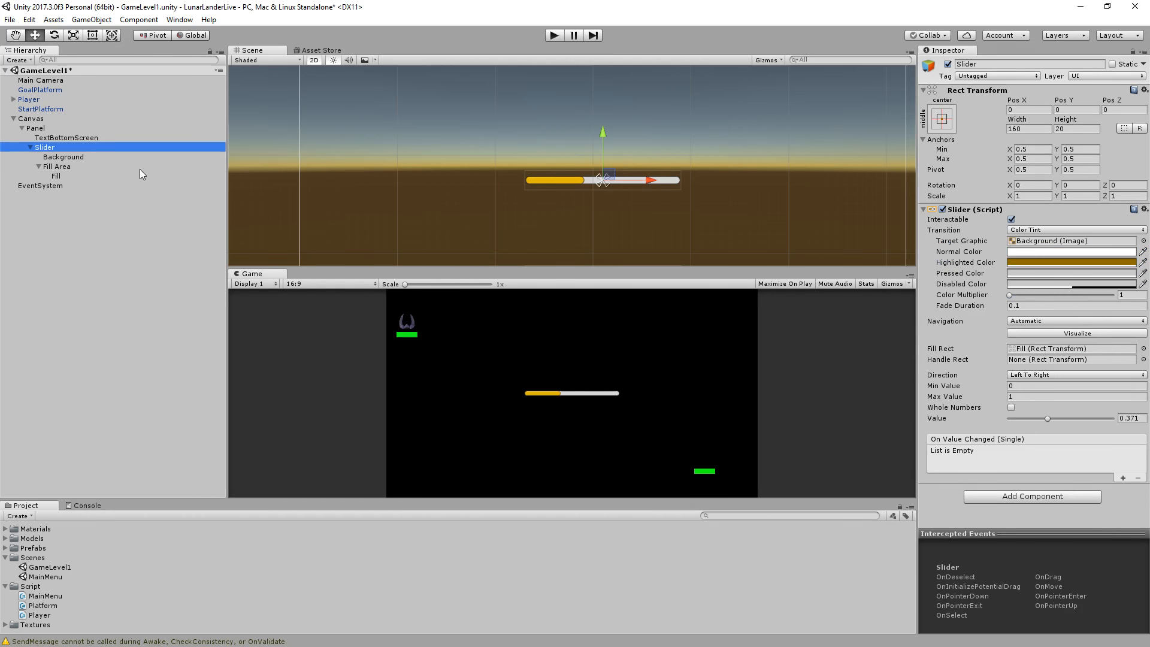
key("F2")
type("FuelBar")
key("Return")
Set the FuelBar's direction to Bottom To Top and its value to about 0.707
left_click_drag(1041, 422, 1062, 425)
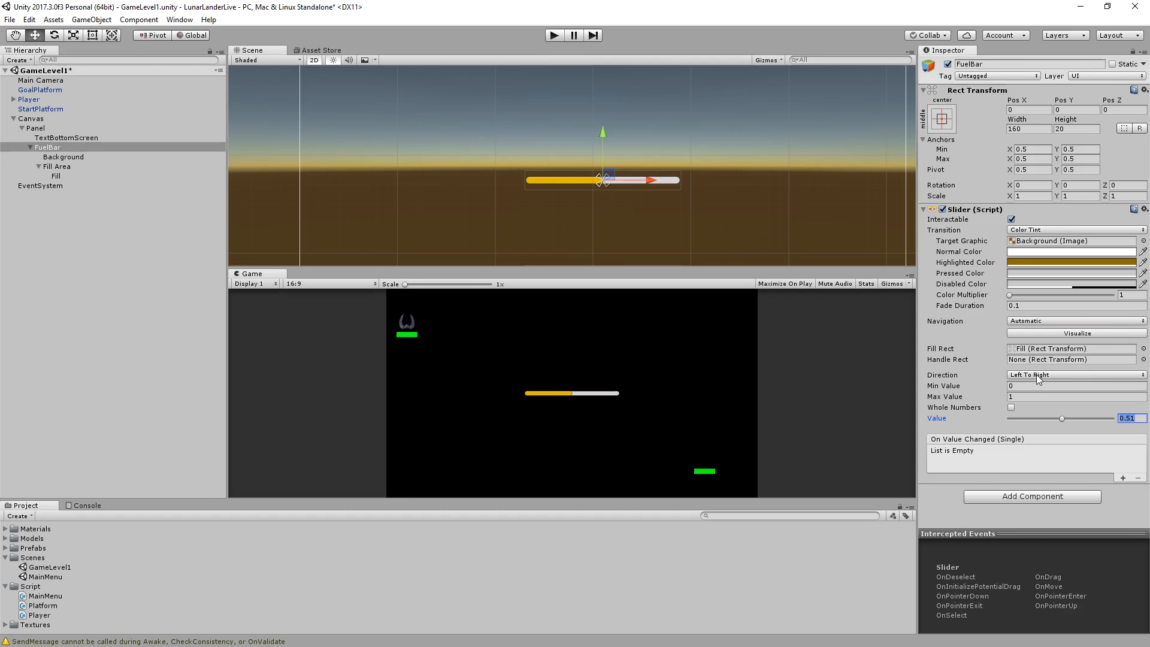
left_click(1038, 376)
left_click(1041, 415)
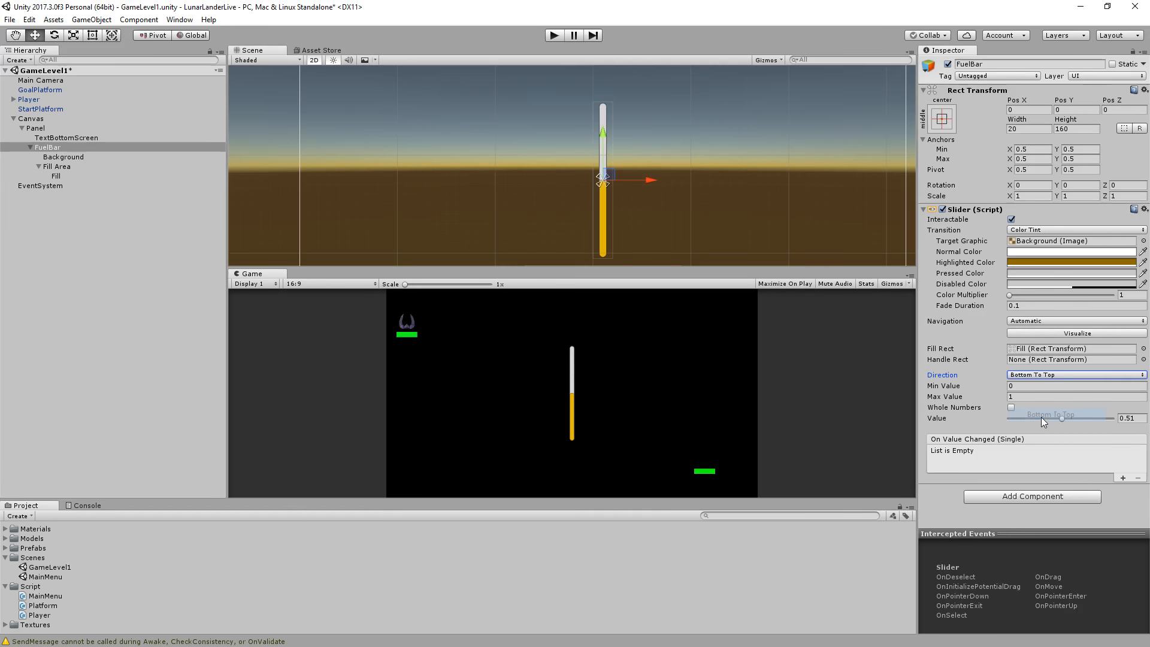
left_click_drag(1062, 419, 1085, 428)
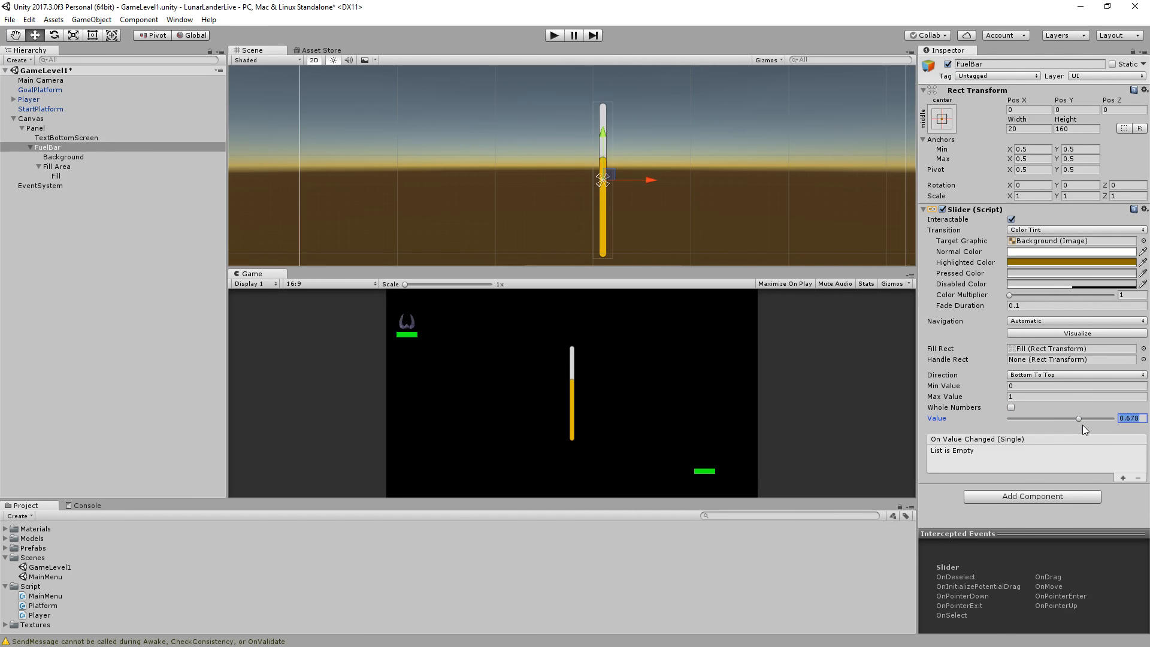
Move the FuelBar to the canvas's lower-left corner, at about Pos X -295 and Pos Y -86
left_click(54, 147)
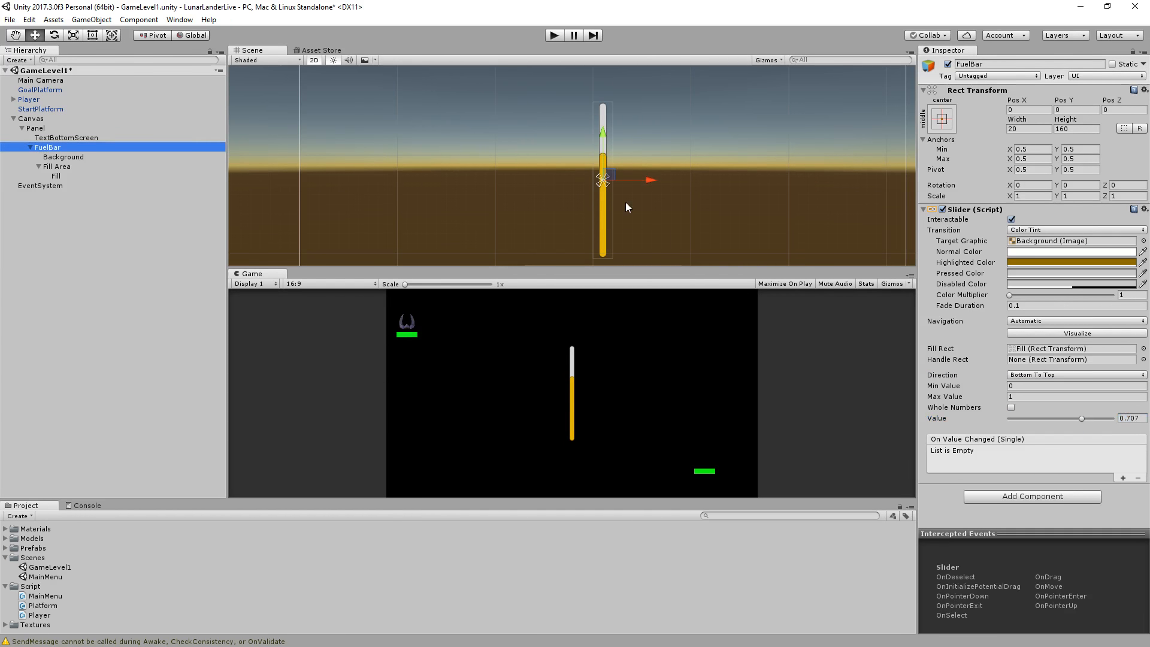
scroll(616, 226, "down", 12)
middle_click_drag(658, 222, 680, 150)
left_click_drag(632, 128, 472, 170)
scroll(441, 225, "up", 5)
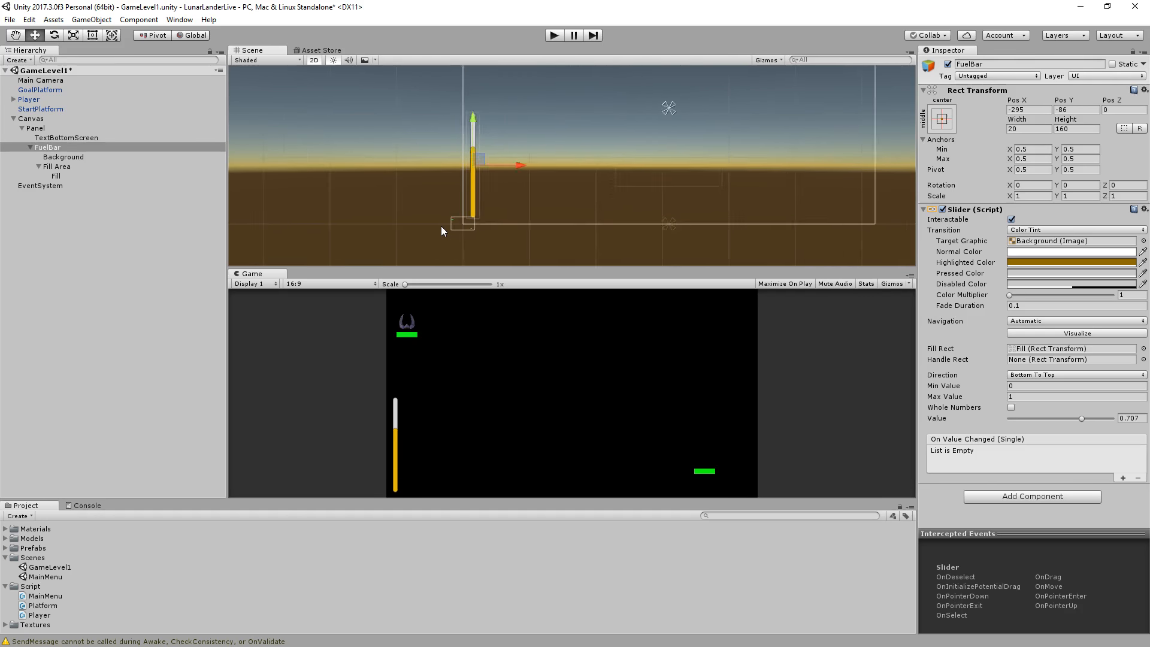
Examine the FuelBar's placement relative to the canvas outline in the scene
scroll(441, 225, "up", 2)
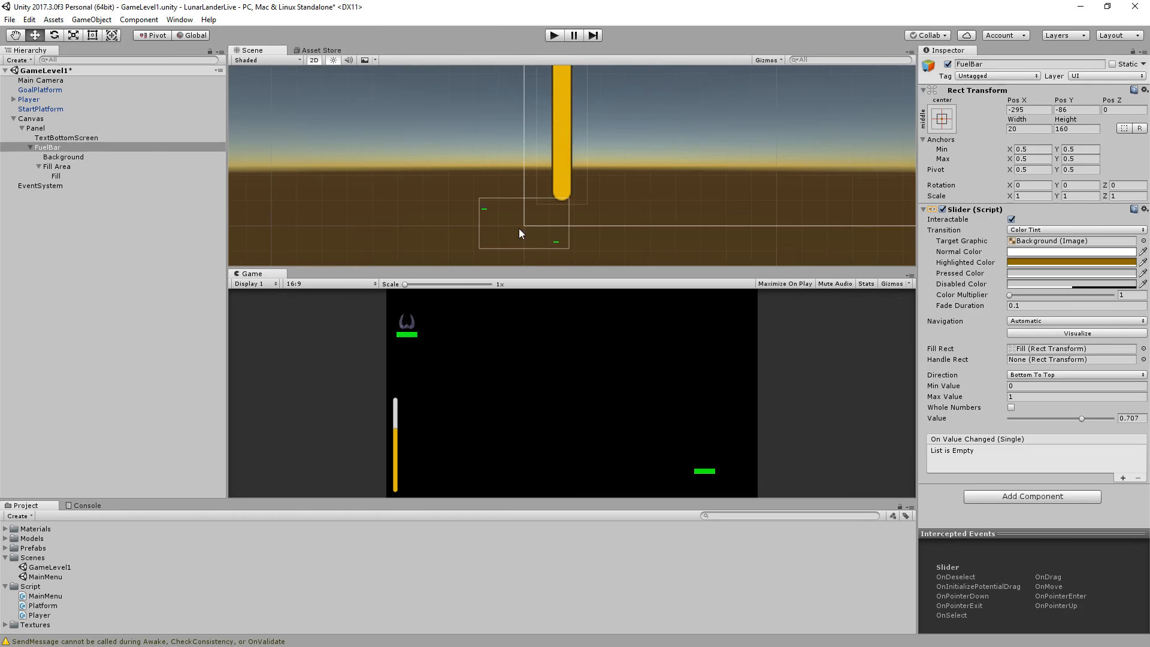
scroll(728, 176, "down", 6)
middle_click_drag(807, 154, 621, 219)
scroll(653, 193, "down", 5)
middle_click_drag(749, 152, 705, 175)
scroll(696, 171, "up", 1)
scroll(722, 190, "down", 3)
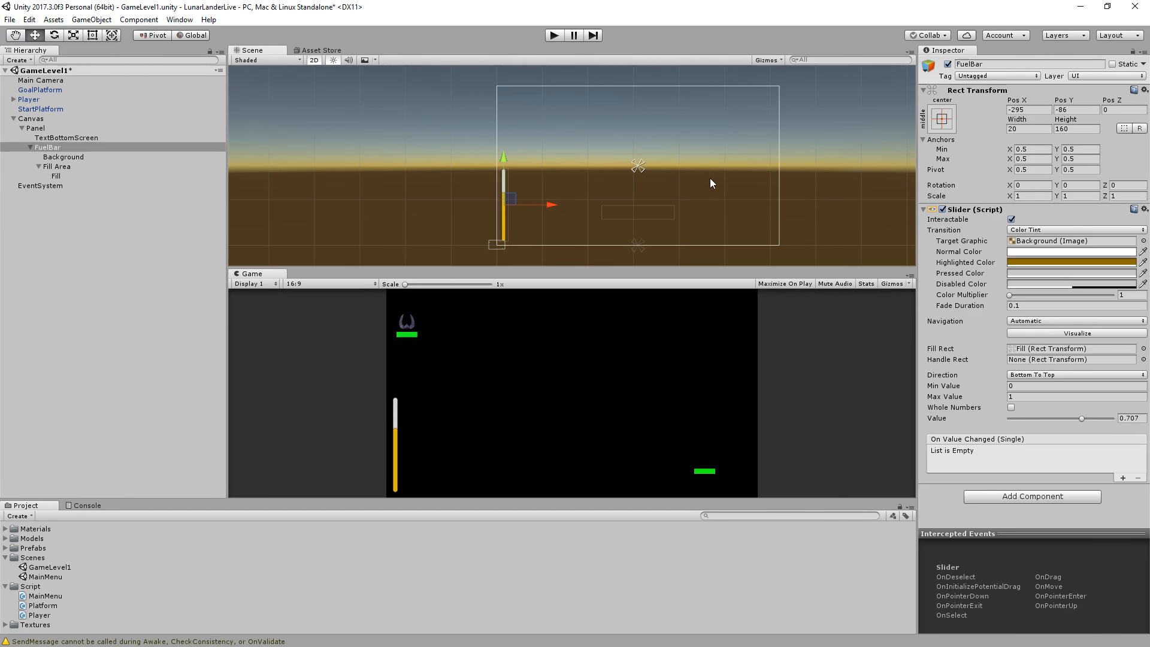
key("f")
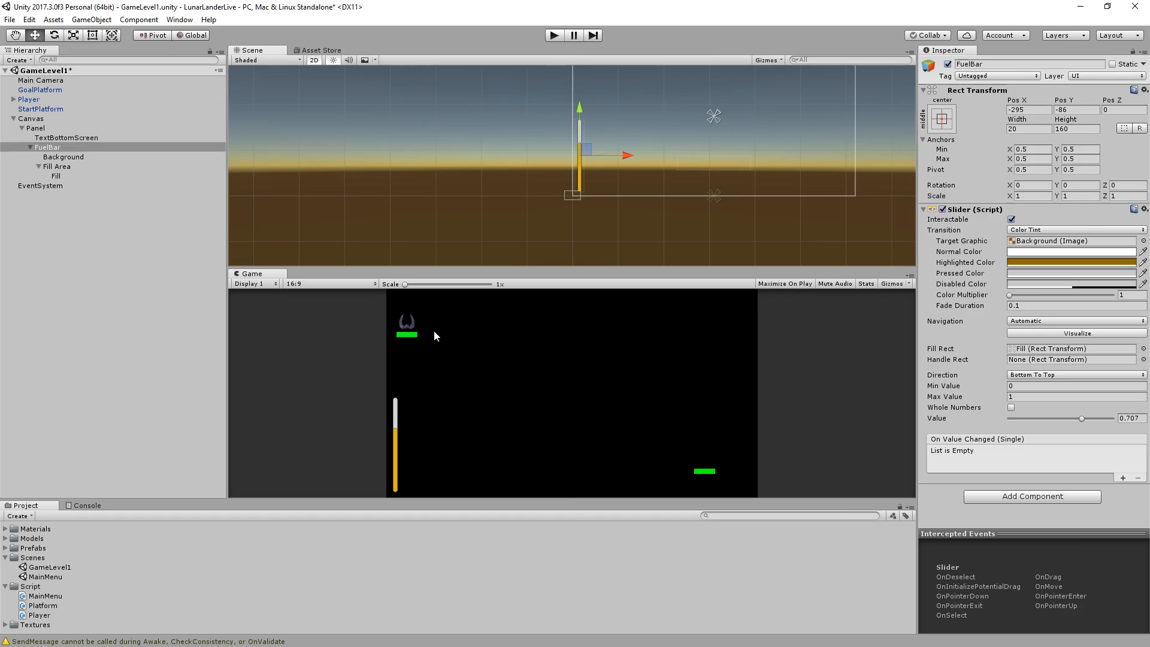
Collapse the FuelBar's children in the hierarchy and nudge the bar to Pos Y -85
left_click(30, 148)
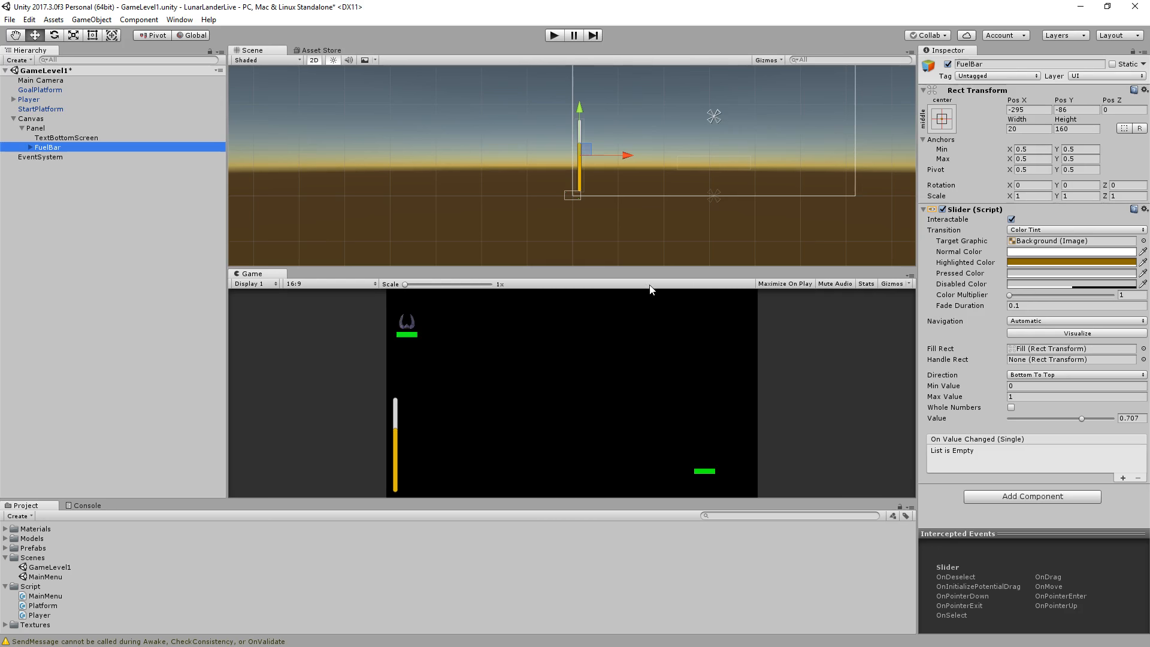
left_click_drag(592, 150, 586, 147)
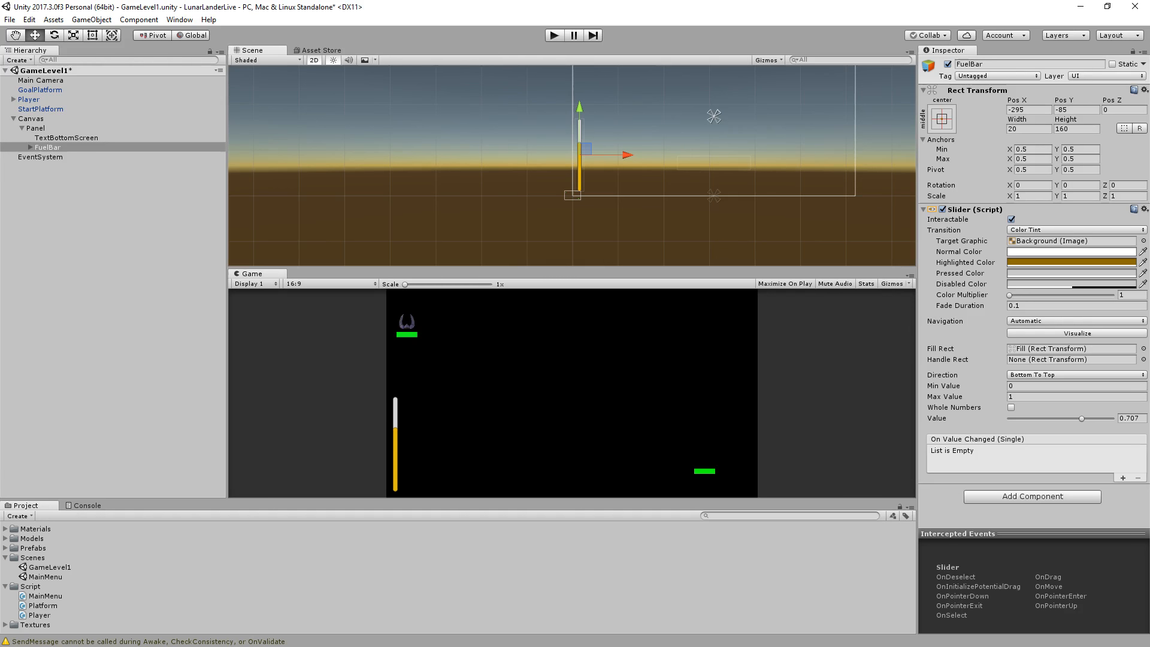
Switch to Unreal Editor and close the BP_Platform, BP_Player, Message Log and PC_Lander tabs, leaving GameLevel1 open
key("alt+Tab")
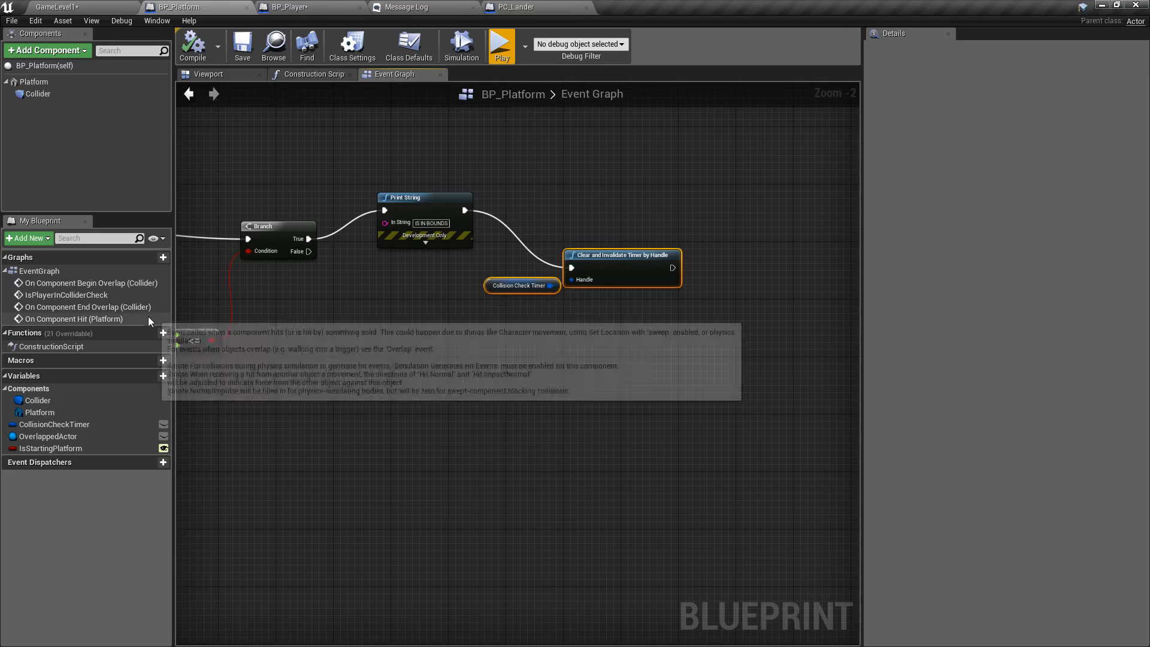
right_click_drag(254, 145, 284, 143)
left_click(246, 7)
left_click(246, 8)
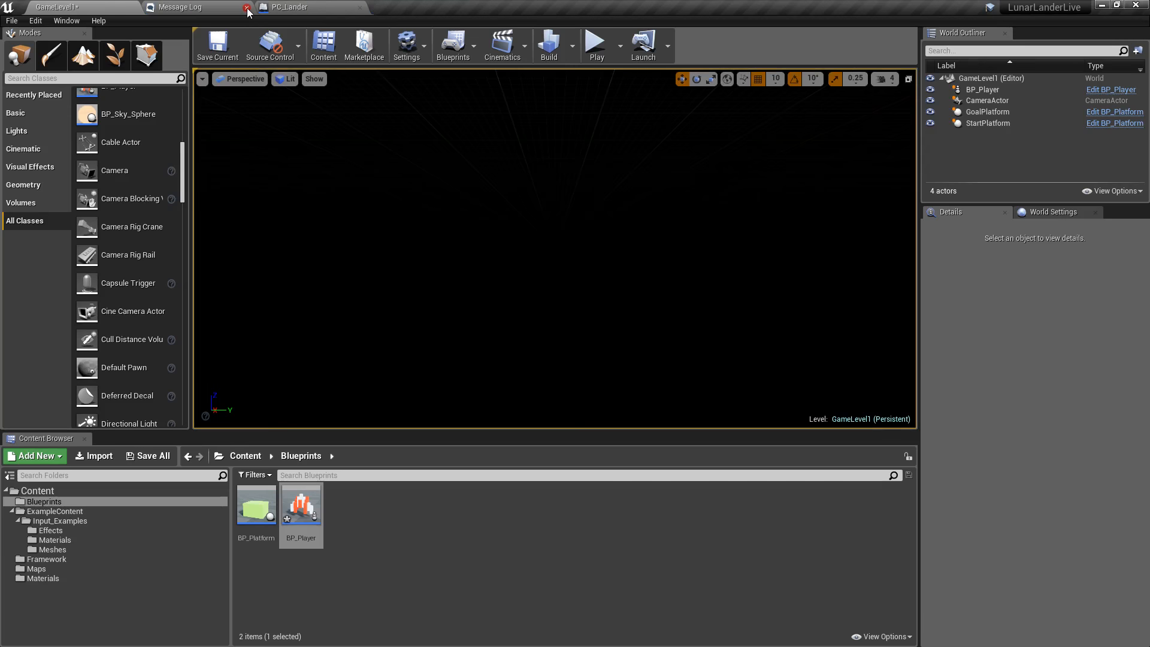
left_click(246, 7)
left_click(246, 8)
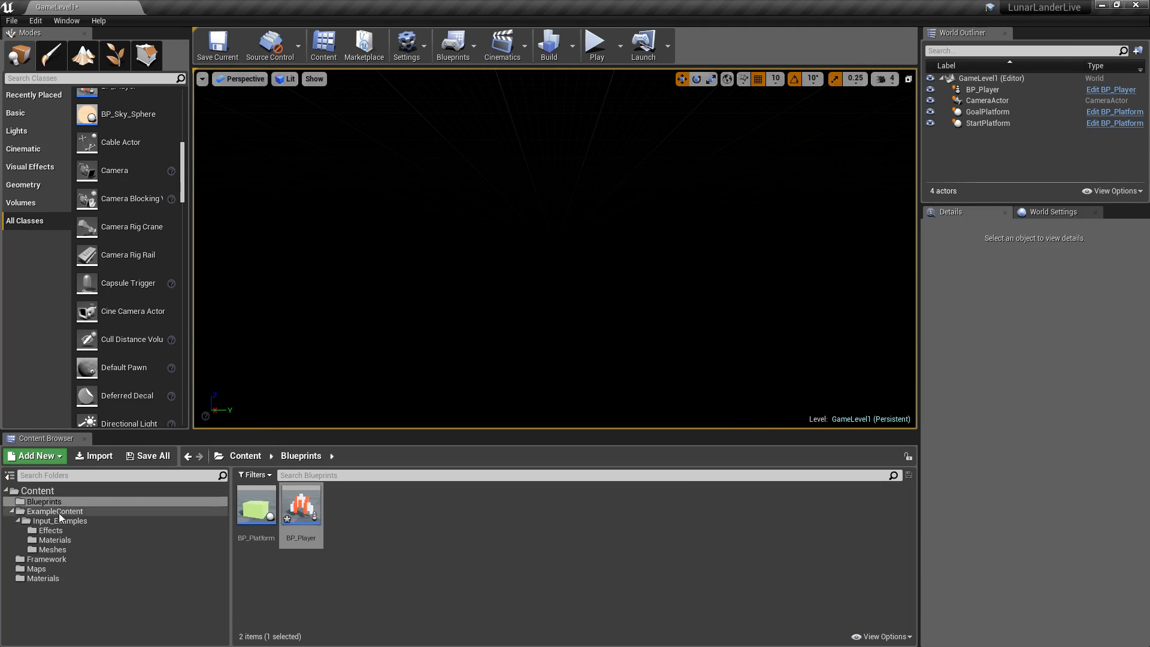
Collapse the ExampleContent folder and create a new folder named UI inside Content
left_click(12, 511)
left_click(39, 492)
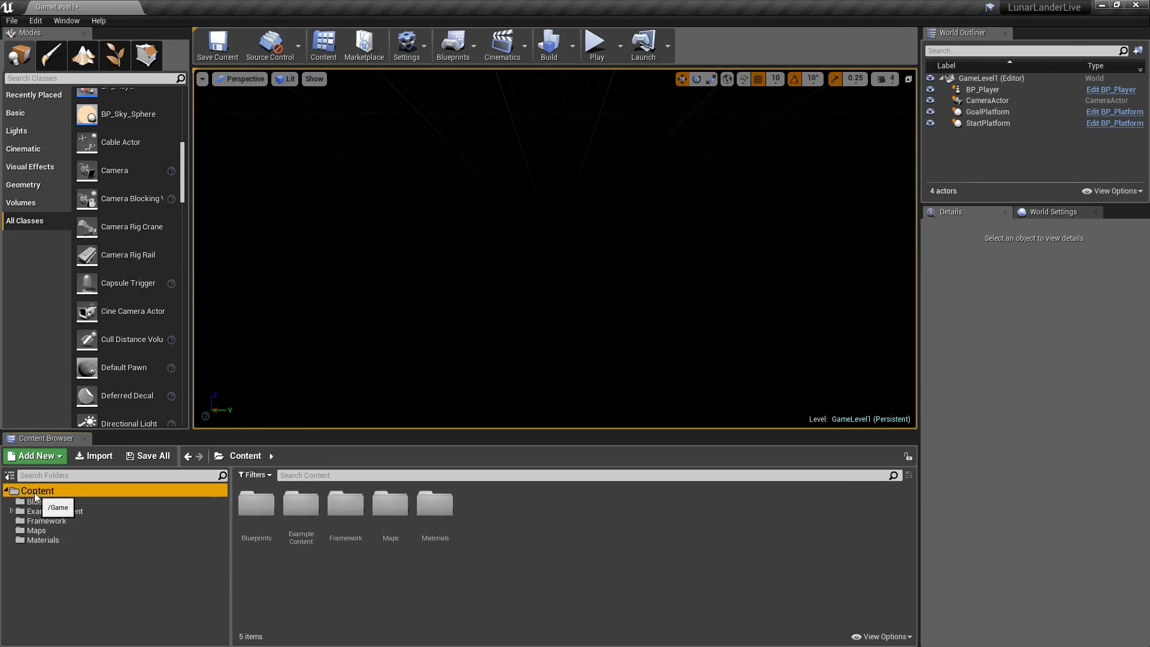
right_click(39, 493)
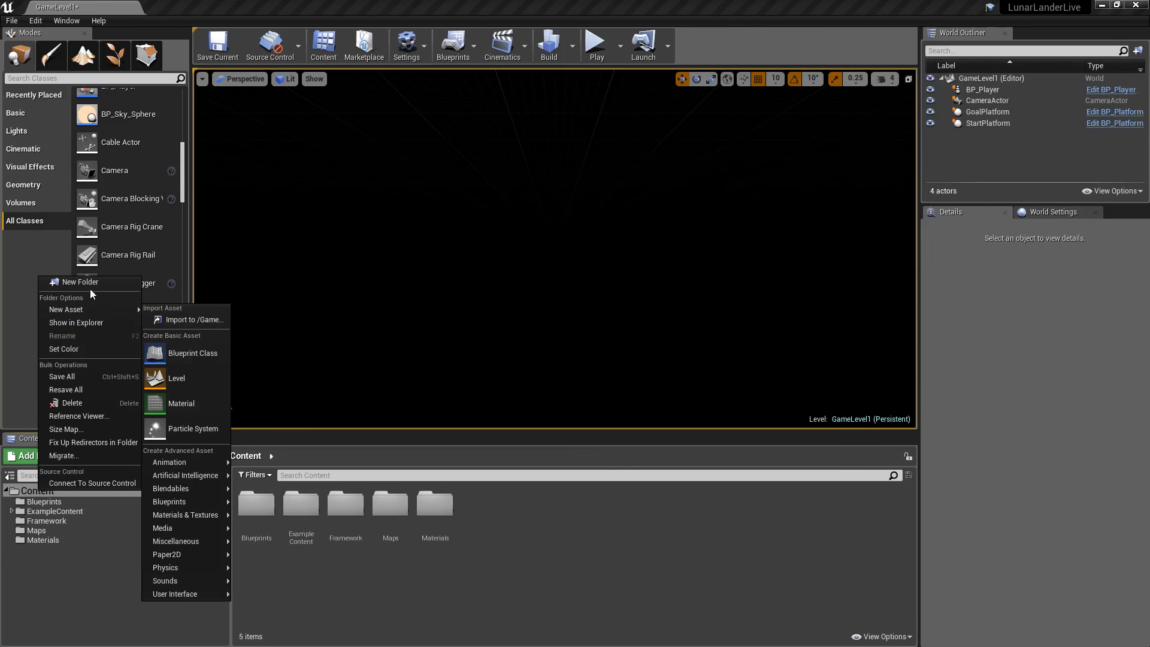
left_click(90, 287)
type("UI")
key("Return")
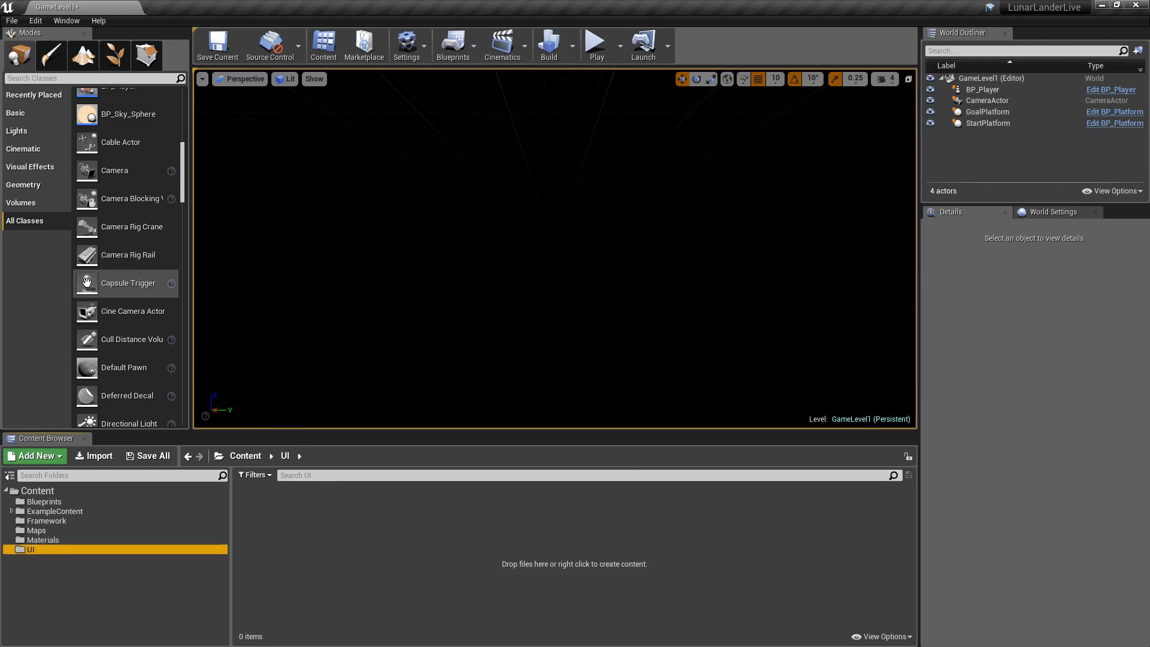
Create a Widget Blueprint named UMG_MainMenu in the UI folder
right_click(303, 529)
mouse_move(372, 519)
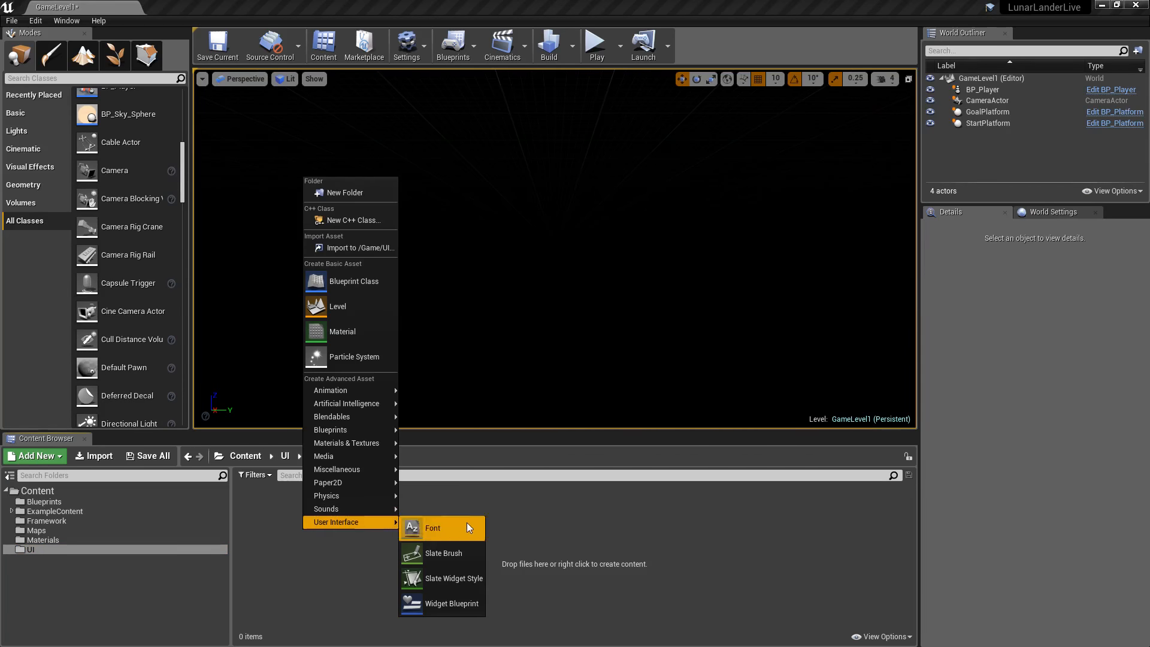
left_click(443, 611)
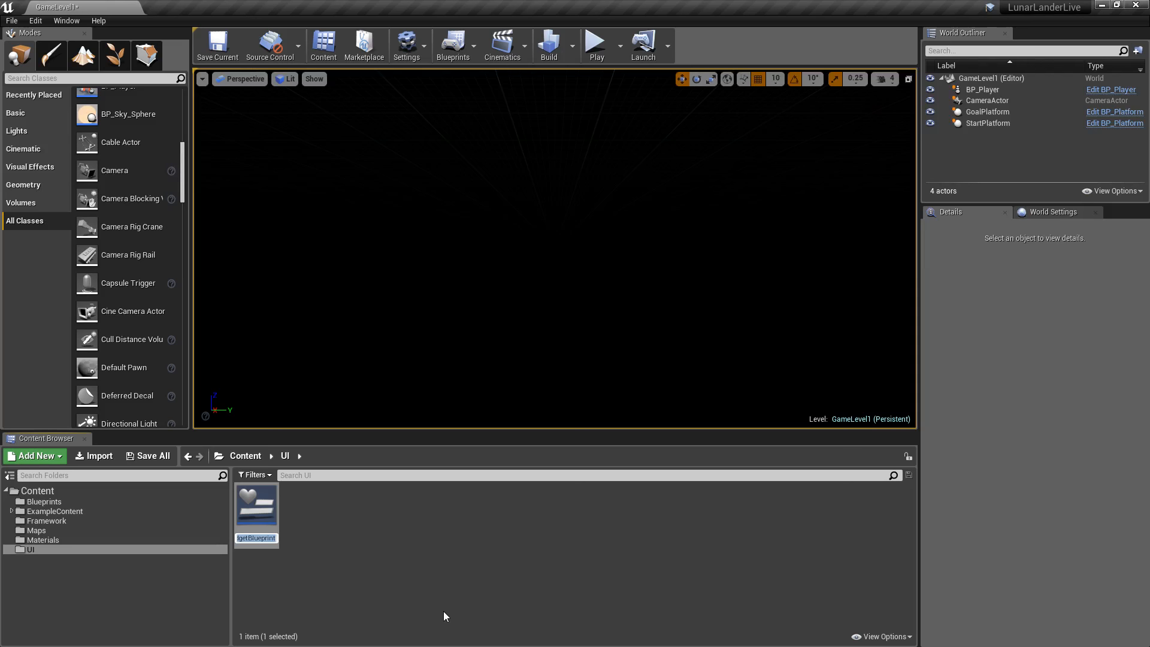
type("UMG_MainMenu")
key("Return")
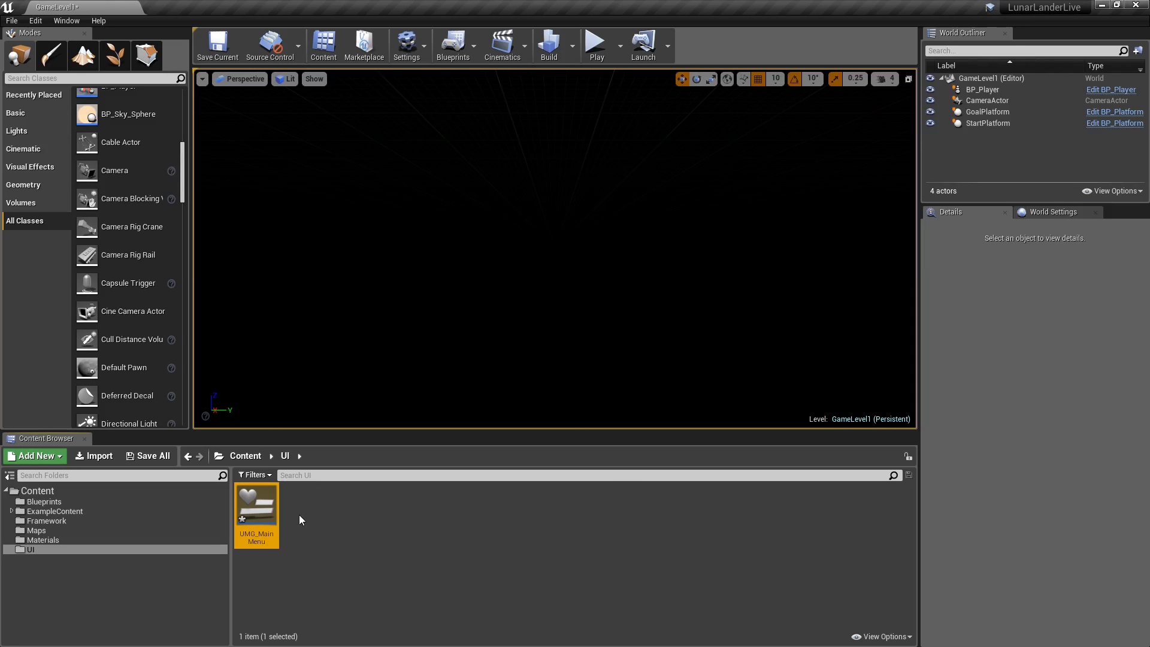
Create a second Widget Blueprint named UMG_GameLevel in the UI folder
right_click(299, 515)
mouse_move(349, 508)
left_click(430, 595)
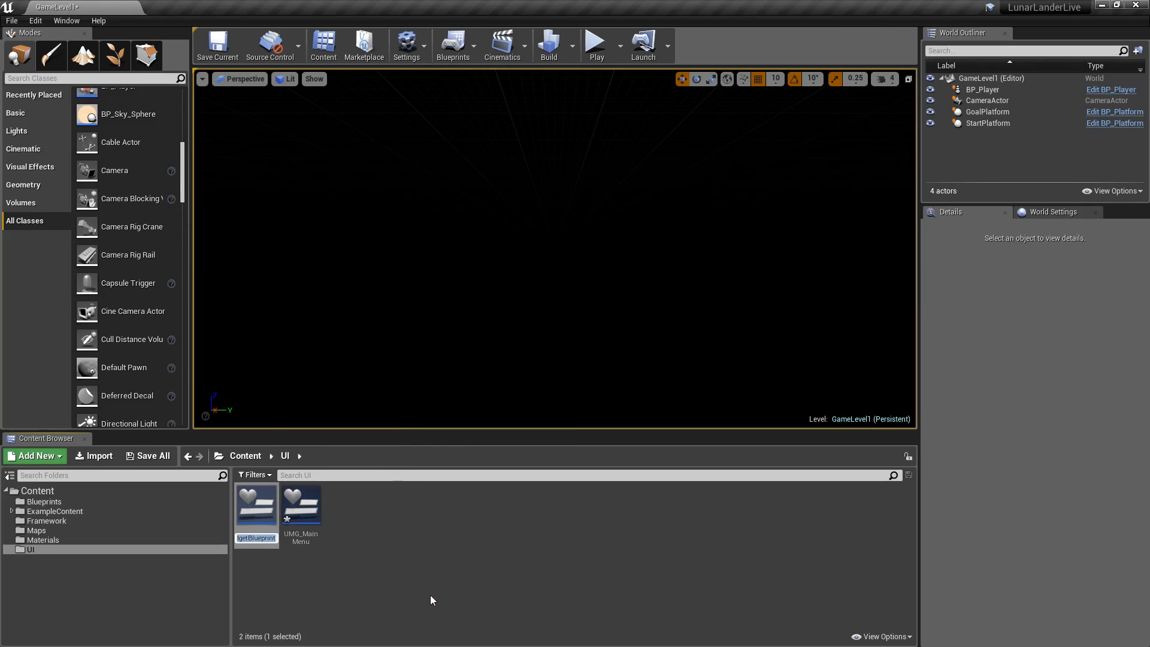
type("UMG_Game")
type("Level")
key("Return")
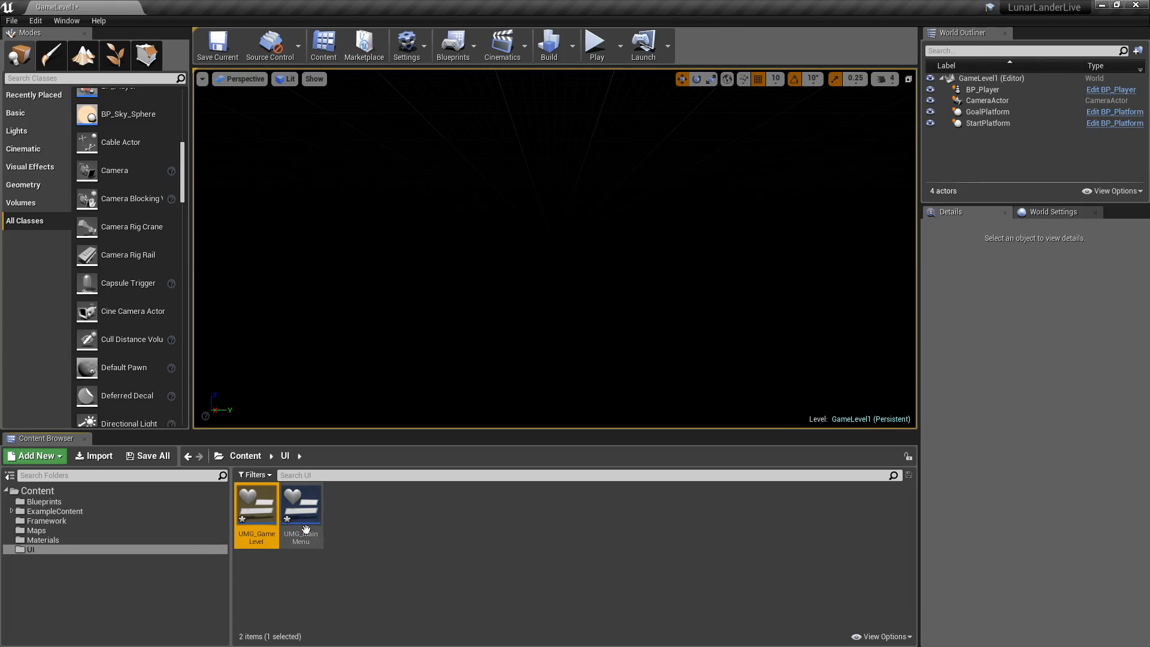
Open the UMG_MainMenu widget for editing and dock its editor next to the GameLevel1 tab
left_click(301, 508)
double_click(305, 509)
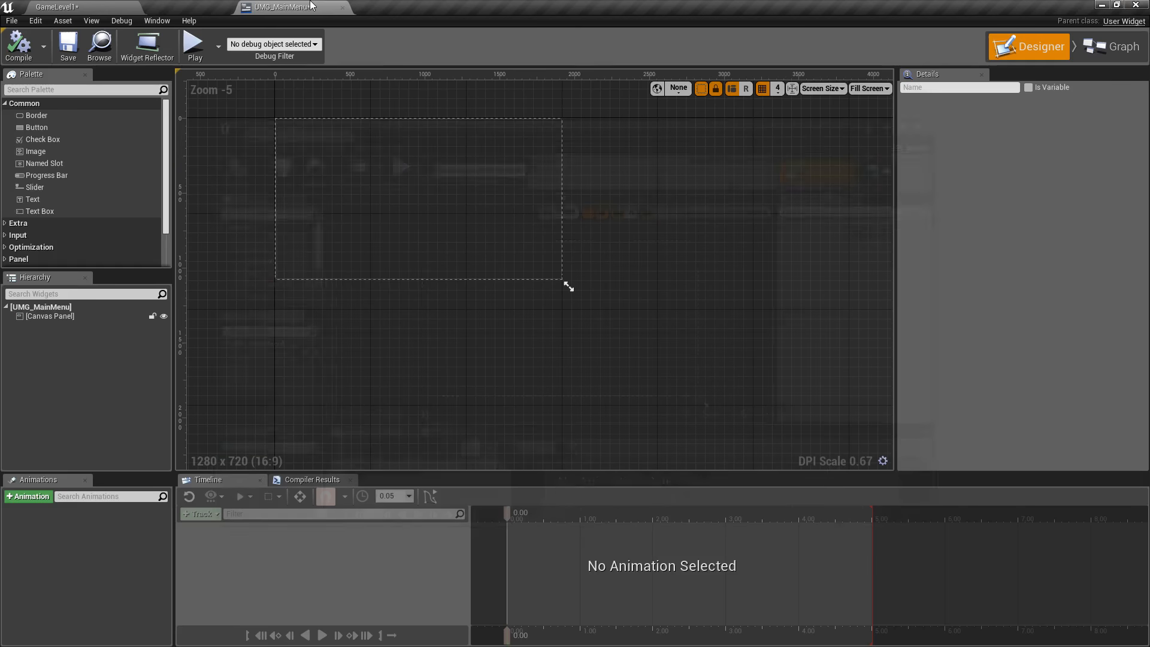
left_click_drag(312, 6, 312, 6)
right_click_drag(400, 206, 543, 301)
scroll(499, 270, "up", 1)
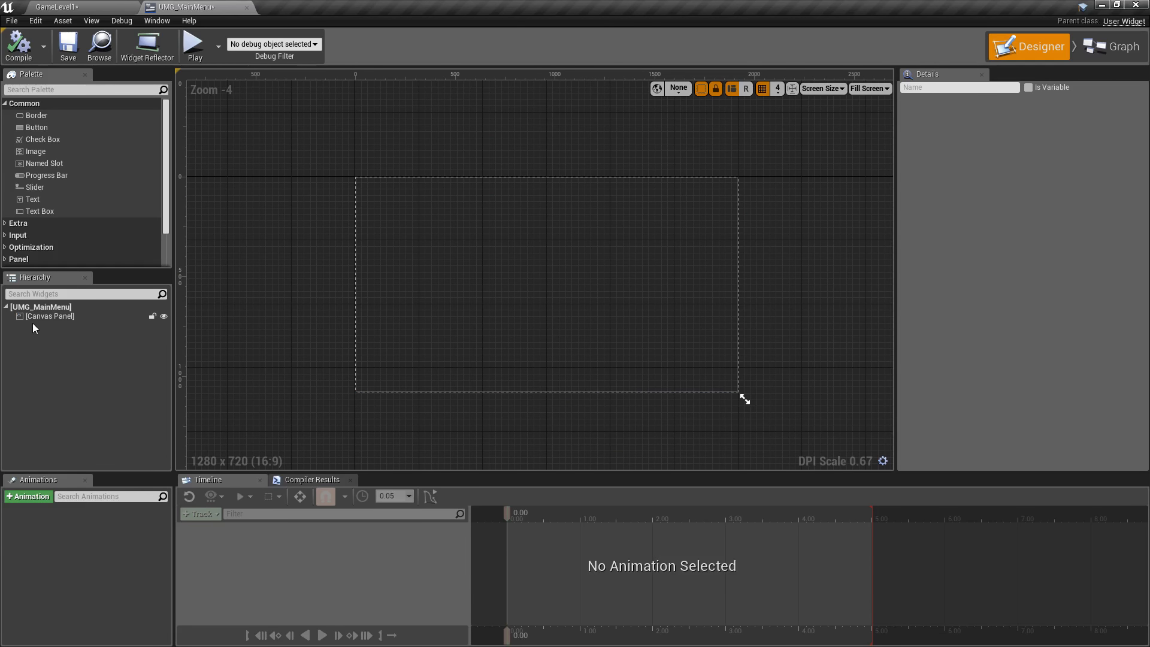
Add a Vertical Box of about 277 by 391 near the canvas middle and anchor it to the centre
scroll(59, 243, "down", 3)
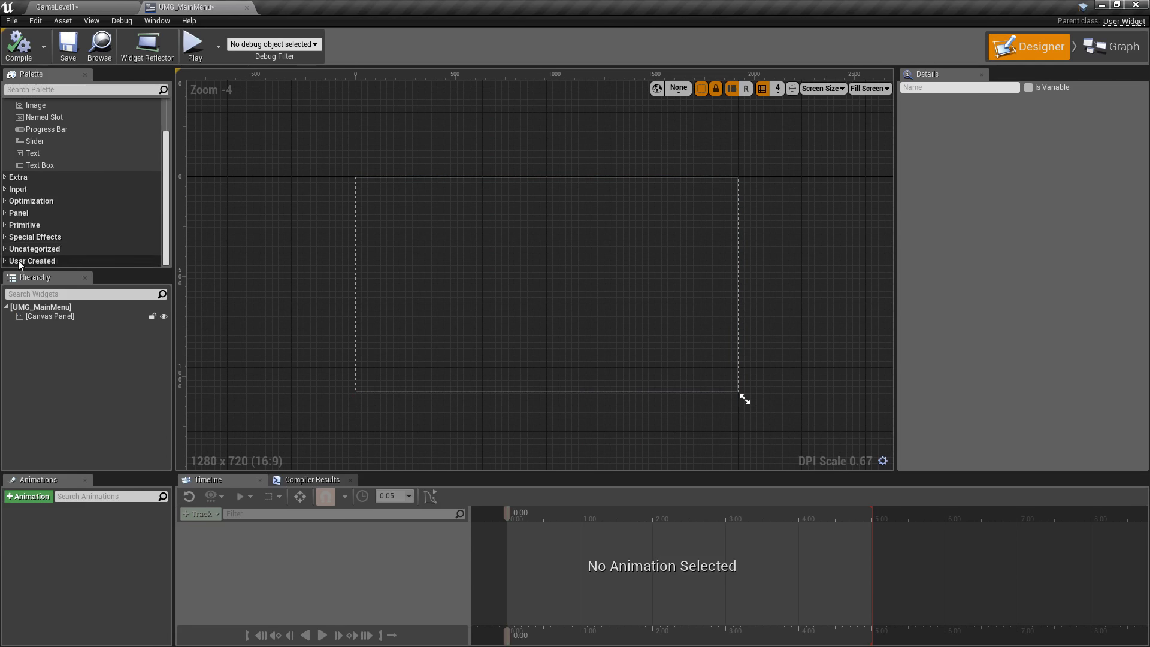
left_click(6, 212)
scroll(36, 233, "down", 5)
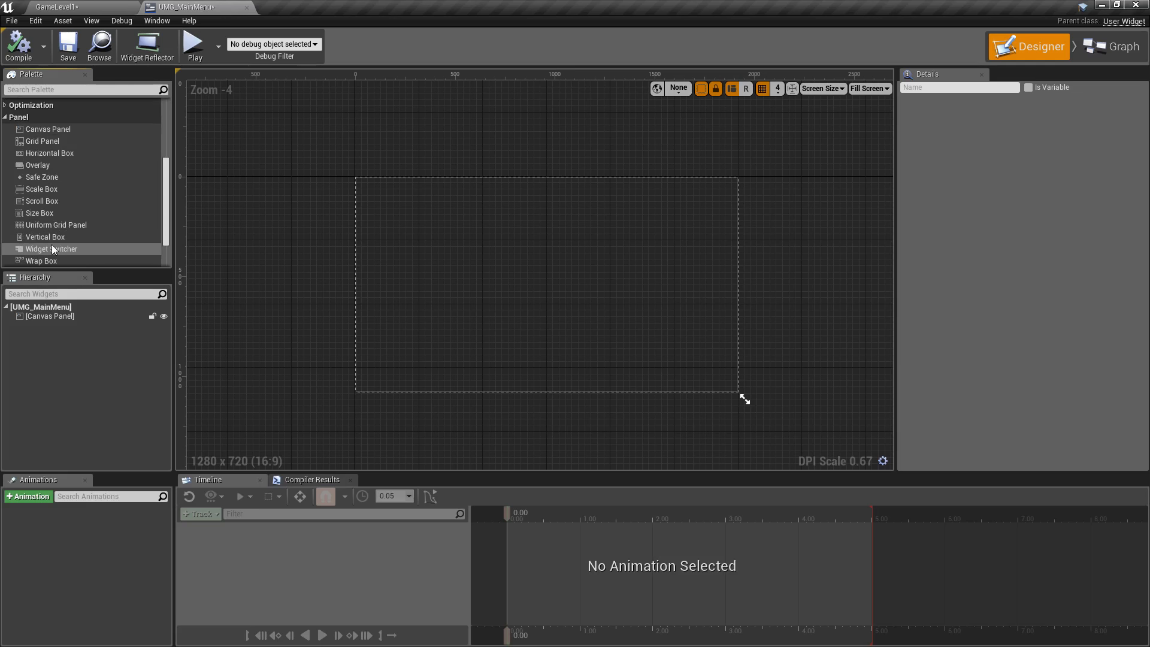
left_click_drag(43, 242, 551, 289)
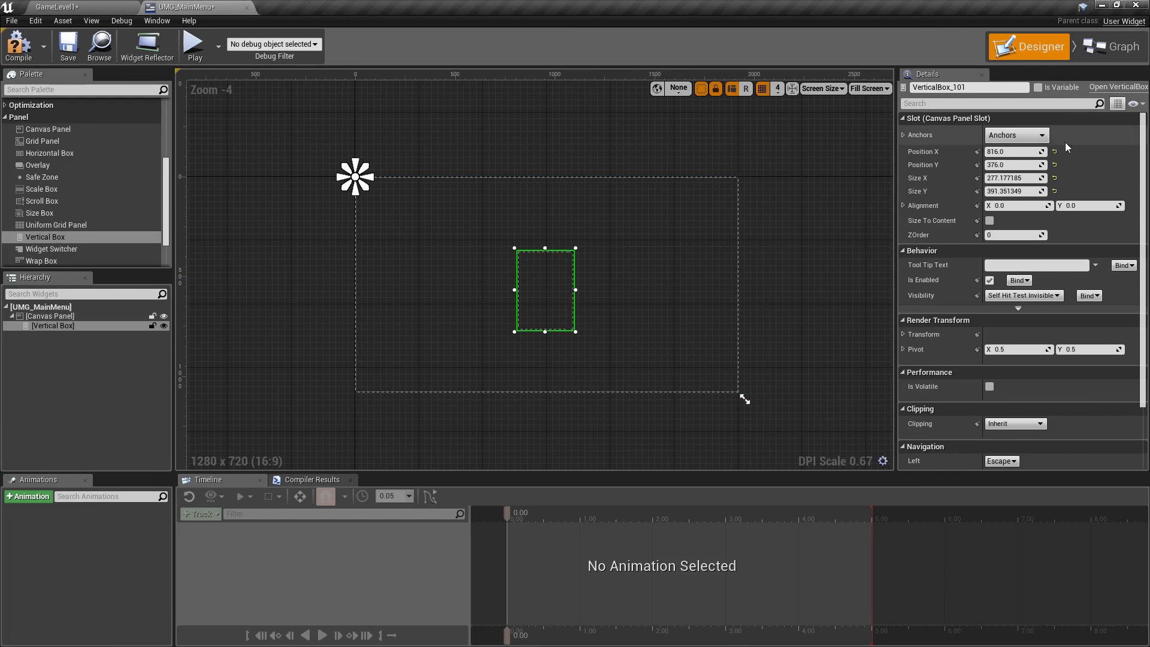
left_click(1017, 136)
left_click(1046, 207)
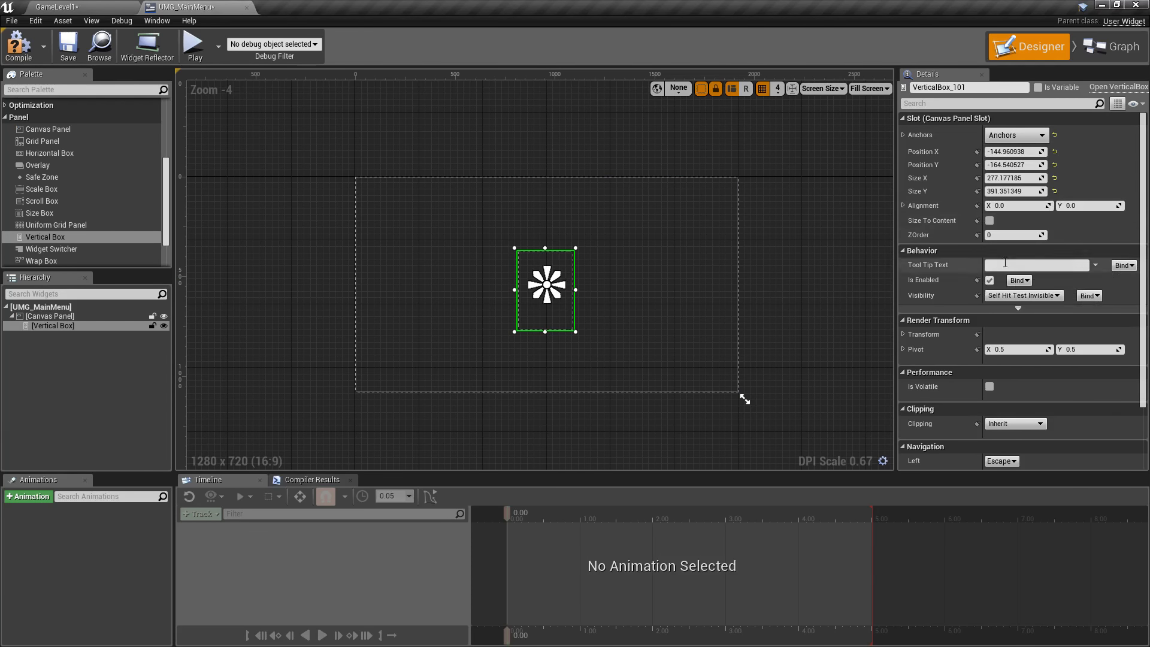
Set the vertical box's alignment to 0.5 in both X and Y
left_click(1019, 206)
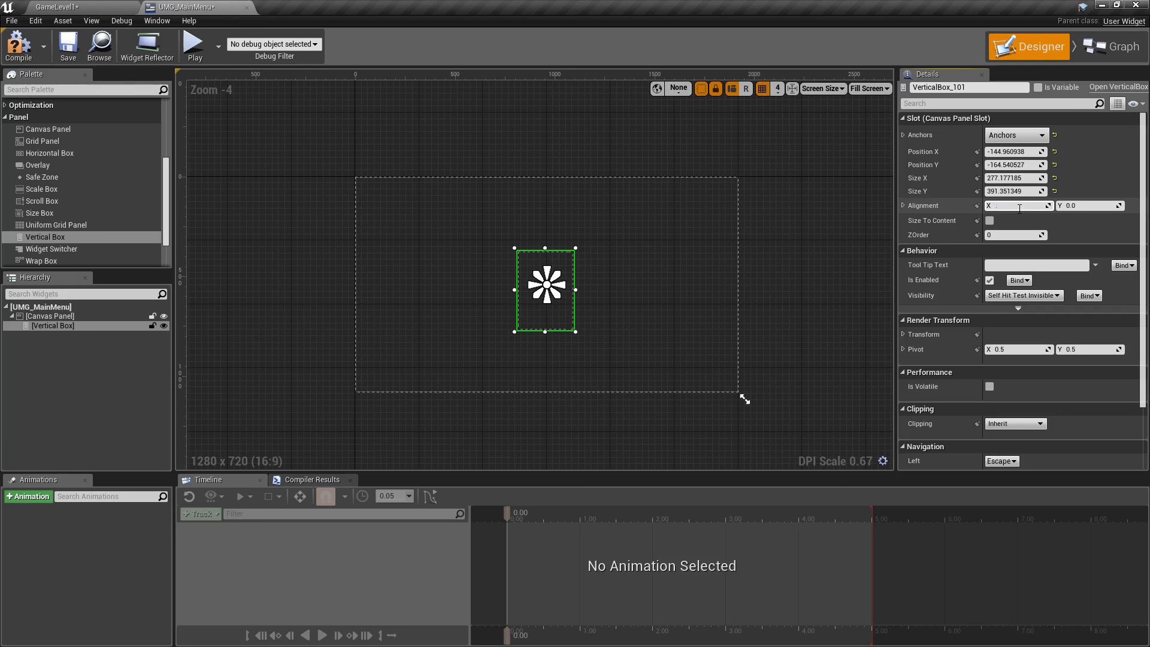
type("0.5")
key("Tab")
type("0.5")
key("Return")
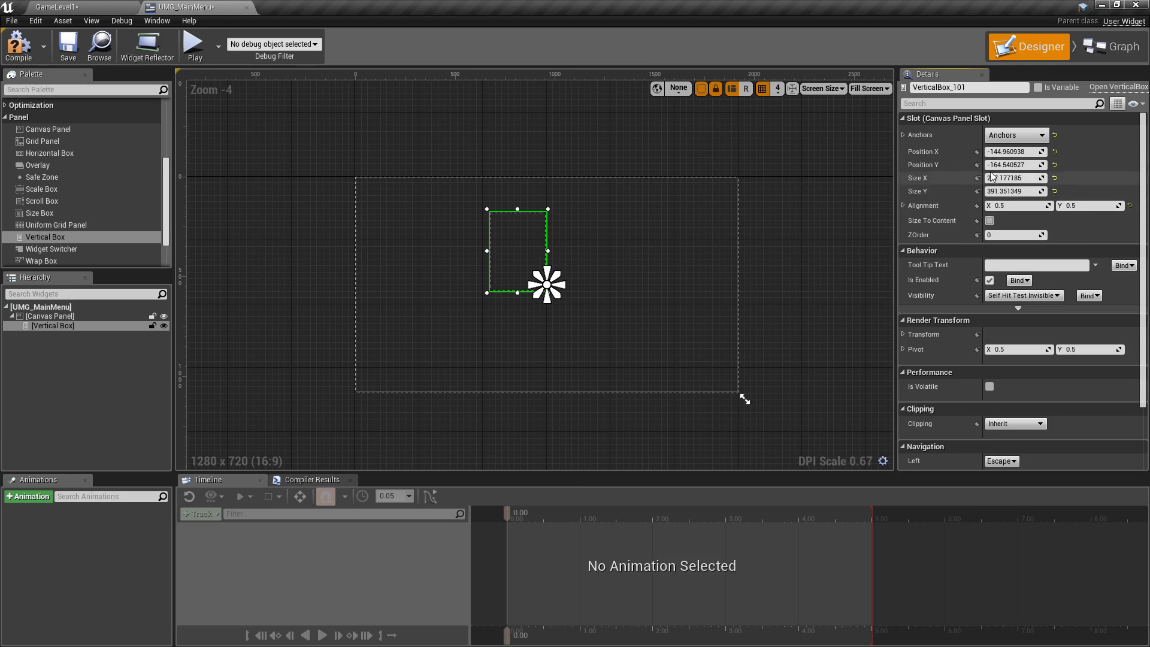
Reset the vertical box's position to 0, 0 and size to 100 by 30, and enable Size To Content
left_click(1054, 152)
left_click(1054, 164)
left_click(1054, 178)
left_click(1054, 191)
scroll(598, 273, "up", 3)
scroll(597, 273, "up", 4)
scroll(629, 275, "down", 7)
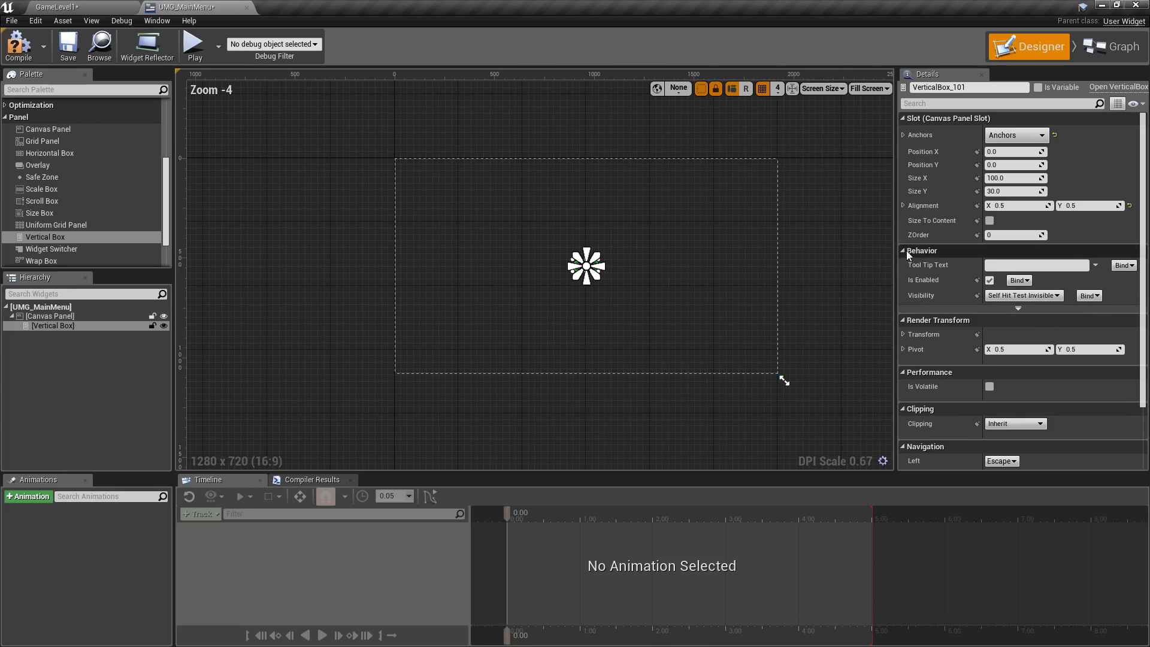
left_click(989, 220)
right_click_drag(695, 259, 689, 276)
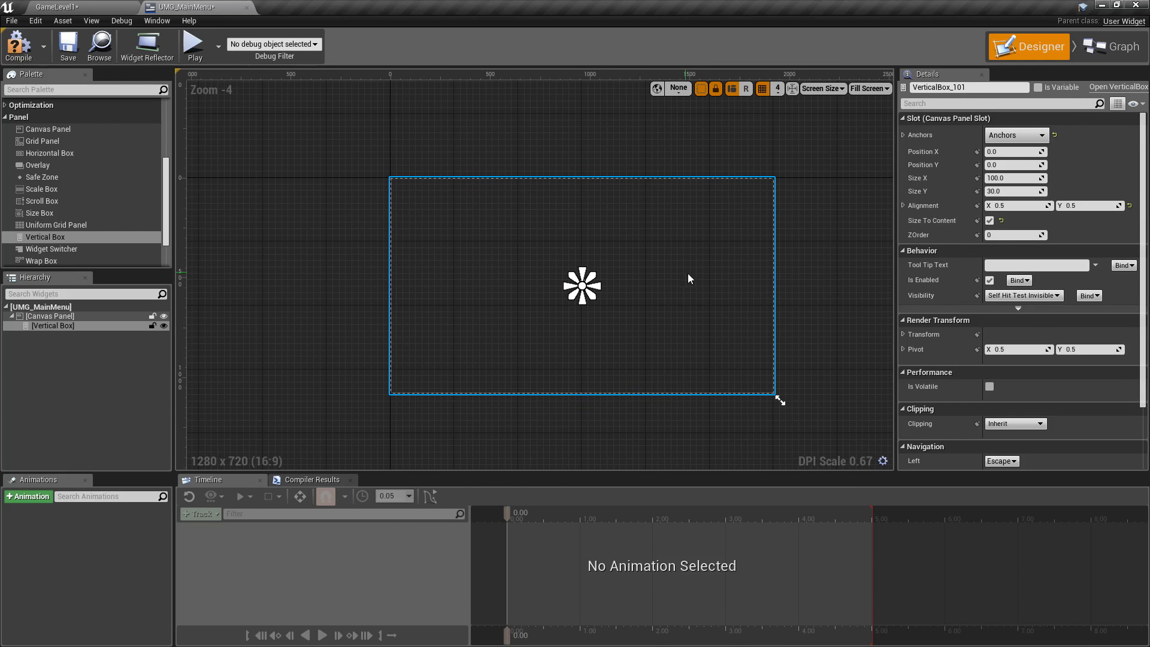
Add two Text widgets inside the vertical box
scroll(30, 189, "up", 3)
scroll(30, 189, "up", 3)
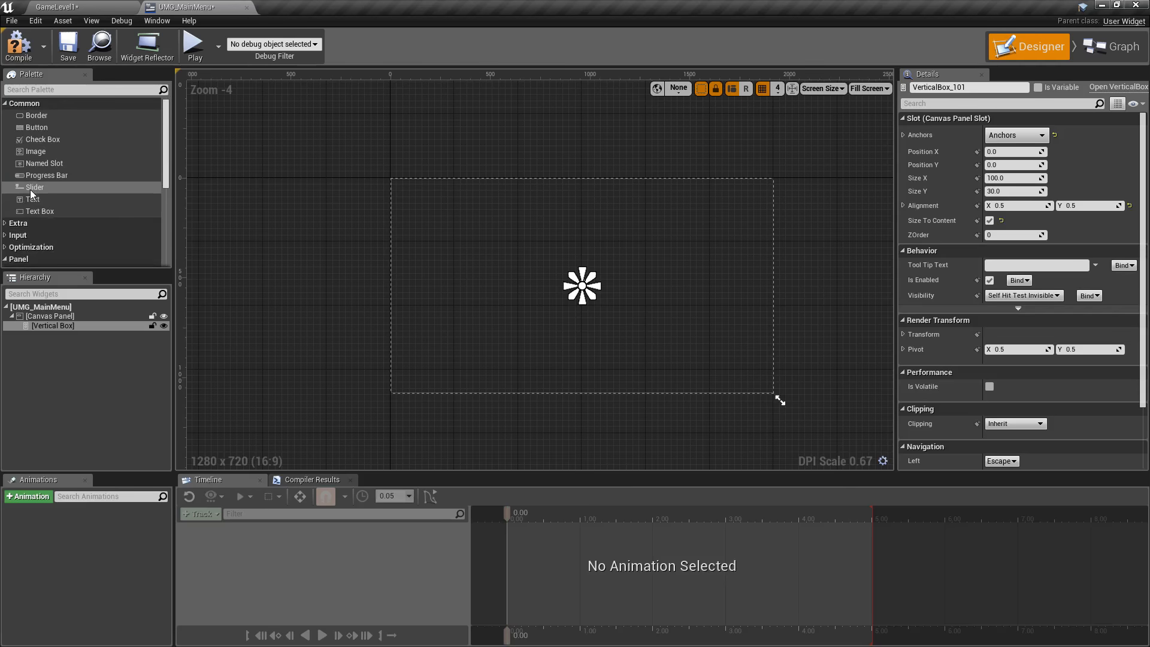
left_click_drag(37, 198, 55, 325)
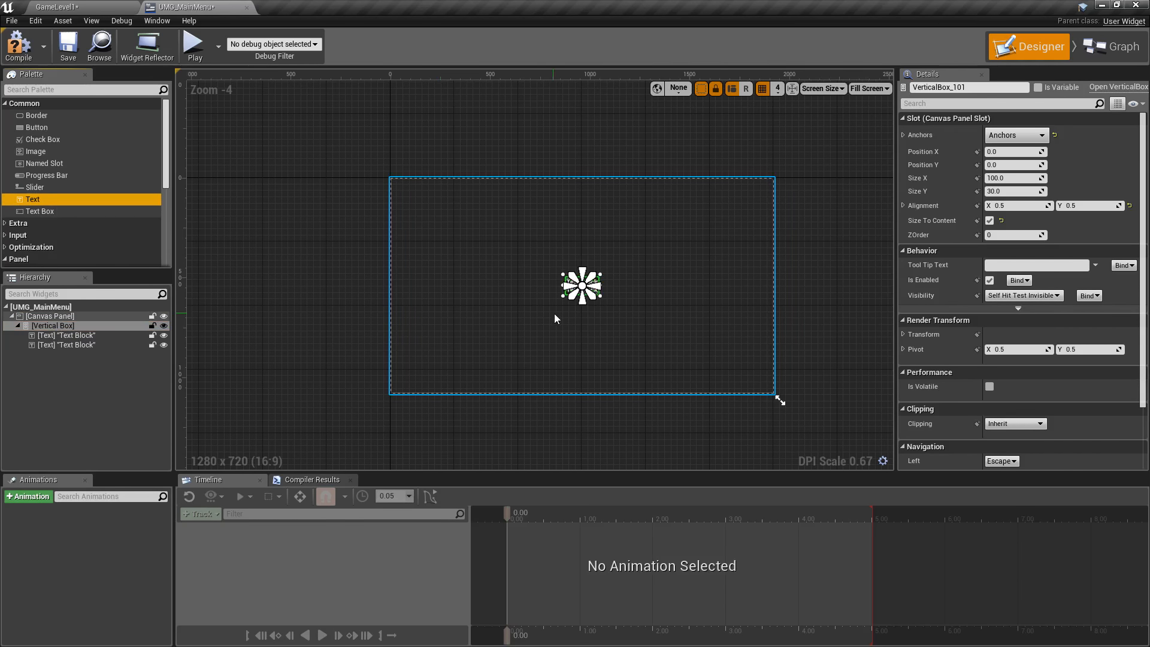
scroll(555, 314, "up", 7)
right_click_drag(587, 300, 605, 391)
left_click(662, 261)
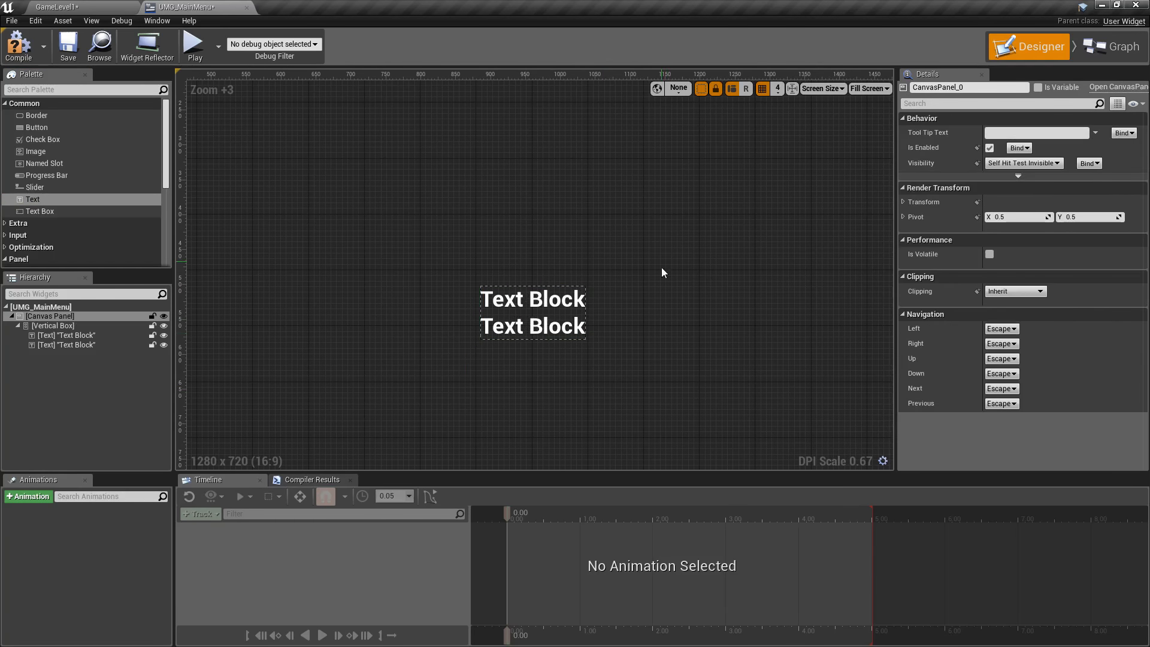
Set the bottom padding of the first text block to 20
scroll(653, 253, "down", 2)
left_click(63, 335)
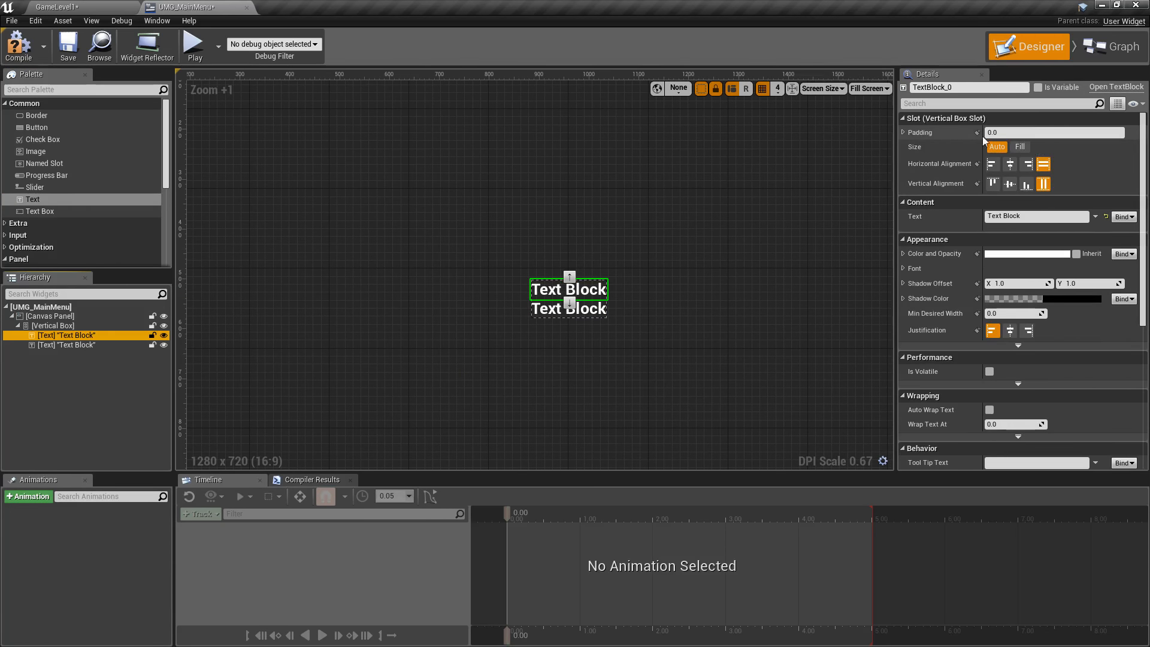
left_click(903, 133)
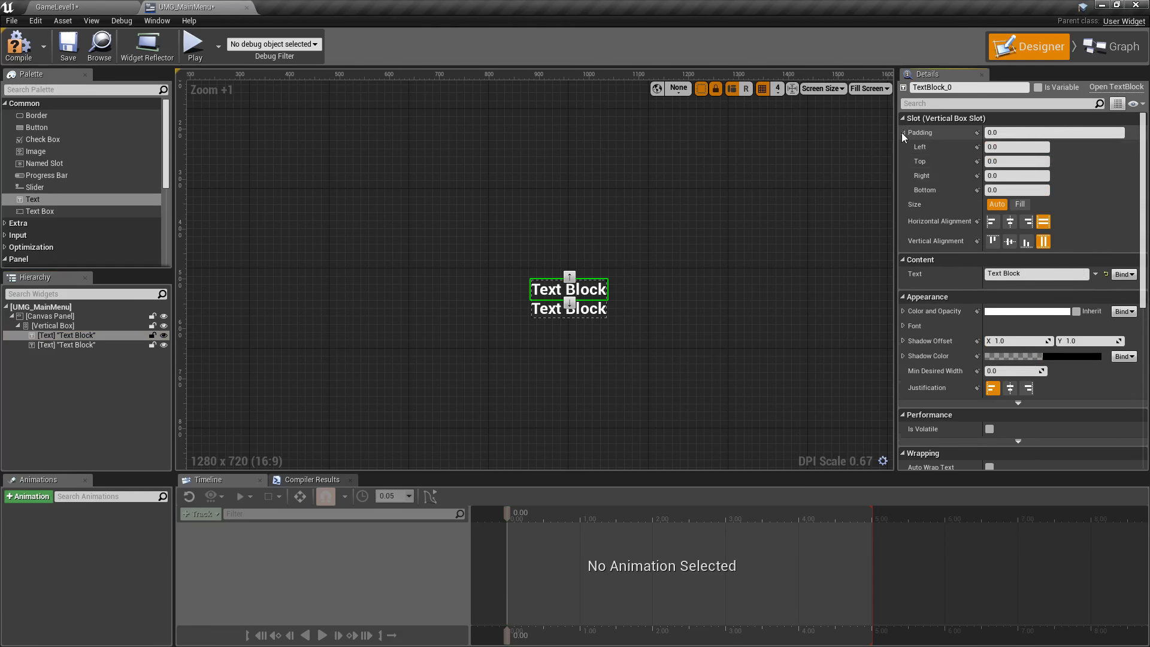
left_click(1015, 190)
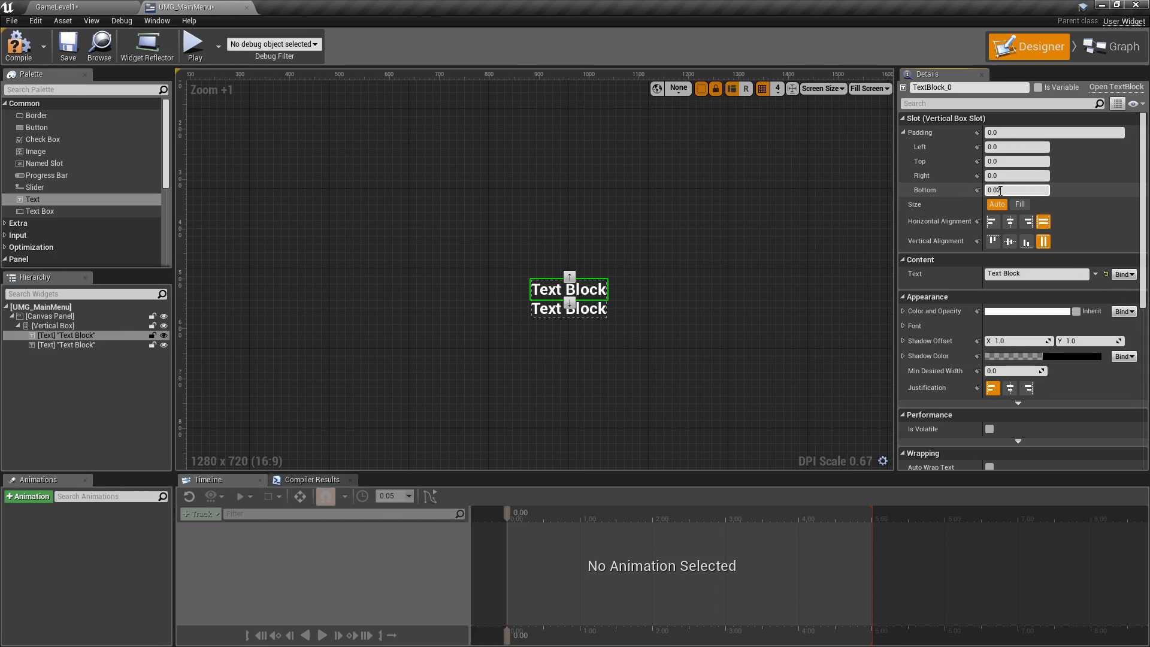
type("0.02")
key("Return")
type("20")
key("Return")
scroll(714, 228, "down", 3)
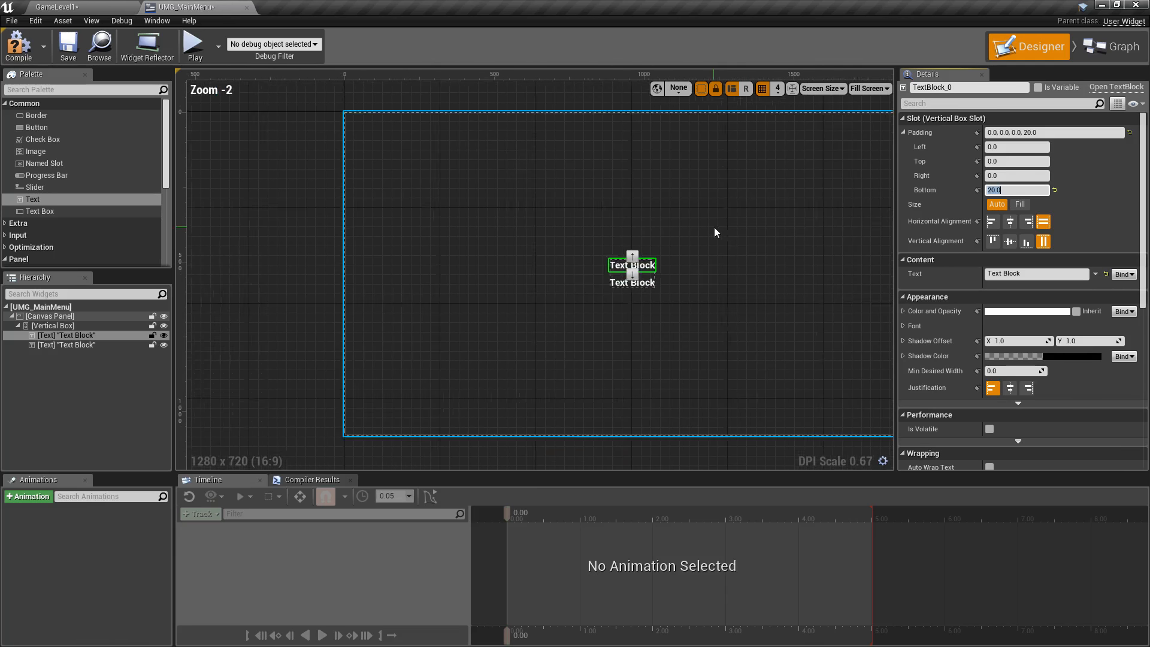
scroll(714, 227, "down", 1)
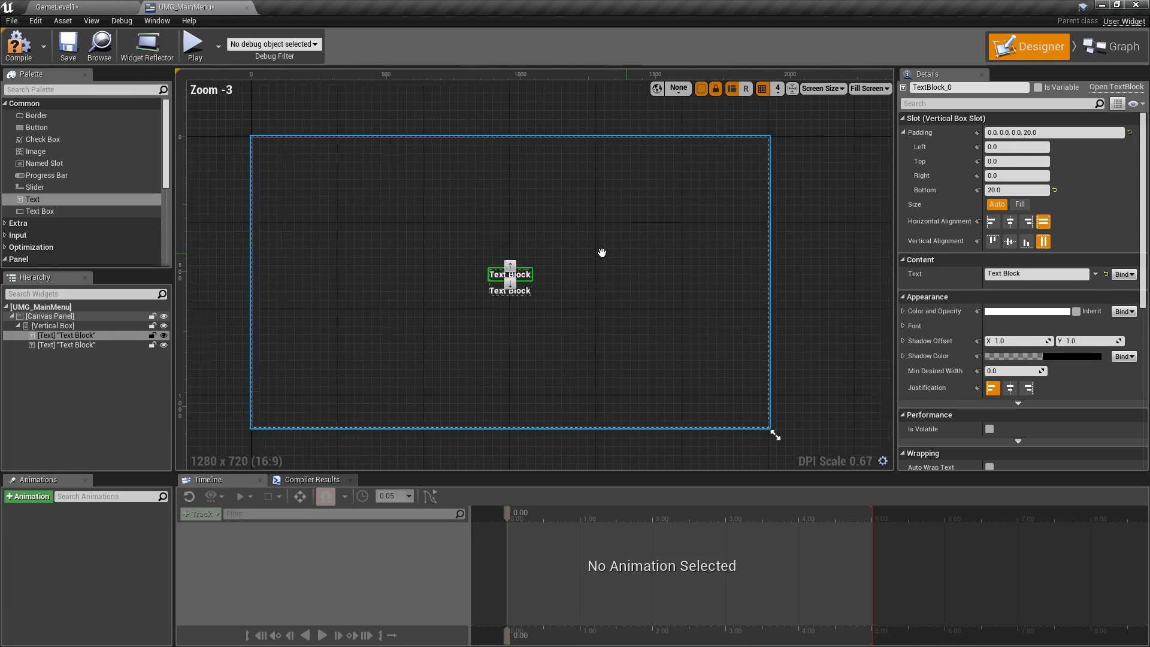
Set the font size of both text blocks to 32
left_click(79, 345, "ctrl")
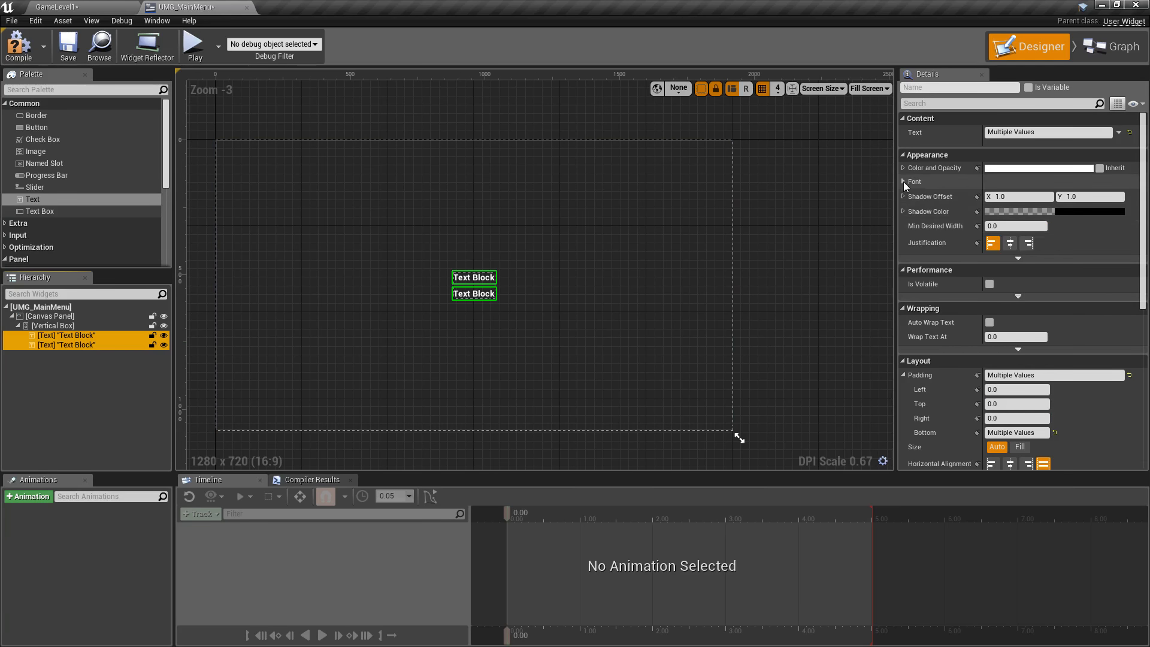
left_click(903, 182)
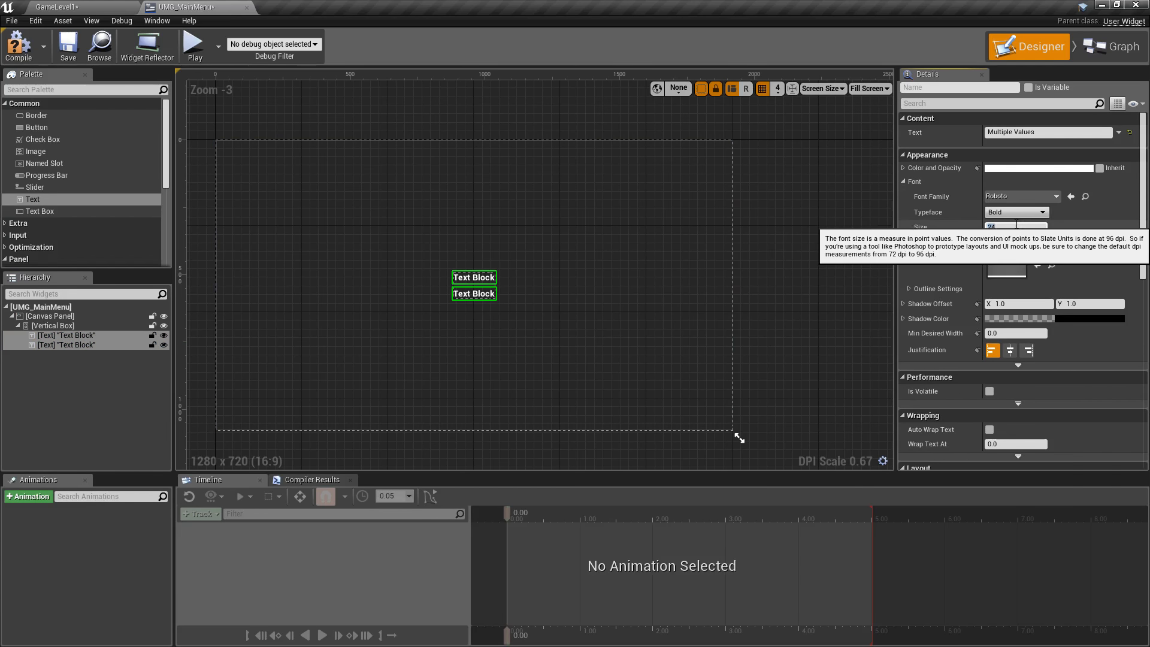
type("30")
key("Return")
right_click_drag(625, 332, 703, 342)
left_click(695, 337)
Change the upper text block's text to "Start Game"
left_click(552, 286)
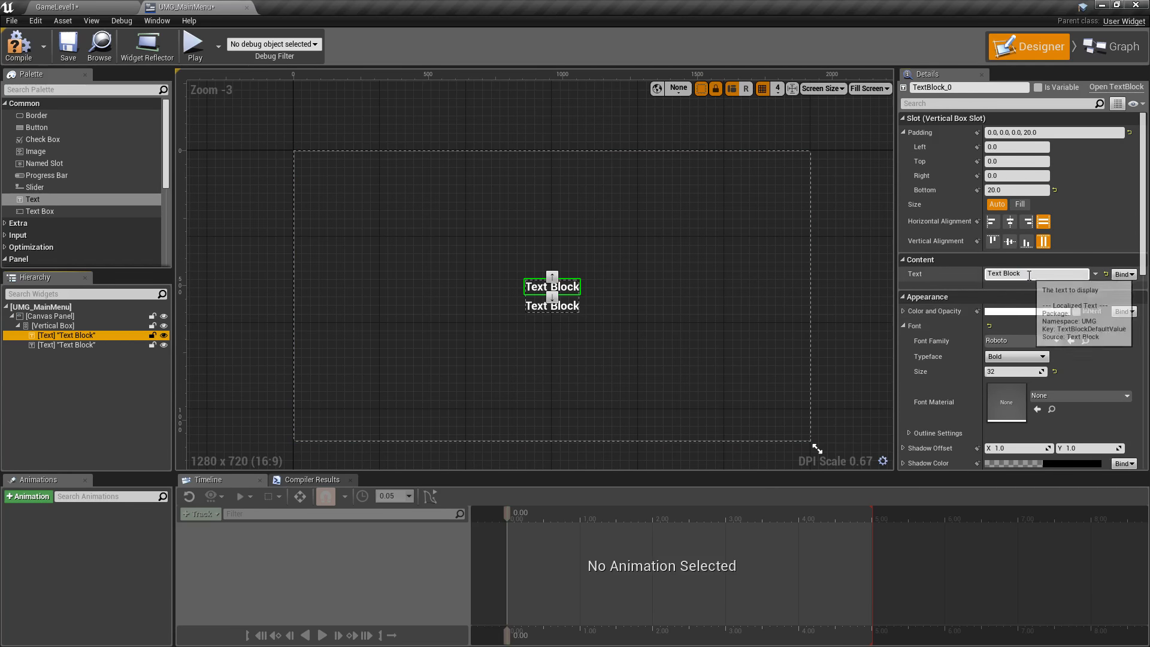
left_click(1029, 276)
type("Start Gam")
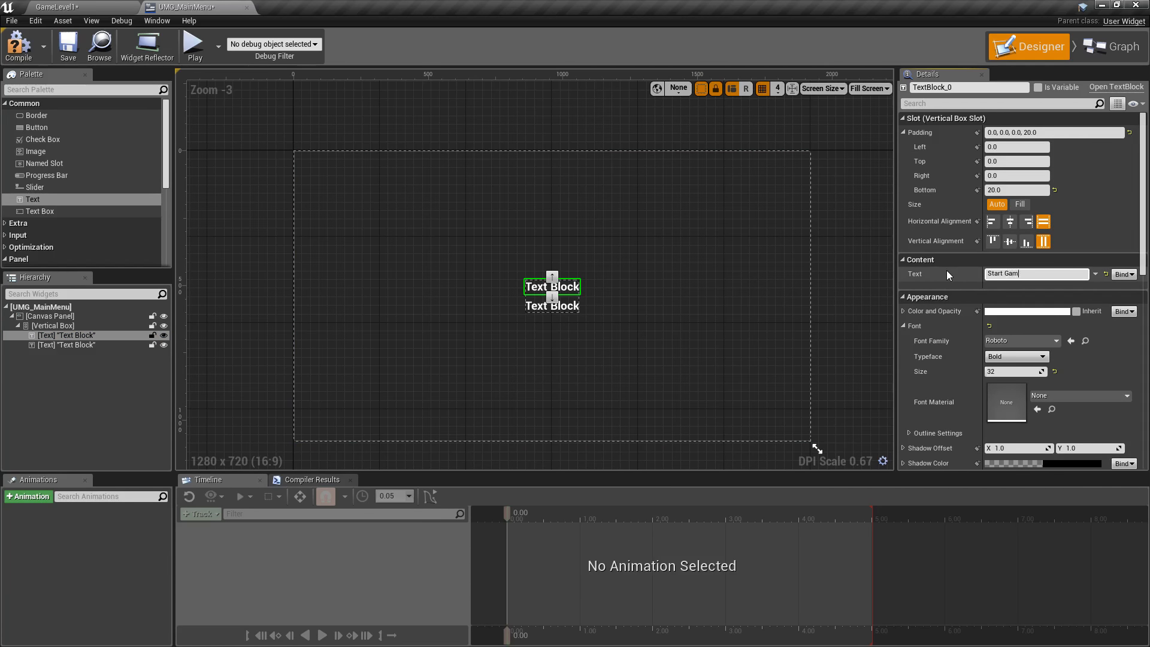
type("e")
key("Return")
Change the lower text block's text to "Quit Game"
left_click(67, 345)
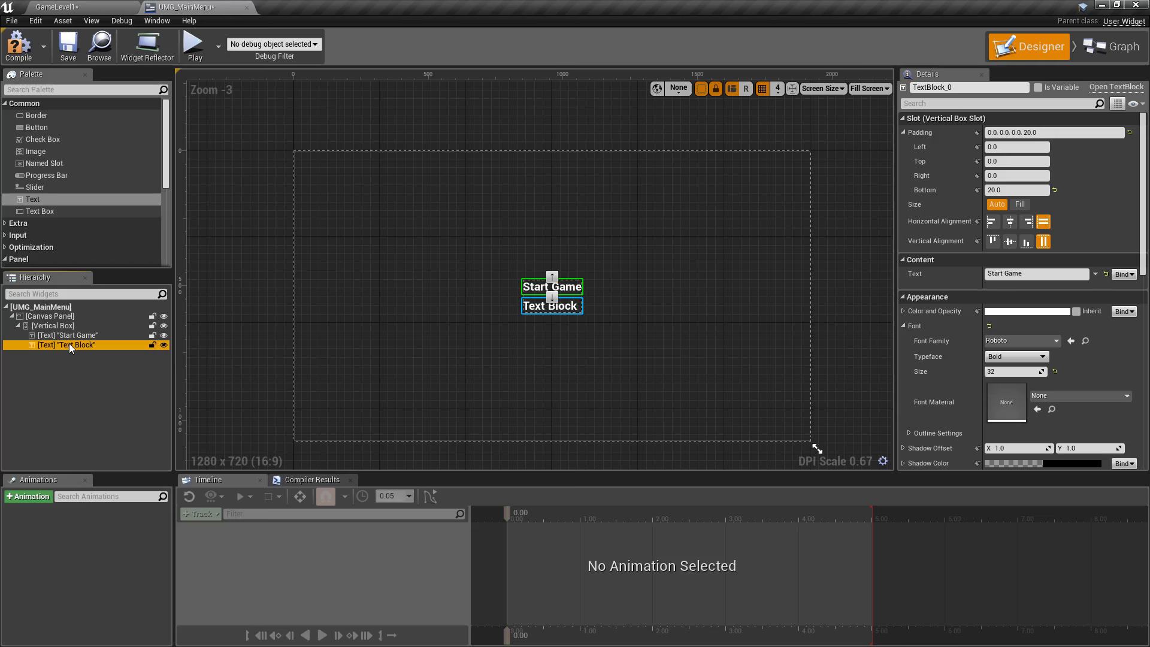
left_click(1018, 274)
type("Quit Game")
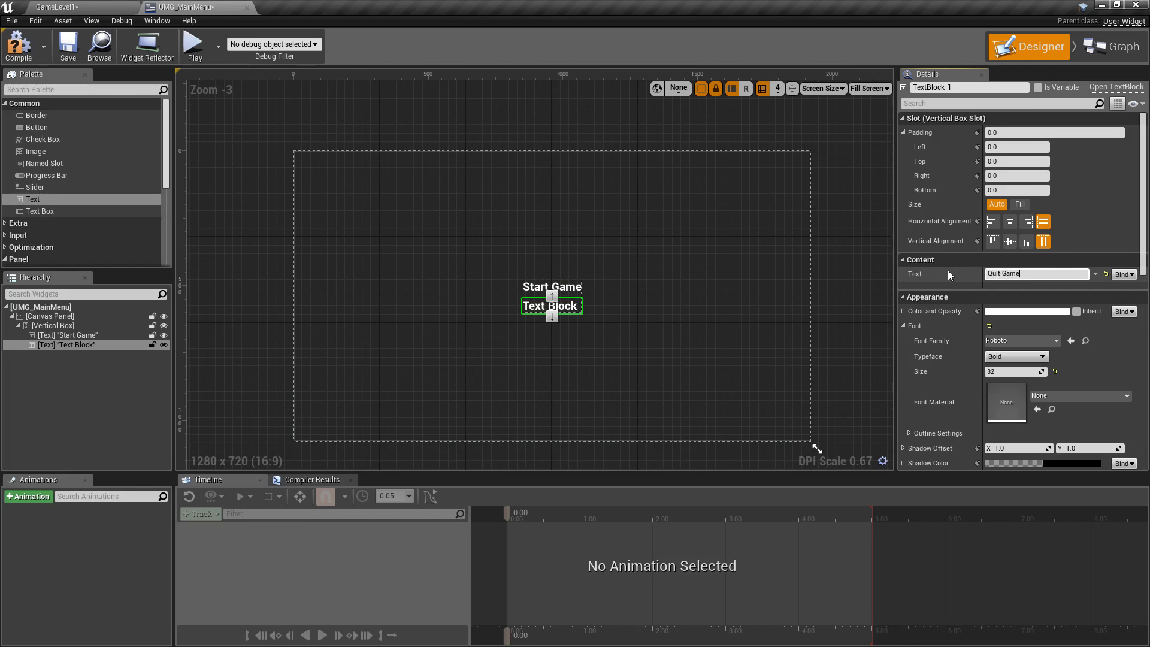
key("Return")
left_click(666, 354)
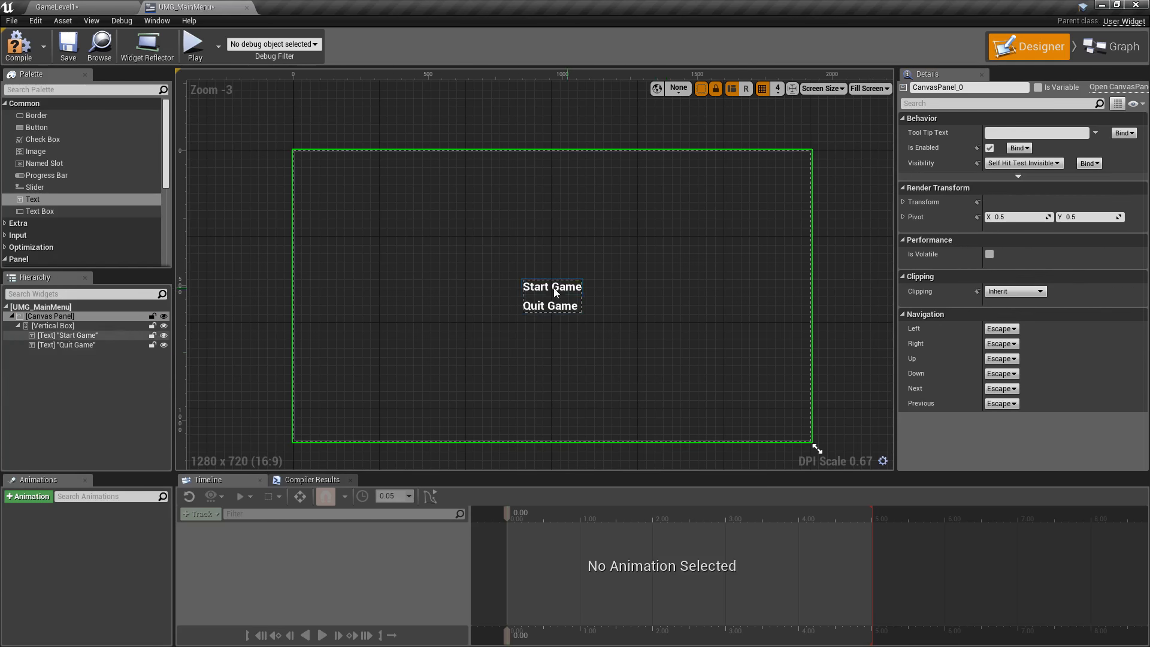
Center the Quit Game text horizontally and vertically within its vertical box slot
left_click(551, 307)
left_click(1010, 222)
left_click(742, 290)
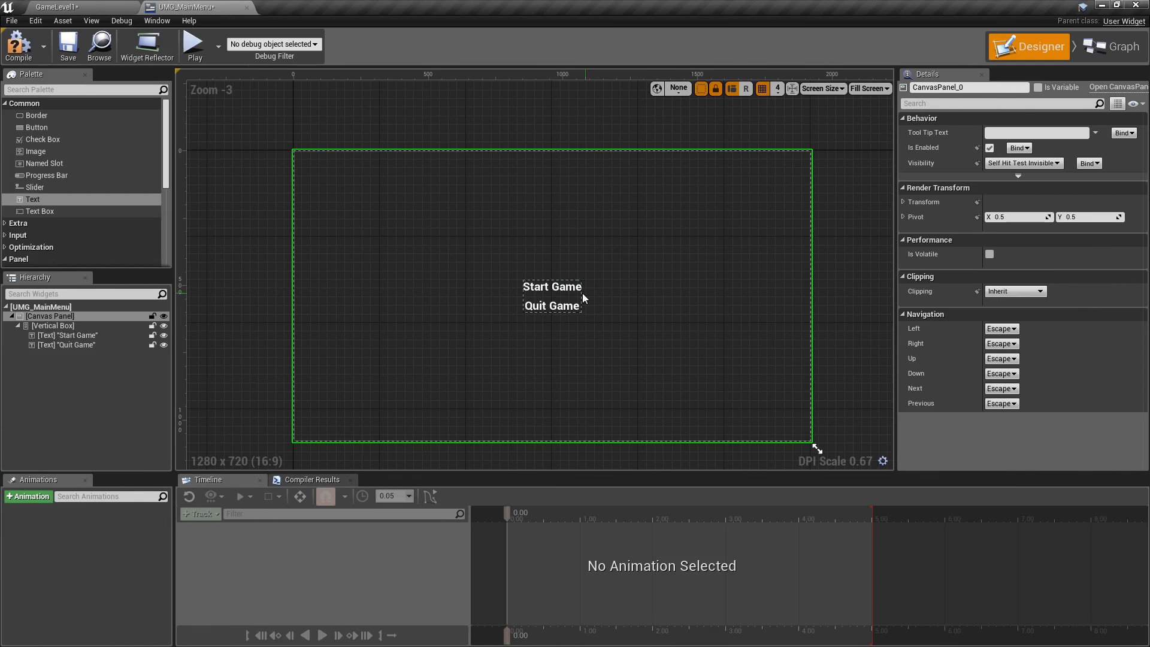
Set the Quit Game text's justification to center
left_click(551, 287)
left_click(552, 306)
scroll(980, 372, "down", 5)
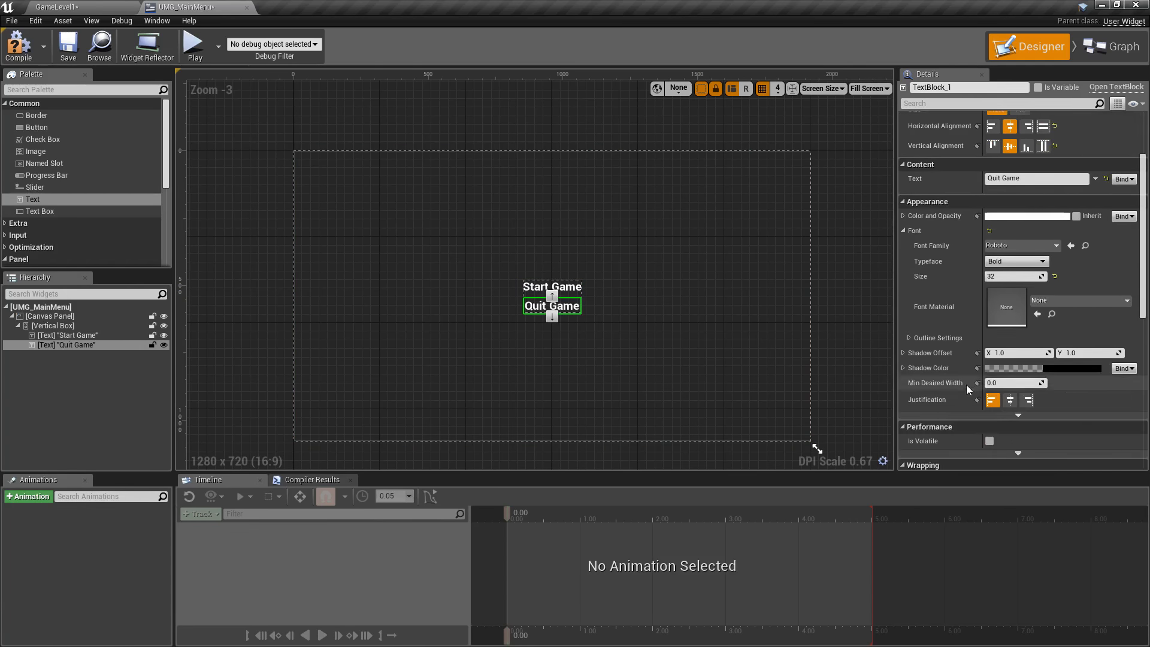
left_click(1010, 360)
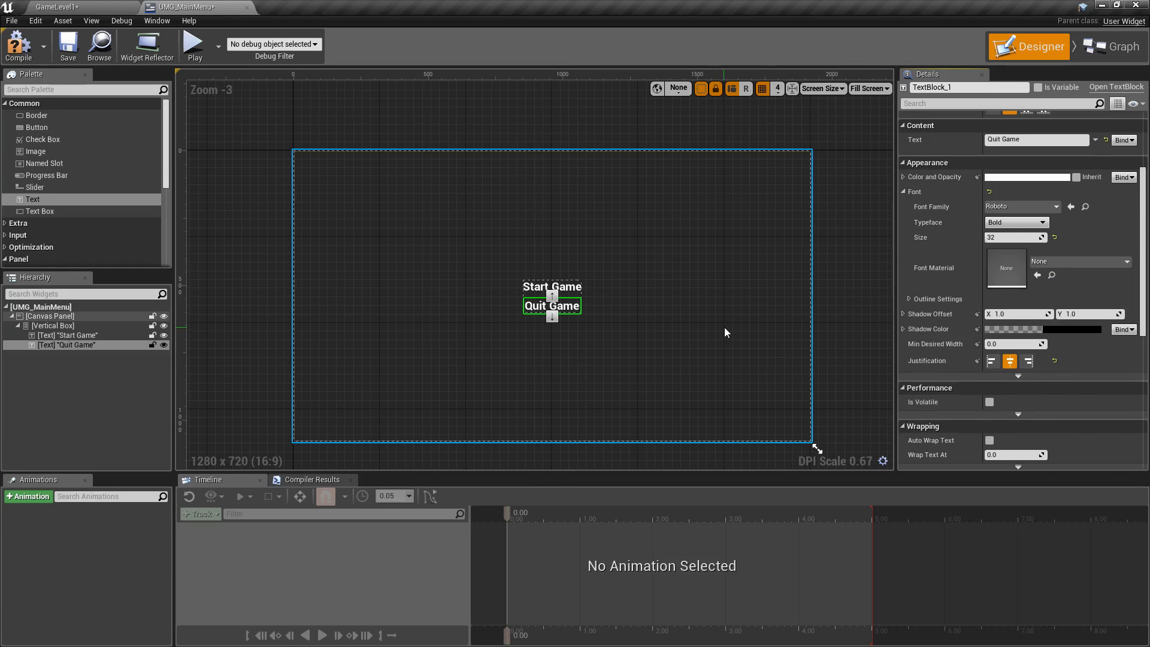
left_click(723, 331)
scroll(677, 307, "up", 4)
scroll(677, 306, "down", 2)
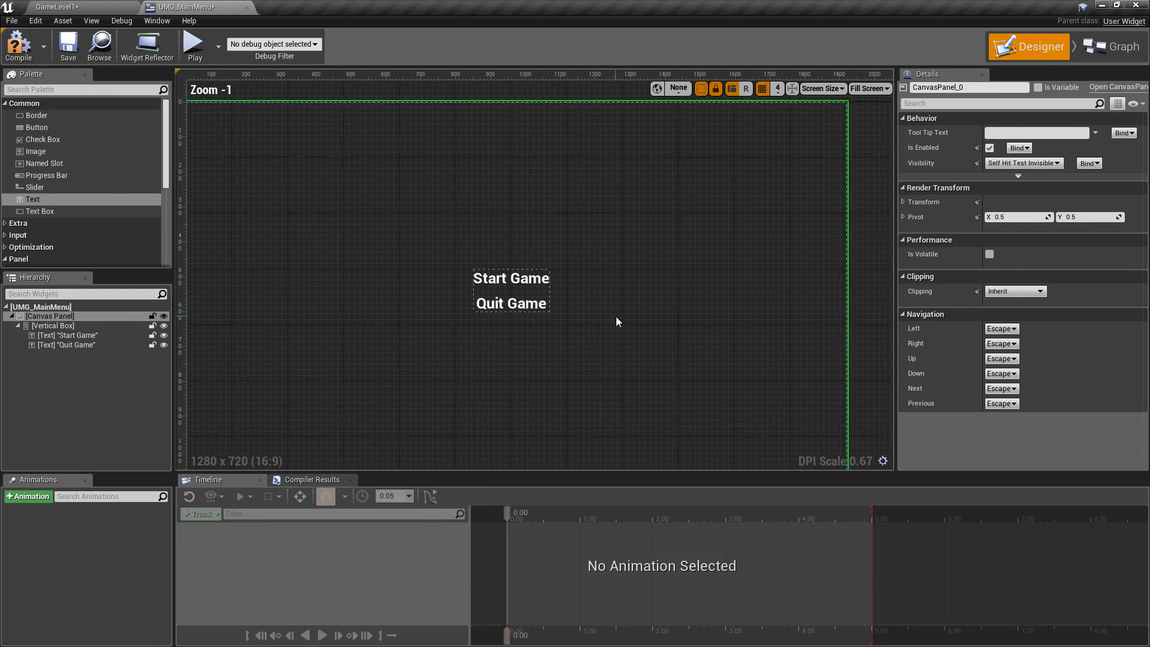
scroll(616, 321, "down", 2)
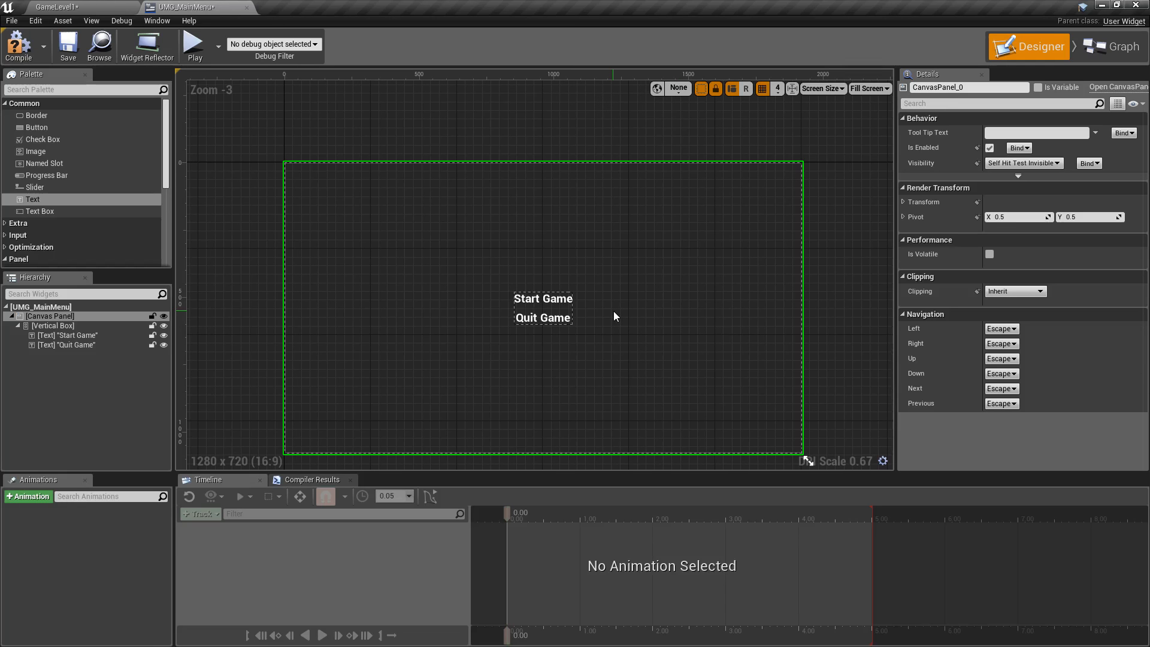
Examine the Start Game text's properties and the widget blueprint's overridable functions for mouse click handling
left_click(72, 336)
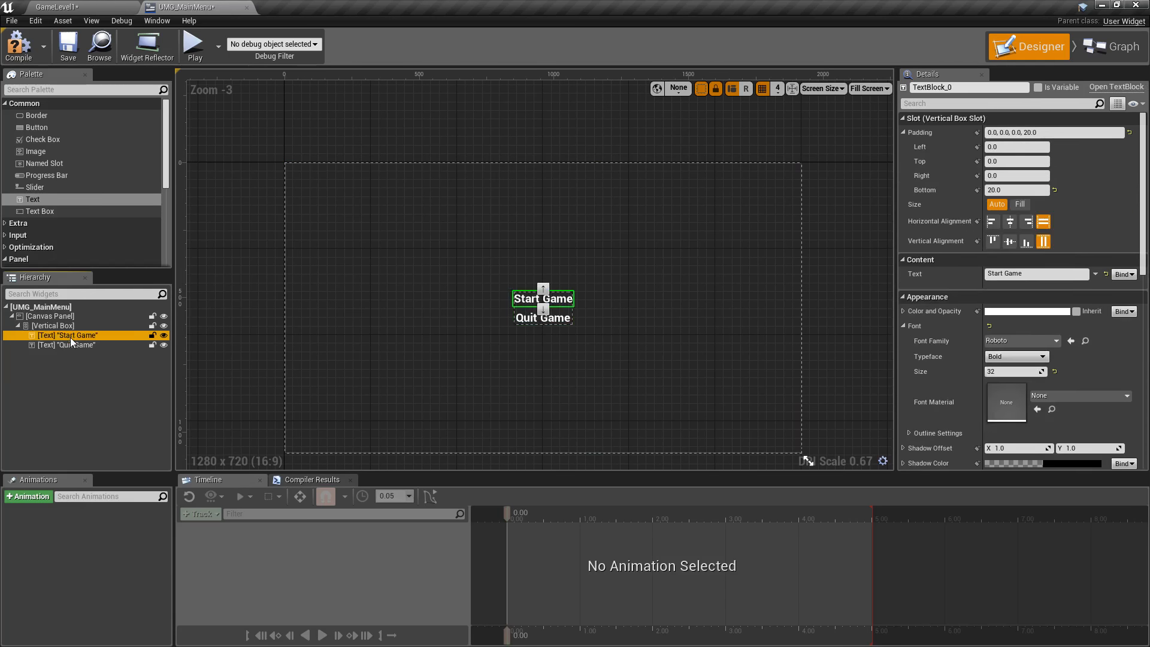
scroll(1011, 379, "down", 8)
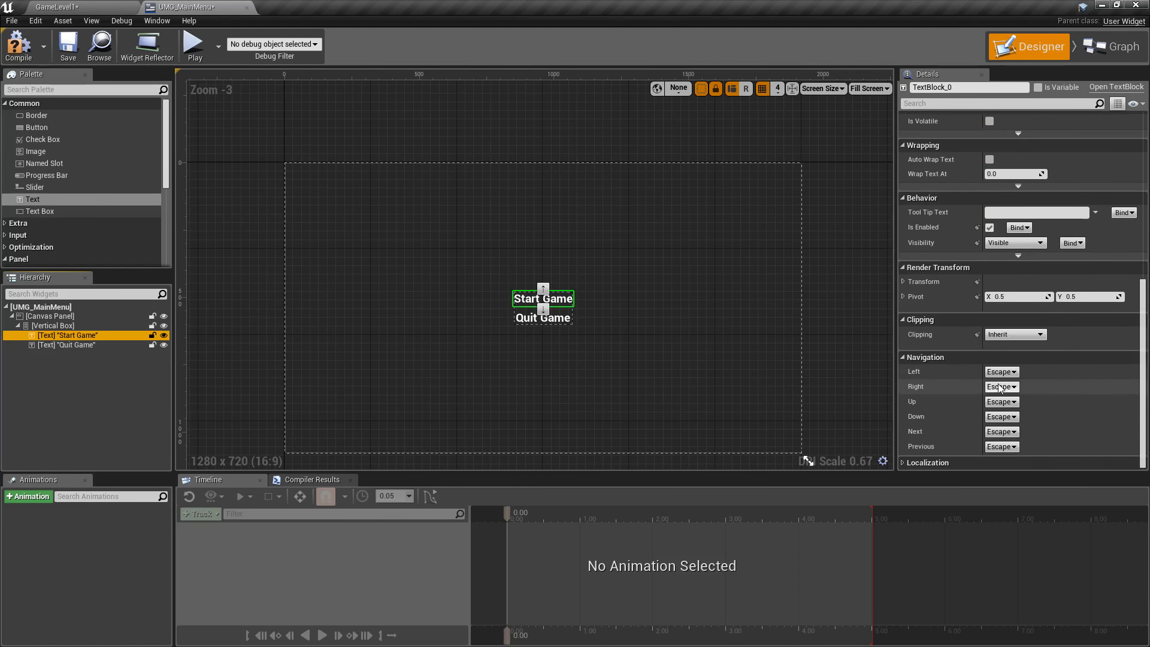
scroll(1145, 325, "up", 10)
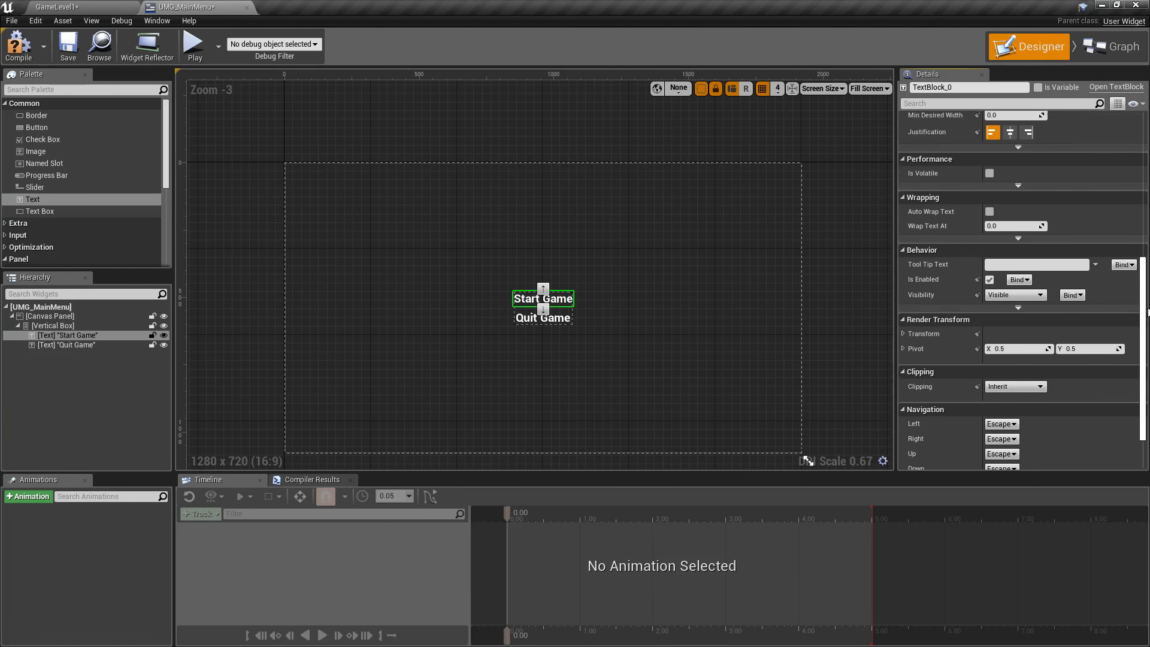
left_click(1108, 46)
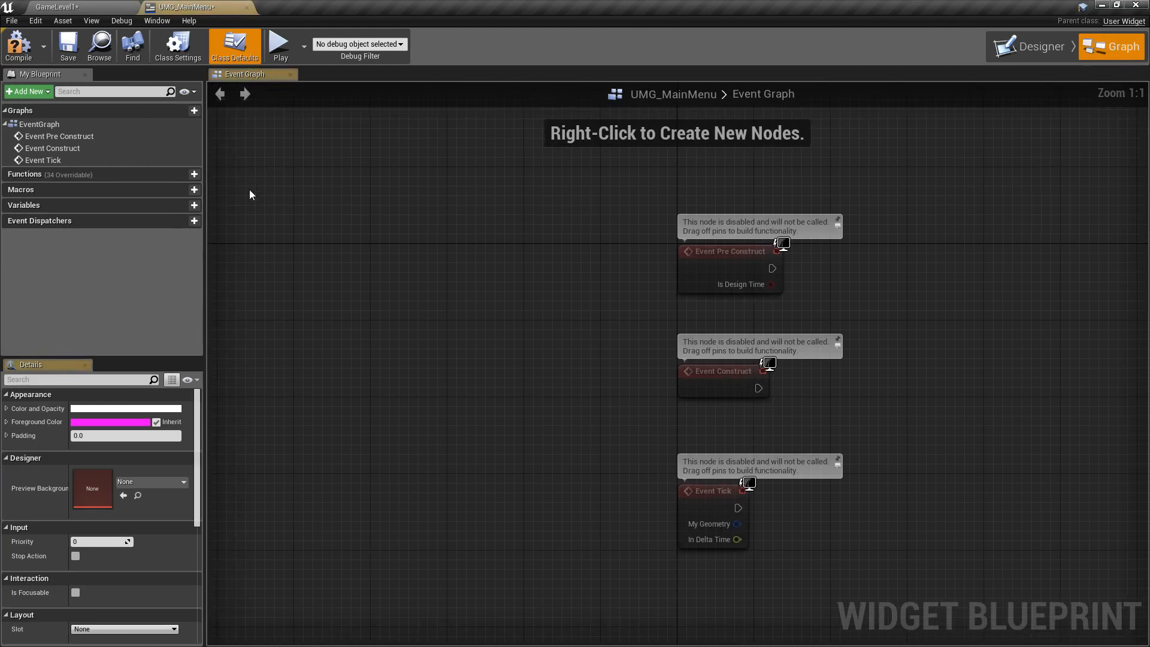
left_click(146, 173)
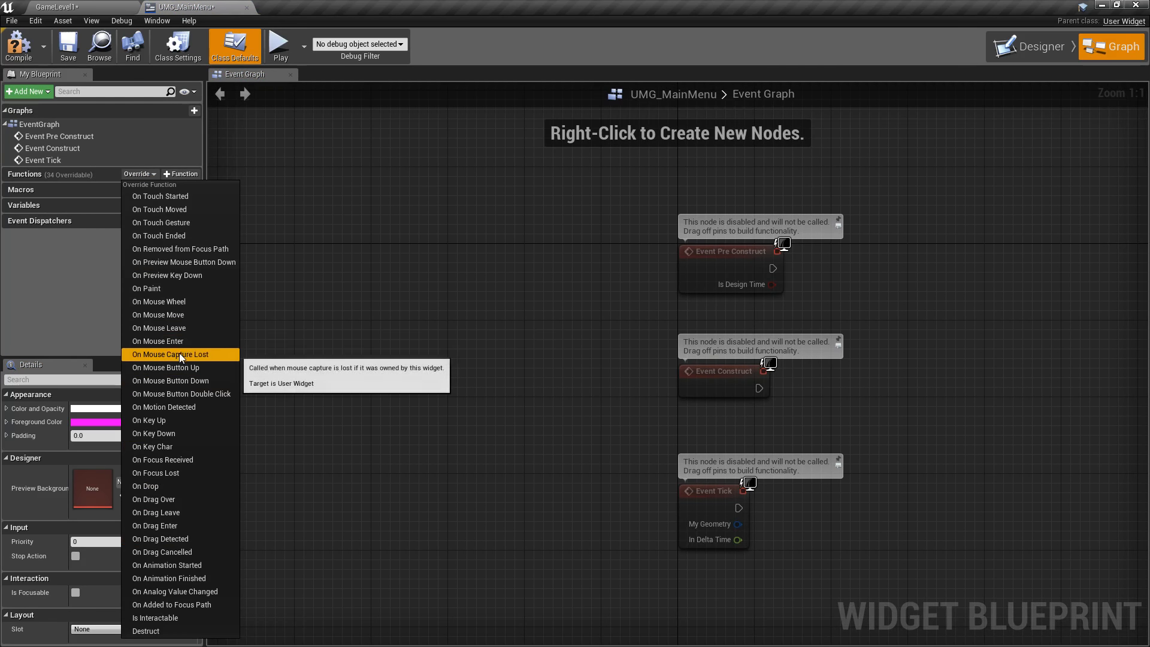
left_click(412, 301)
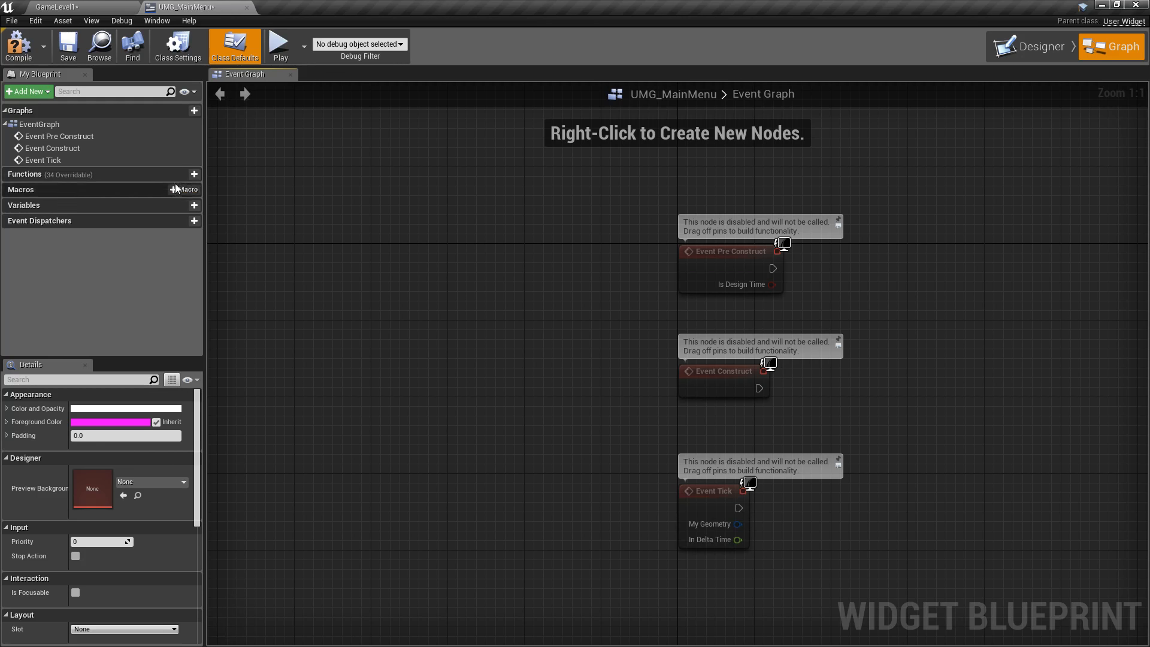
right_click_drag(340, 256, 309, 262)
left_click(1023, 52)
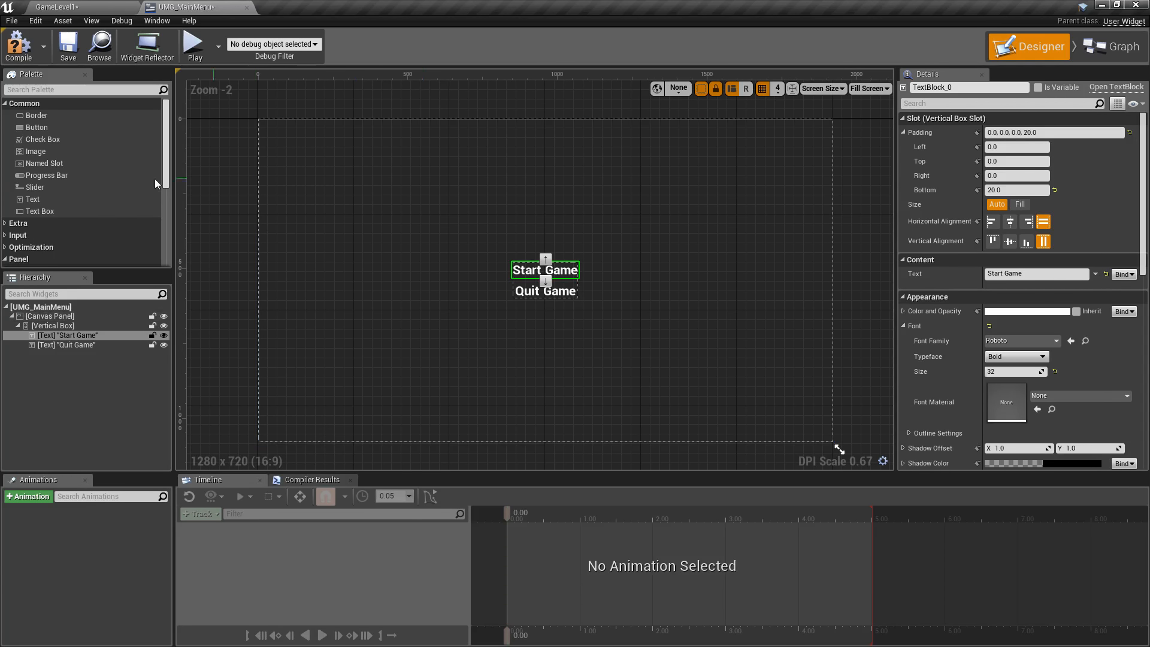
Wrap the Start Game text in a Button widget
left_click(37, 128)
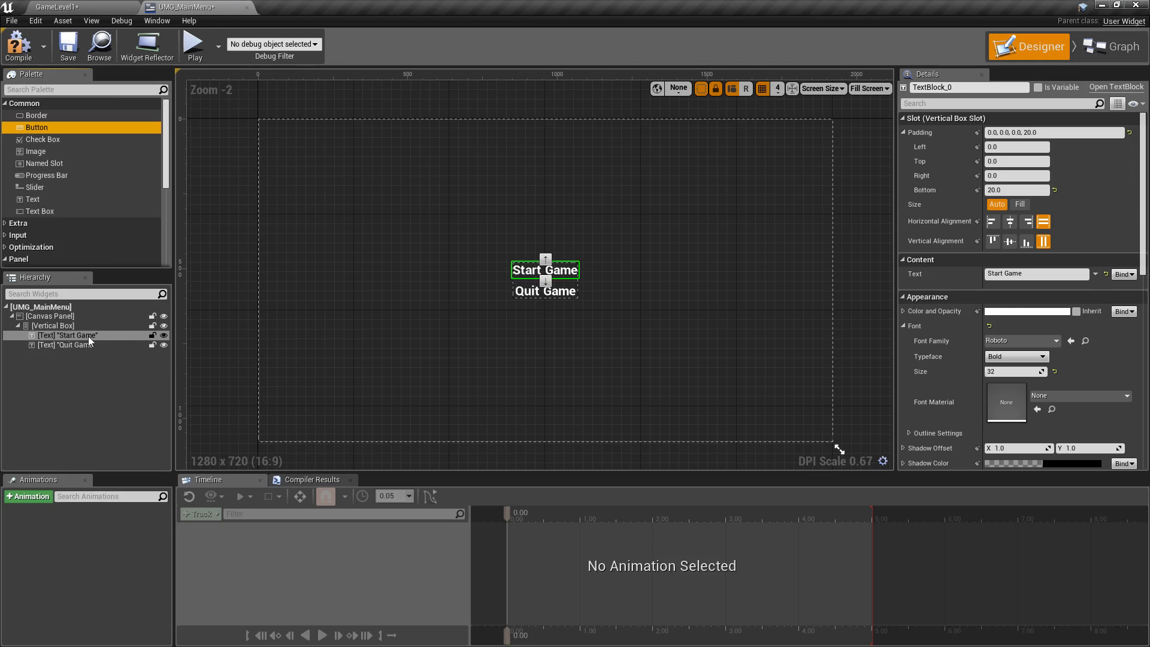
right_click(68, 338)
left_click(53, 335)
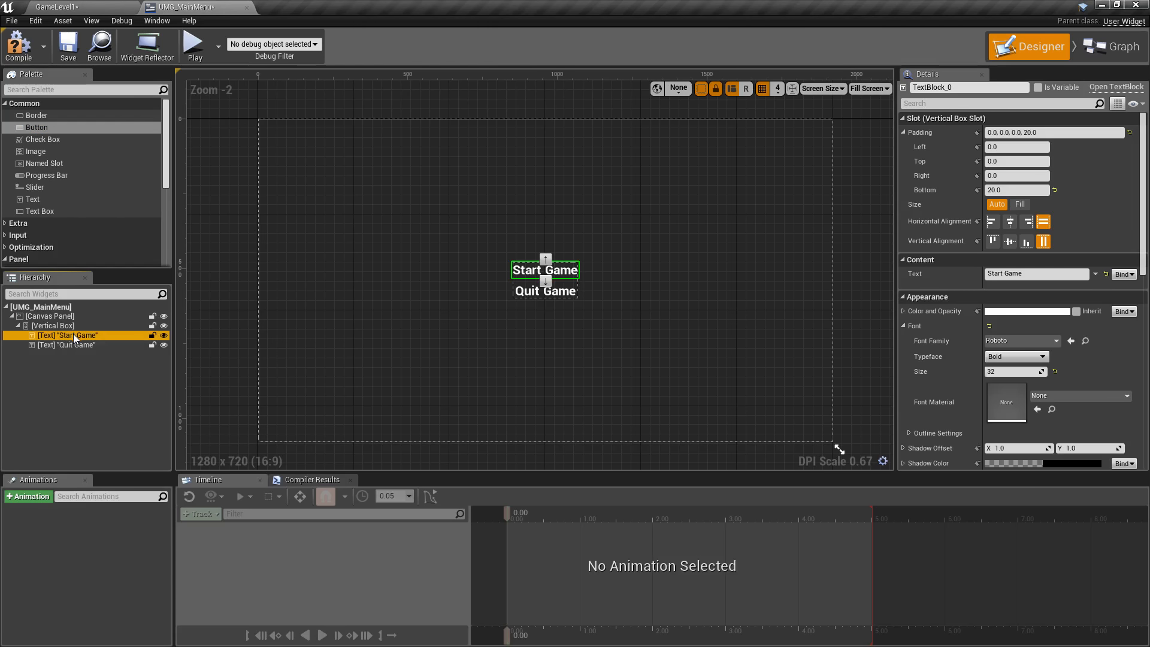
right_click(74, 339)
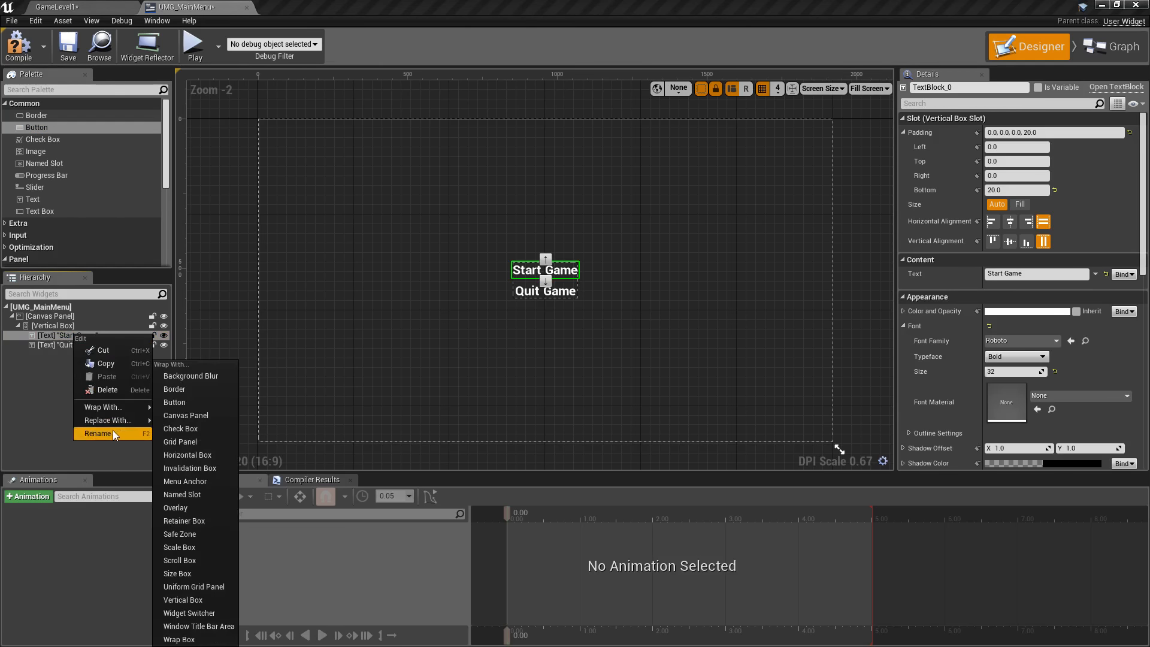
left_click(189, 402)
Wrap the Quit Game text in its own Button widget
left_click(75, 355)
right_click(75, 356)
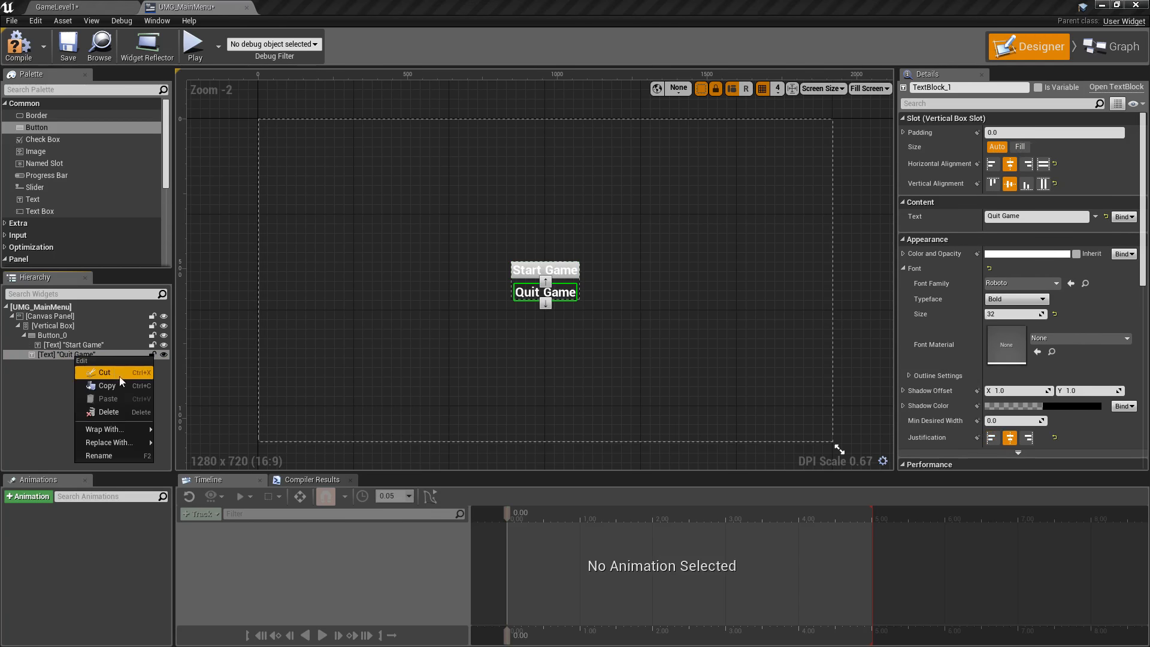
mouse_move(121, 431)
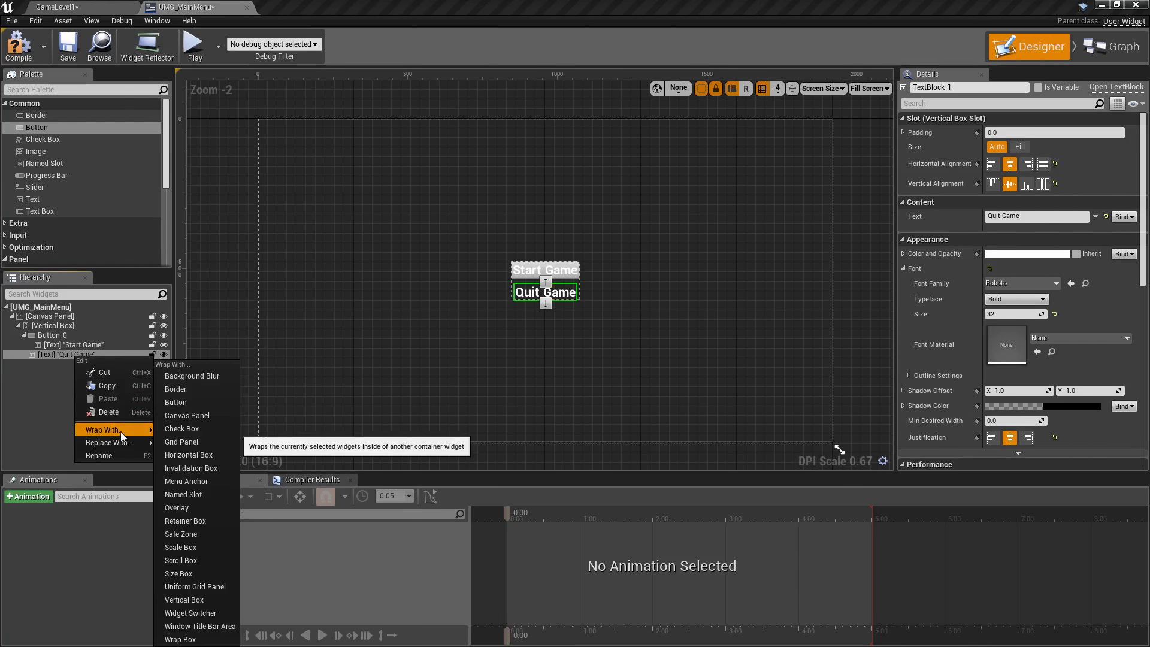
left_click(182, 399)
left_click(490, 387)
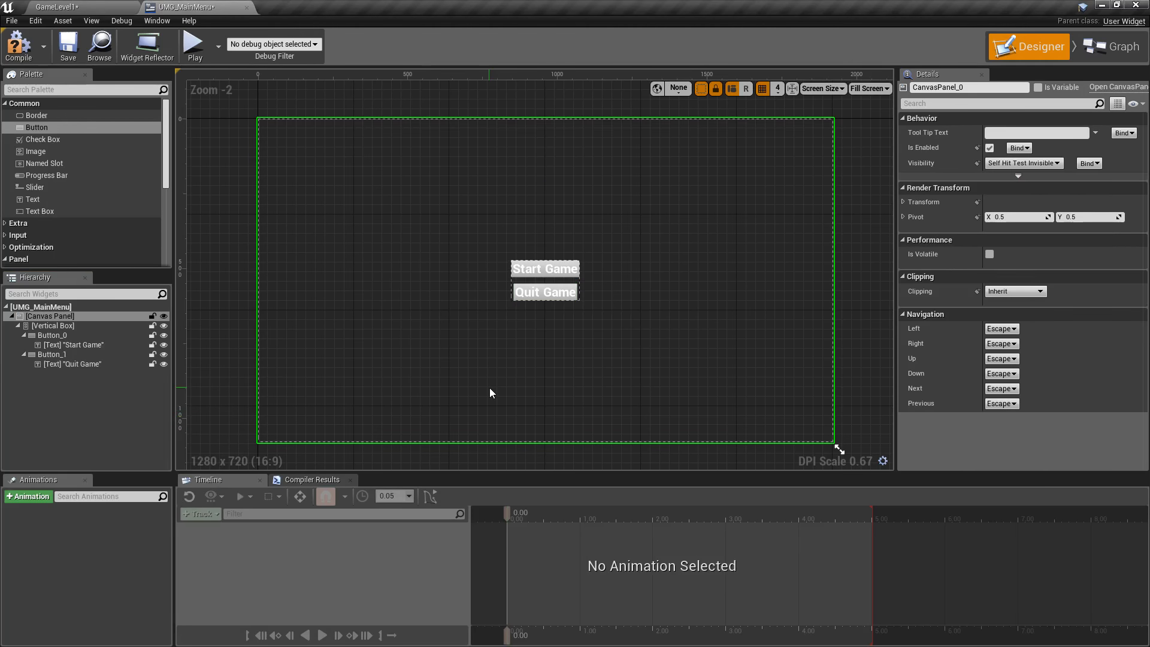
Make the background color of both buttons fully transparent by setting its alpha to 0
left_click(63, 334)
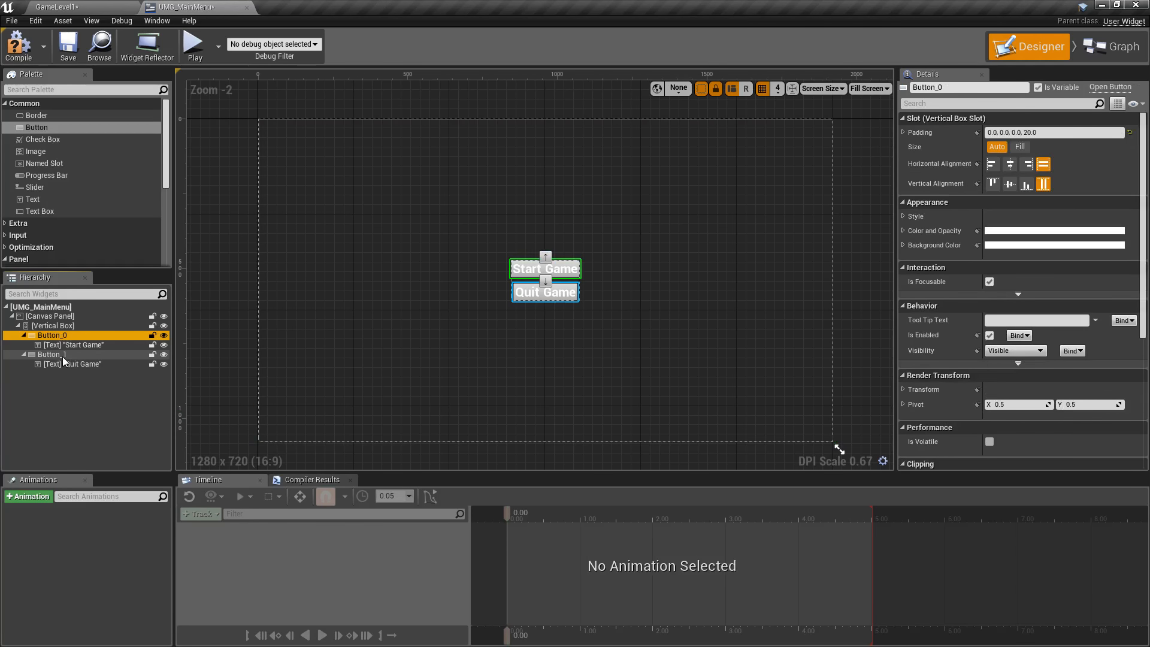
left_click(74, 354, "ctrl")
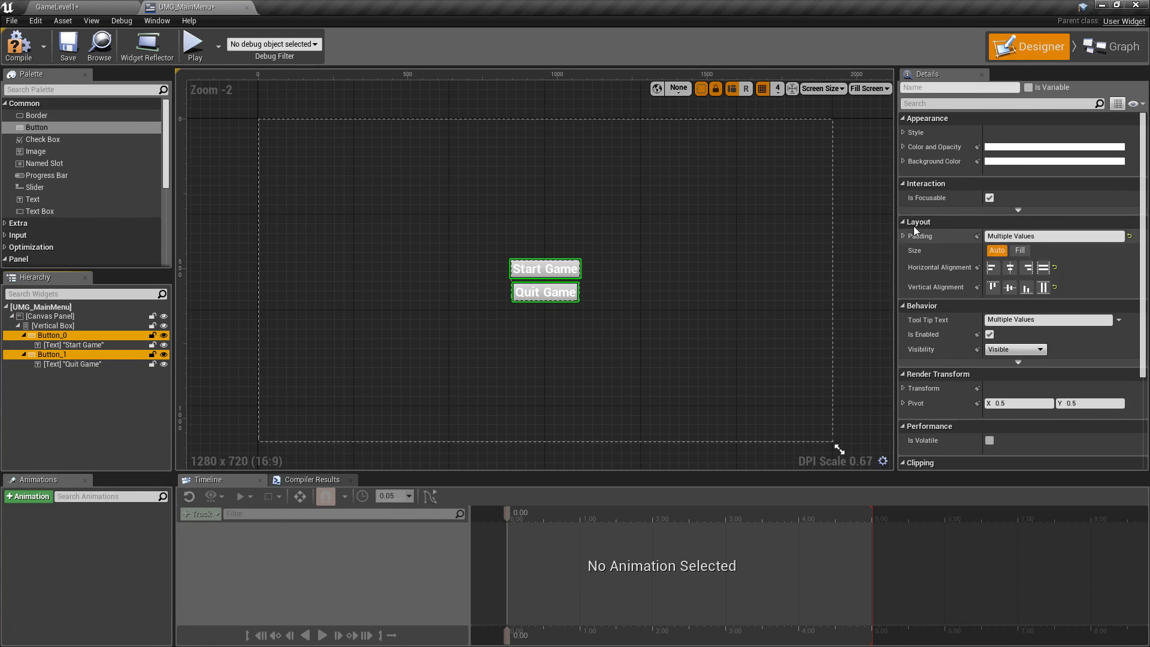
left_click(902, 132)
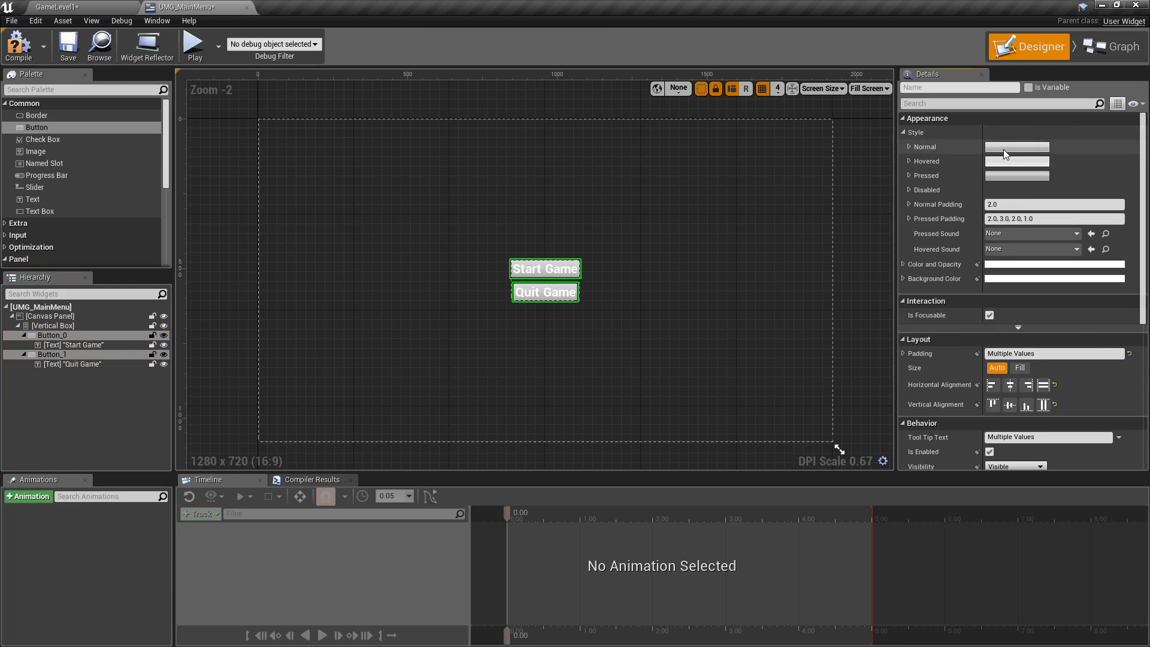
left_click(909, 147)
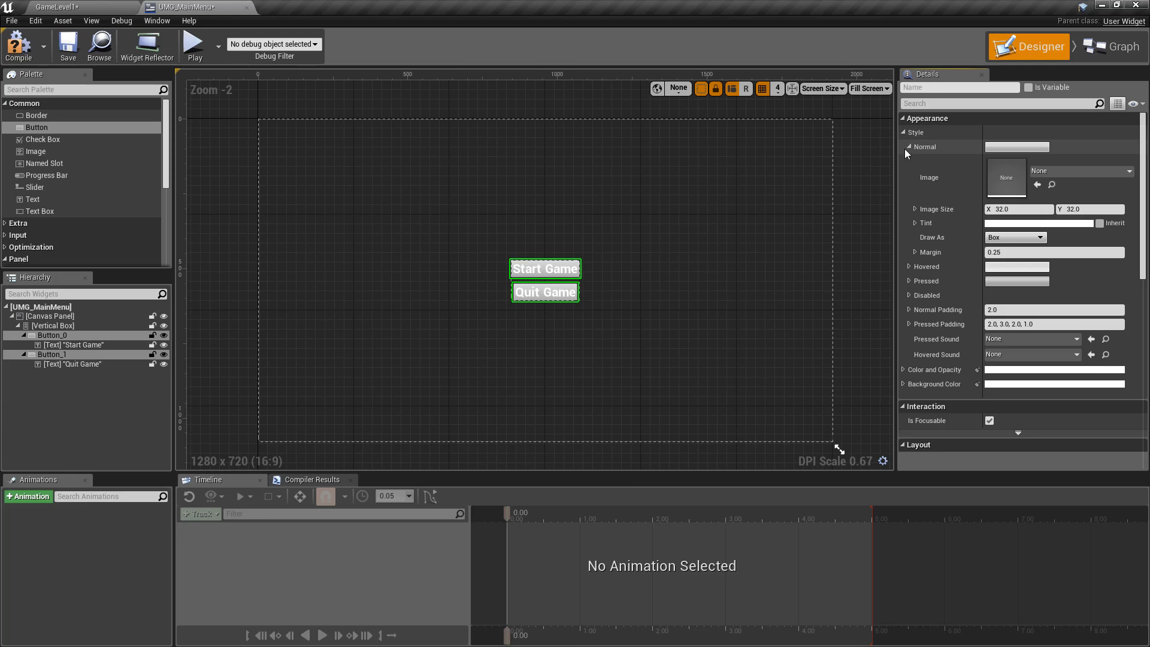
left_click(908, 147)
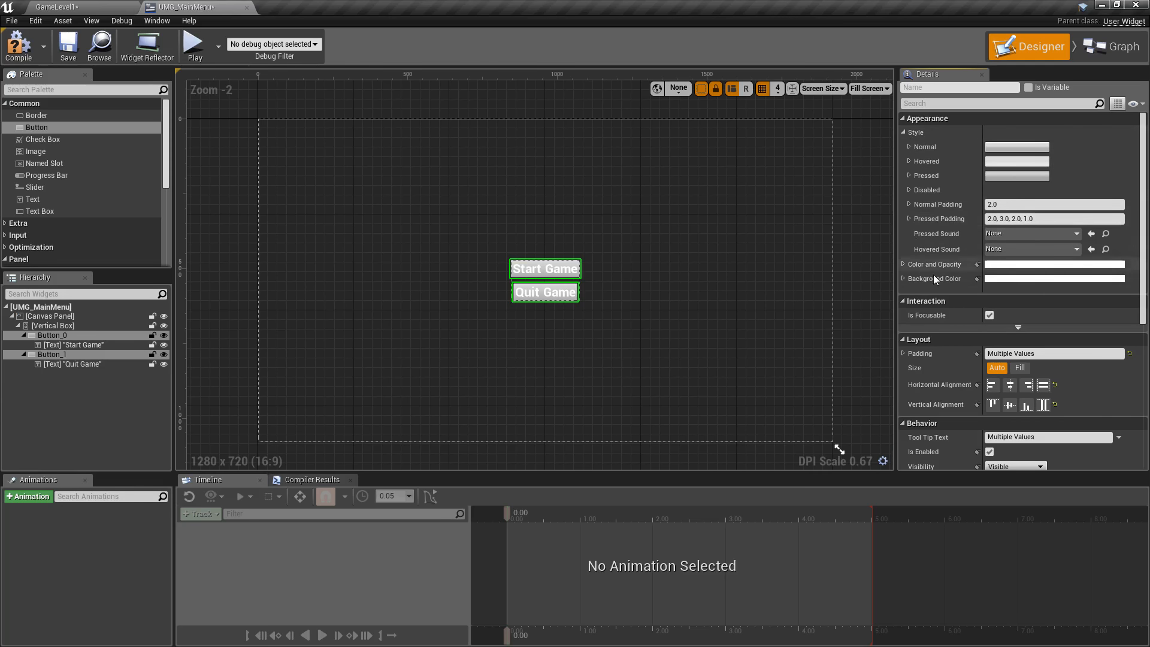
left_click(1009, 279)
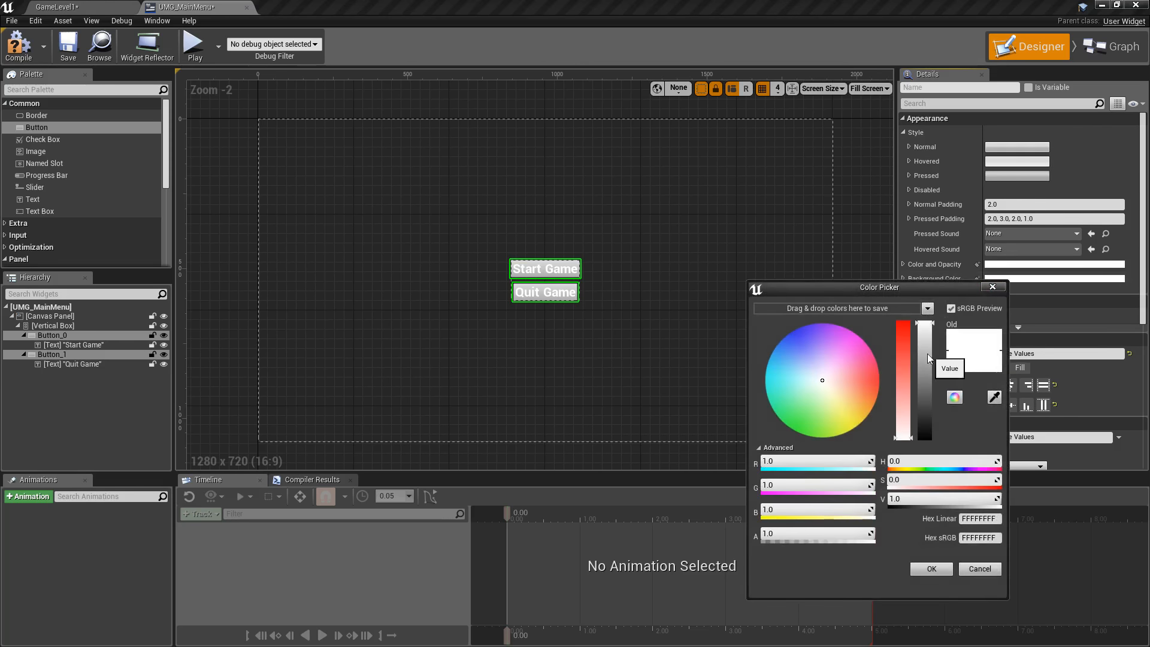
left_click(798, 534)
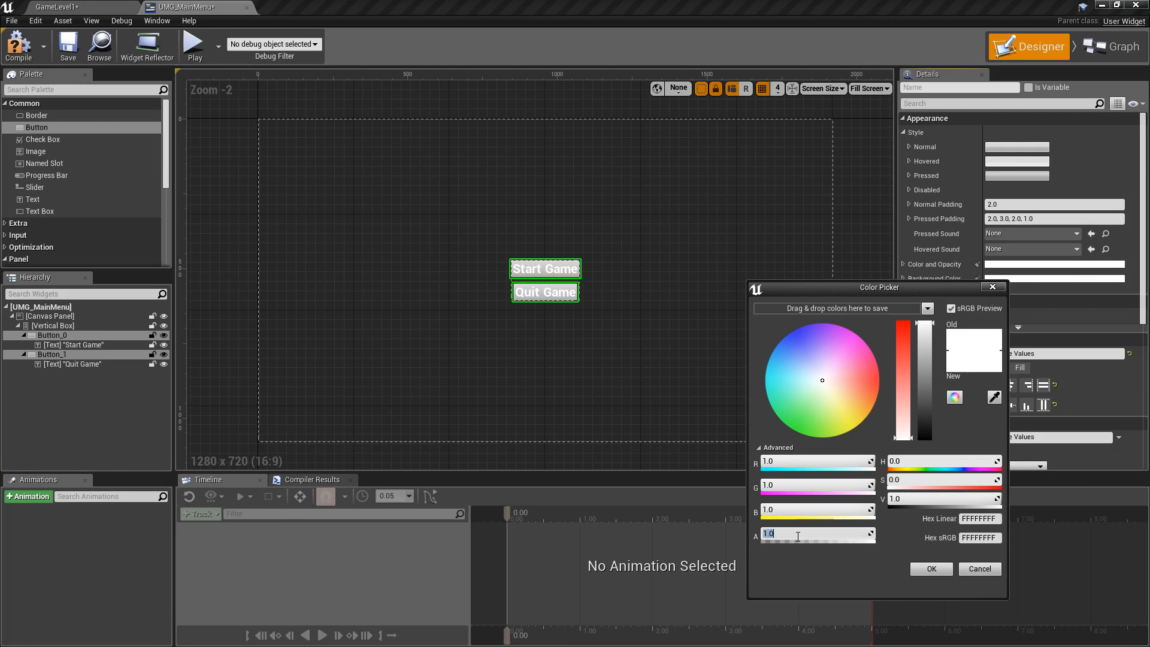
type("0")
key("Return")
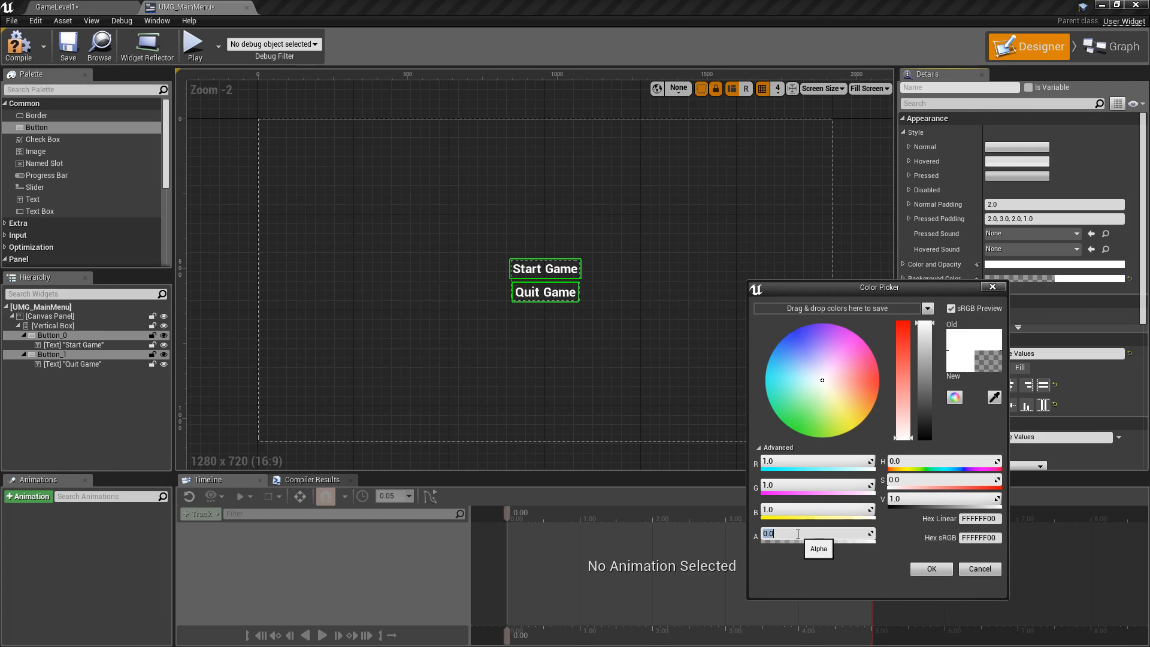
left_click(932, 569)
left_click(570, 321)
scroll(570, 321, "up", 3)
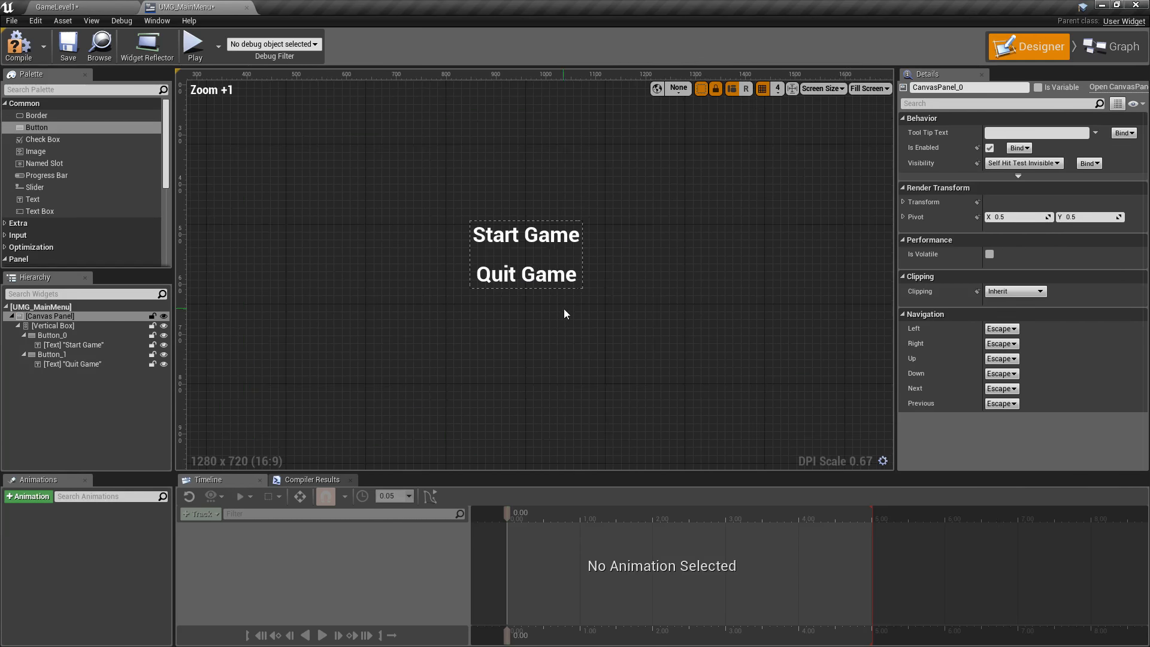
right_click_drag(591, 300, 633, 346)
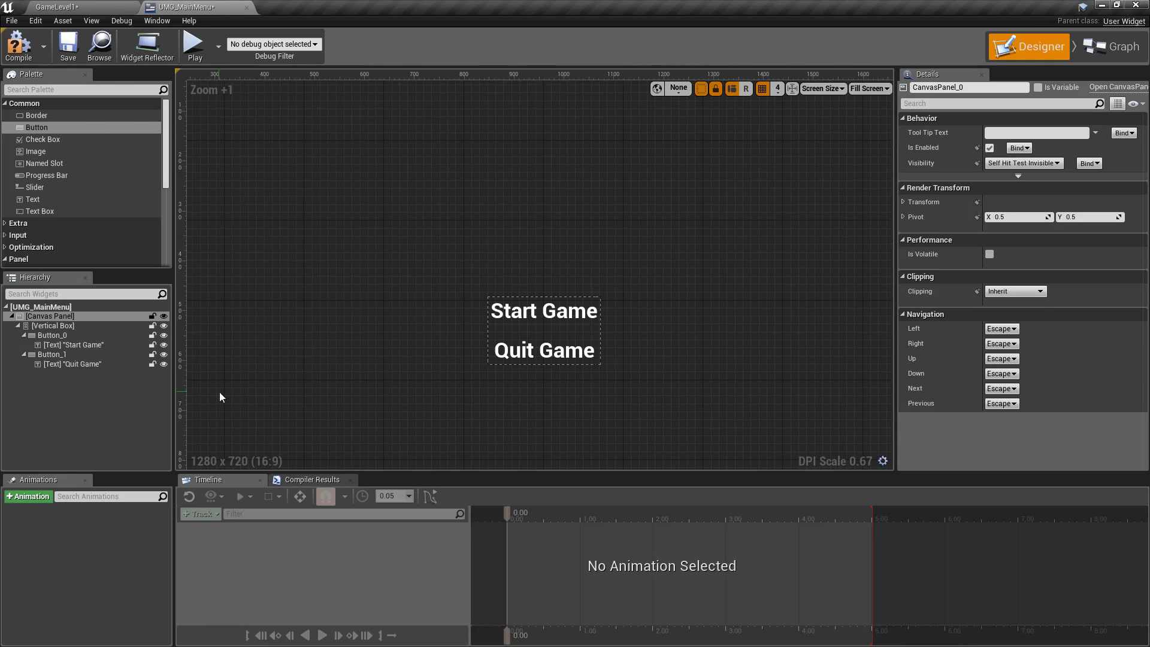
Compile and save the UMG_MainMenu widget blueprint
left_click(18, 45)
left_click(68, 47)
scroll(577, 258, "down", 1)
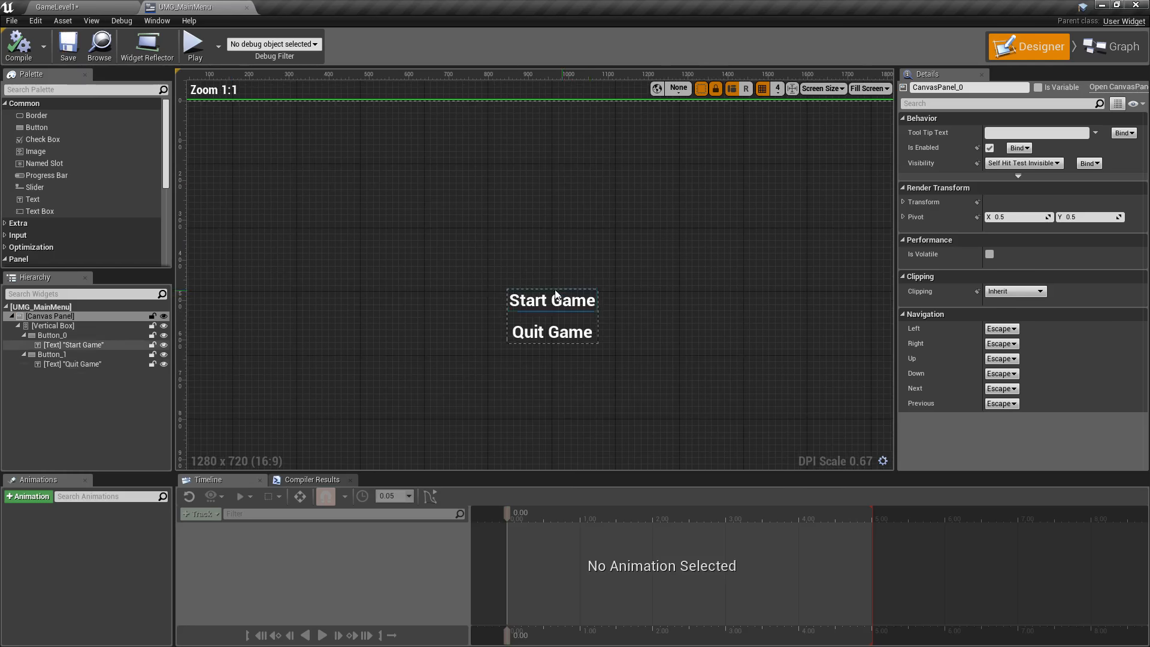
scroll(411, 302, "down", 1)
right_click_drag(411, 300, 449, 258)
Rename the Start Game button to StartButton and the Quit Game button to QuitButton
left_click(68, 336)
left_click(68, 336)
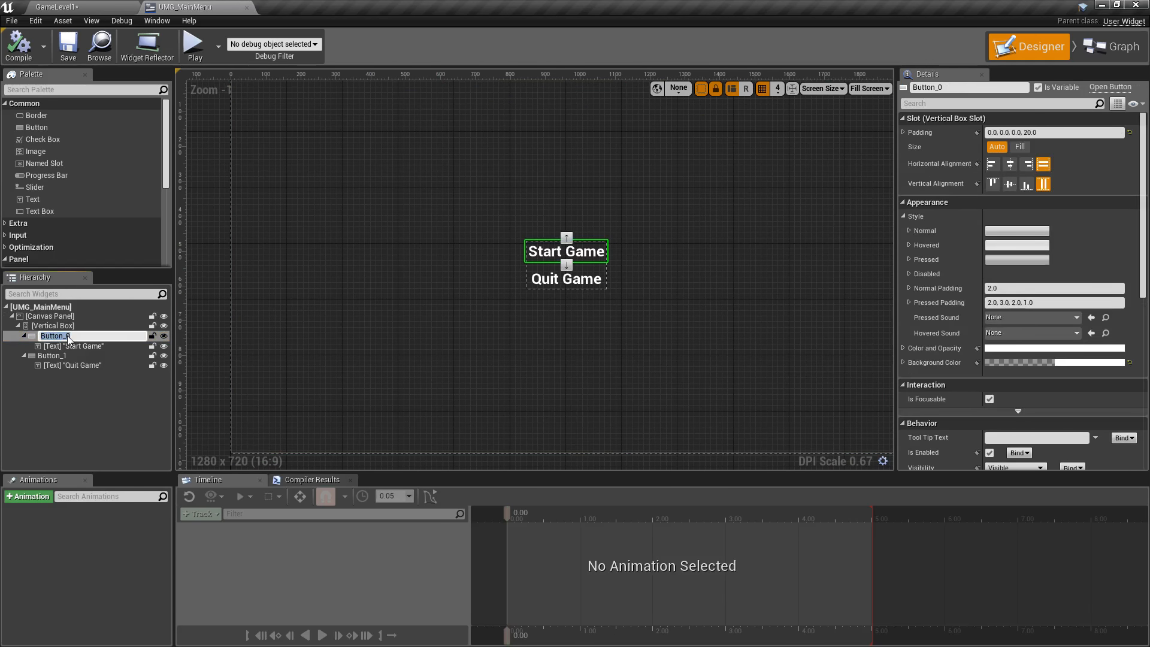
type("StartButton")
key("Return")
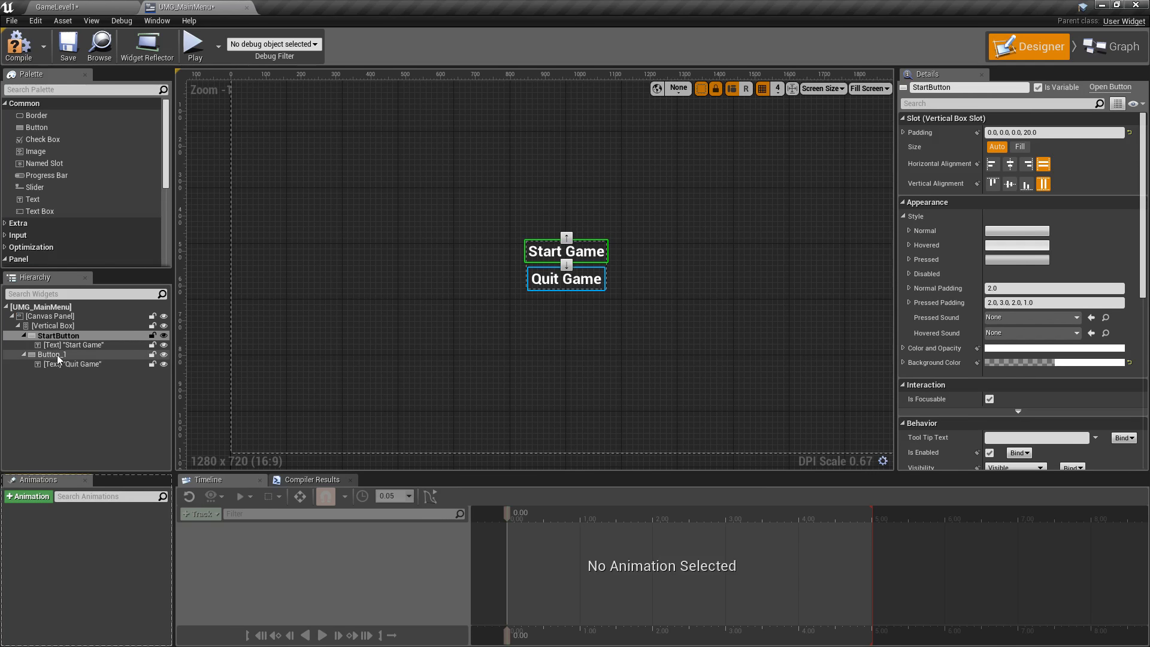
double_click(60, 357)
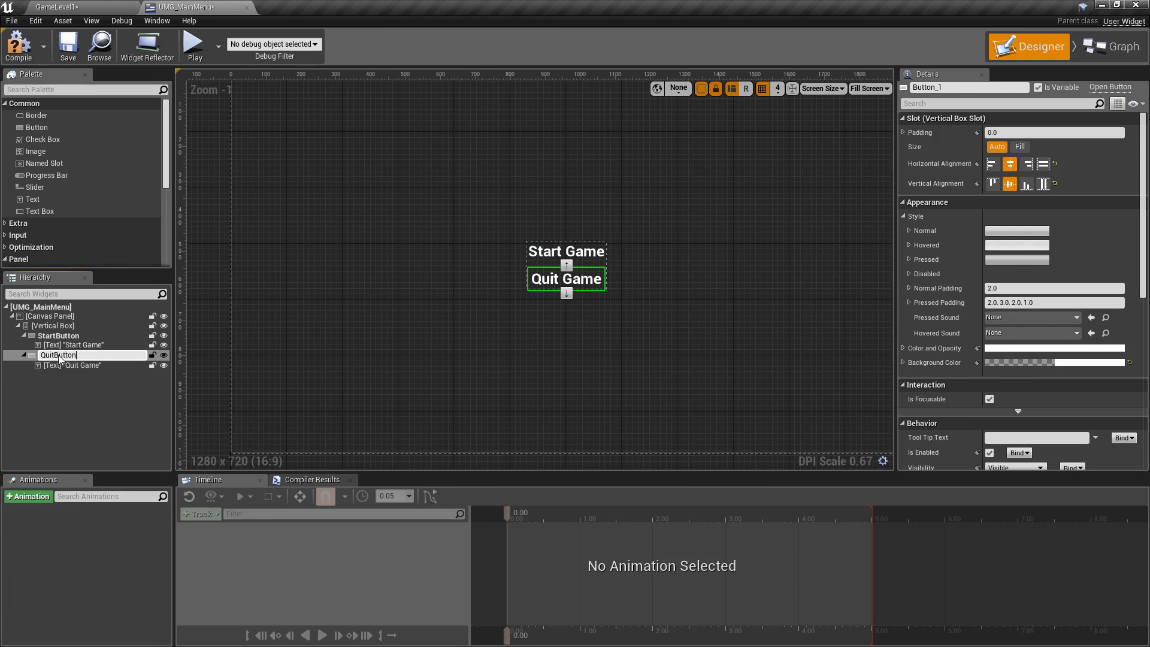
key("Return")
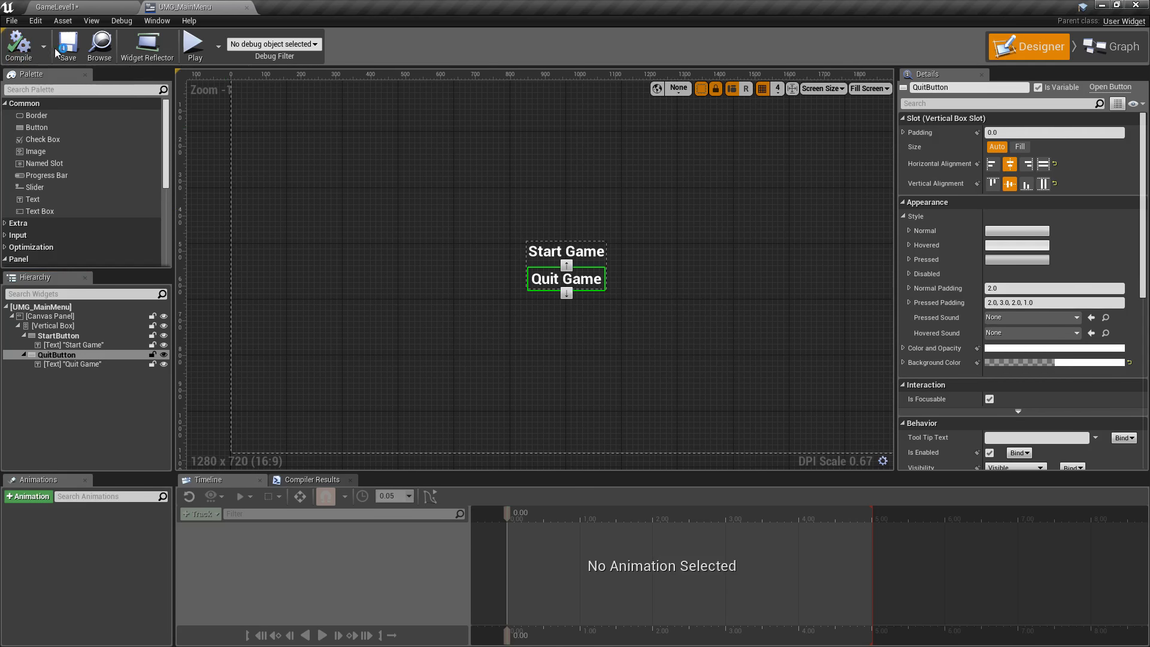
Add an OnClicked event for StartButton
scroll(705, 332, "down", 4)
scroll(675, 300, "up", 3)
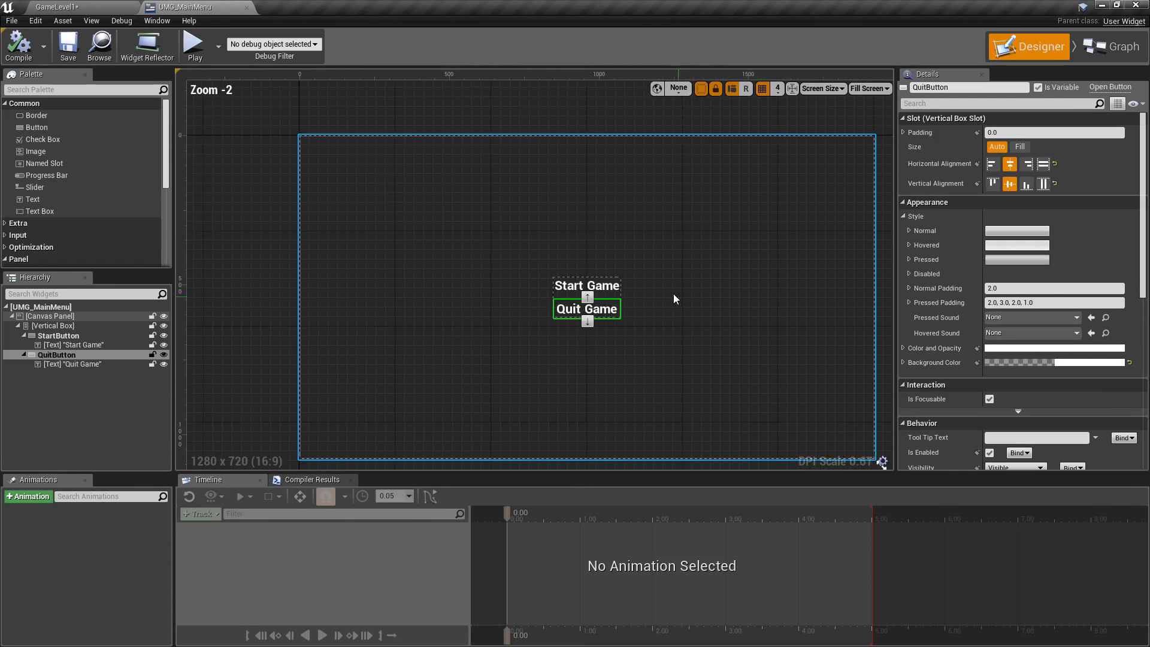
right_click_drag(675, 300, 552, 221)
left_click(494, 215)
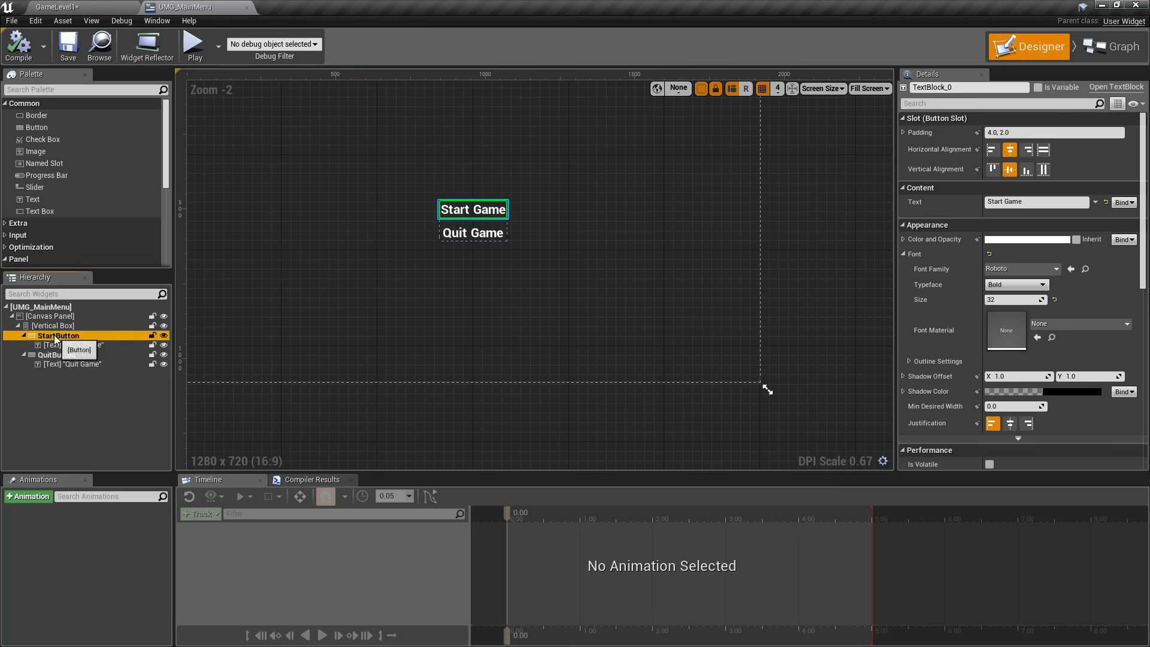
left_click(58, 336)
scroll(1010, 405, "down", 6)
scroll(1010, 406, "down", 3)
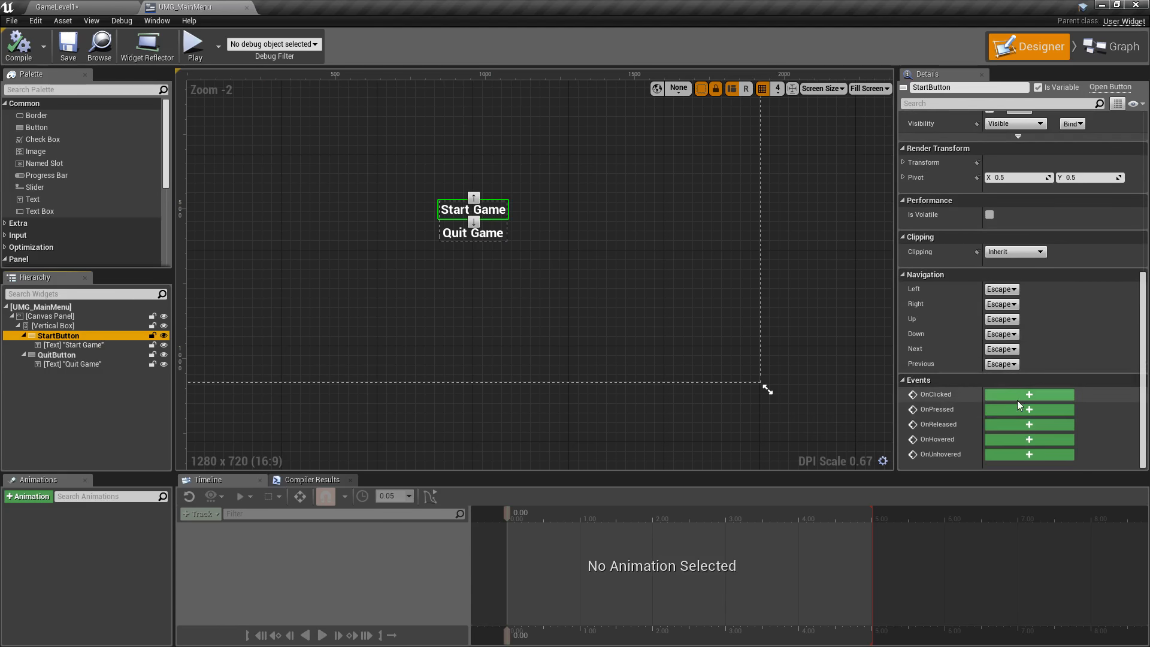
left_click(1019, 397)
Add an Open Level node executed by the On Clicked (StartButton) event and align it beside the event
right_click_drag(781, 395, 495, 293)
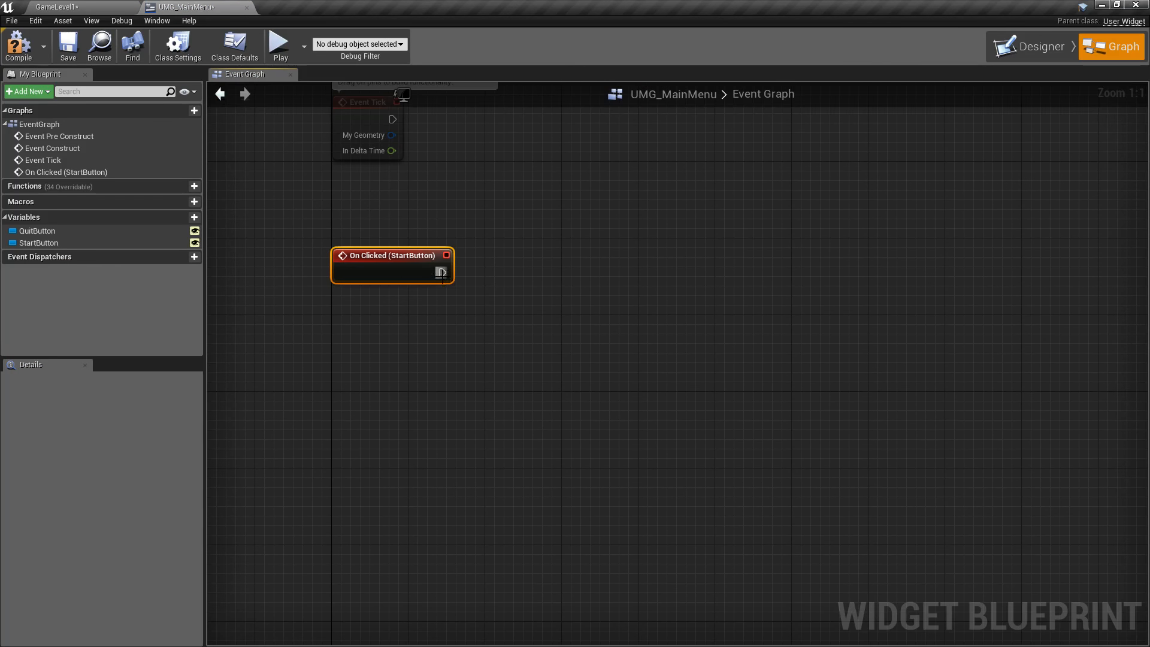
left_click_drag(441, 272, 514, 322)
type("load level")
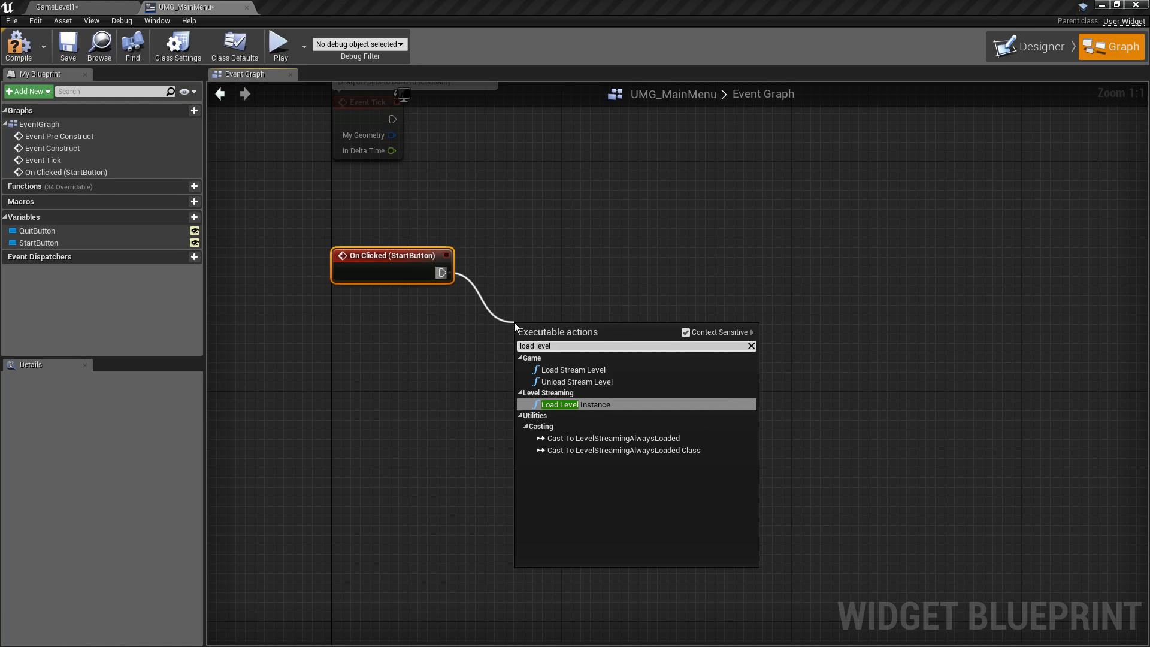
key("Up")
key("Up")
key("Down")
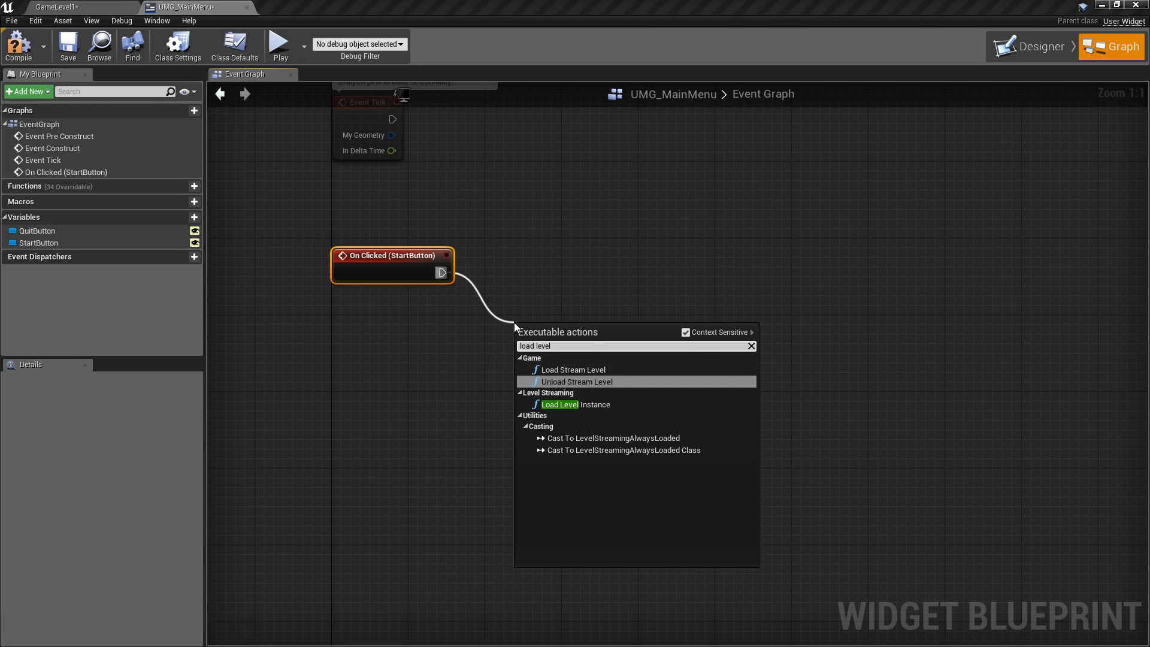
key("Down")
type("open l")
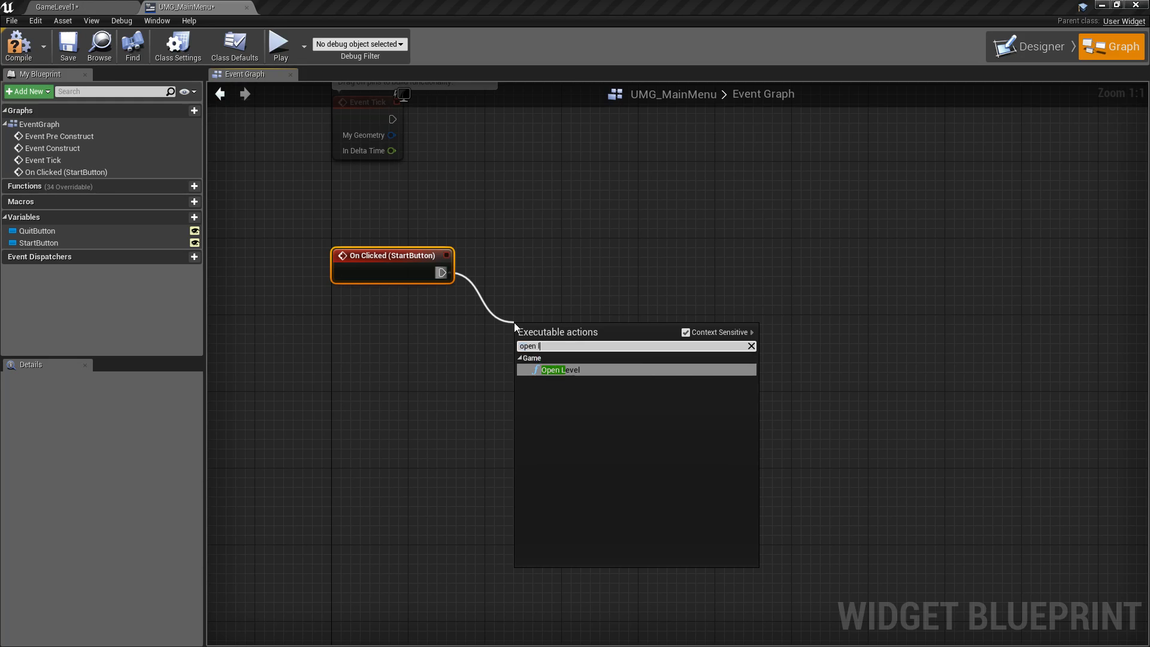
key("Return")
left_click_drag(573, 333, 546, 273)
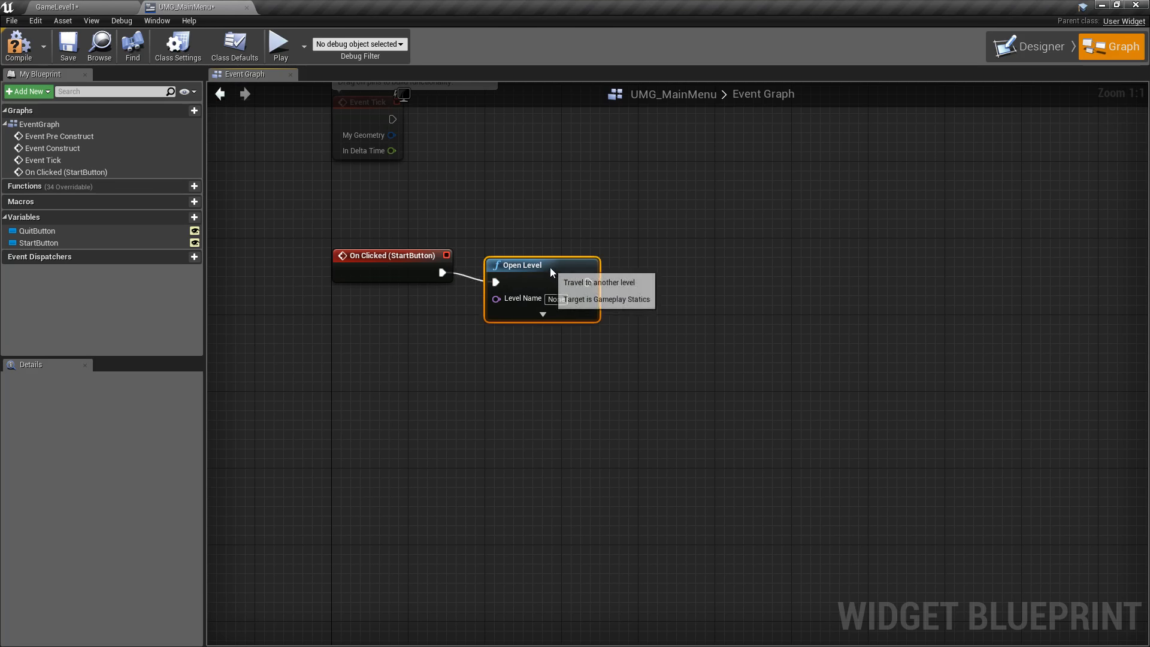
Check the level's name in the Maps folder, set Open Level's Level Name to GameLevel1, and save the widget
left_click(66, 10)
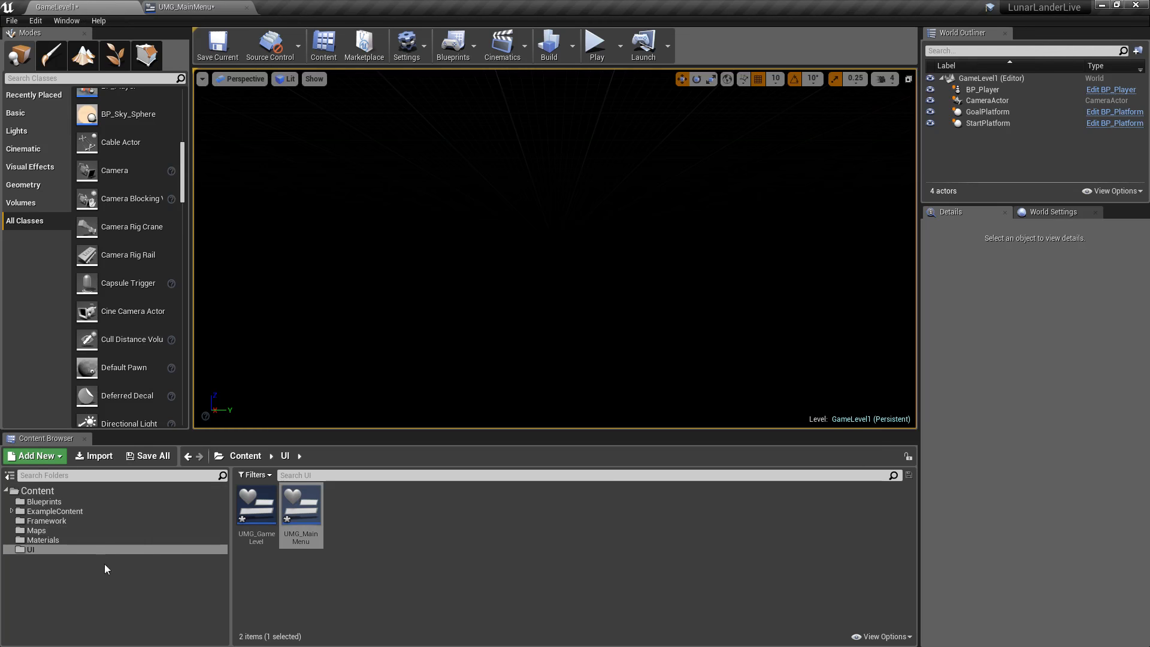
left_click(36, 530)
left_click(258, 512)
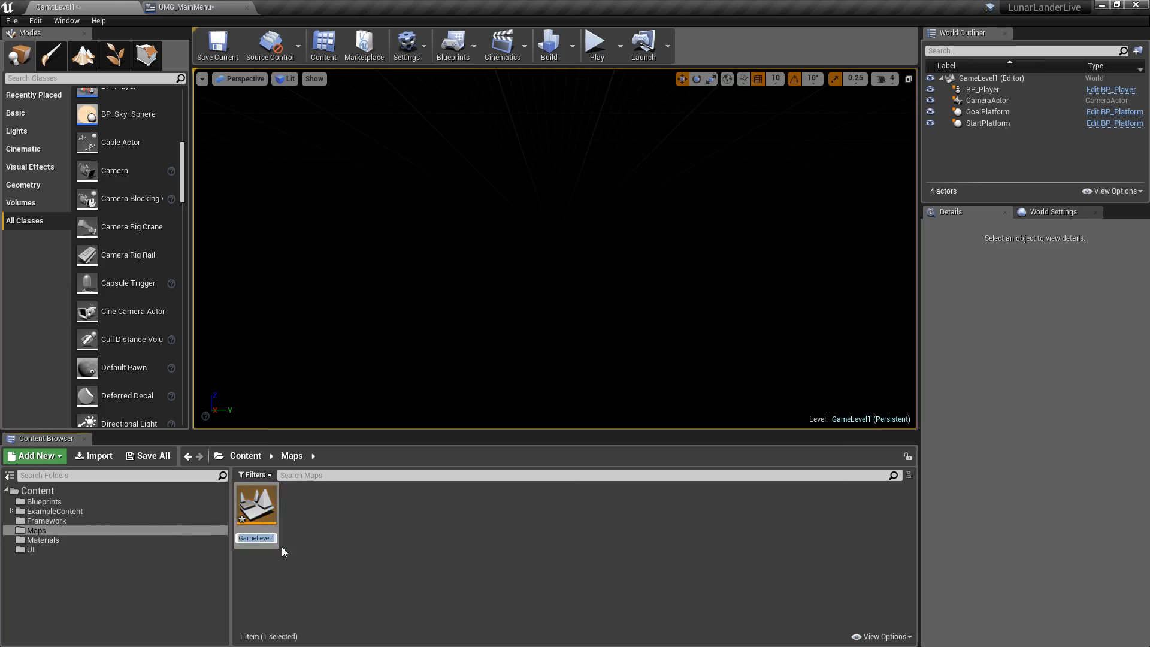
left_click(185, 6)
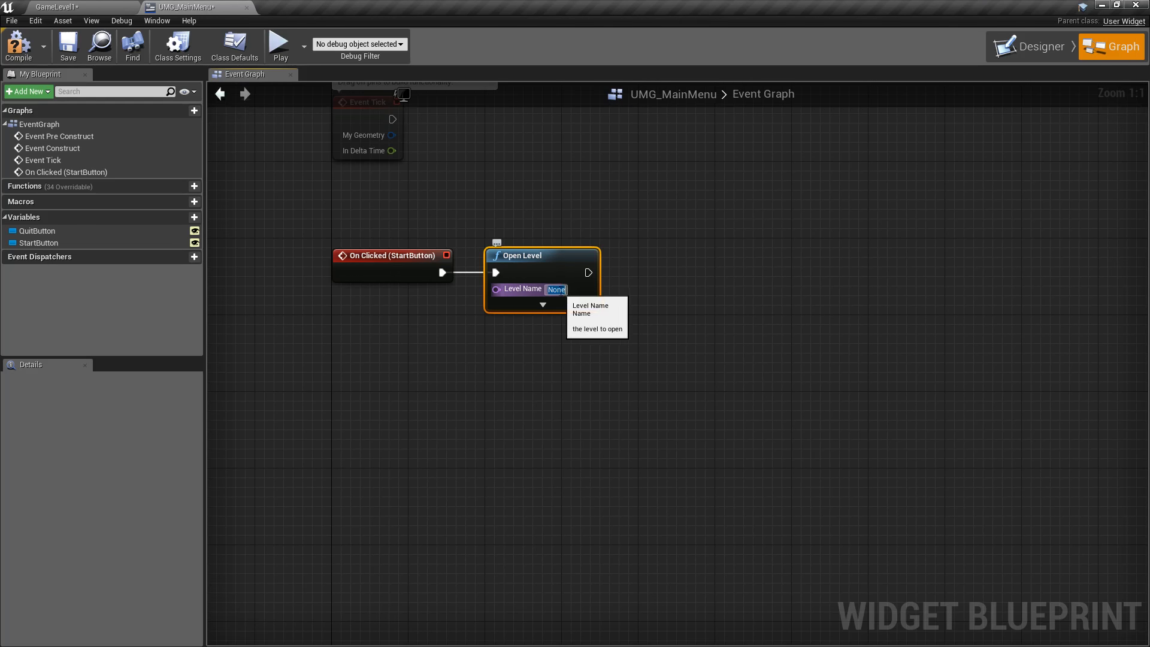
left_click(556, 289)
type("GameLevel1")
key("Return")
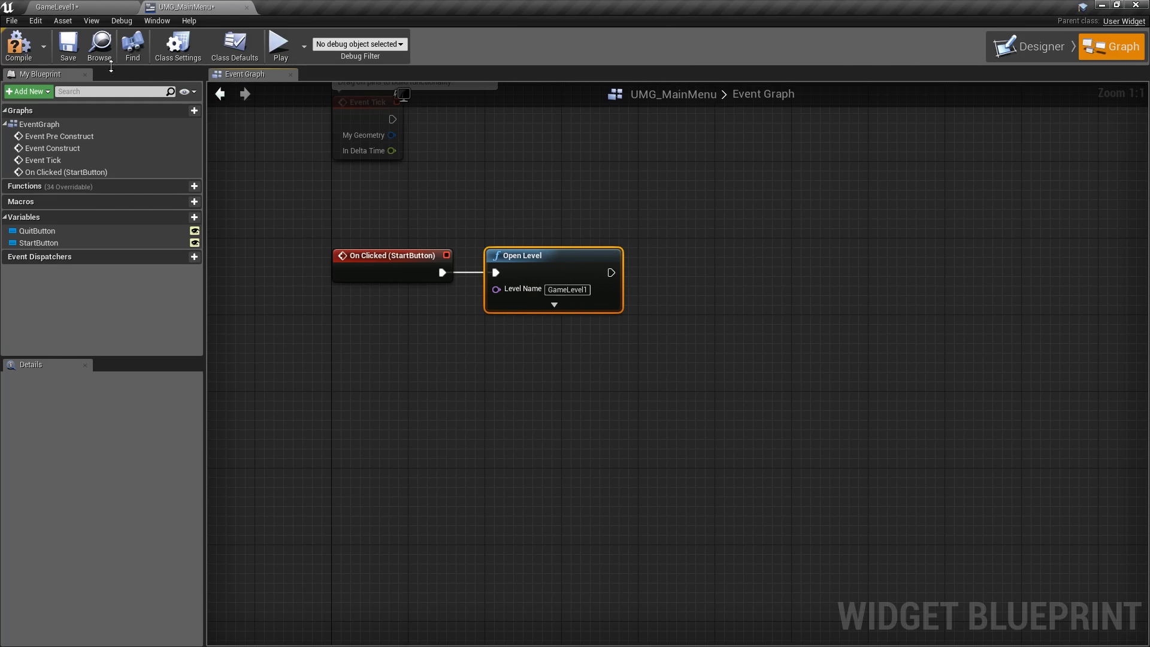
left_click(71, 53)
Add an On Clicked event for QuitButton and connect it to a new Quit Game node
right_click_drag(471, 208, 486, 231)
left_click_drag(333, 216, 736, 356)
right_click_drag(615, 408, 687, 411)
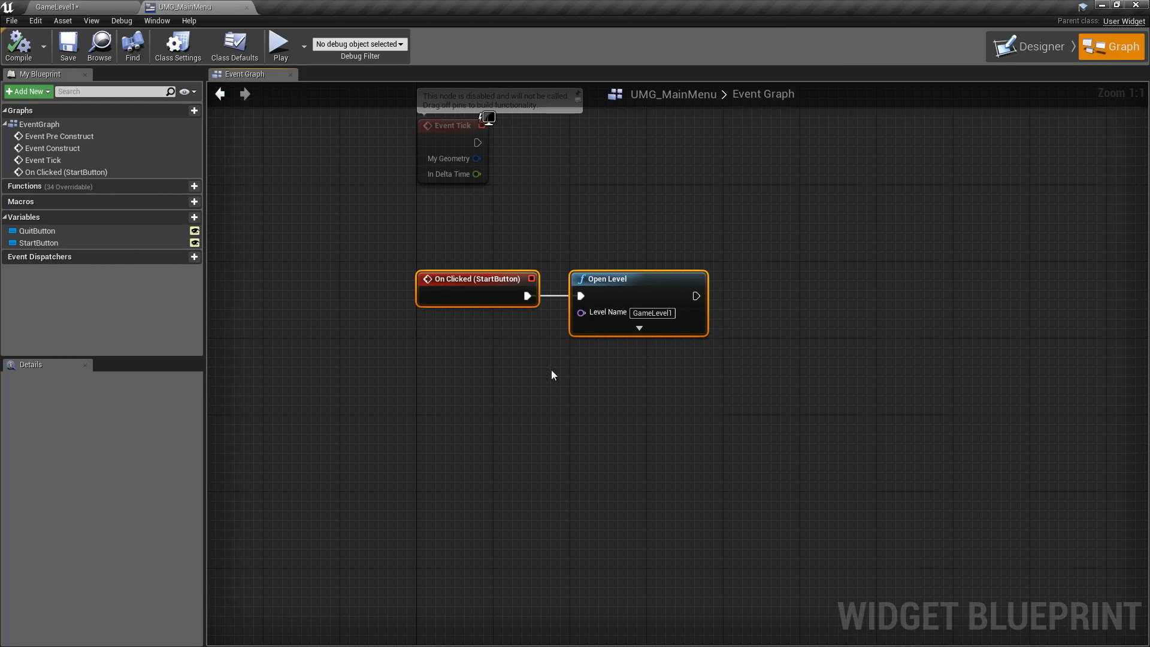
left_click(36, 231)
left_click(115, 572)
left_click_drag(725, 371, 815, 361)
type("quit")
key("Return")
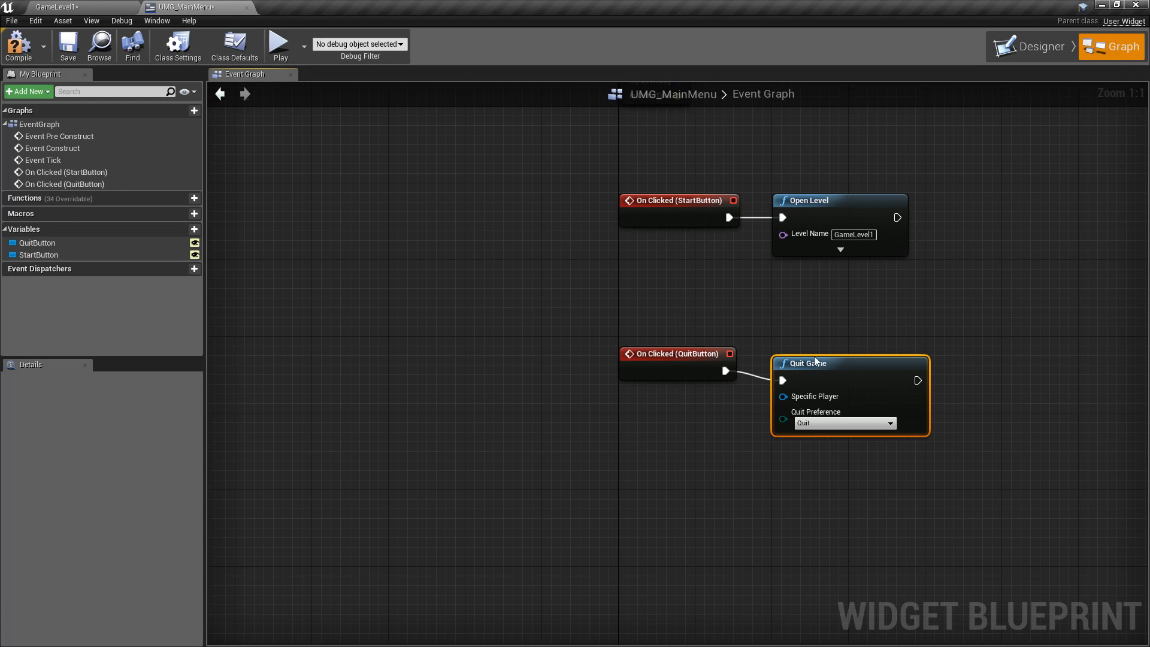
Align the On Clicked (QuitButton) node with the Quit Game node, and compile and save the widget
left_click(18, 46)
left_click(67, 46)
left_click(66, 7)
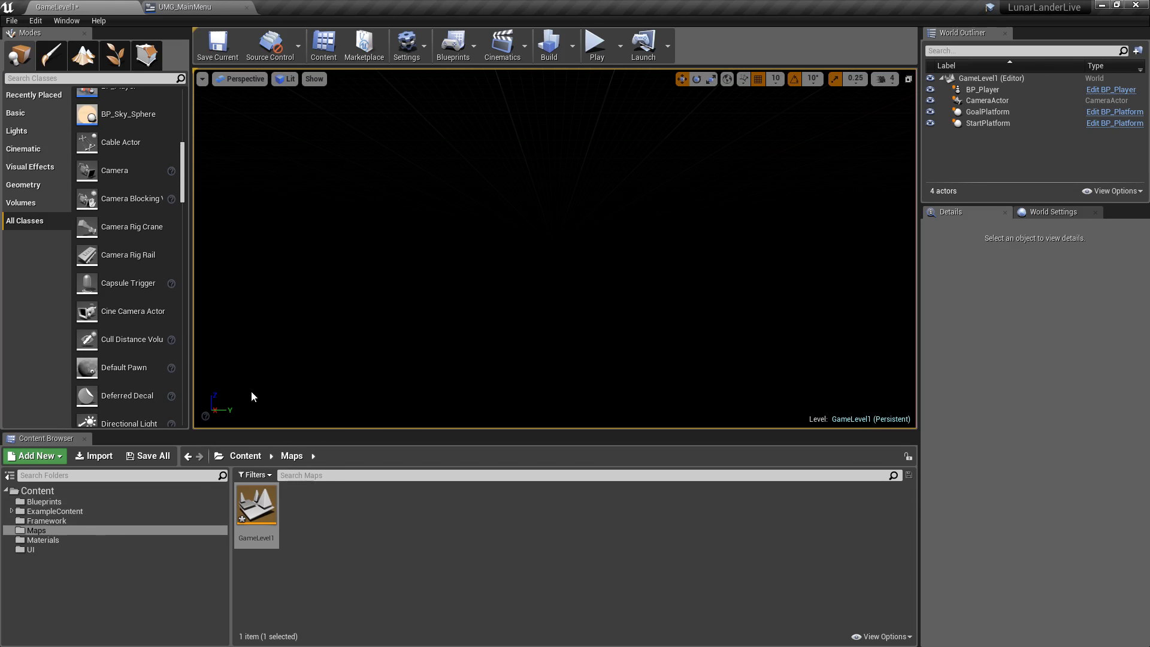
left_click(179, 6)
right_click_drag(539, 297, 398, 342)
left_click_drag(542, 418, 542, 428)
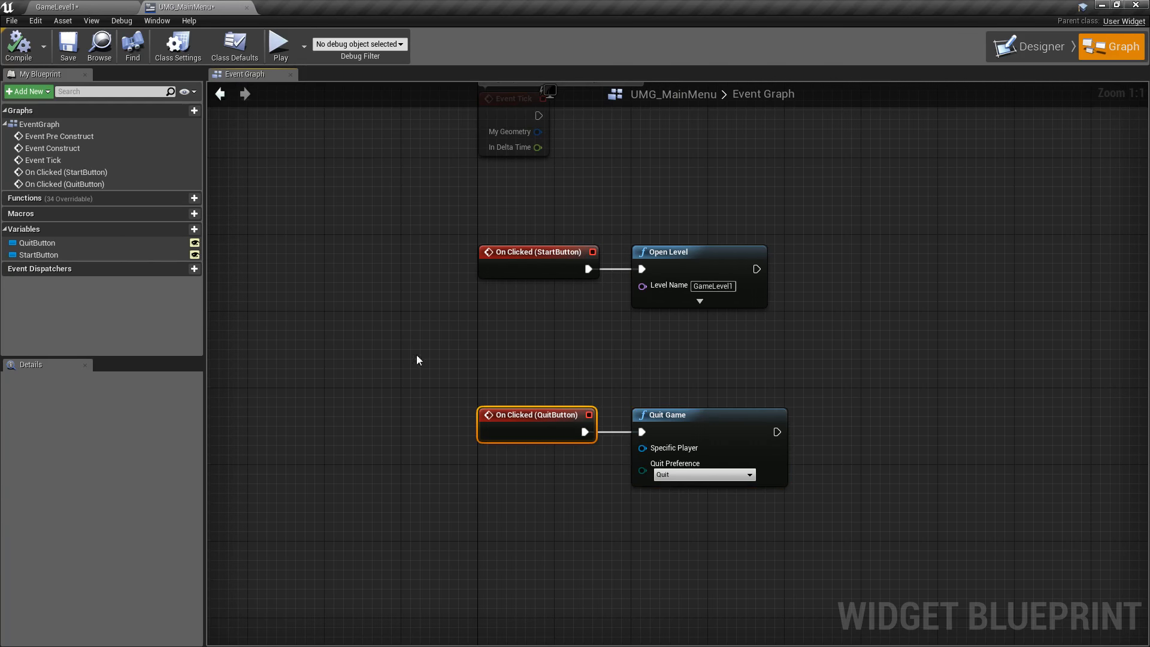
left_click(68, 47)
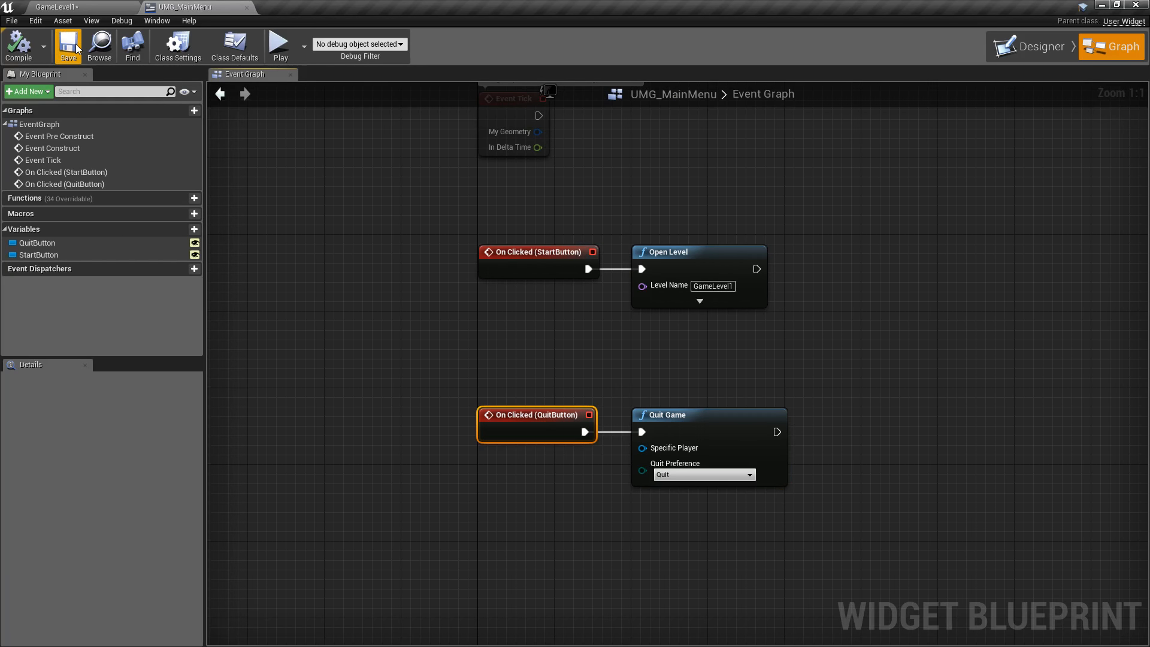
Delete the unused Event Pre Construct, Event Construct and Event Tick nodes and save the widget
scroll(572, 209, "down", 2)
right_click_drag(582, 207, 521, 372)
left_click_drag(555, 351, 447, 123)
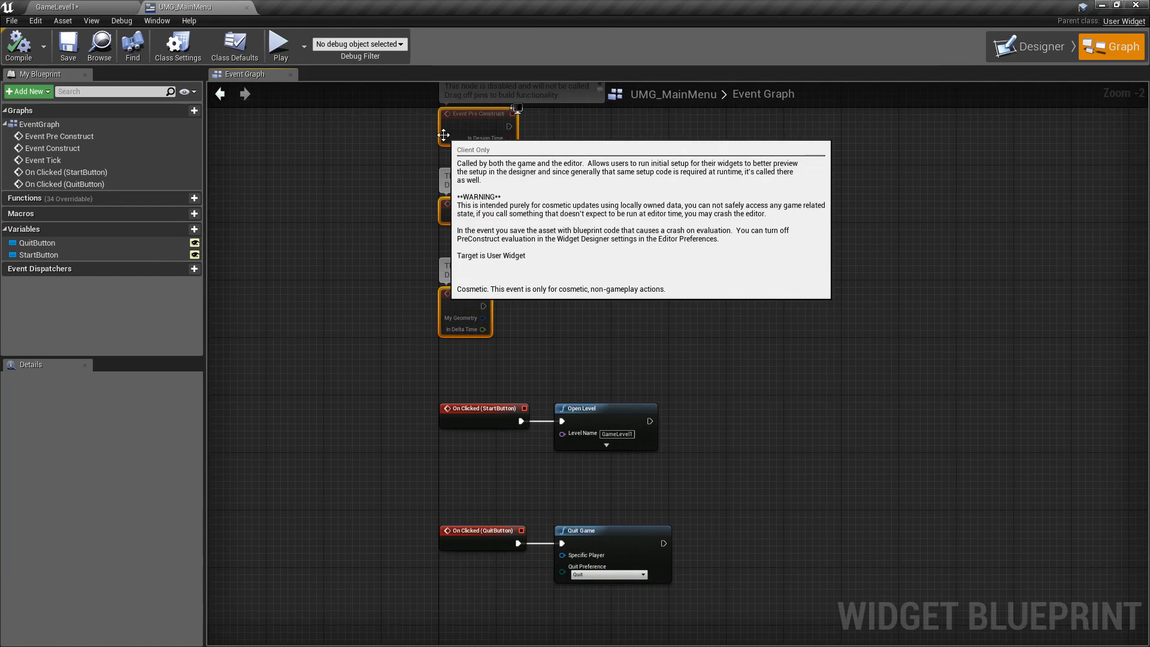
key("Delete")
left_click(68, 47)
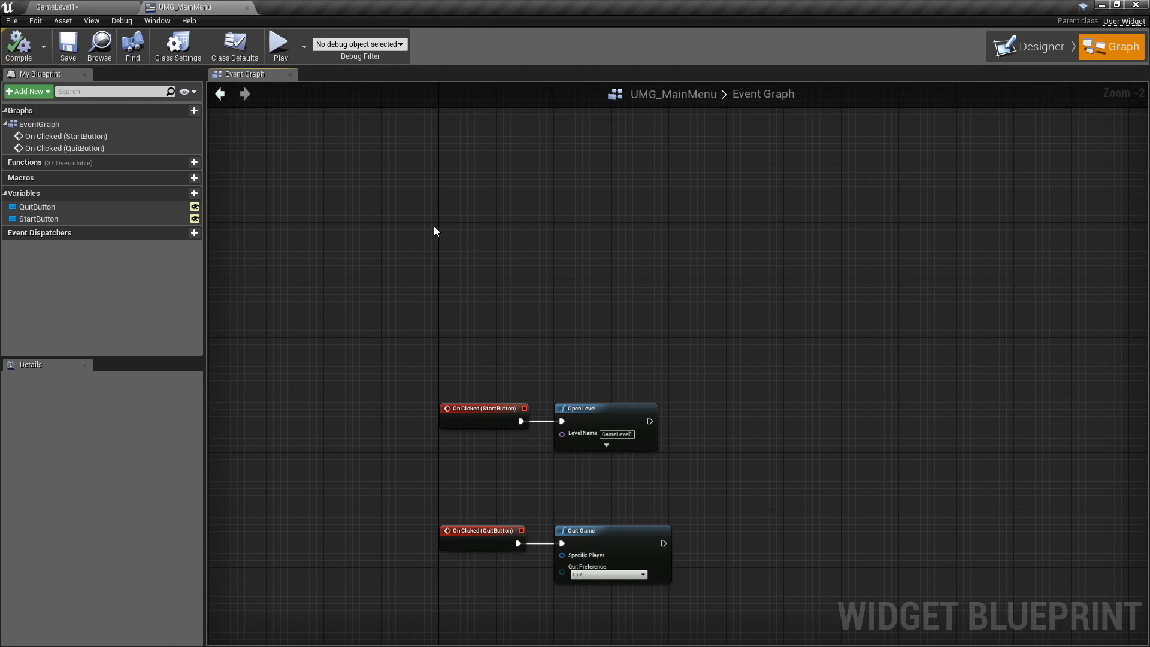
right_click_drag(434, 225, 425, 106)
Create a new empty level, saving the pending changes to GameLevel1
left_click(60, 7)
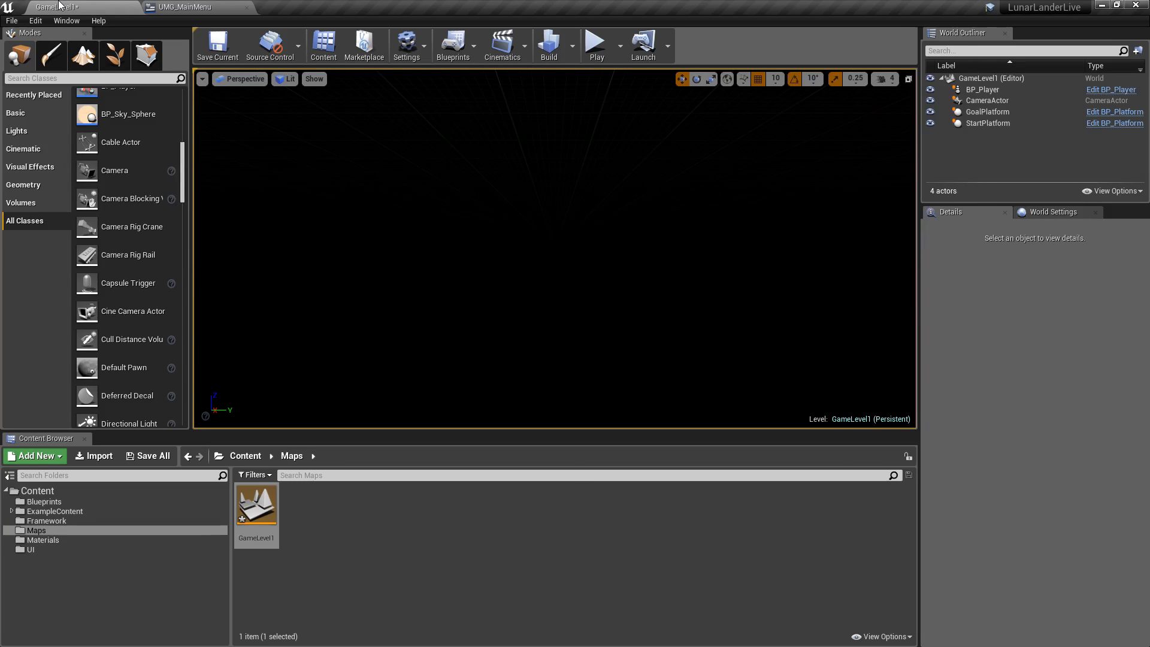
left_click(12, 21)
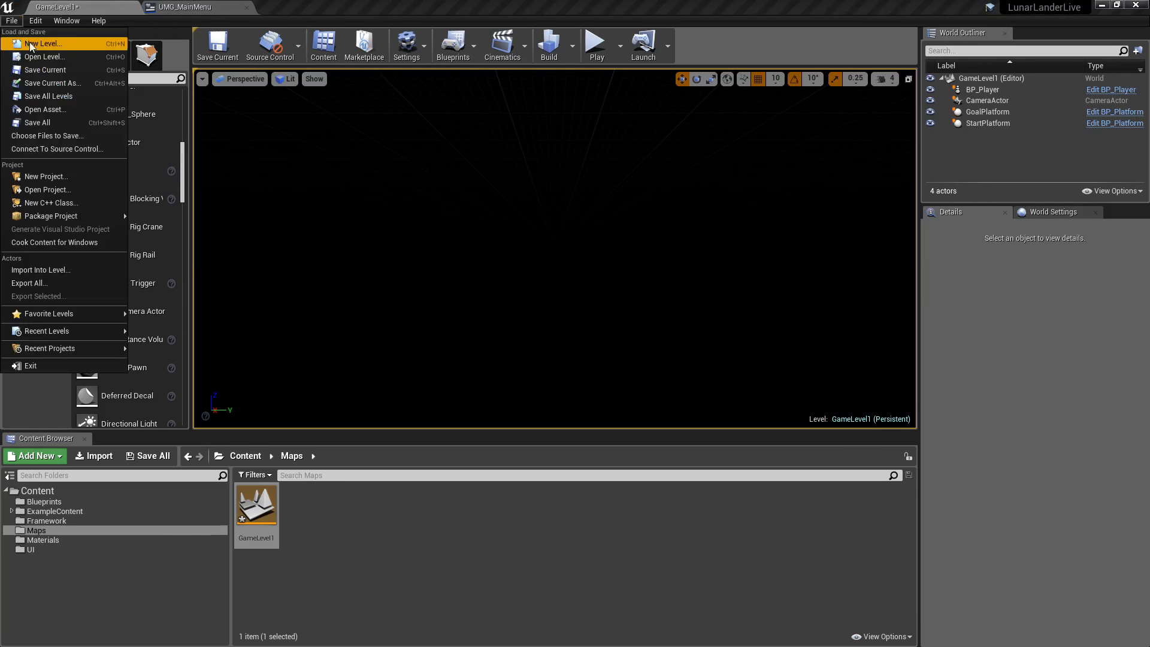
left_click(42, 40)
left_click(675, 262)
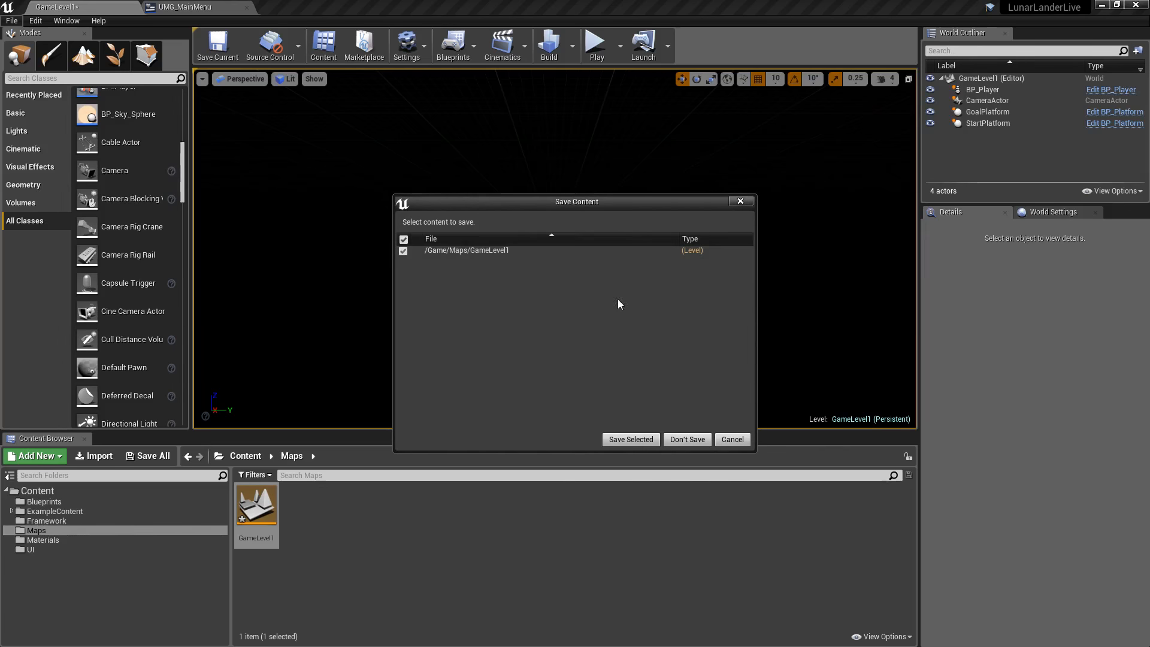
left_click(649, 438)
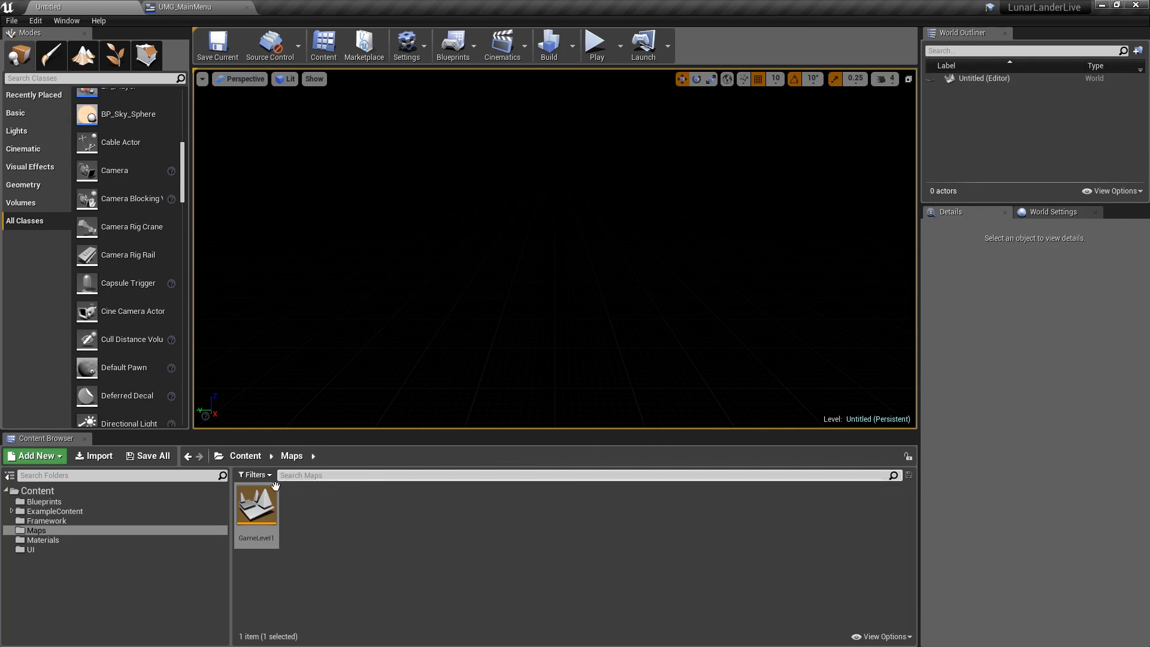
Save the new level as MainMenu in the Maps folder and open it
left_click(63, 530)
key("ctrl+s")
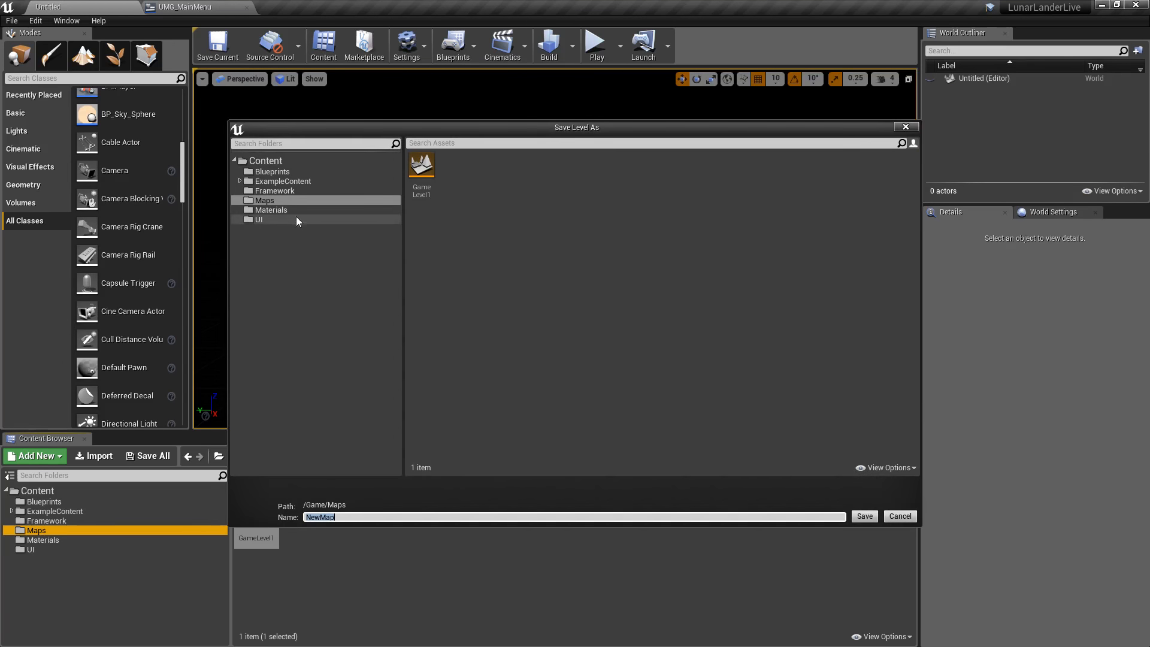
type("Main")
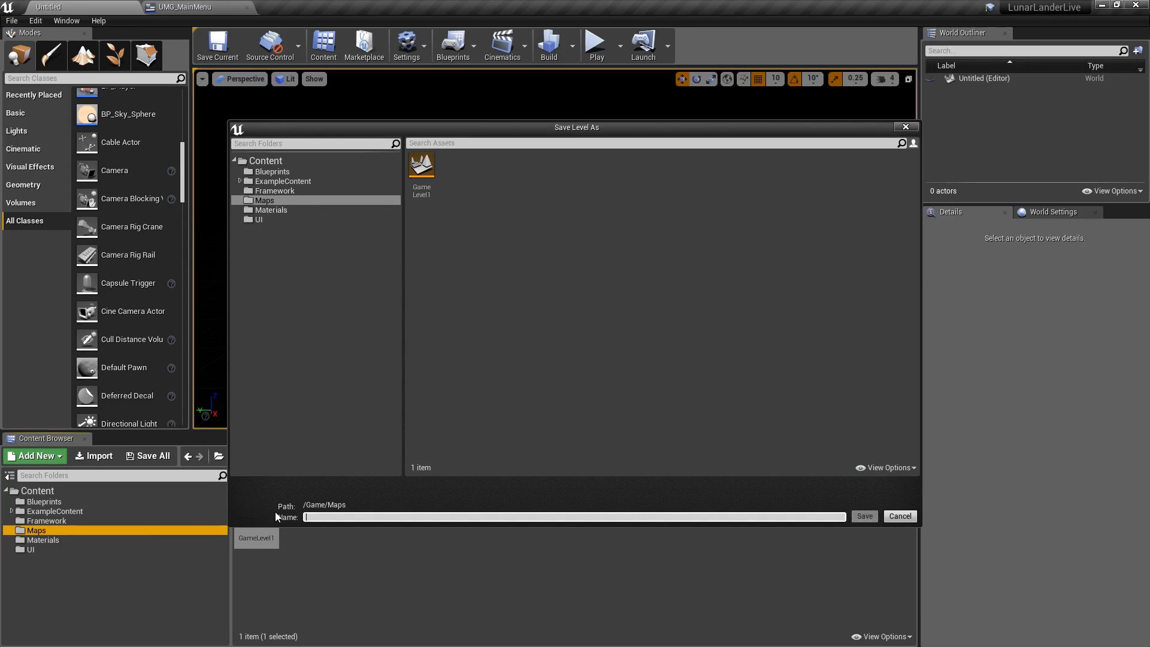
type("Menu")
key("Return")
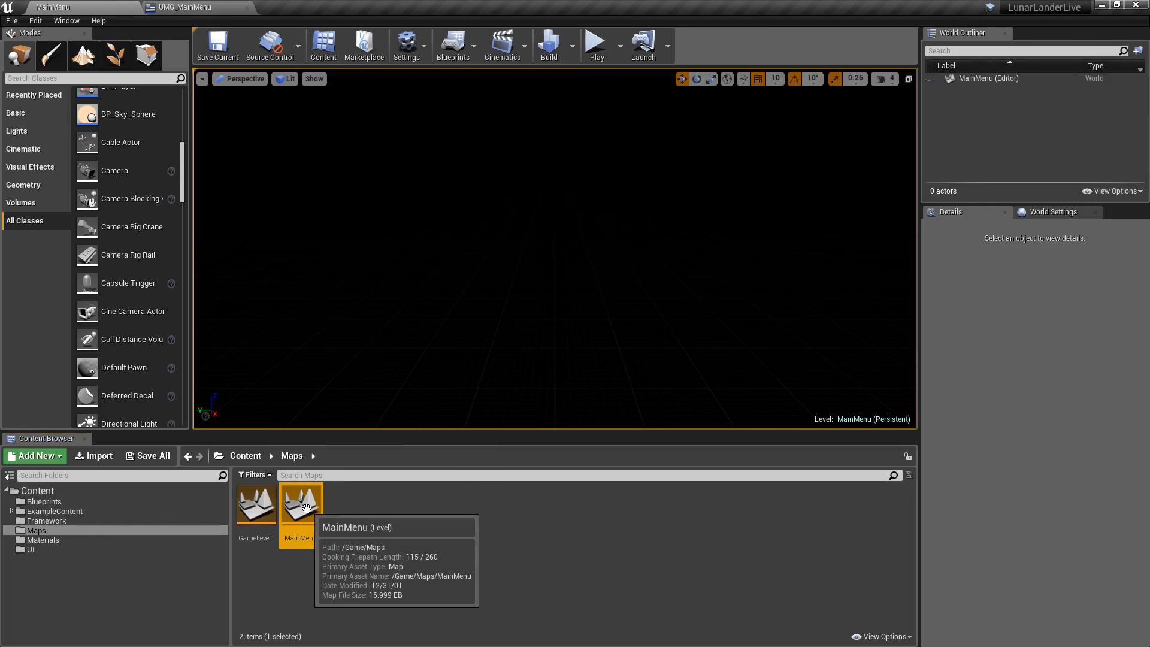
double_click(304, 508)
left_click(624, 440)
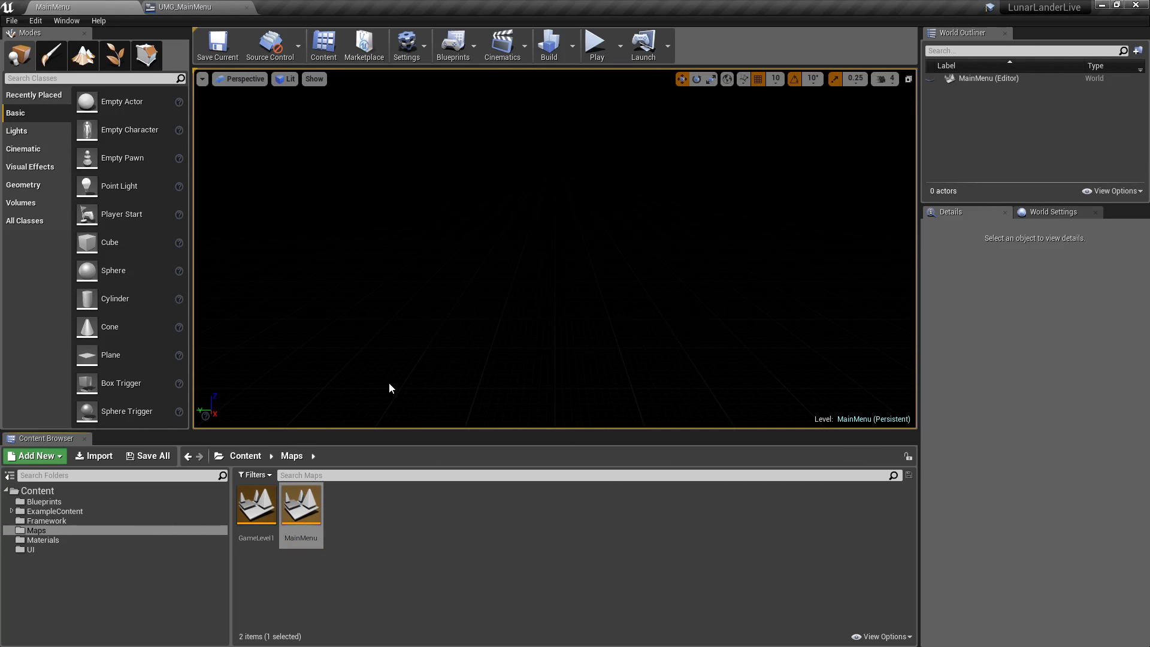
In the project's Maps & Modes settings, set both the Editor Startup Map and the Game Default Map to MainMenu
left_click(37, 21)
left_click(91, 190)
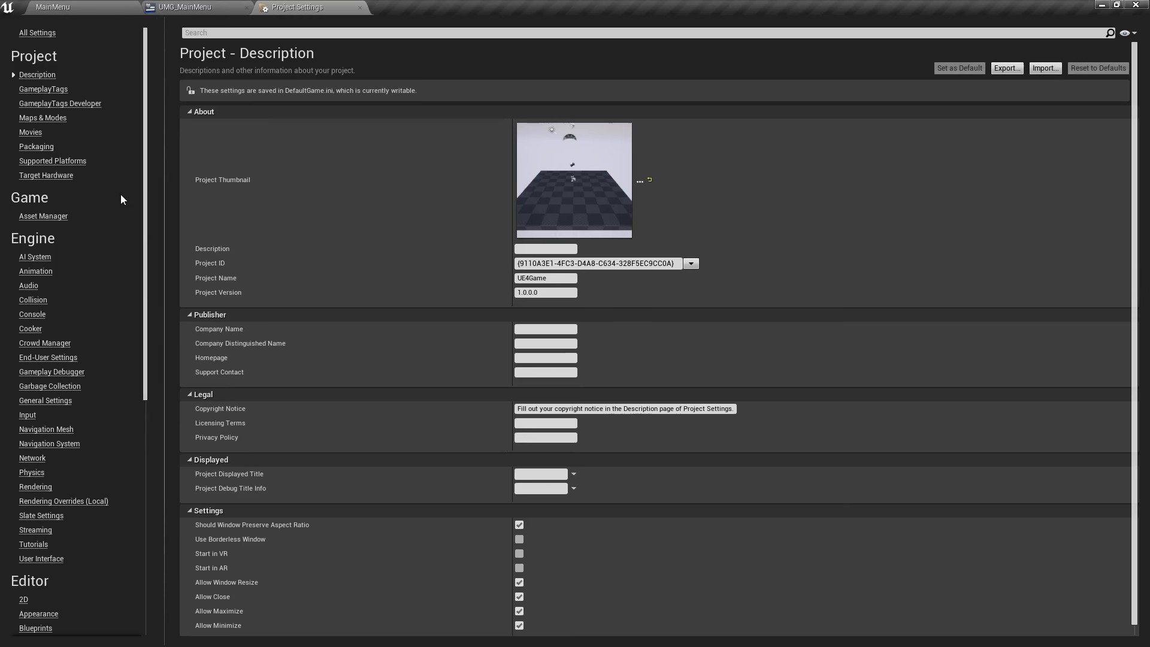
left_click(39, 119)
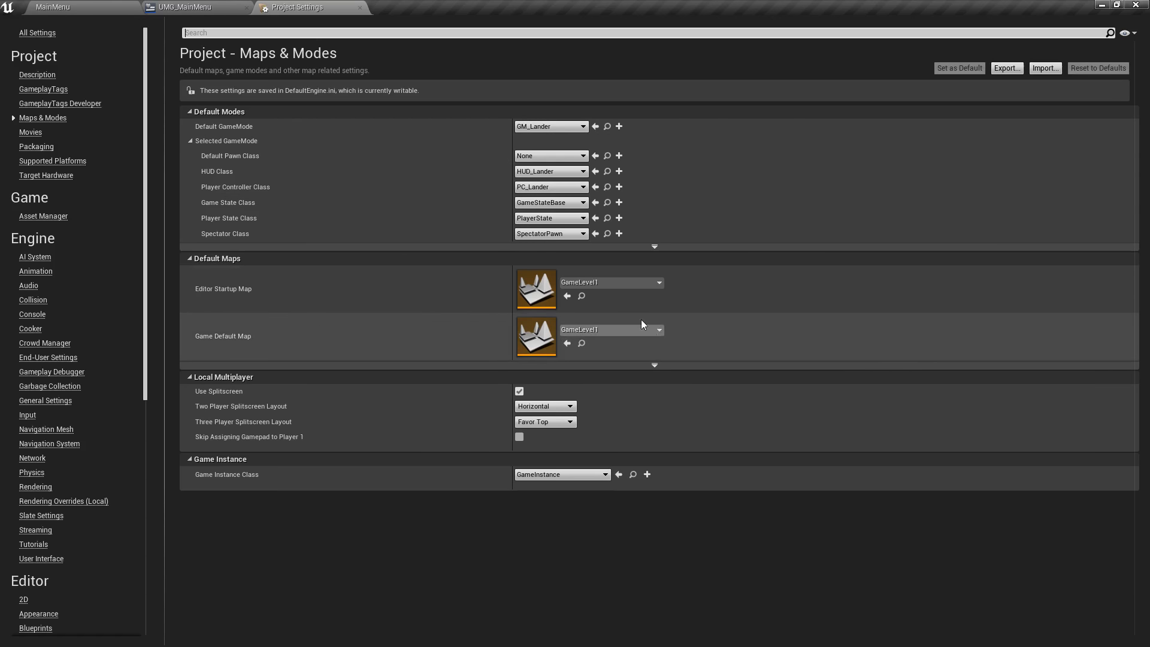
left_click(599, 282)
left_click(608, 437)
left_click(593, 330)
left_click(608, 482)
left_click(359, 8)
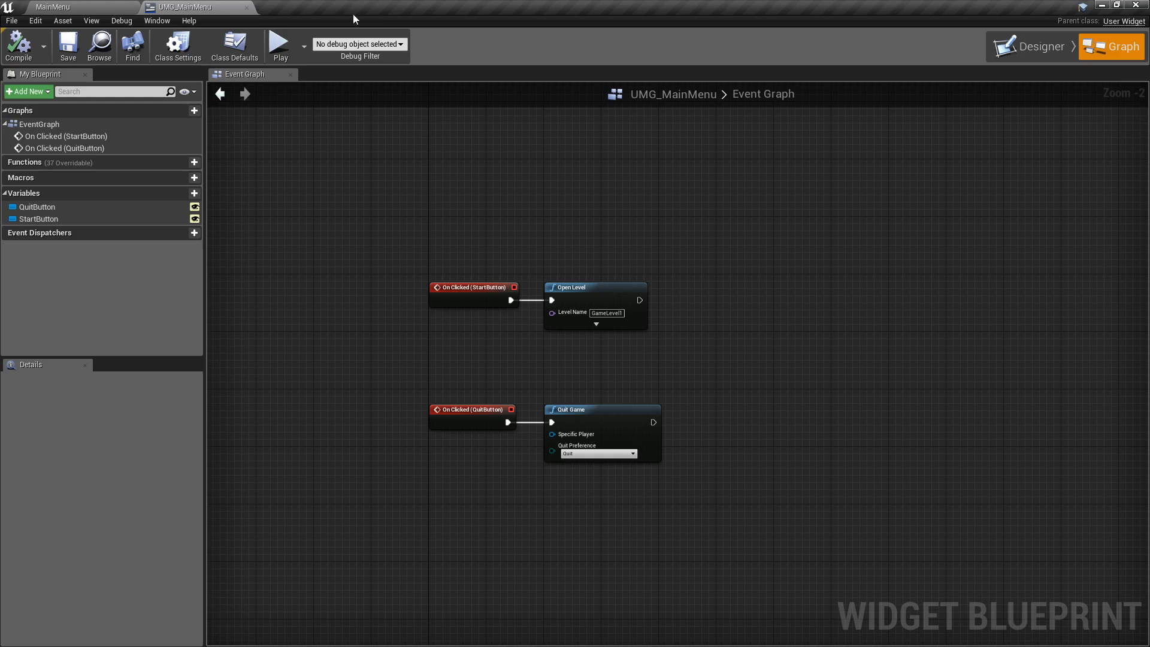
In the Framework folder, create a Blueprint class based on Game Mode Base and name it GM_MainMenu
left_click(84, 7)
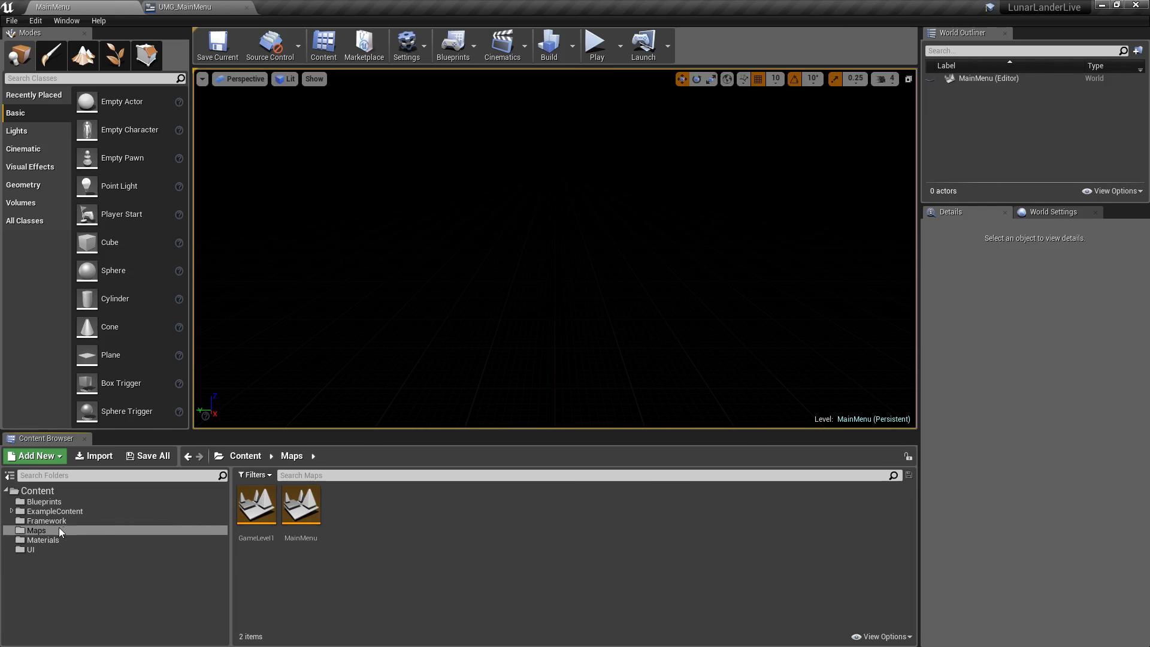
left_click(49, 519)
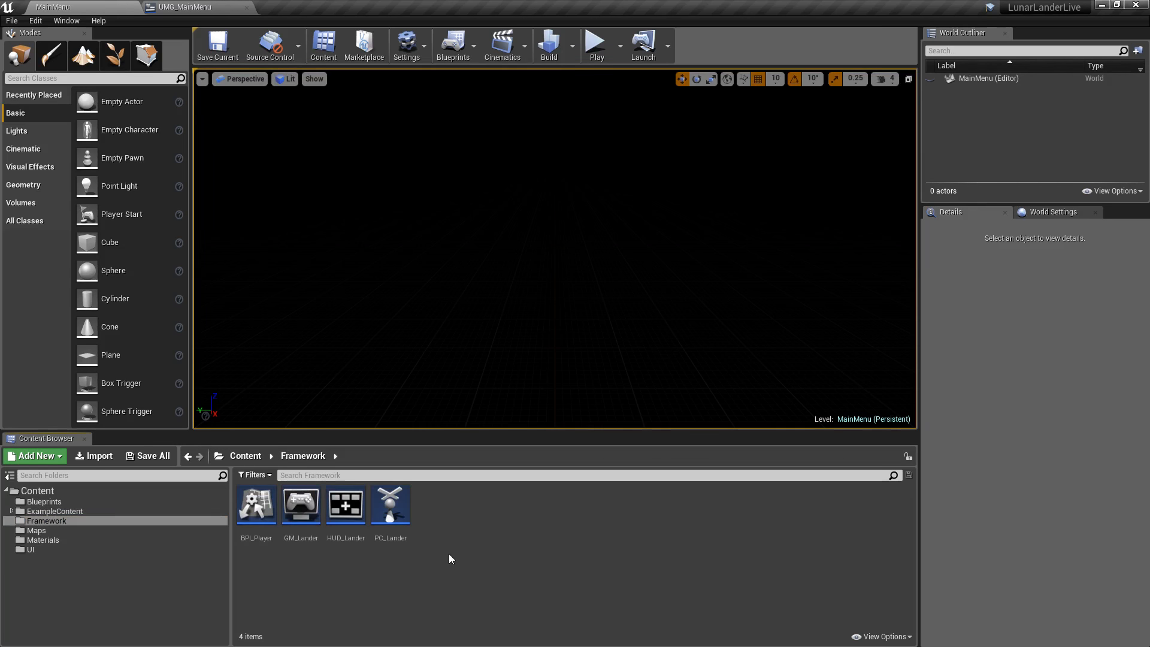
right_click(450, 558)
left_click(504, 305)
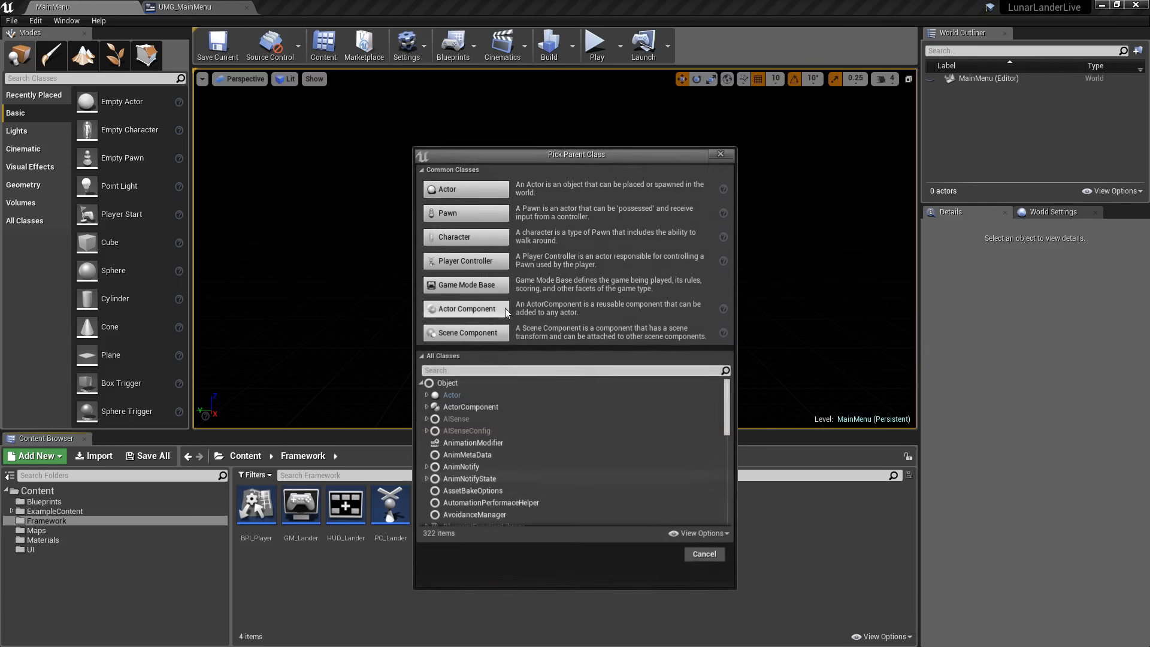
left_click(467, 285)
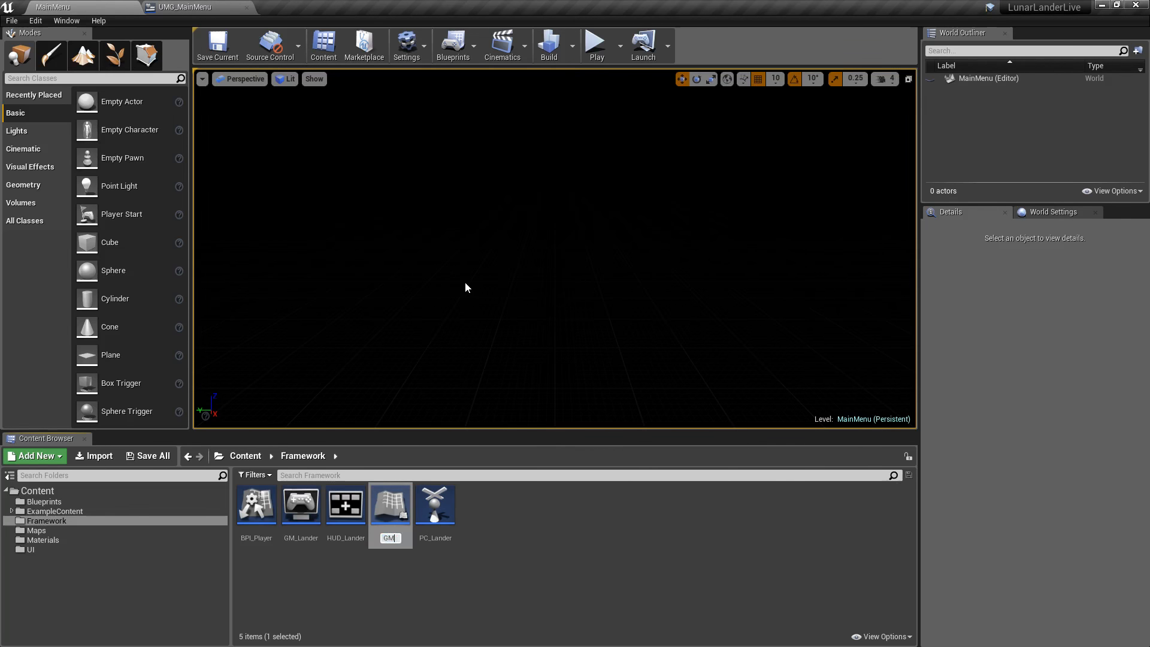
type("GM_MainMenu")
key("Return")
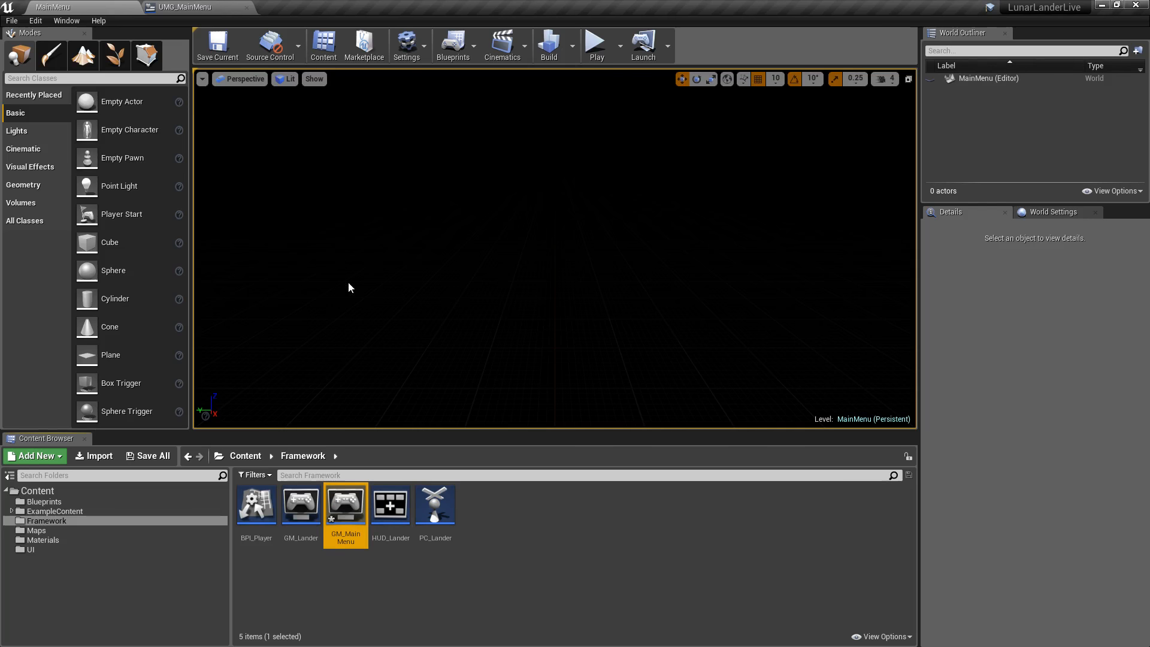
double_click(390, 506)
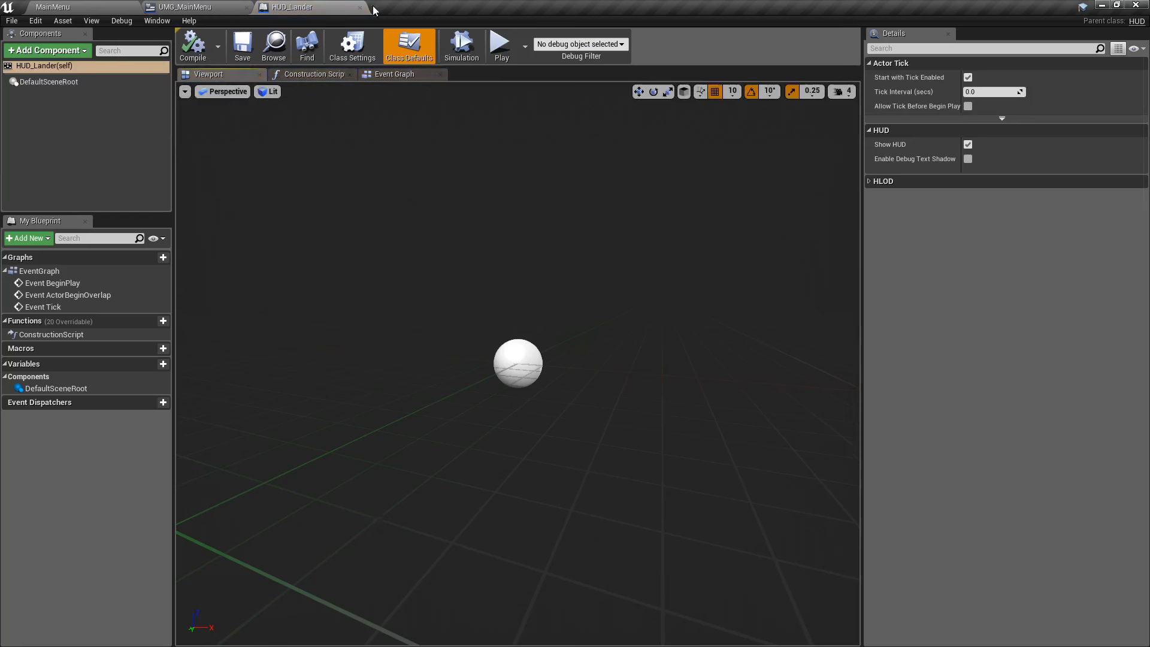
left_click(360, 8)
left_click(92, 6)
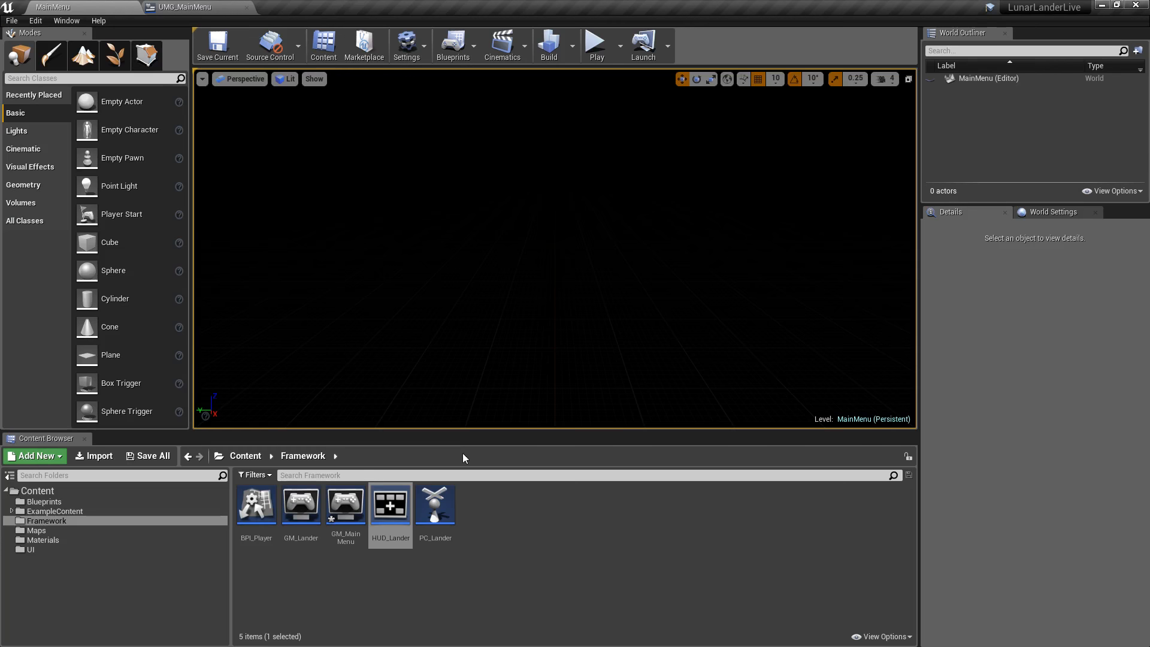
In GM_MainMenu, set Game Session Class and Default Pawn Class to None, then compile, save and close the blueprint
double_click(335, 502)
left_click(988, 146)
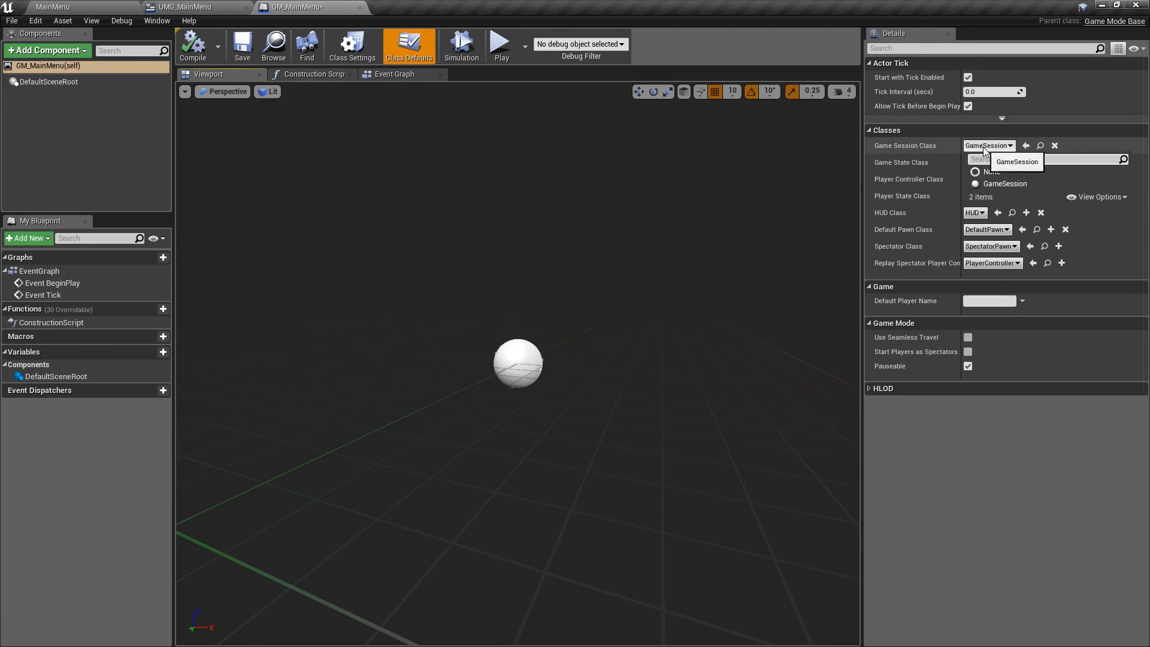
left_click(983, 171)
left_click(988, 183)
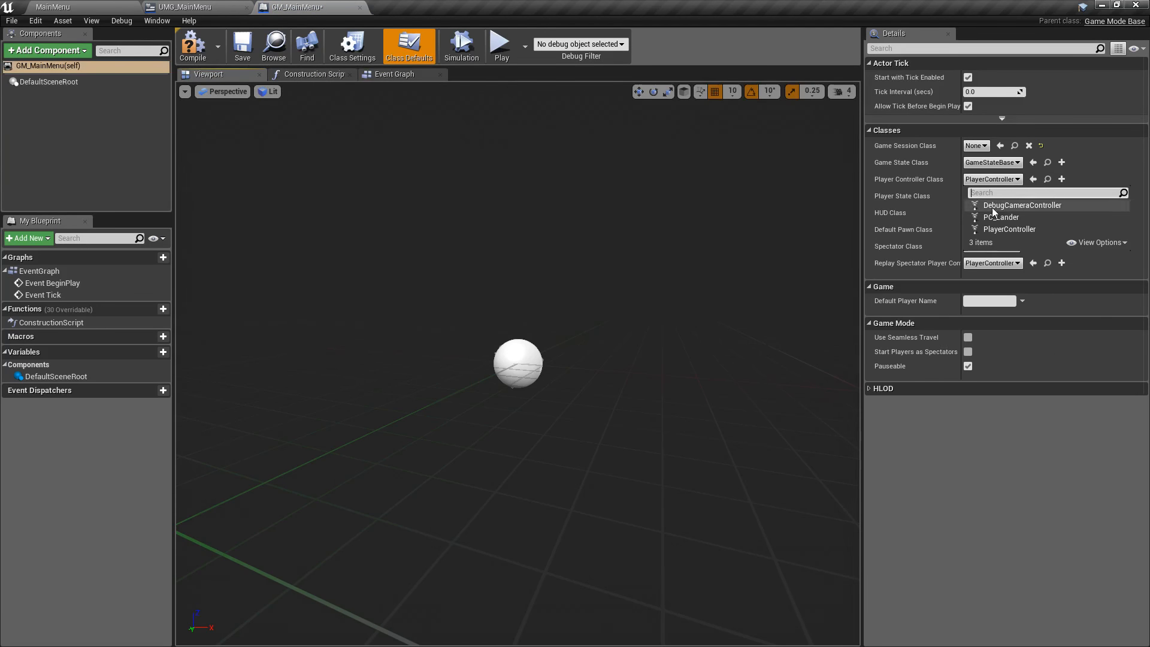
left_click(906, 226)
left_click(987, 230)
left_click(983, 254)
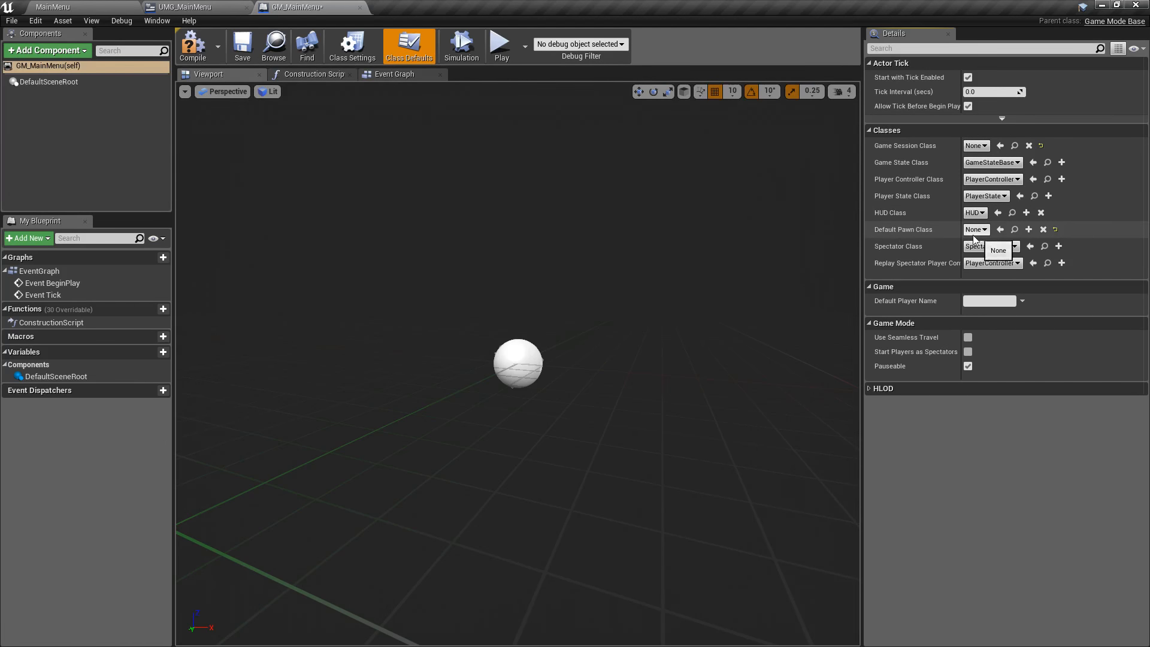
left_click(193, 44)
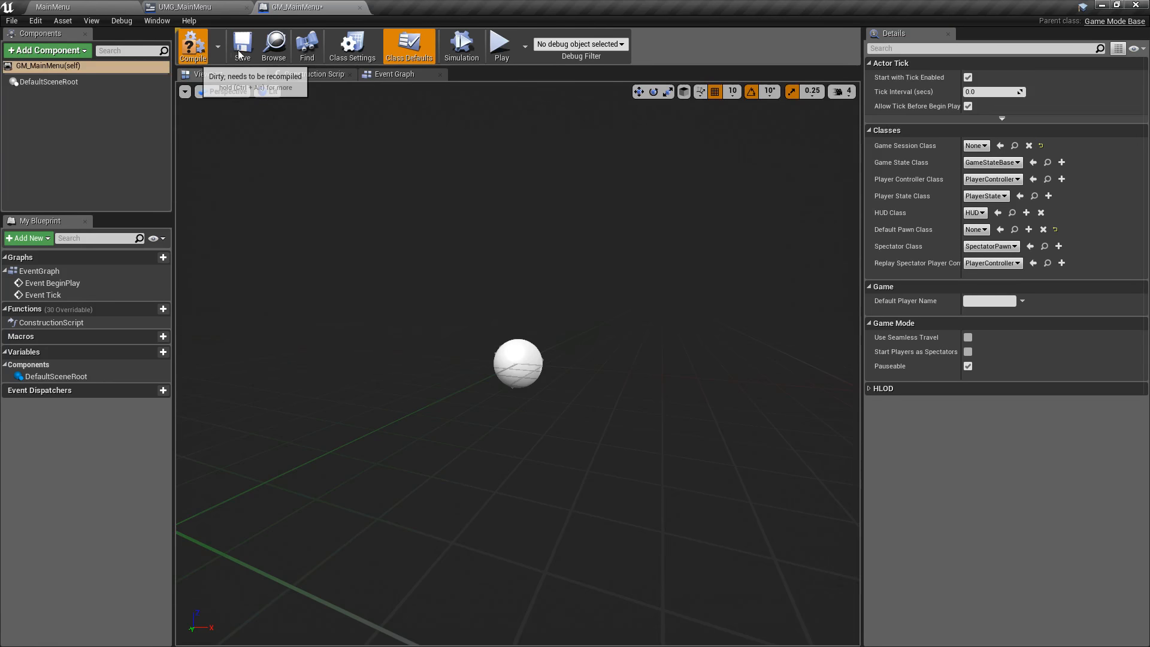
left_click(243, 44)
left_click(360, 8)
Set the MainMenu level's GameMode Override to GM_MainMenu in its World Settings and save the level
left_click(95, 7)
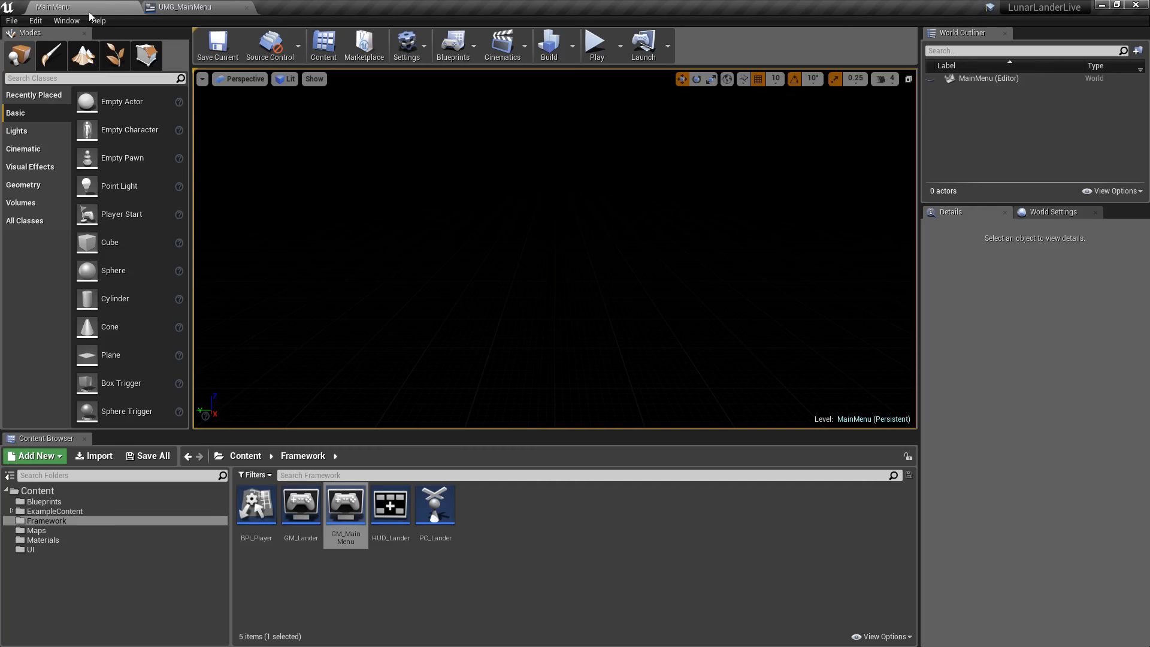
left_click(1054, 211)
left_click(1021, 267)
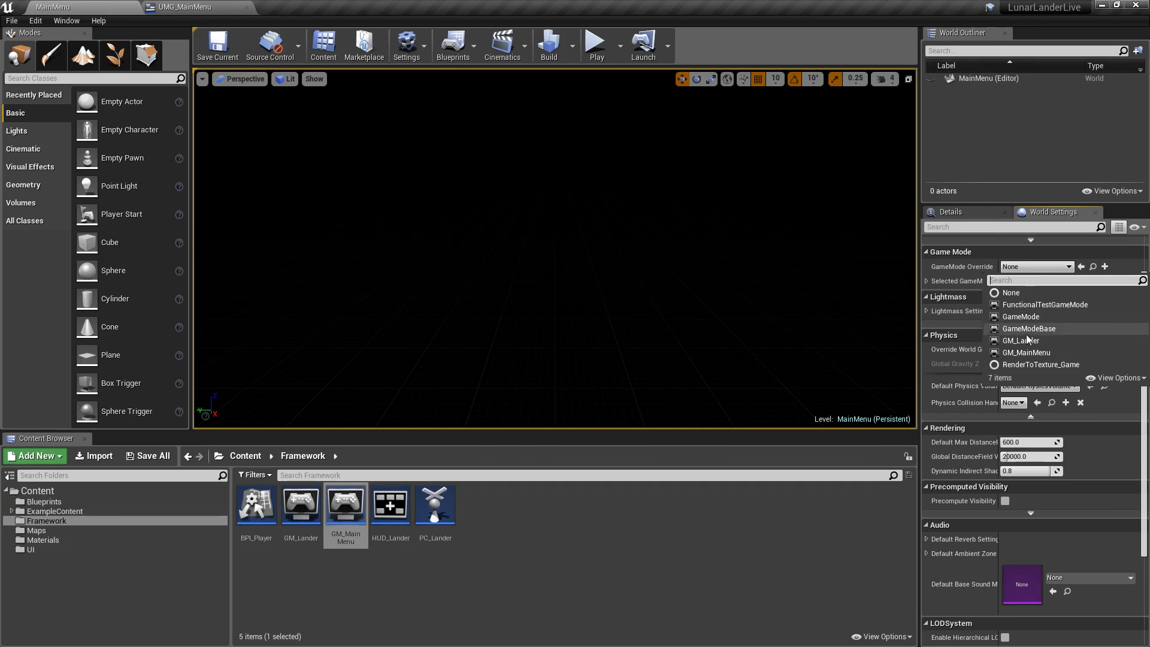
left_click(1028, 353)
left_click(928, 282)
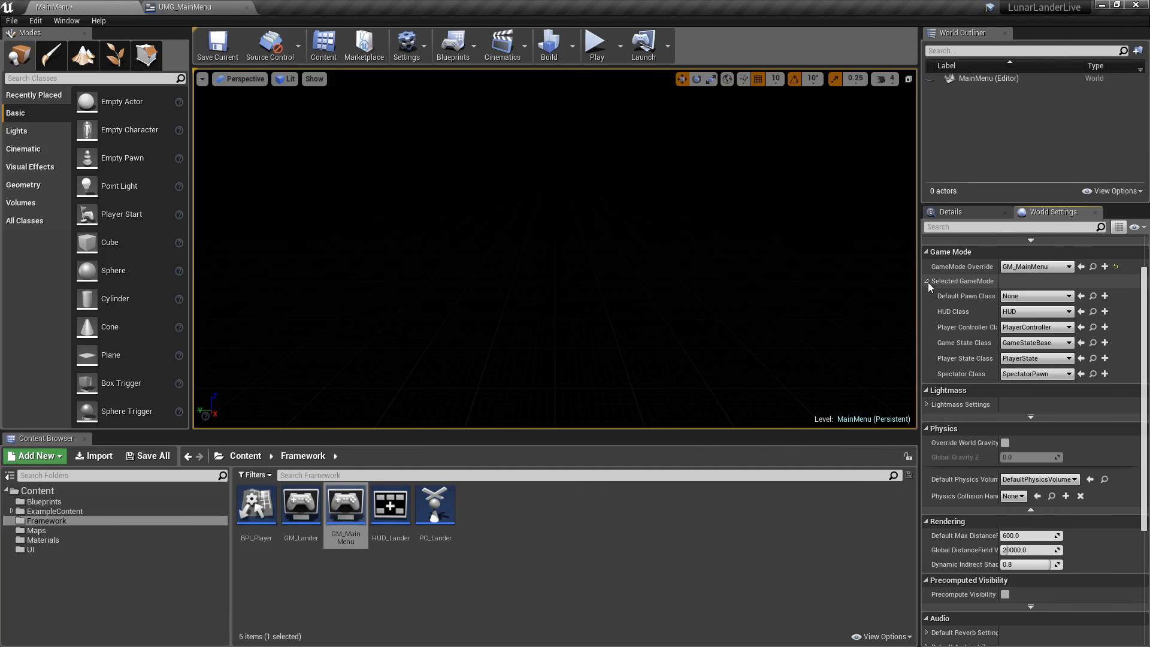
left_click(947, 281)
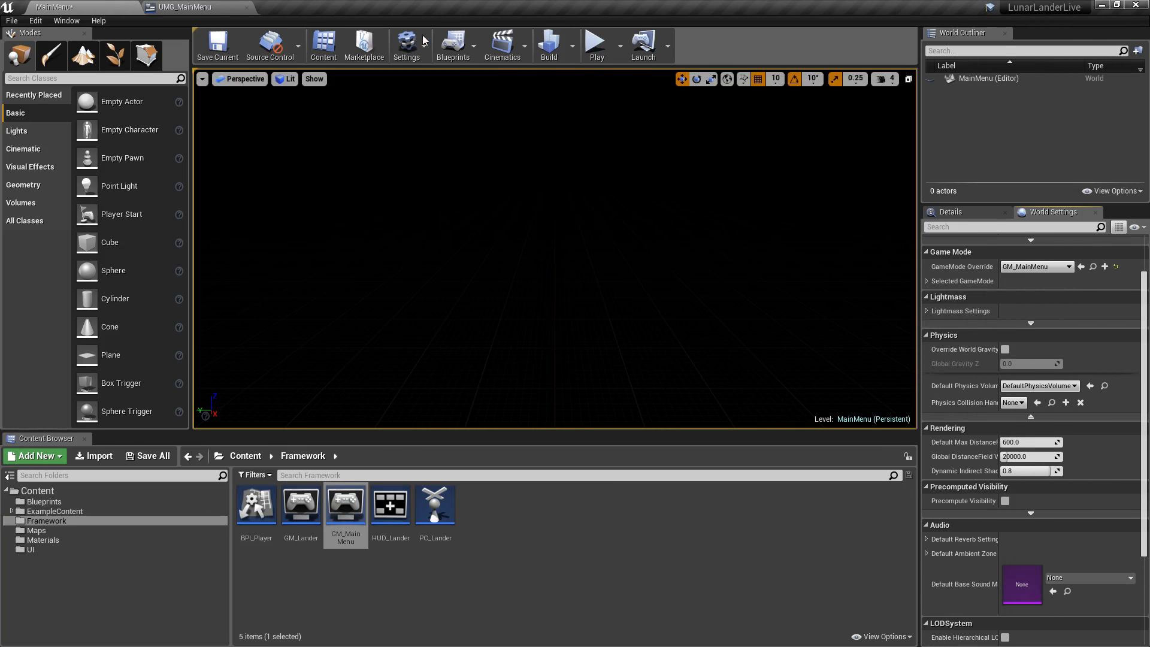
left_click(217, 45)
Play-test the MainMenu level, stop it, and show the contents of the UI folder
left_click(594, 44)
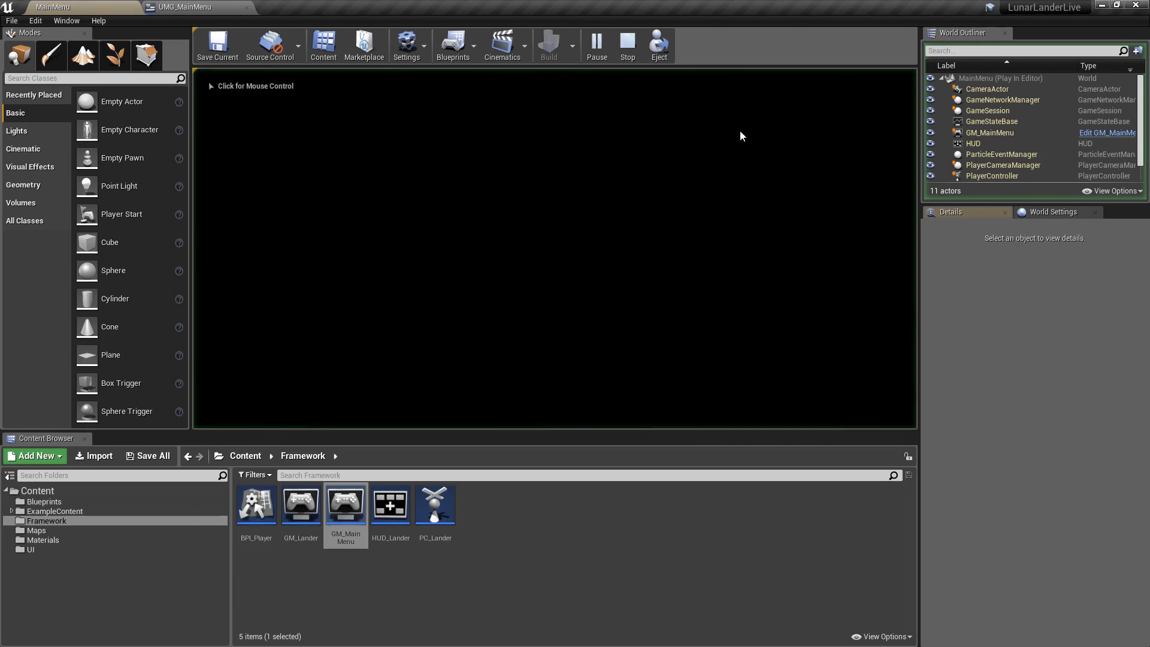
left_click(626, 43)
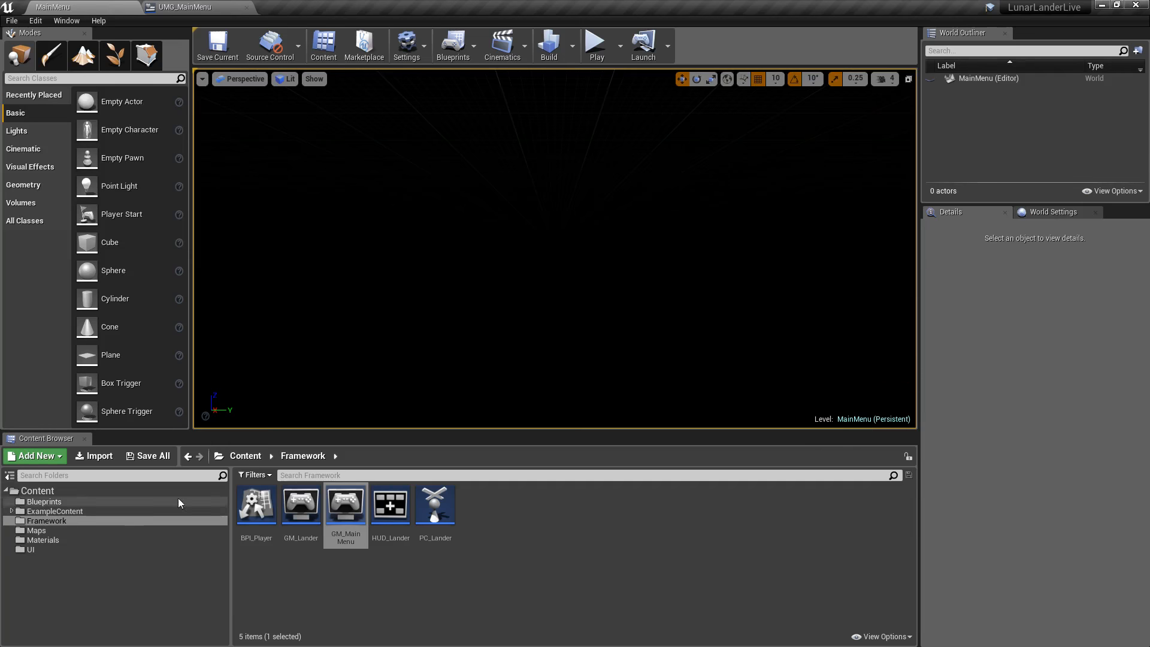
left_click(37, 549)
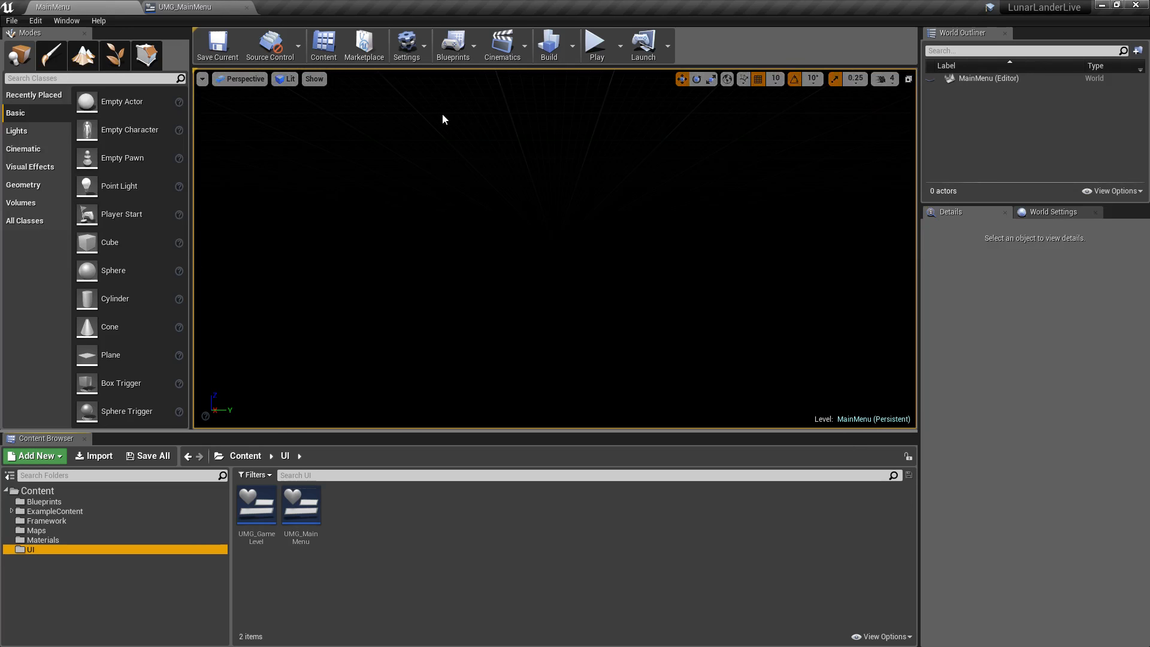
Open the MainMenu Level Blueprint, delete its Event Tick node, and compile and save it
left_click(453, 45)
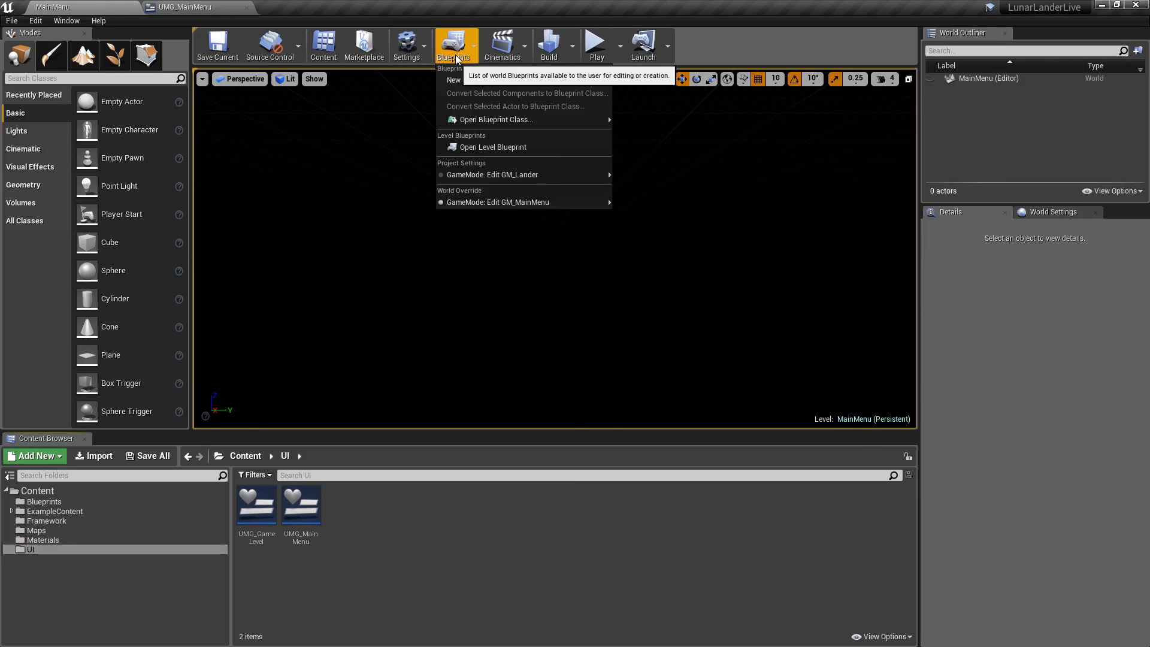
left_click(488, 149)
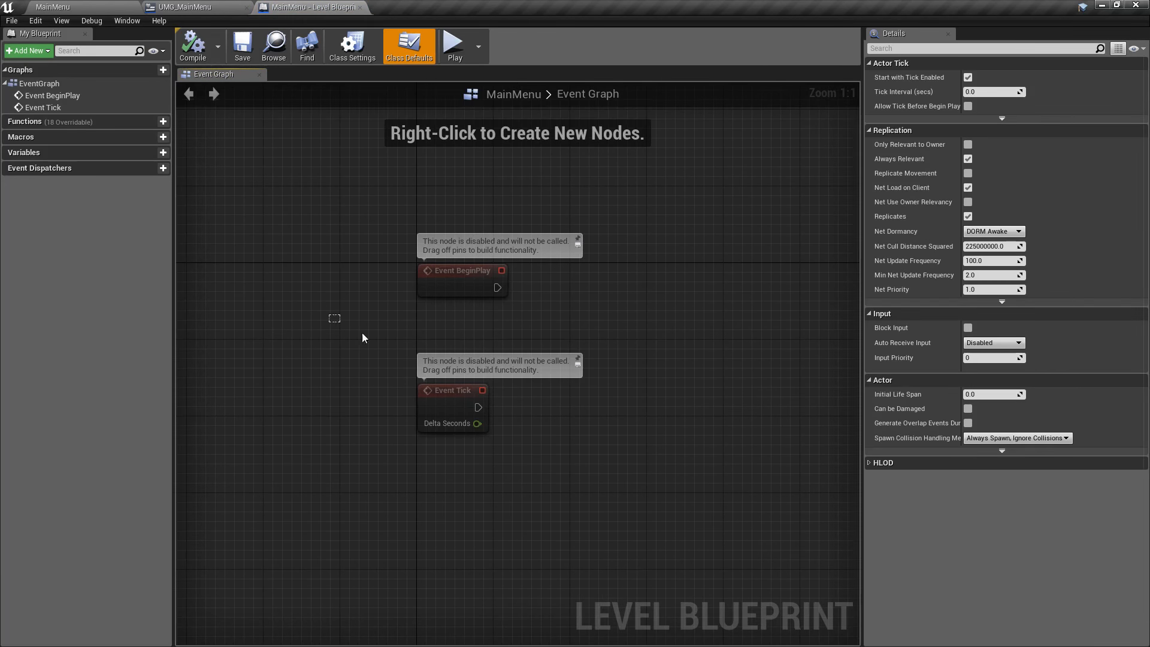
left_click(464, 407)
key("Delete")
left_click(204, 51)
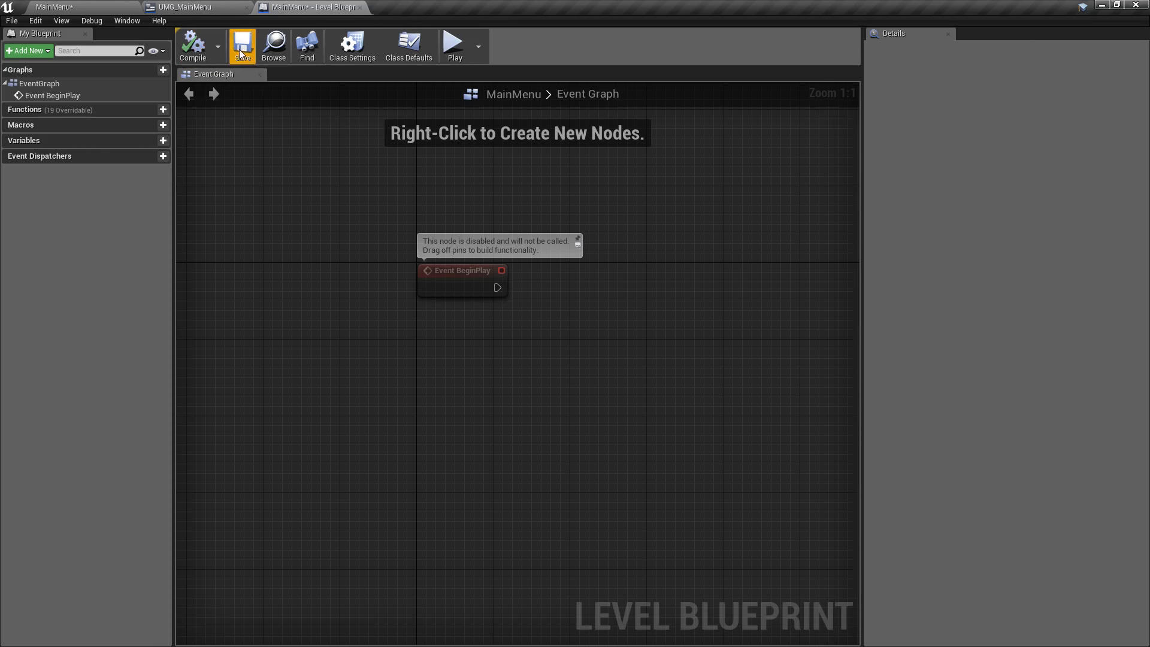
left_click(242, 49)
left_click(465, 242)
left_click(388, 200)
Add a Create Widget node connected to Event BeginPlay and set its class to UMG_MainMenu
right_click_drag(481, 290, 364, 343)
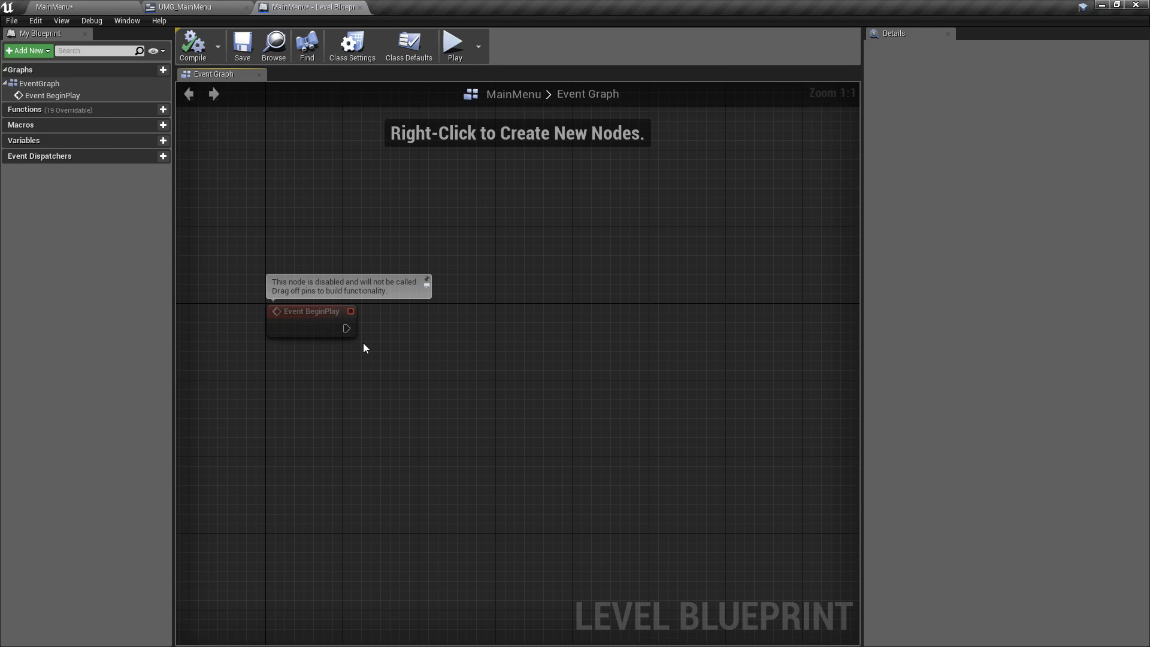
left_click_drag(381, 342, 447, 322)
type("create widget")
left_click(451, 426)
left_click(446, 354)
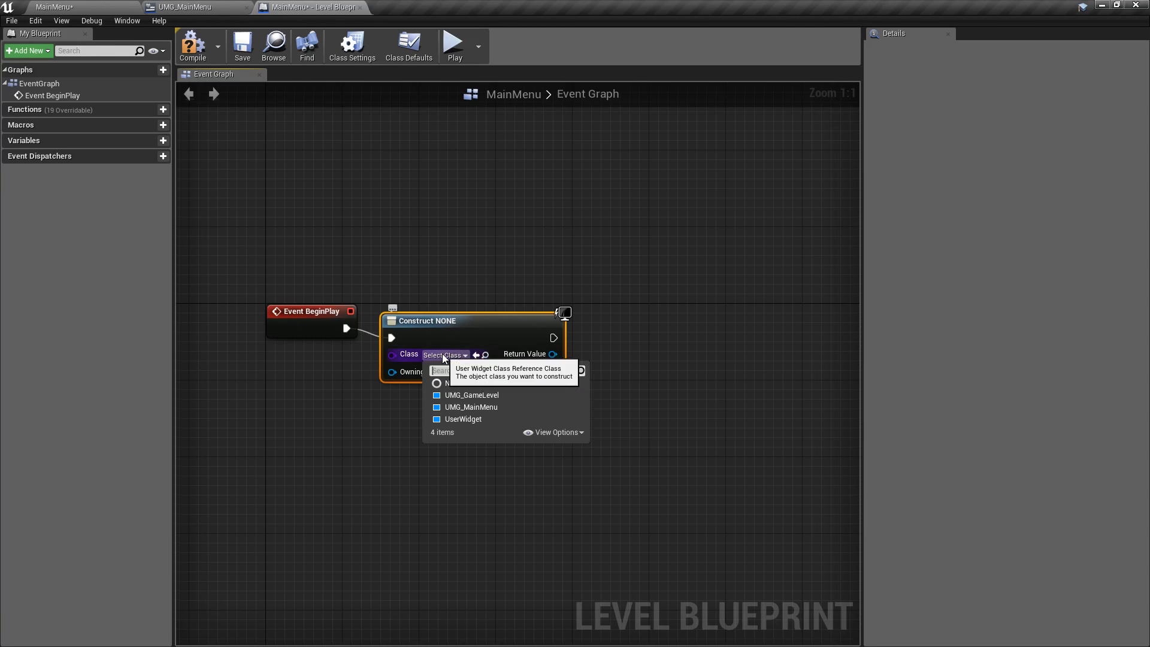
left_click(464, 406)
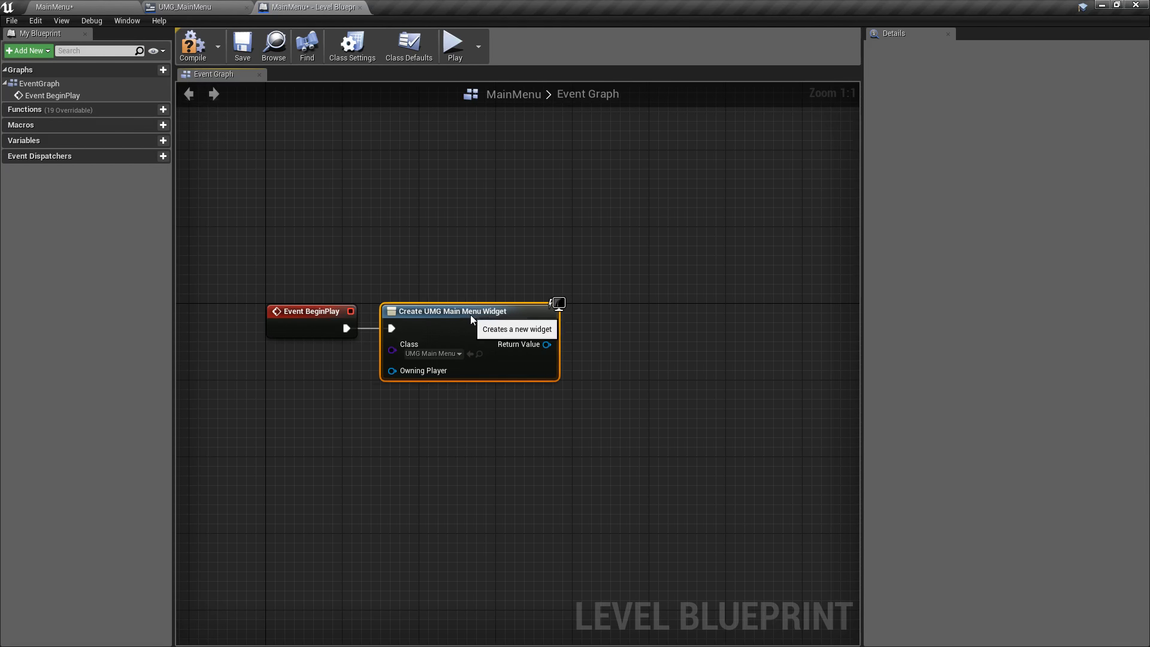
Connect the created widget to an Add to Viewport node, then compile, save and play-test the menu
right_click_drag(683, 368, 547, 353)
left_click_drag(411, 339, 446, 329)
type("dd")
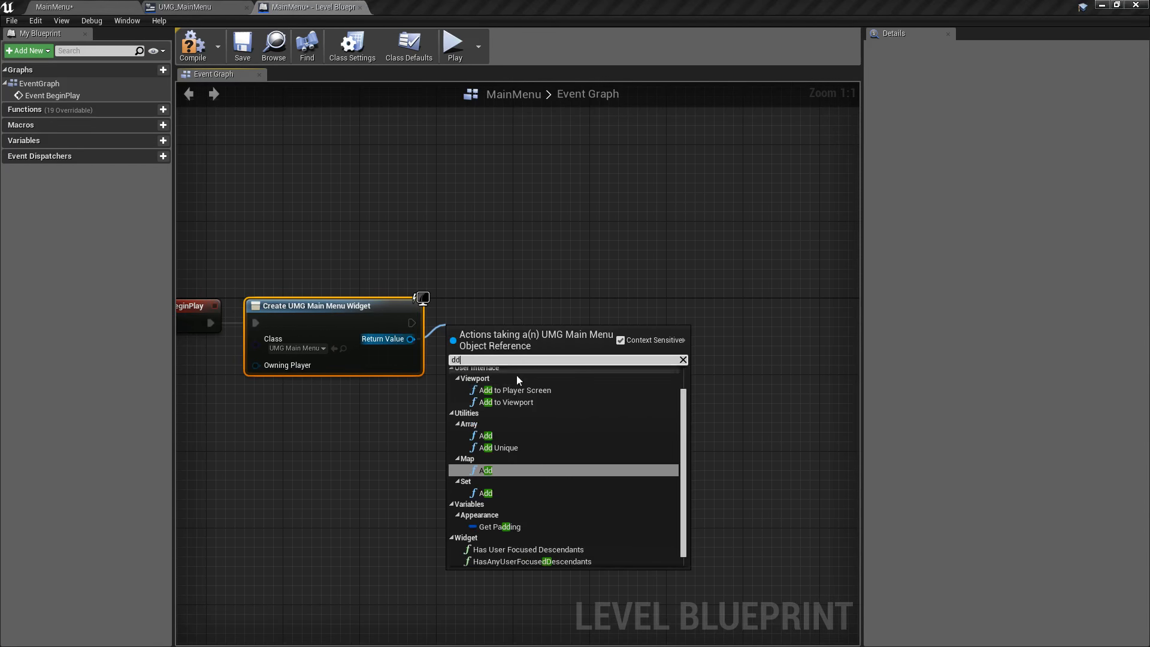
left_click(510, 401)
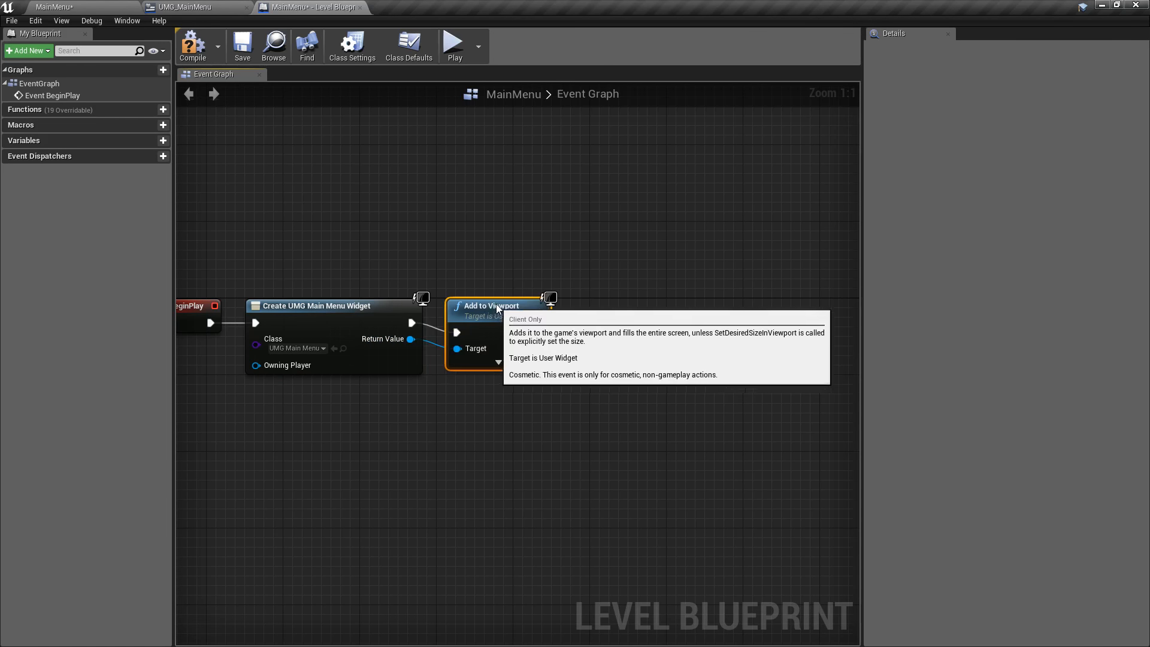
left_click(190, 47)
left_click(243, 44)
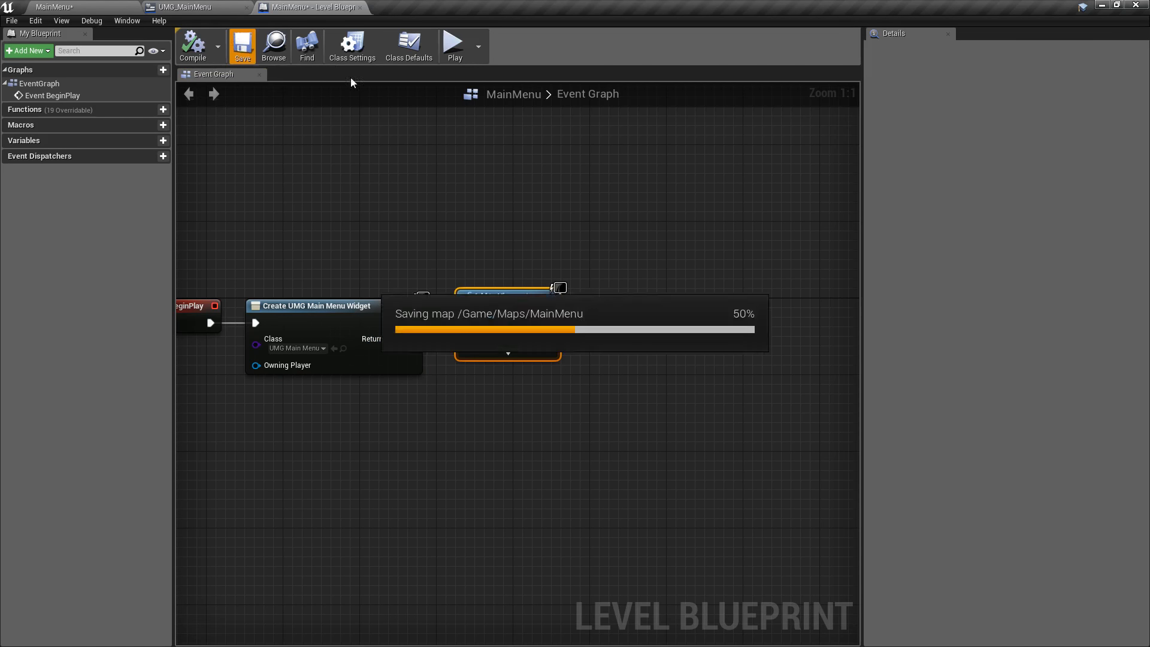
left_click(455, 45)
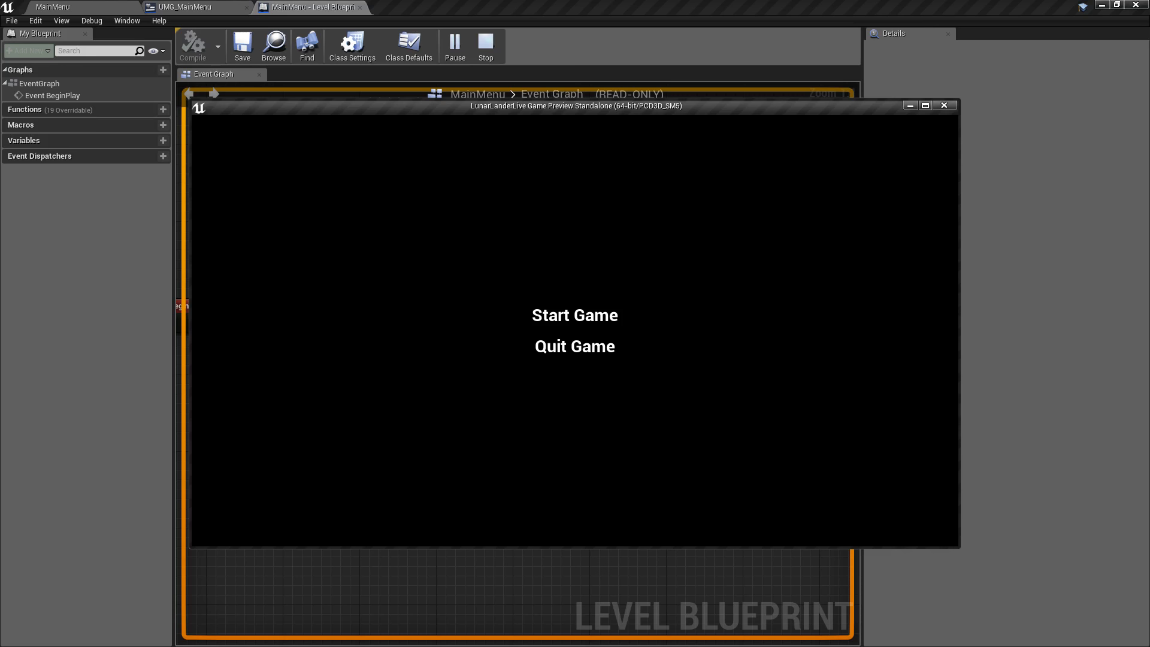
key("Escape")
Add a Get Player Controller node and place it below the Create UMG Main Menu Widget node
right_click_drag(525, 393, 560, 396)
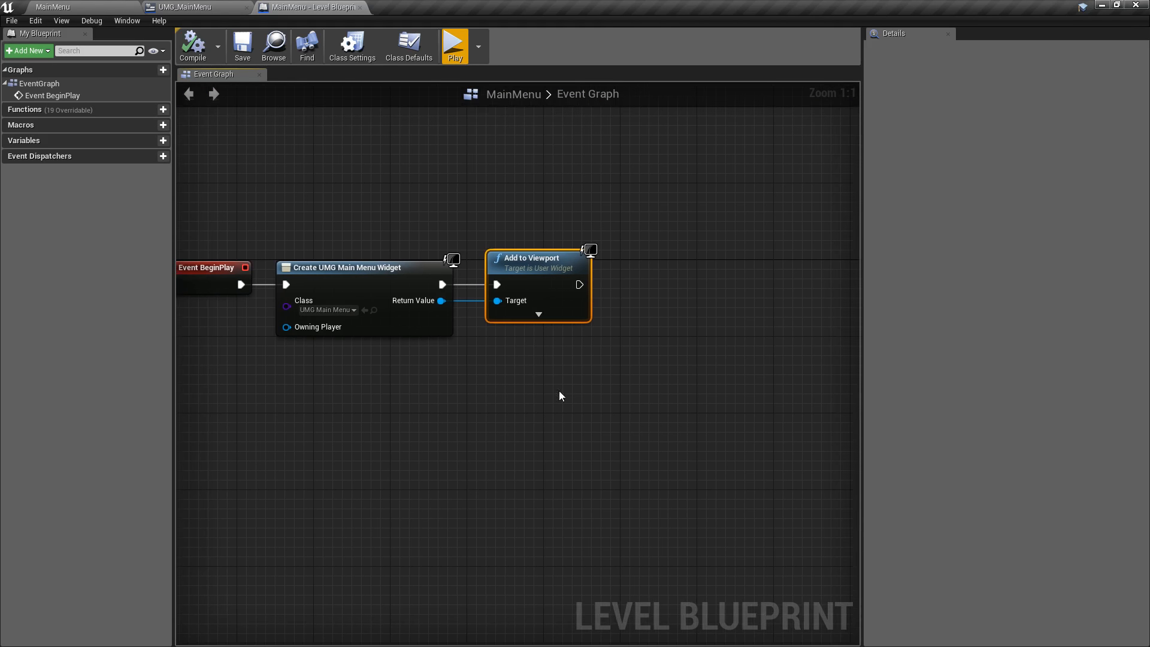
right_click(476, 377)
type("get player")
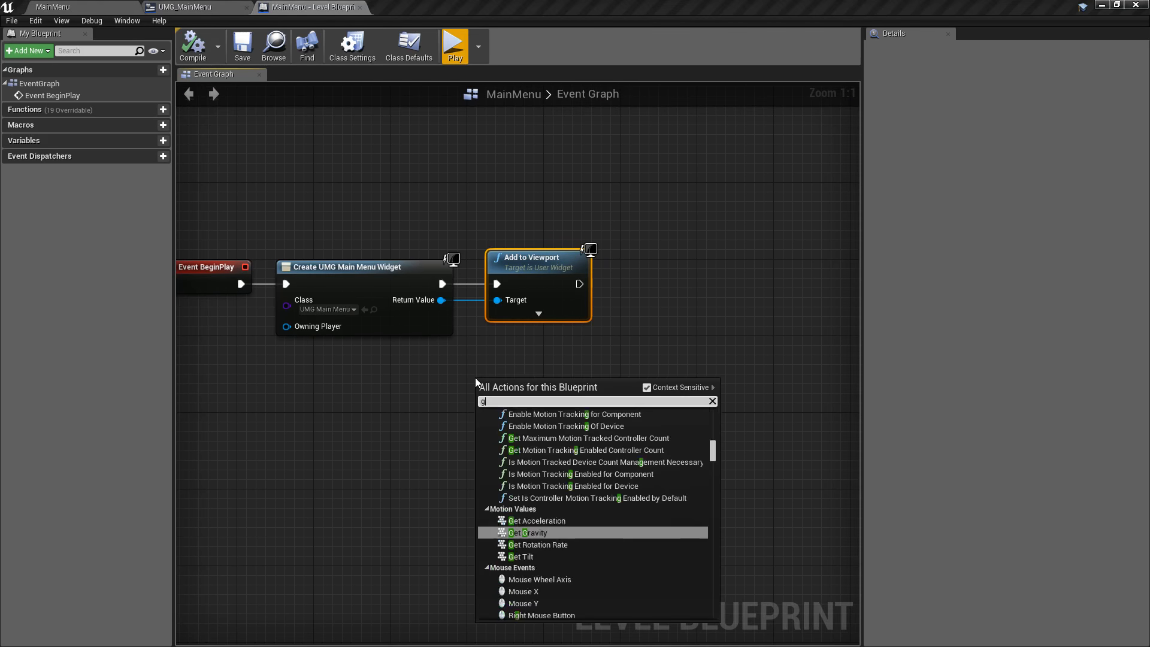
key("Up")
key("Up")
key("Return")
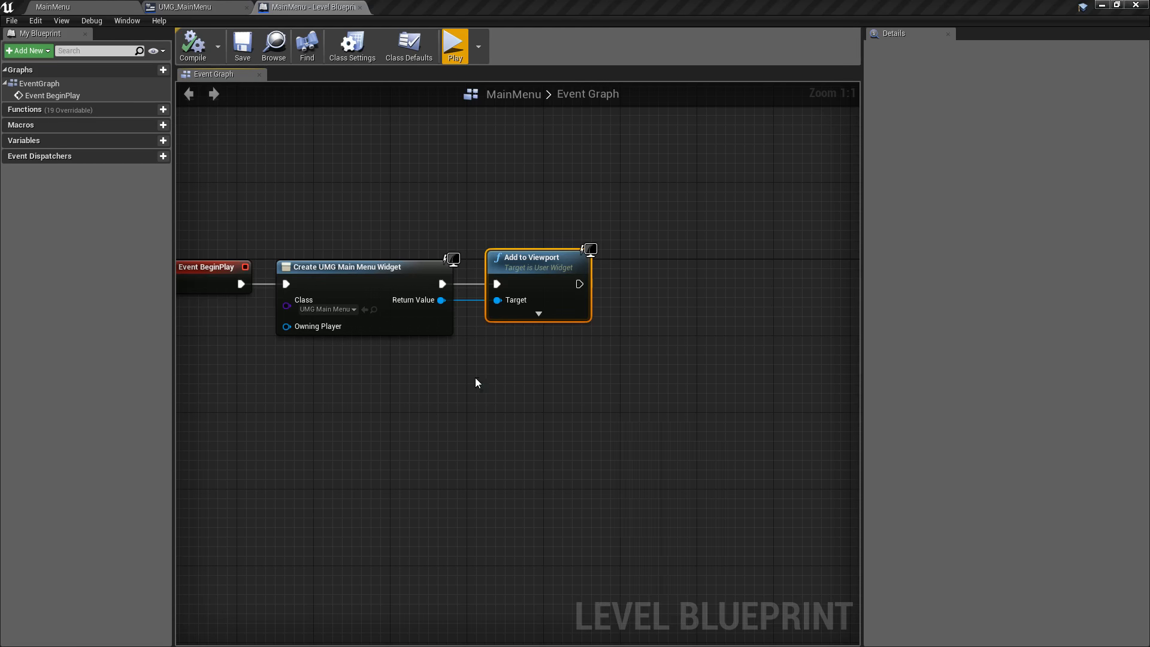
left_click_drag(526, 397, 420, 435)
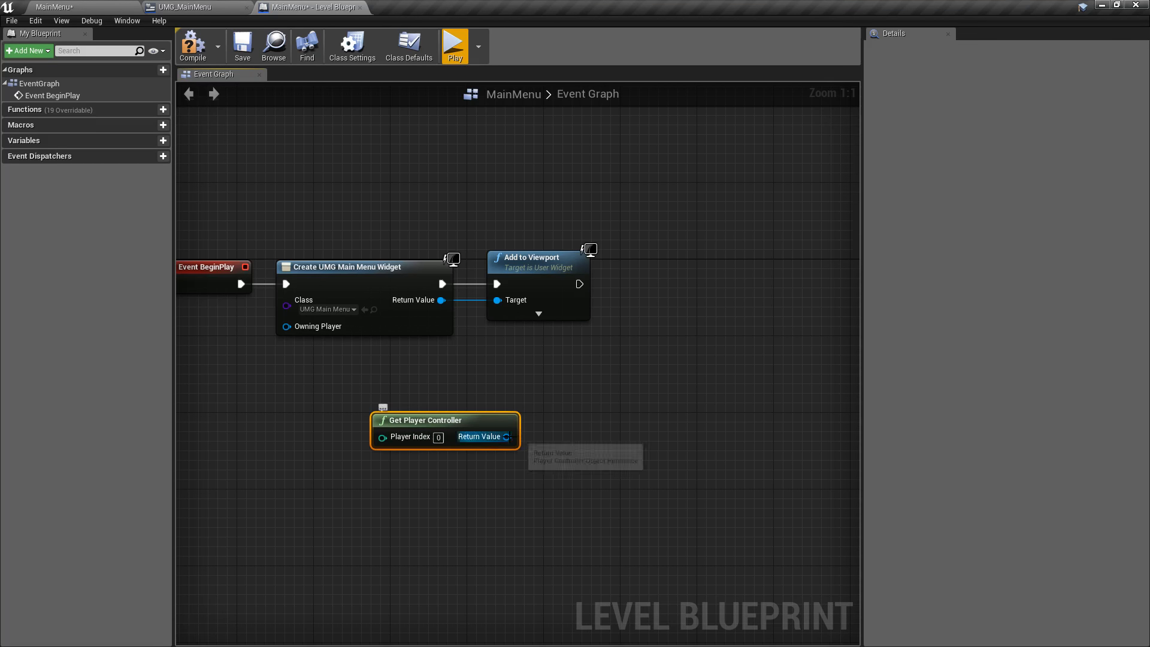
Add a Set Show Mouse Cursor node targeting the player controller, run it after Add to Viewport, and enable Show Mouse Cursor
left_click_drag(506, 437, 577, 398)
type("show mouse")
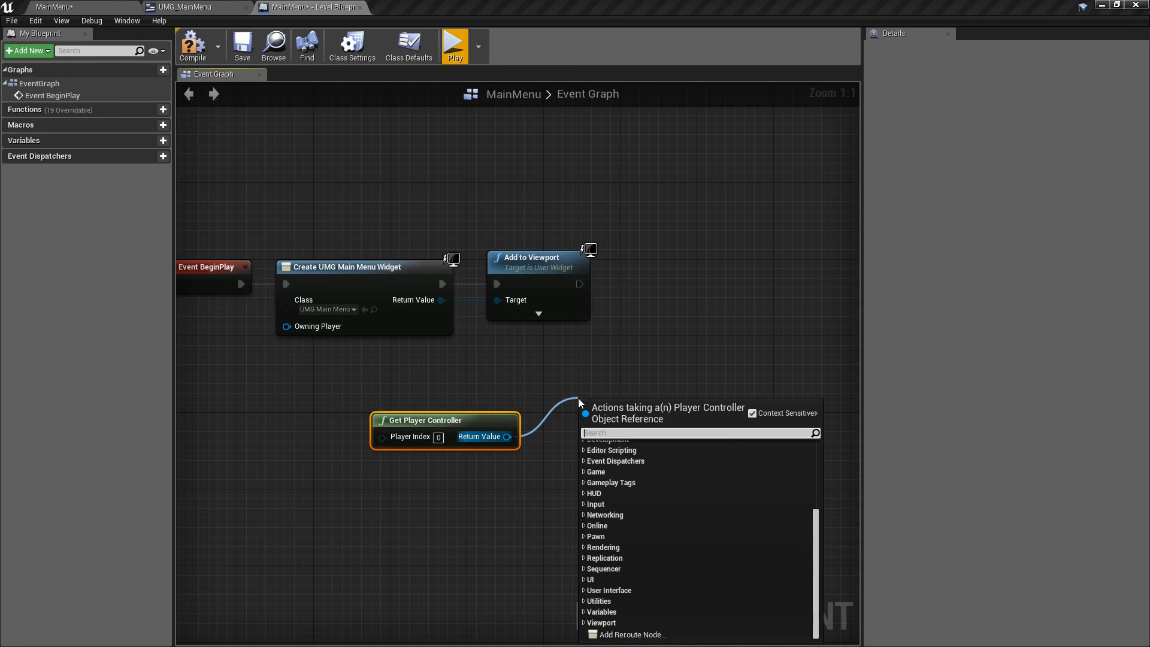
key("Down")
key("Return")
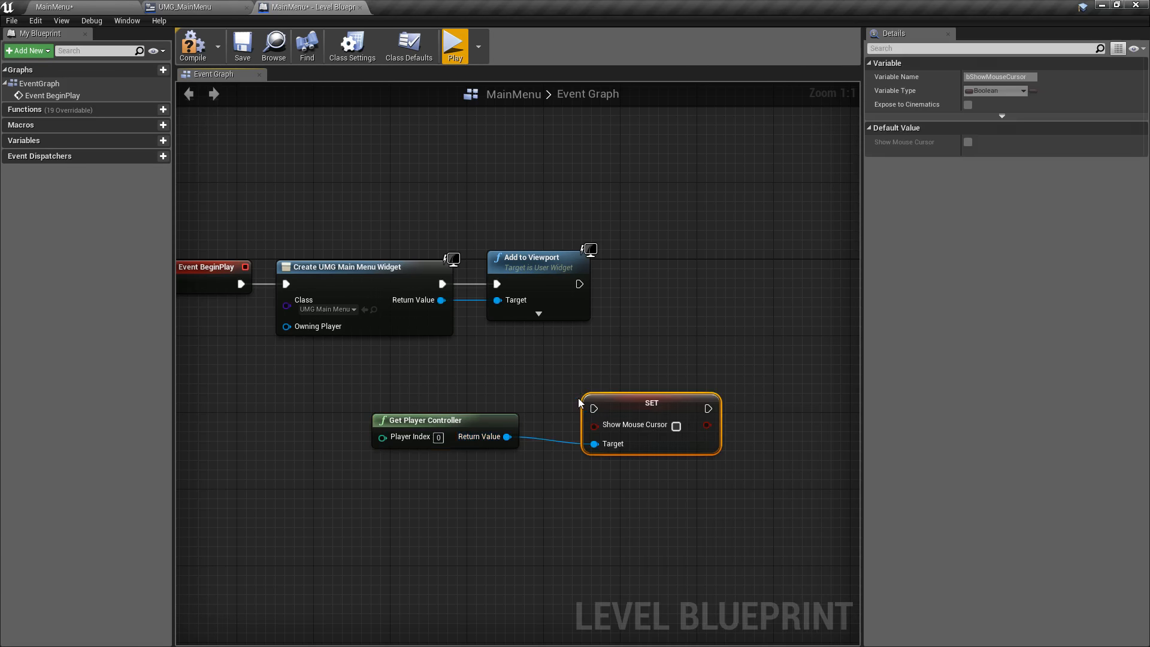
left_click_drag(579, 284, 593, 408)
left_click(677, 426)
left_click_drag(667, 409, 685, 361)
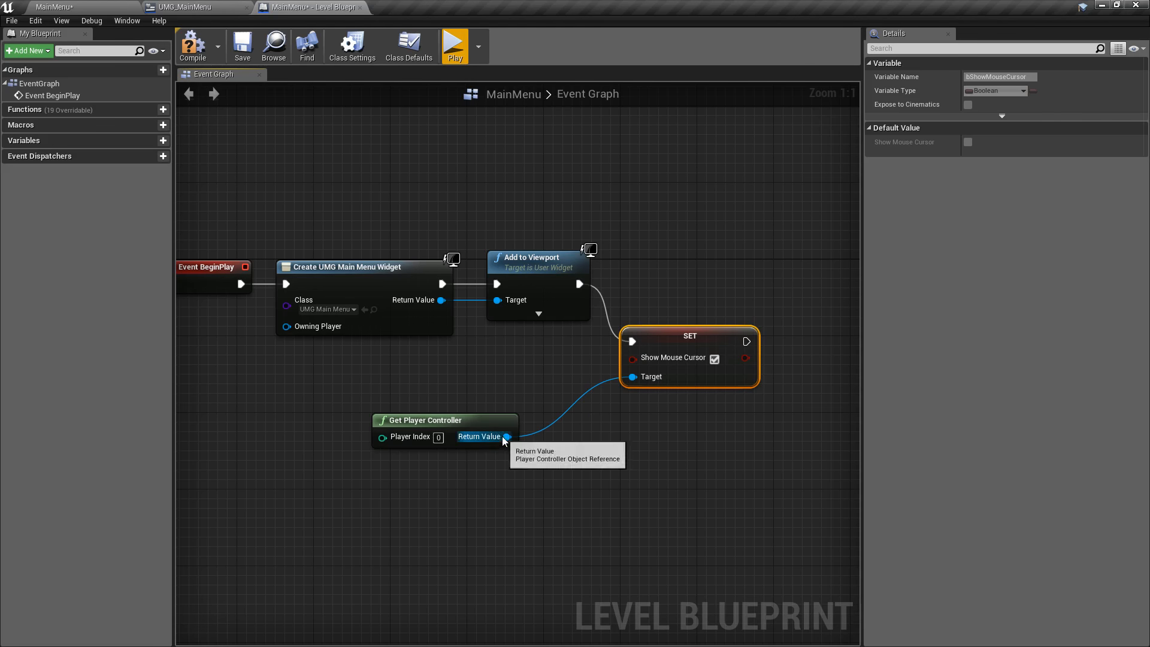
Add a Set Input Mode UI Only node targeting the player controller and run it after the Set Show Mouse Cursor node
left_click_drag(504, 437, 576, 466)
type("set input")
key("Down")
key("Down")
key("Down")
key("Return")
right_click_drag(636, 446, 478, 393)
left_click_drag(510, 428, 711, 380)
left_click_drag(588, 287, 681, 350)
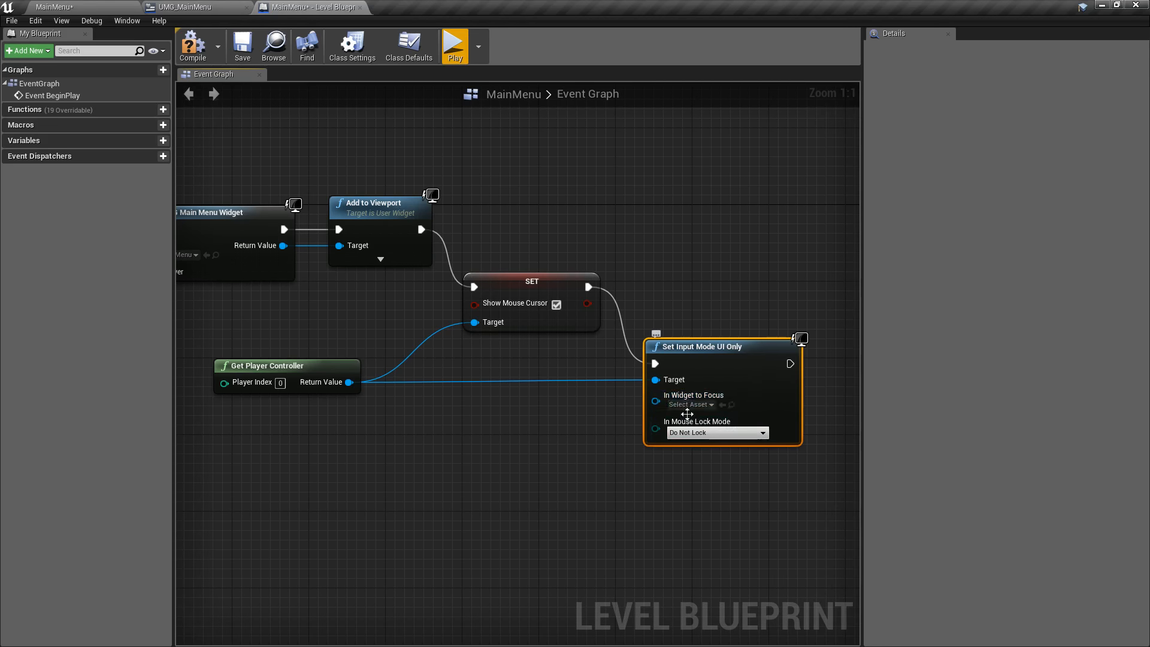
Play-test the menu's Quit Game and Start Game buttons, then save the MainMenu level blueprint
left_click(455, 45)
left_click(559, 348)
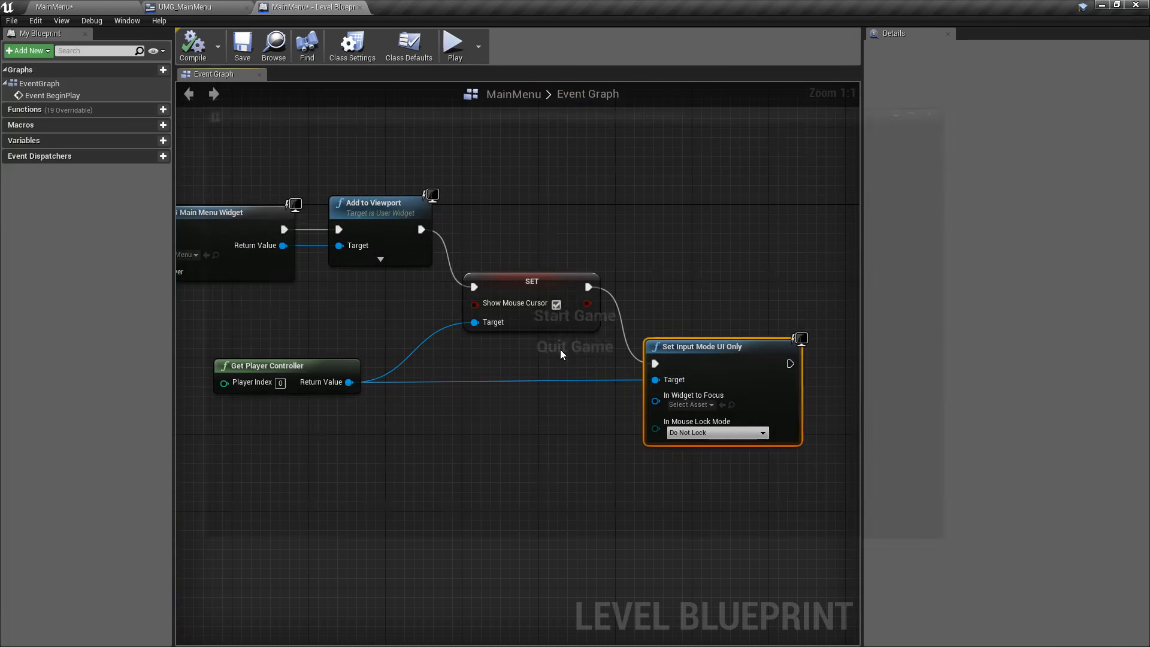
left_click(455, 43)
left_click(580, 320)
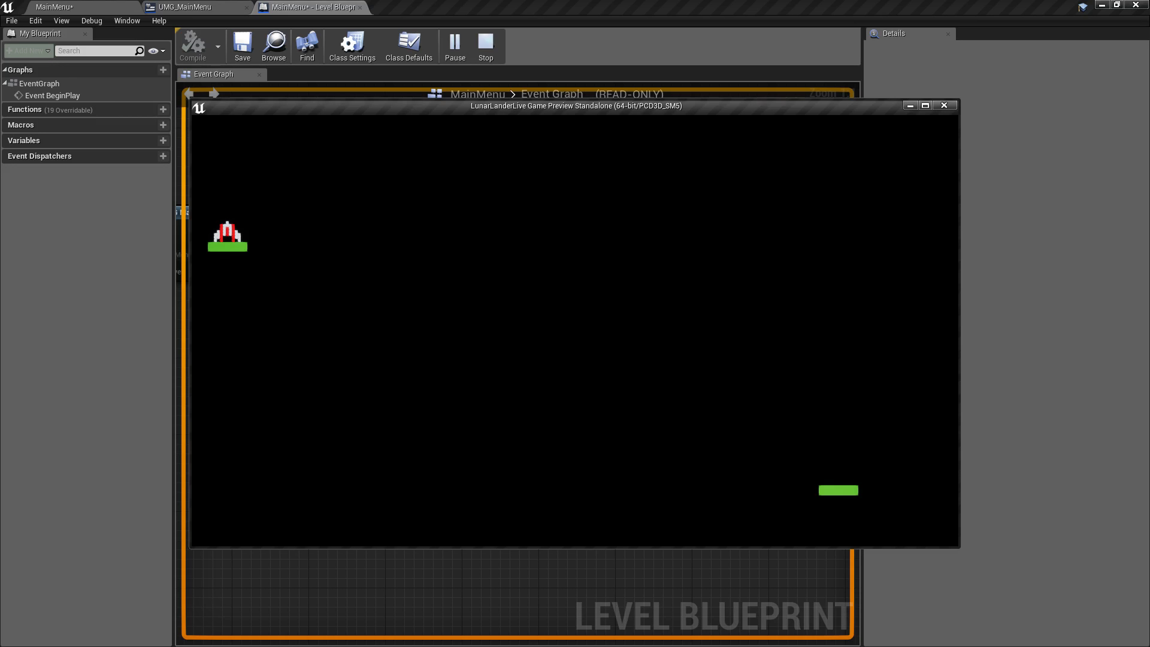
key("Escape")
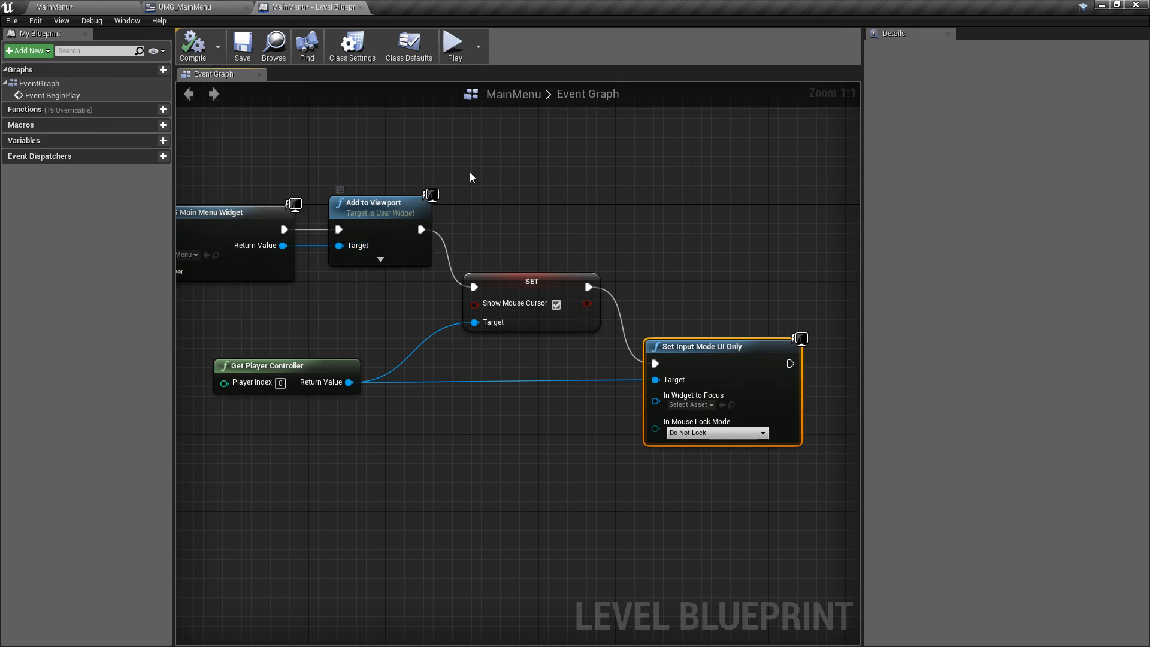
left_click(243, 48)
Cut the player controller, mouse cursor and input mode nodes out of the MainMenu level blueprint, then save it
left_click(191, 6)
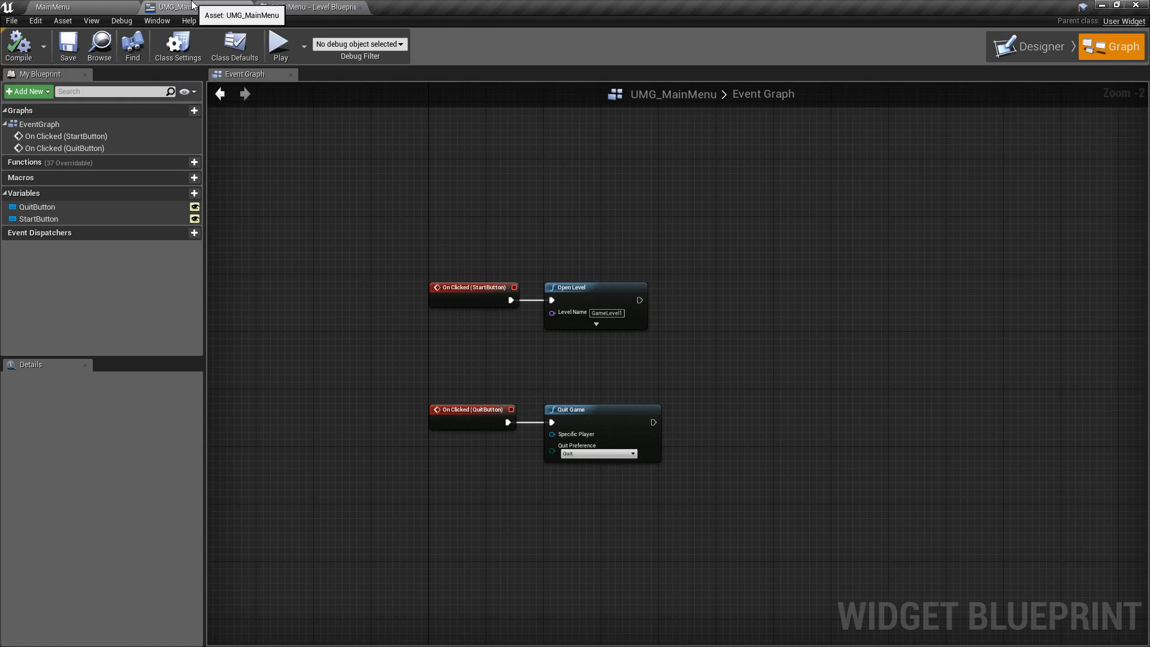
left_click(70, 6)
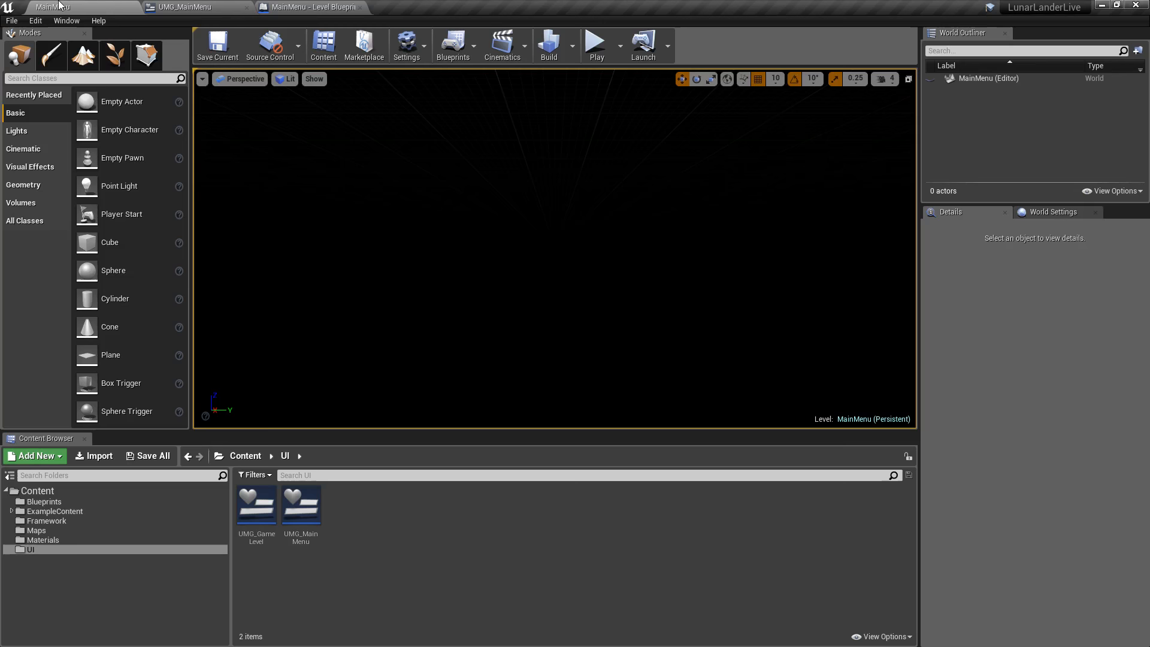
left_click(47, 520)
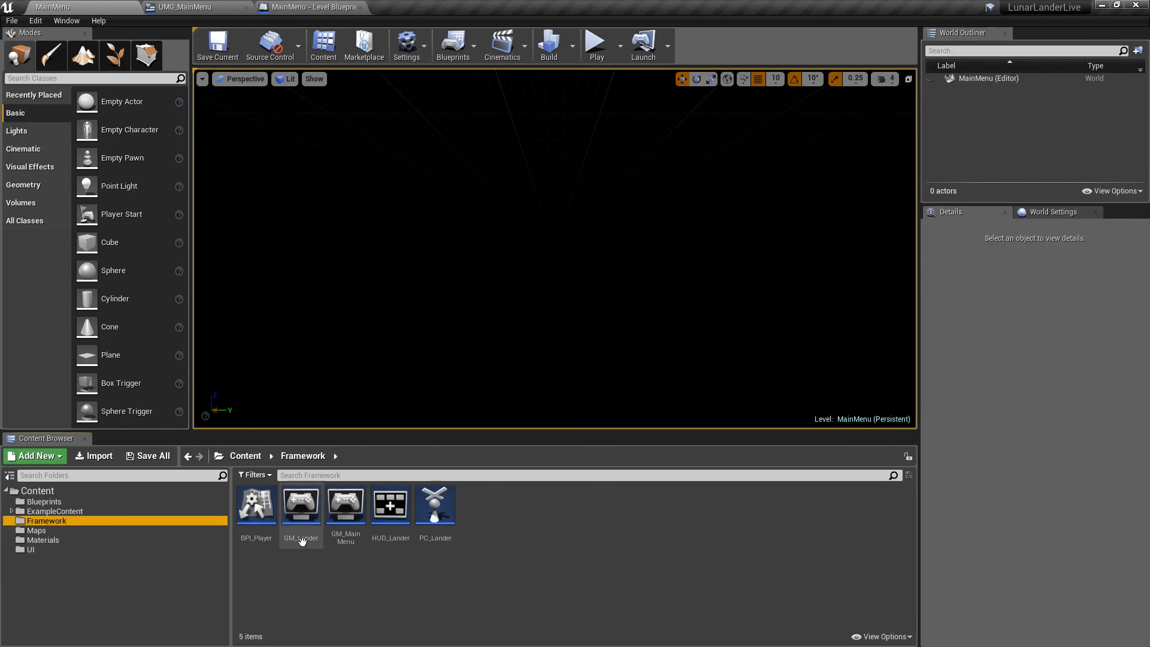
left_click(345, 508)
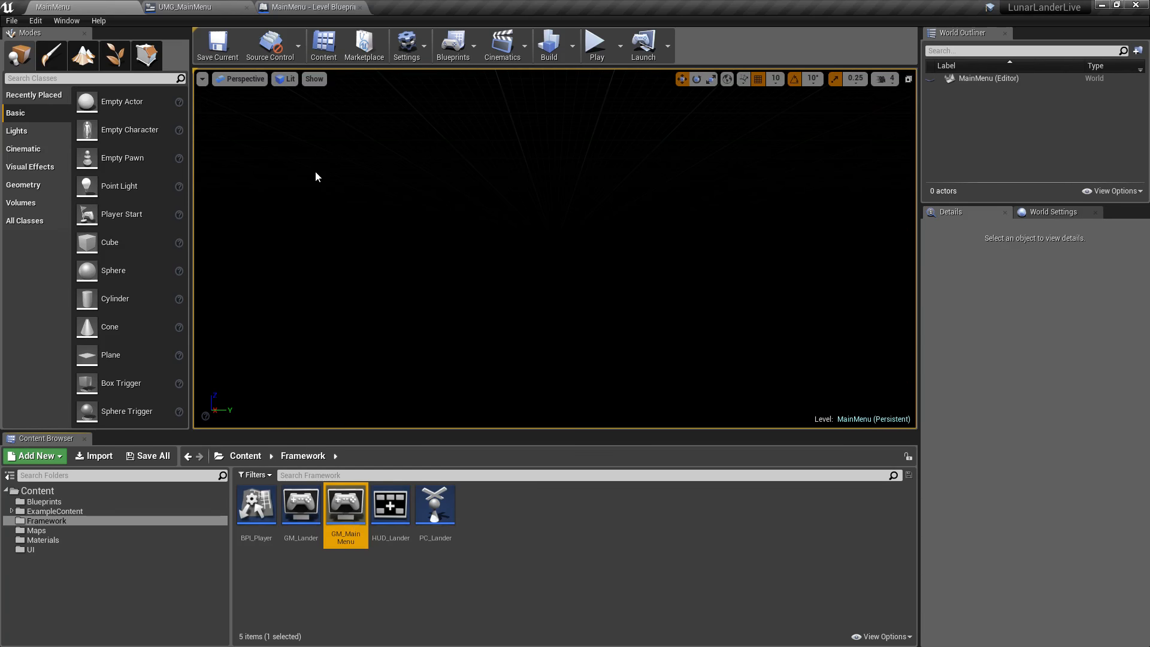
left_click(308, 7)
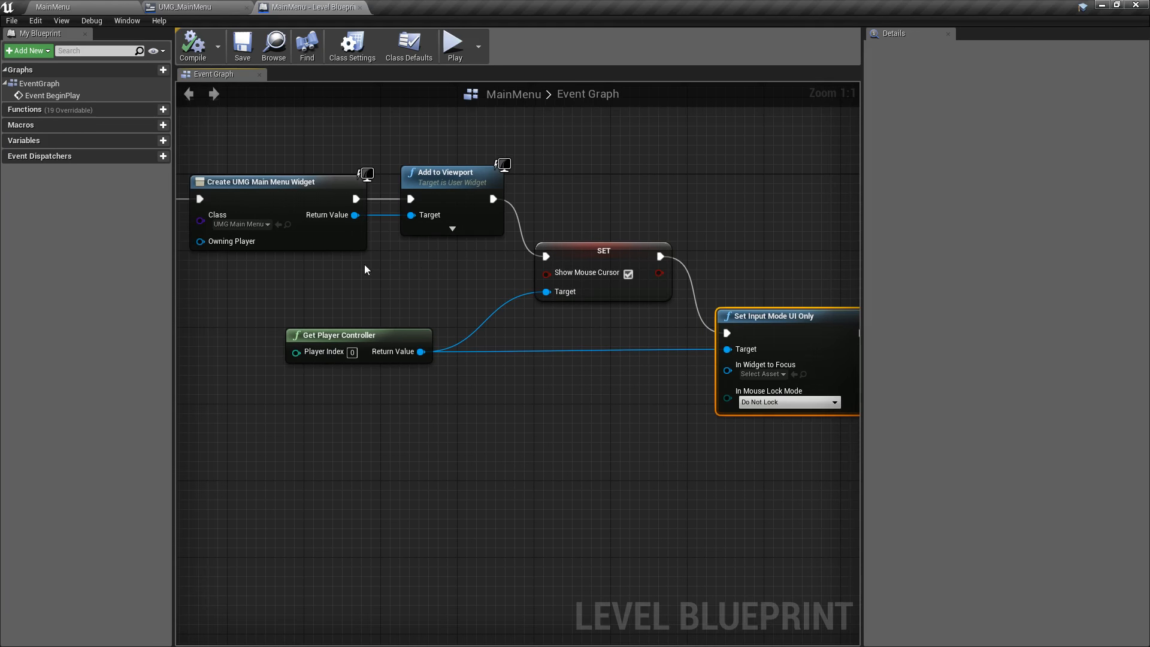
left_click_drag(365, 264, 782, 415)
key("Delete")
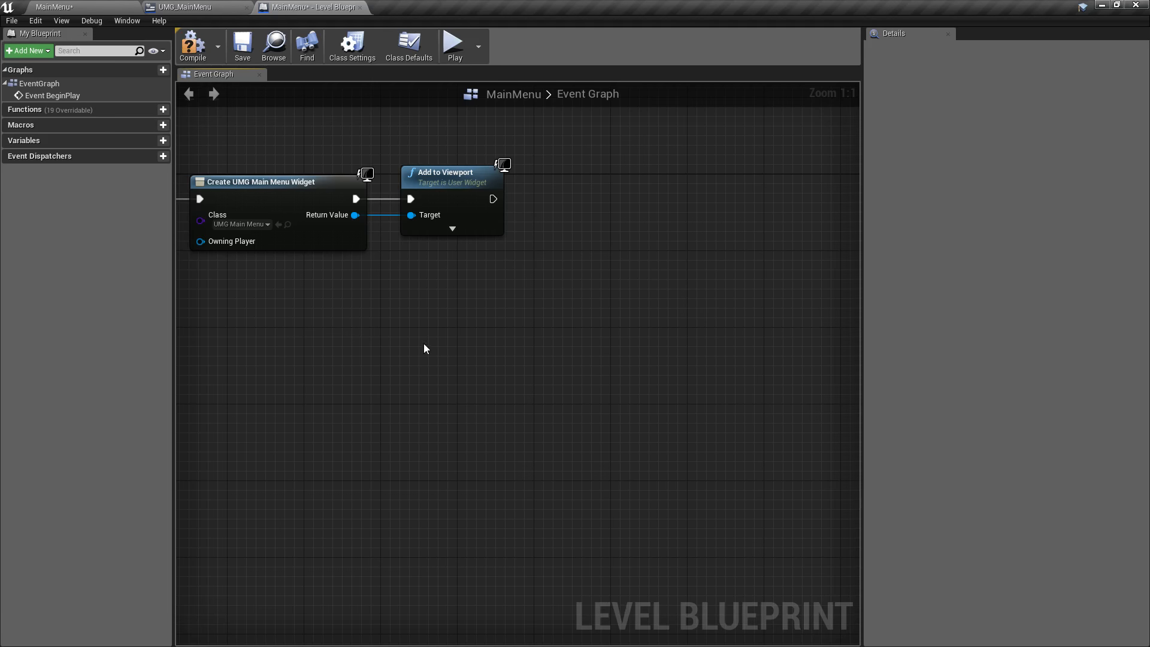
right_click_drag(424, 346, 538, 369)
left_click(244, 49)
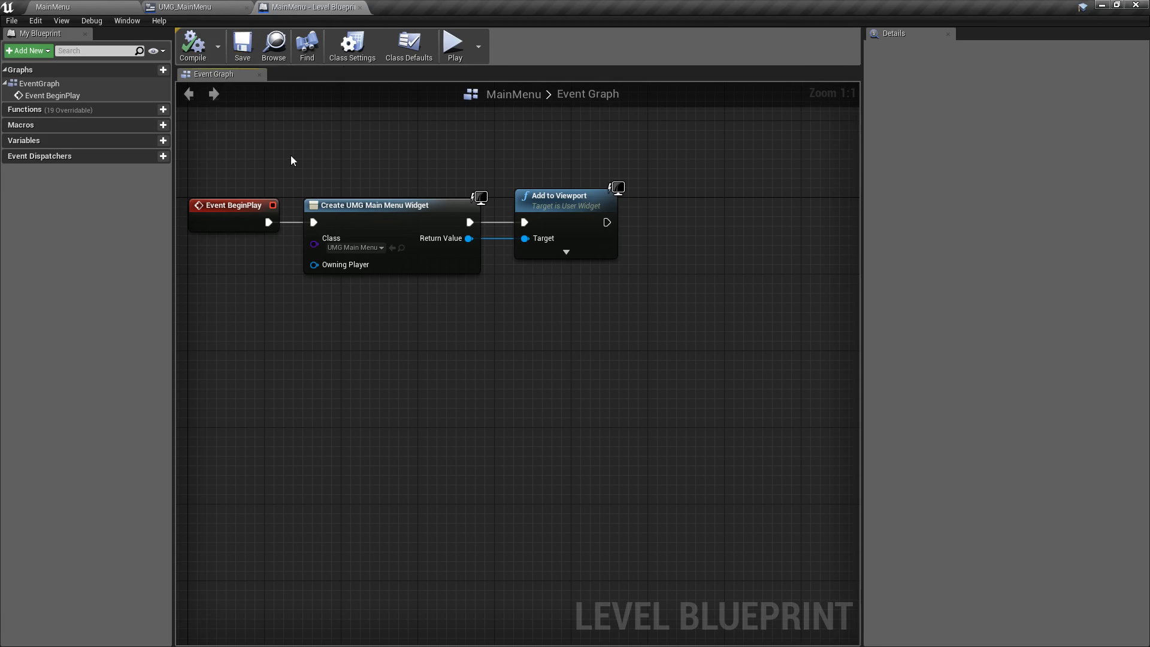
Open GM_MainMenu from the Framework folder in the full Blueprint editor and delete its Event Tick node
left_click(85, 6)
double_click(343, 506)
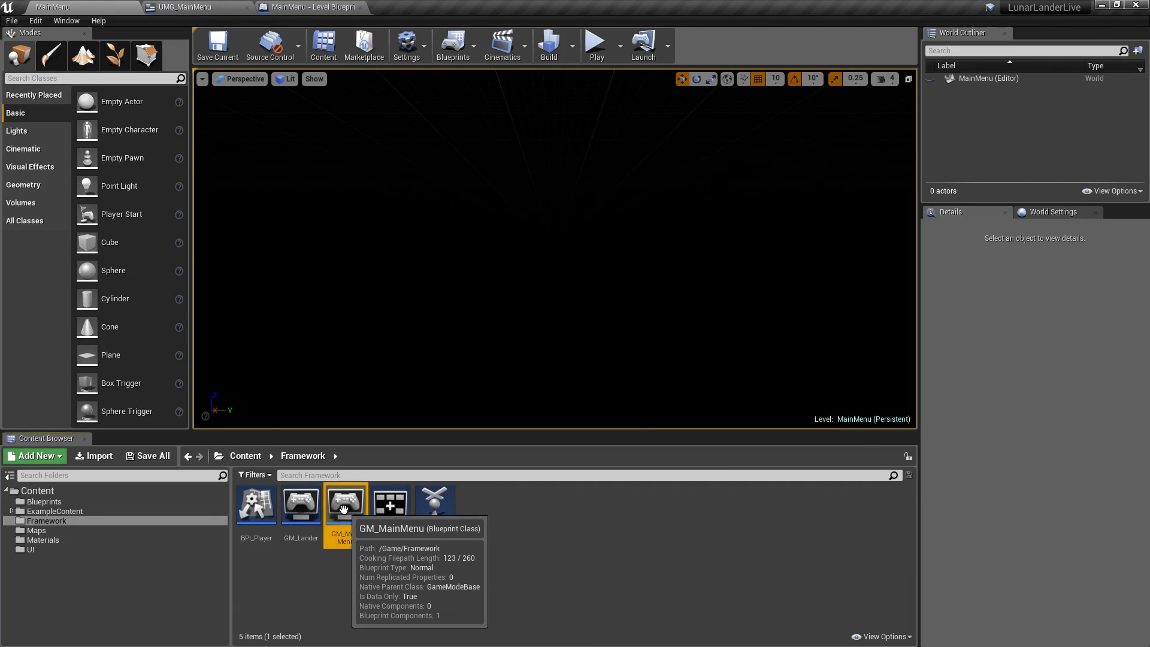
left_click(478, 89)
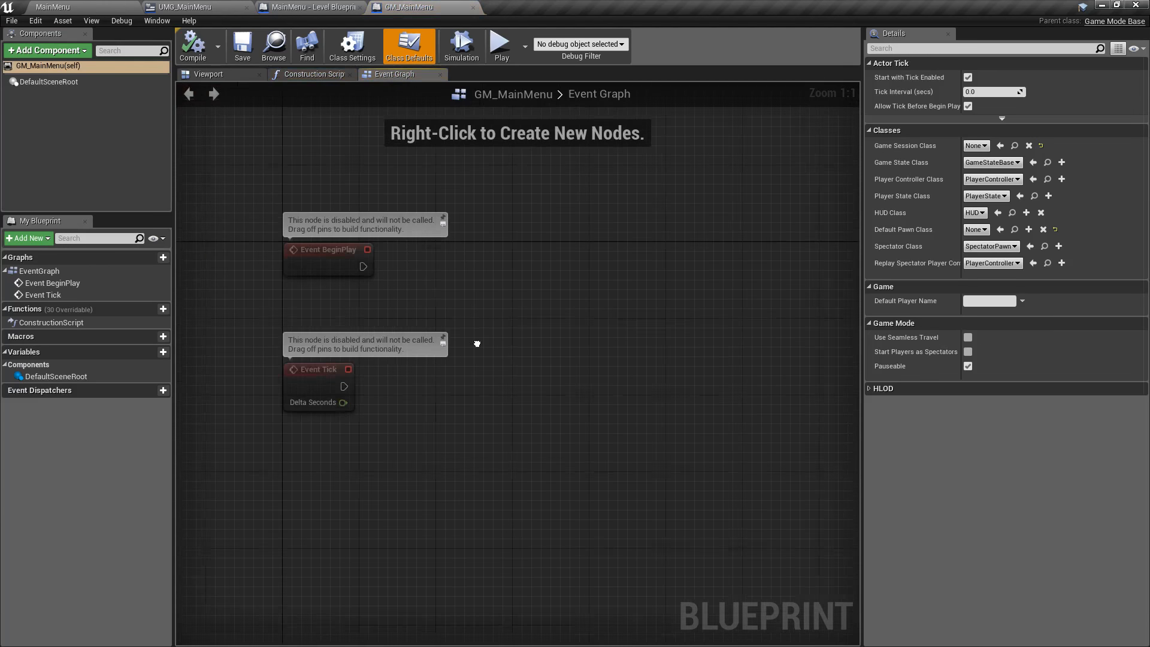
left_click_drag(462, 470, 279, 391)
key("Delete")
Paste the cut nodes into GM_MainMenu, run Set Show Mouse Cursor from Event BeginPlay, then compile and save
key("ctrl+v")
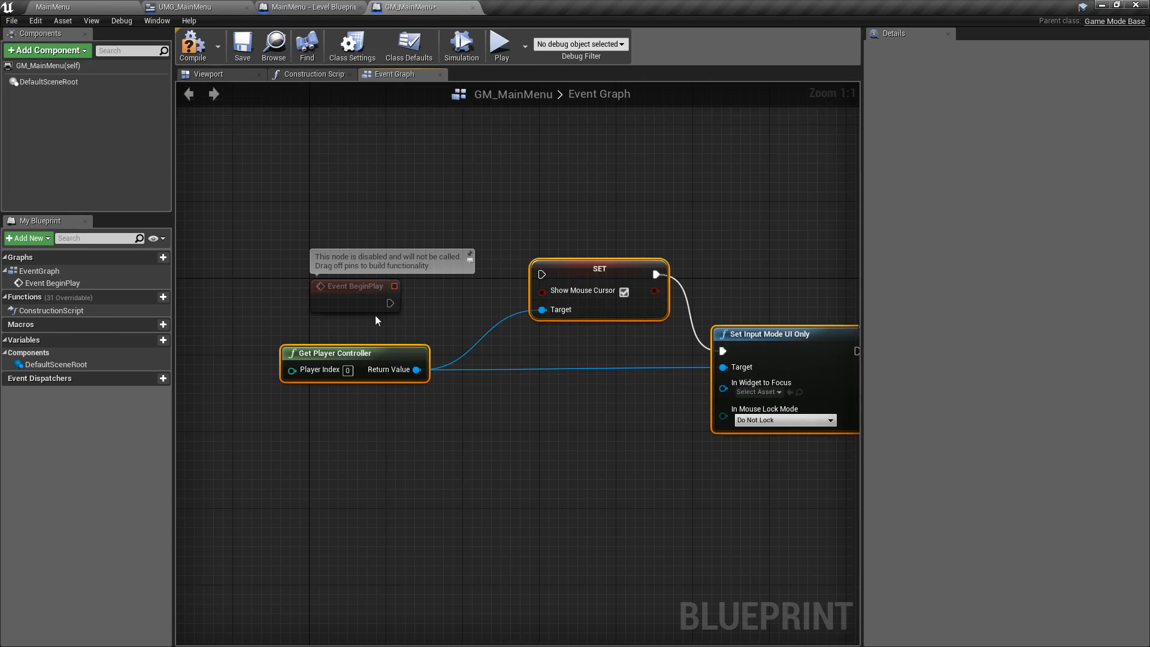
left_click_drag(390, 303, 520, 303)
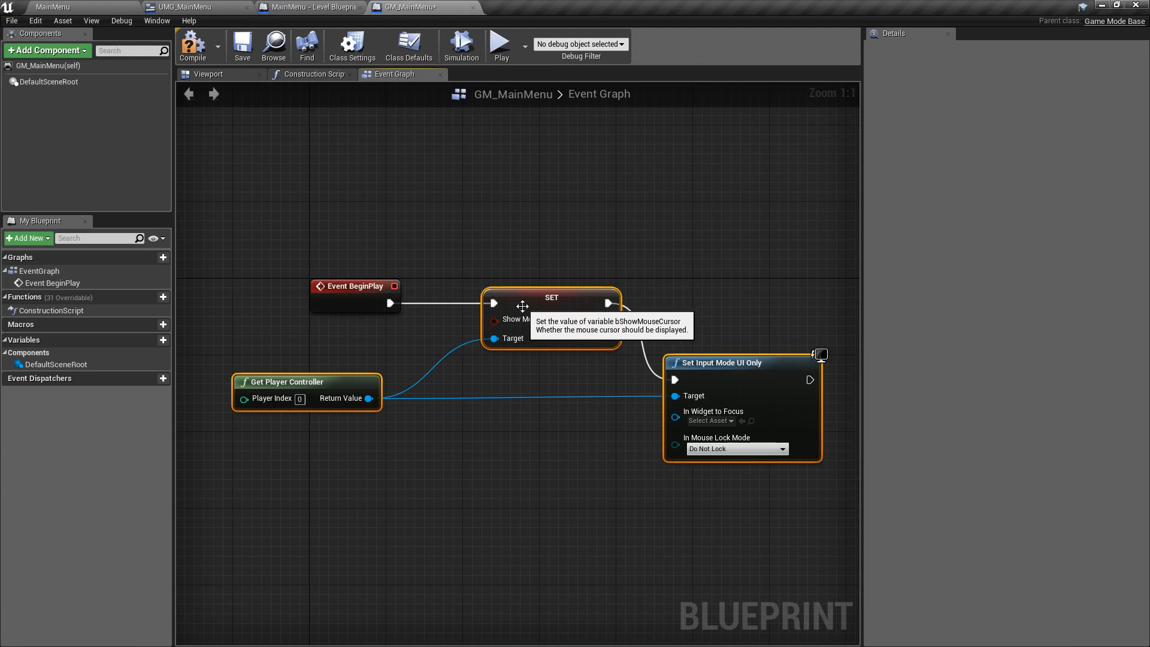
left_click(193, 45)
left_click(243, 44)
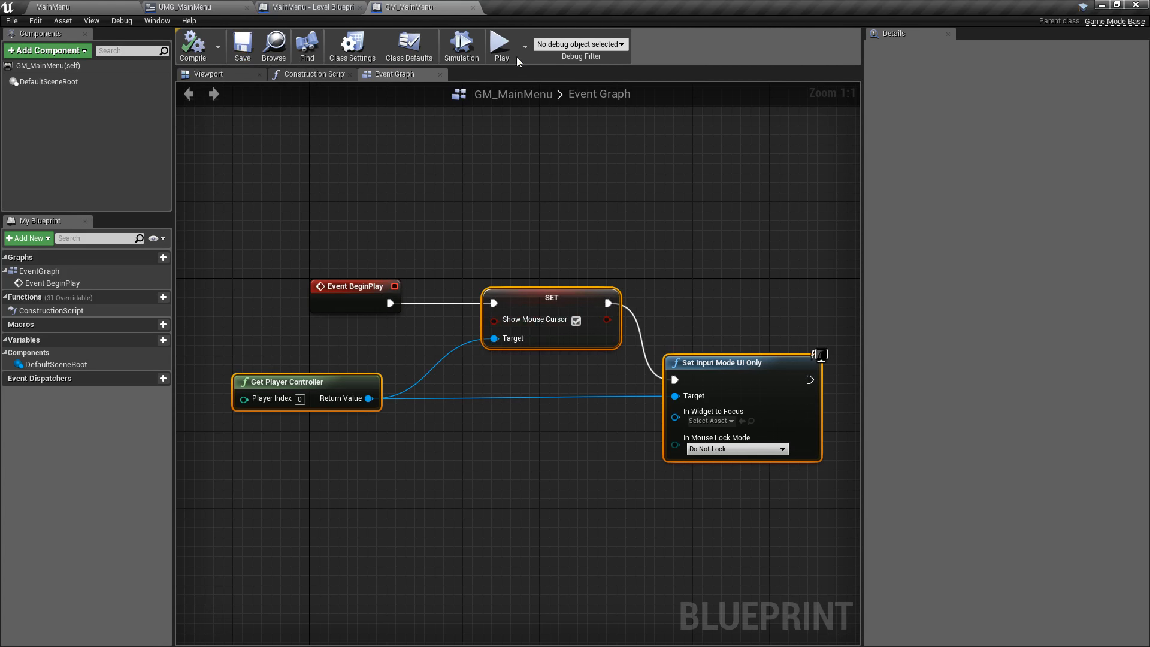
Play-test the main menu and exit it with Quit Game
left_click(500, 46)
left_click(572, 353)
right_click_drag(393, 226, 440, 271)
Open the GM_Lander game mode in the full Blueprint editor and delete its Event Tick node
left_click(82, 6)
double_click(301, 506)
left_click(484, 91)
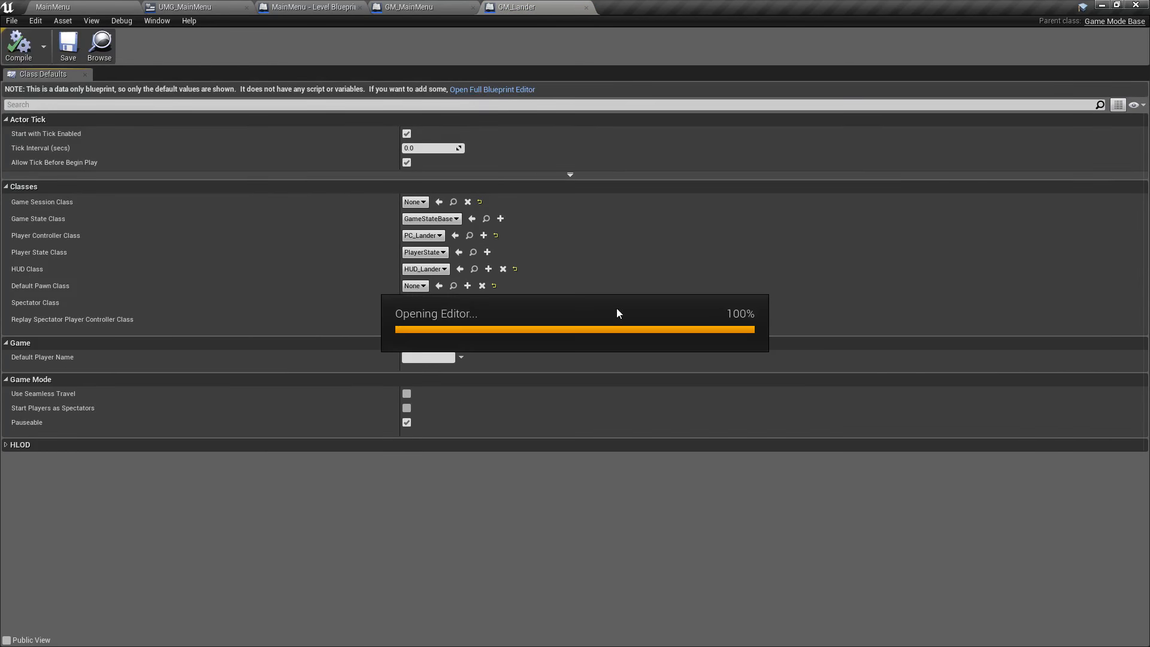
left_click_drag(447, 362, 246, 231)
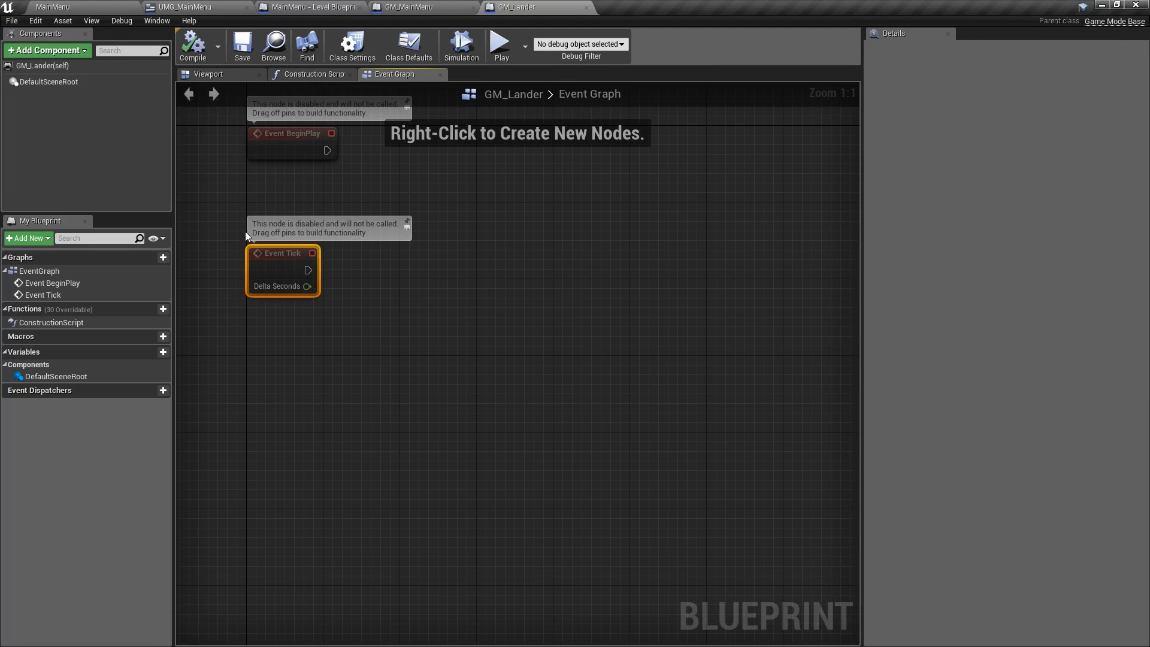
key("Delete")
Paste the player controller, mouse cursor and input mode nodes into GM_Lander and run them from Event BeginPlay
right_click_drag(450, 217, 424, 371)
key("ctrl+v")
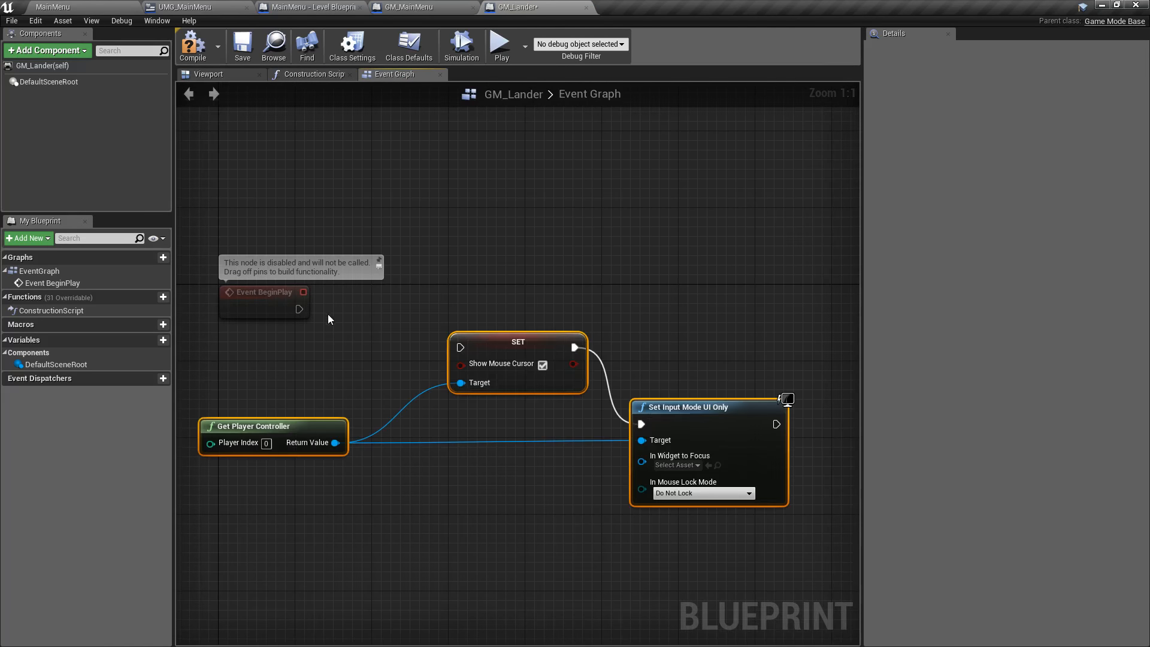
left_click_drag(299, 309, 463, 348)
left_click_drag(497, 347, 477, 309)
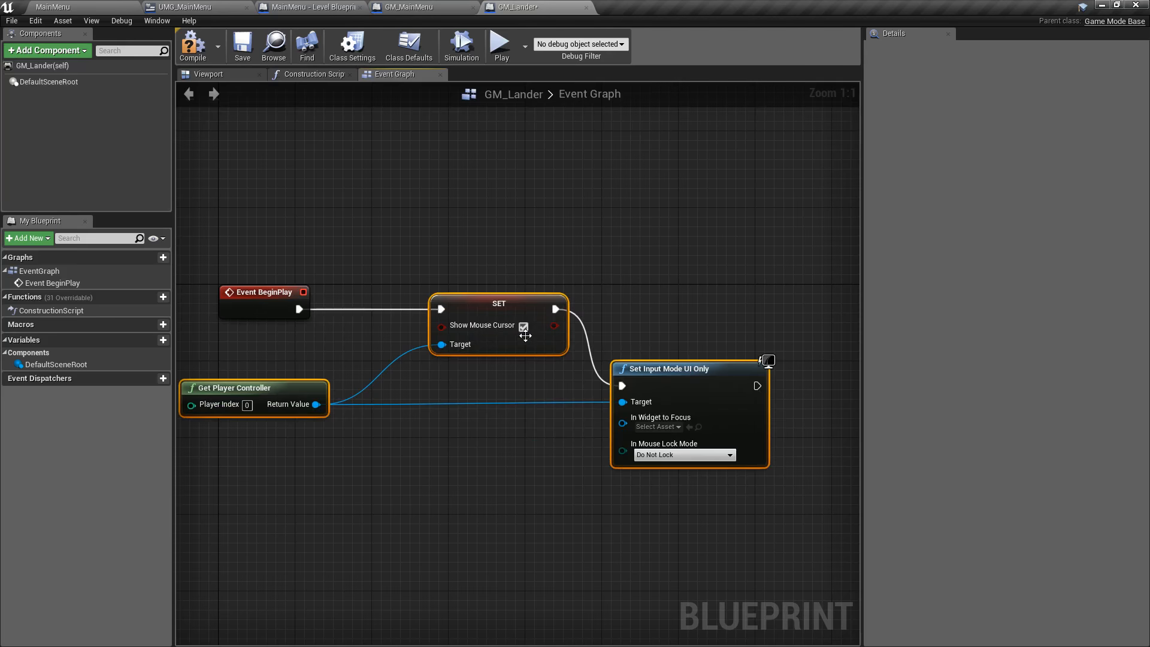
Disable Show Mouse Cursor on GM_Lander's Set node and delete its Set Input Mode UI Only node
left_click(523, 328)
right_click_drag(539, 370, 462, 342)
left_click_drag(536, 295, 622, 479)
key("Delete")
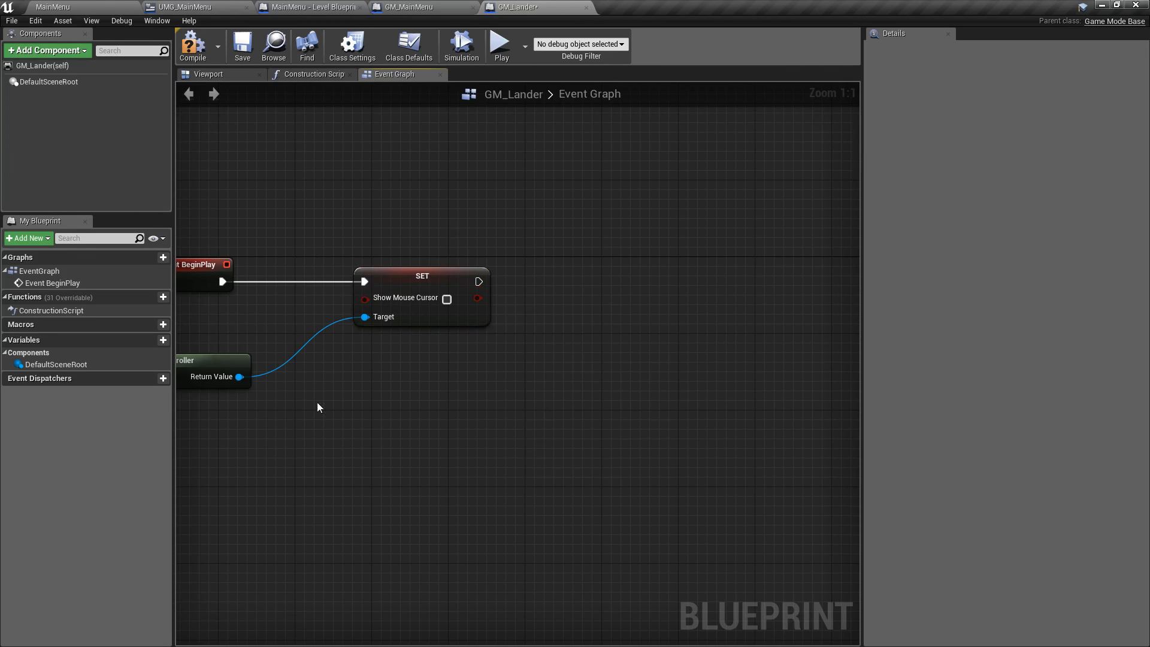
Add a Set Input Mode Game Only node targeting the player controller, run it after Set Show Mouse Cursor, then compile and save
left_click_drag(239, 377, 389, 411)
type("set game")
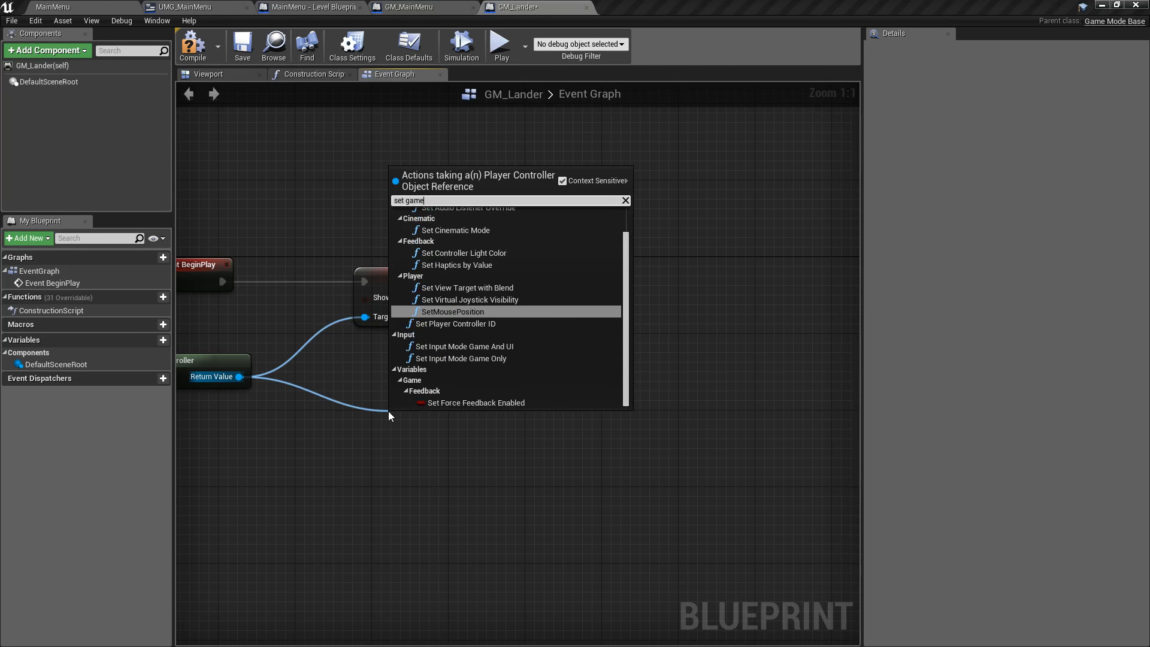
key("Down")
key("Down")
key("Down")
key("Down")
key("Return")
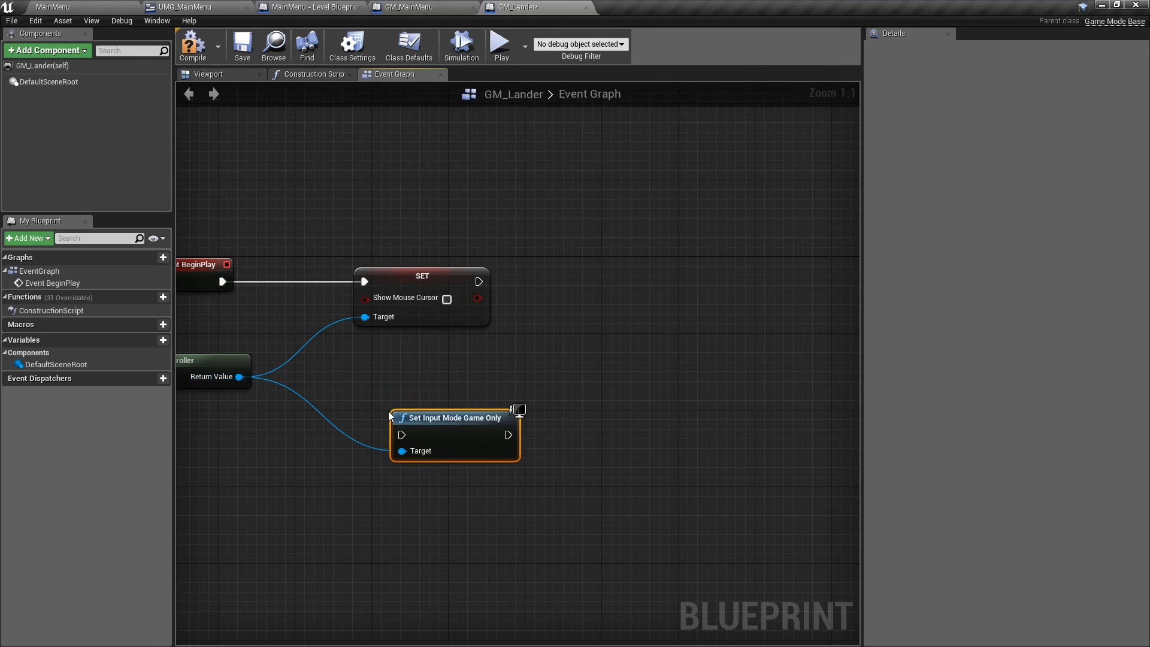
left_click_drag(398, 435, 480, 282)
left_click_drag(467, 423, 601, 346)
left_click(193, 45)
left_click(242, 45)
Play-test the MainMenu level by starting the game from its menu, then save the level
left_click(116, 6)
left_click(597, 43)
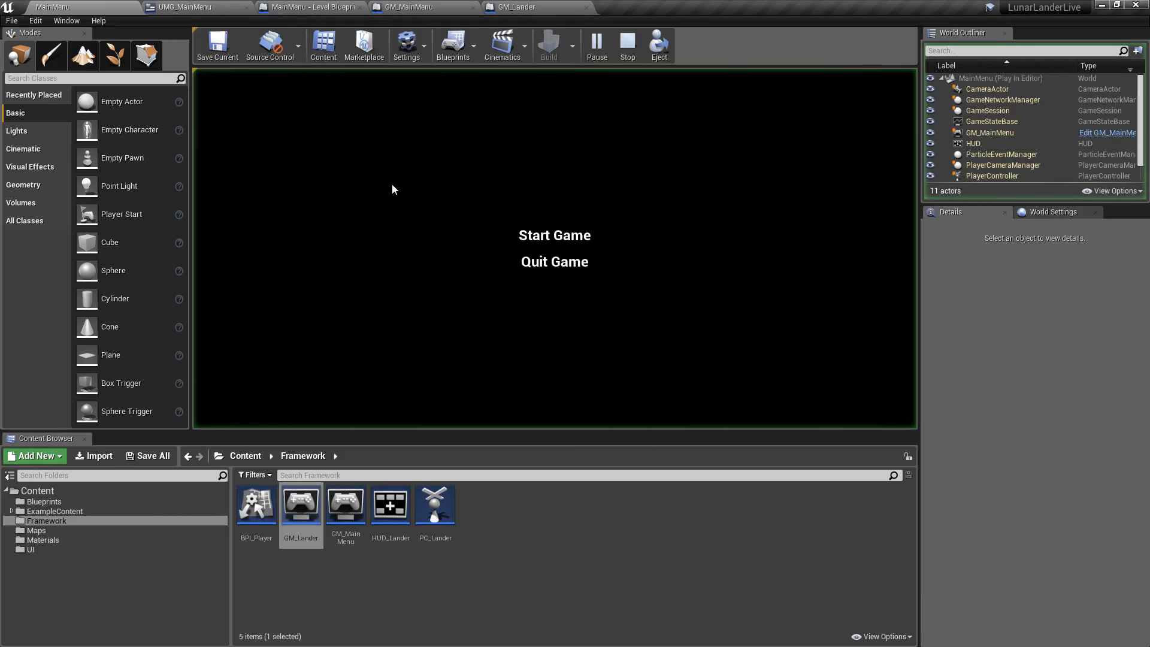
left_click(572, 239)
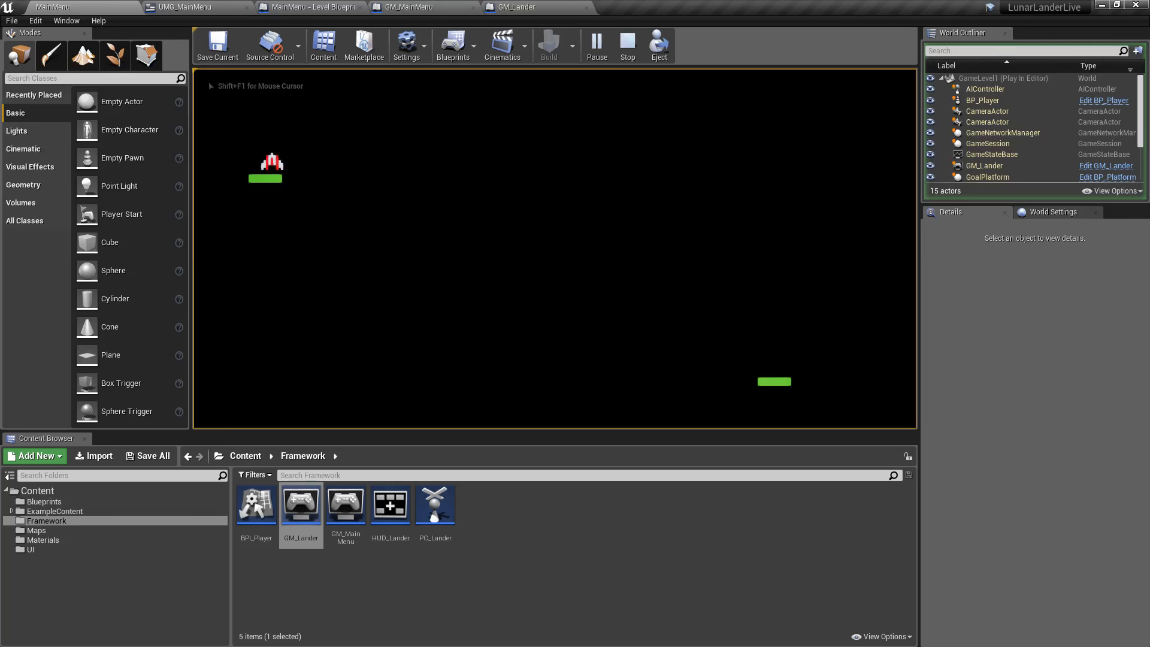
key("Escape")
left_click(572, 241)
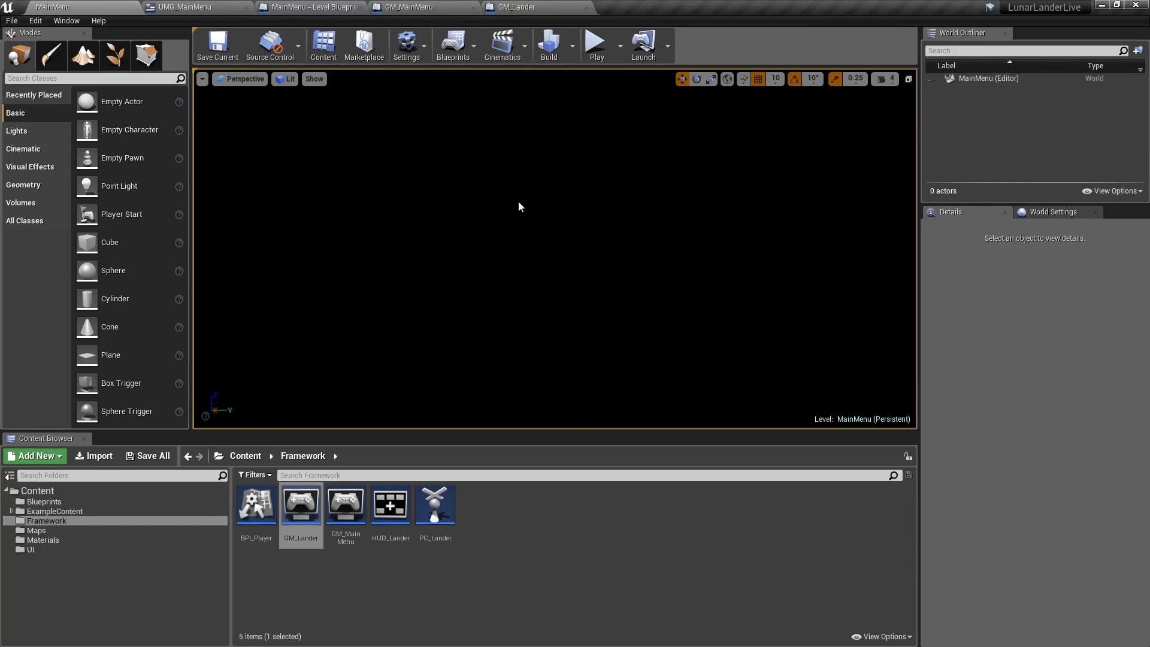
left_click(343, 510)
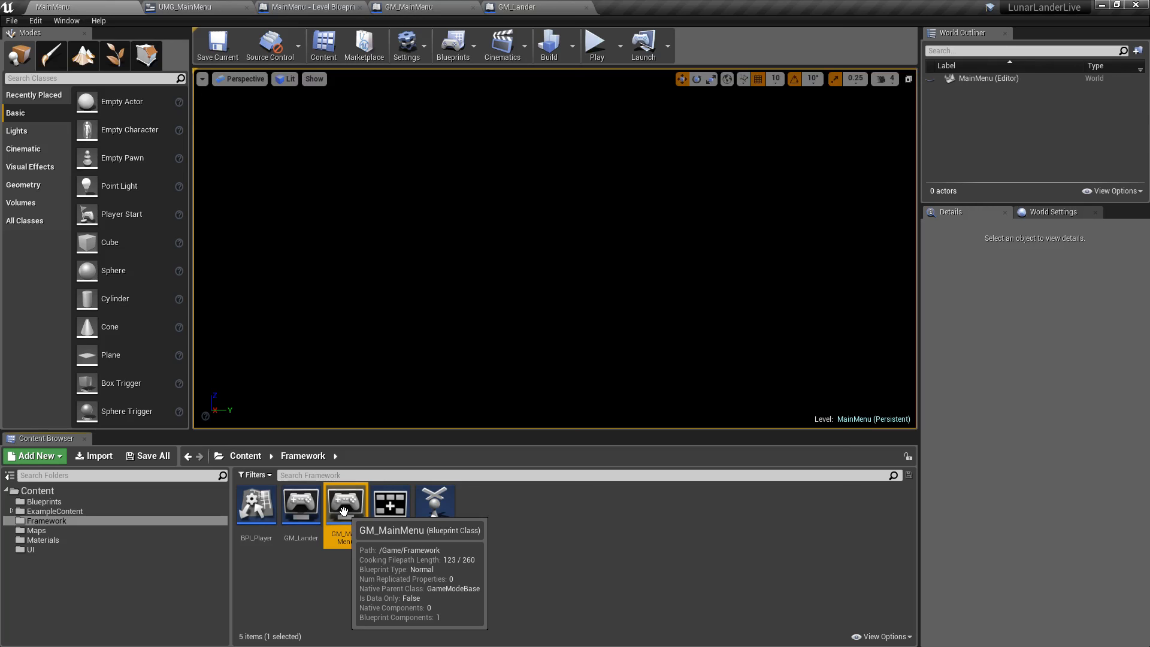
left_click(218, 54)
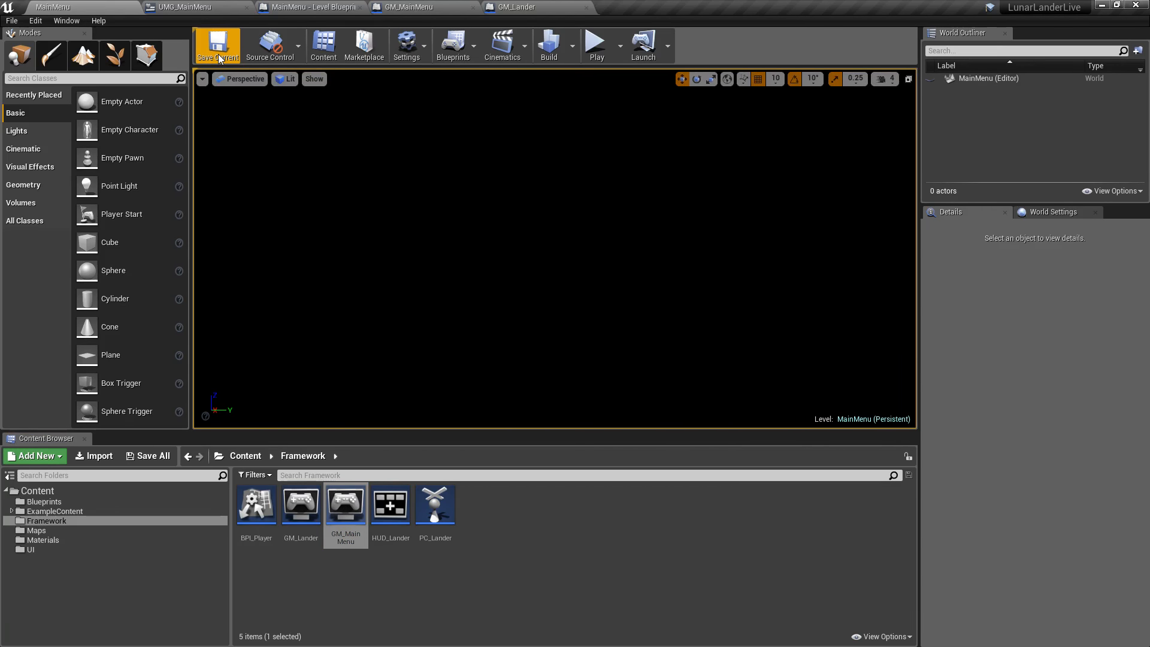
Open UMG_GameLevel from the UI folder and add a Text widget at about X 944, Y 952 and a Progress Bar at about X 120, Y 680
left_click(27, 551)
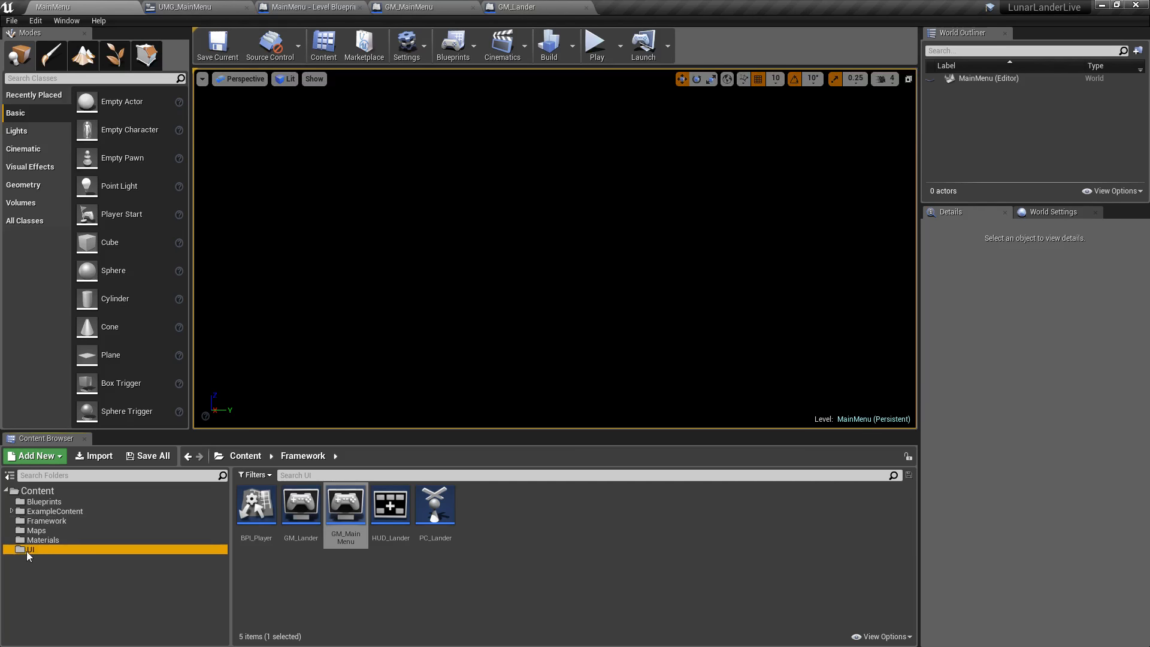
double_click(257, 503)
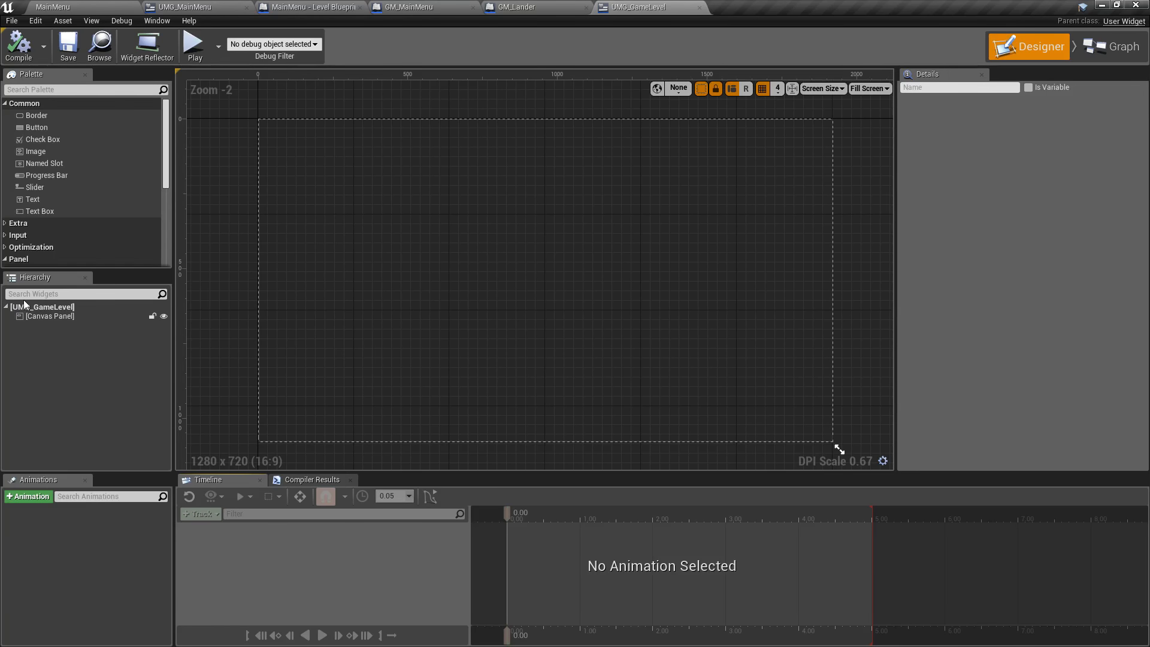
left_click(33, 199)
left_click_drag(38, 204, 542, 403)
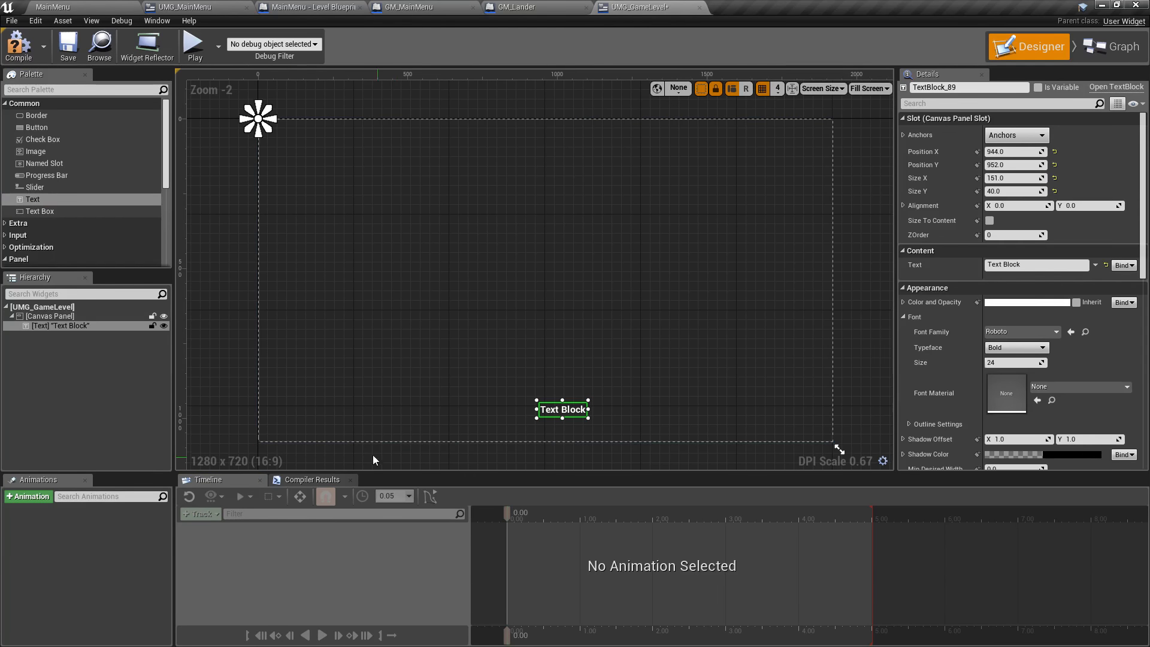
left_click_drag(33, 175, 293, 322)
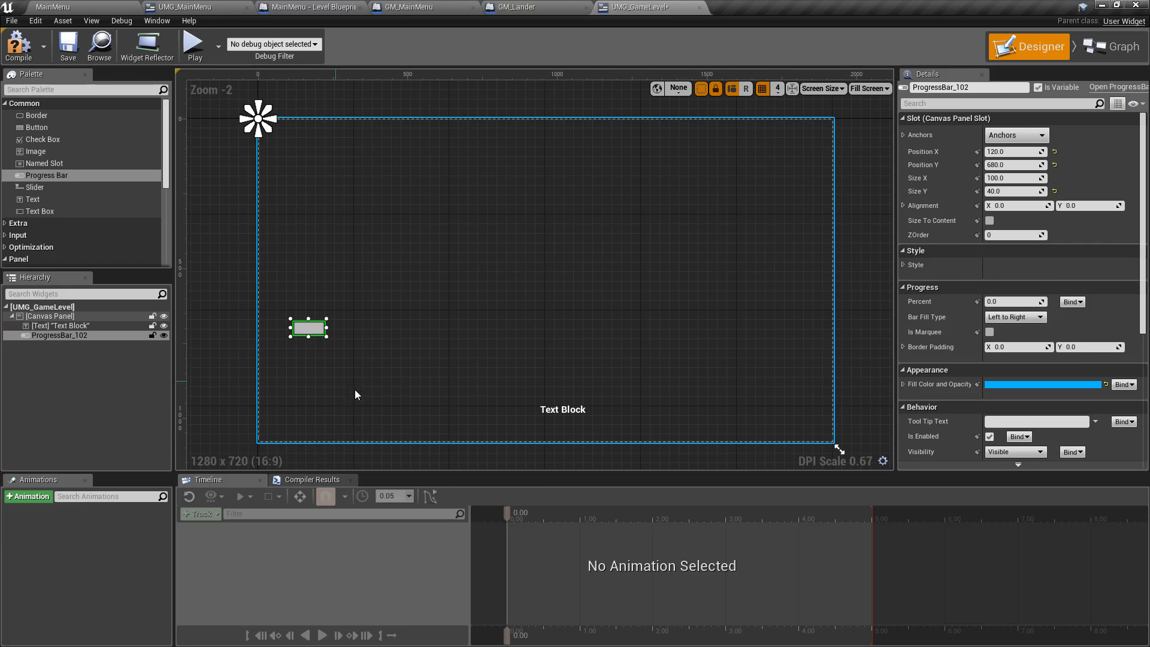
Anchor the text block to the canvas's bottom centre, reset its X and Y position to 0, and enable Size To Content
left_click(565, 411)
left_click(1016, 135)
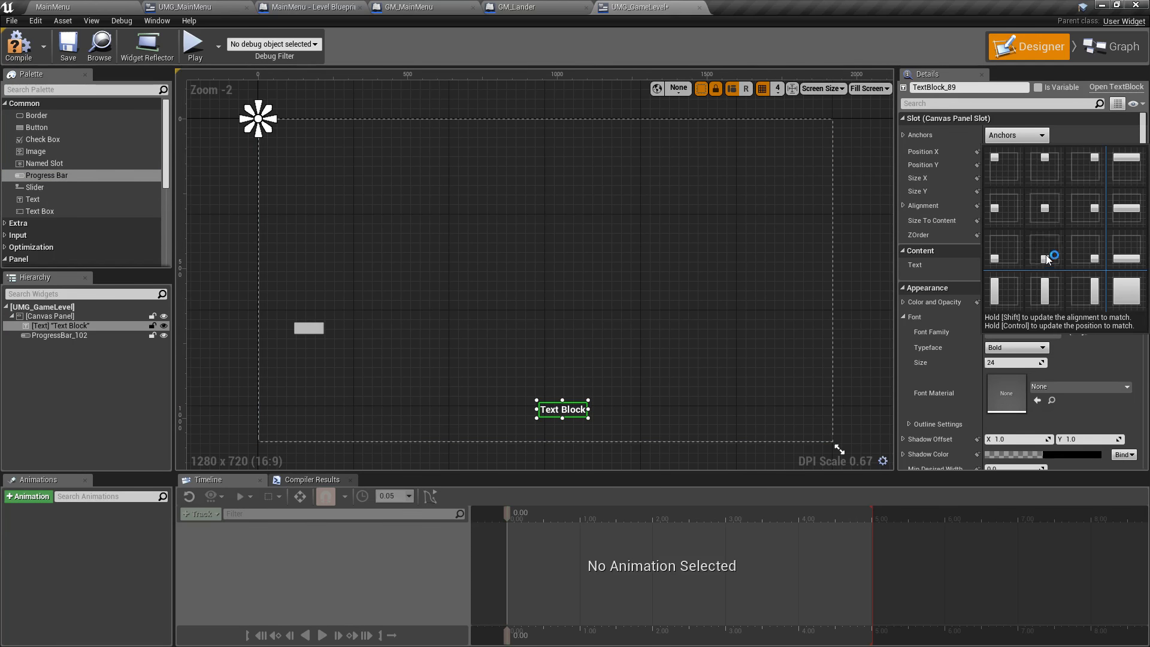
left_click(1044, 248)
left_click(1055, 152)
left_click(1055, 165)
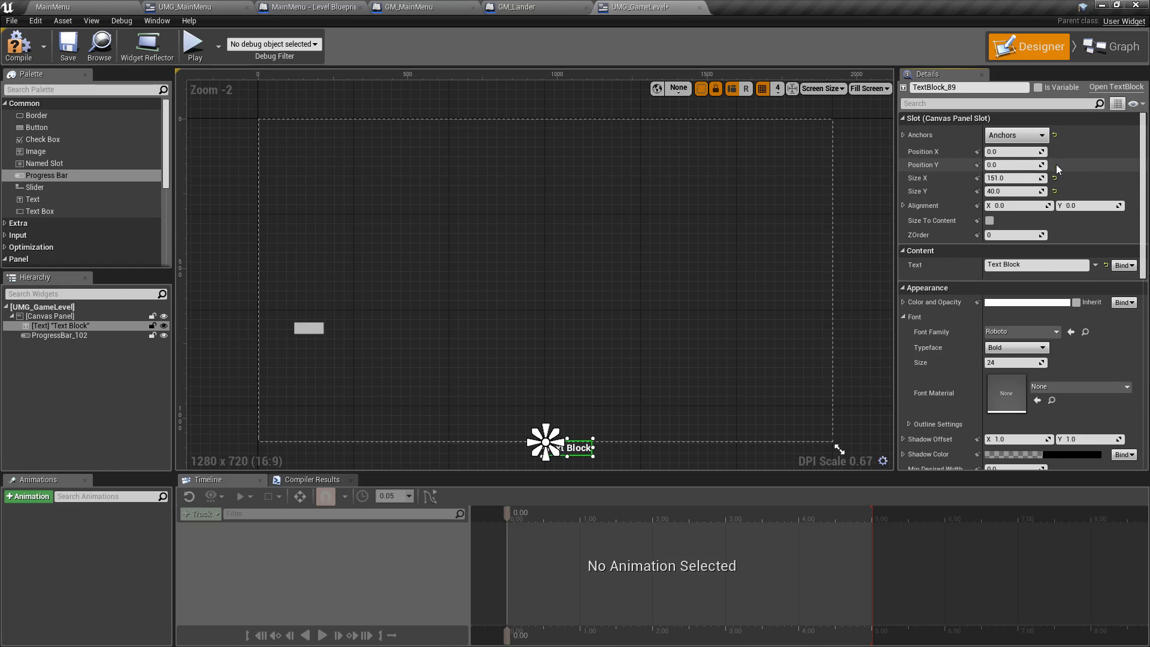
left_click(989, 220)
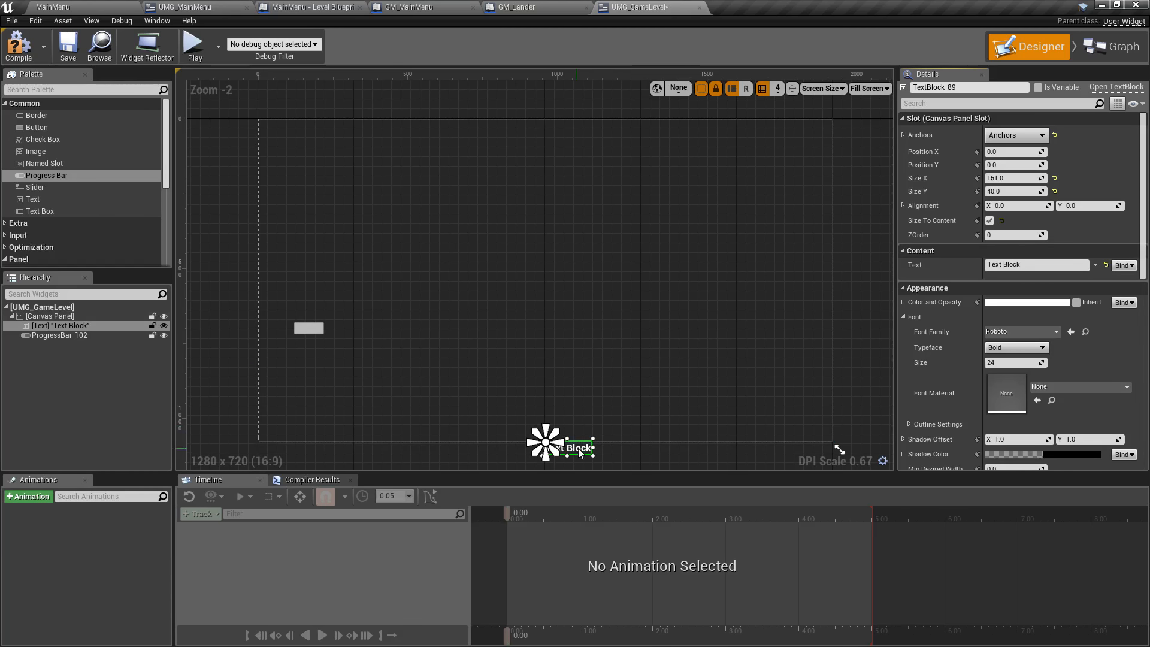
Set the text block's alignment to X 0.5, Y 1.0 and its Position Y to -70
left_click(1019, 206)
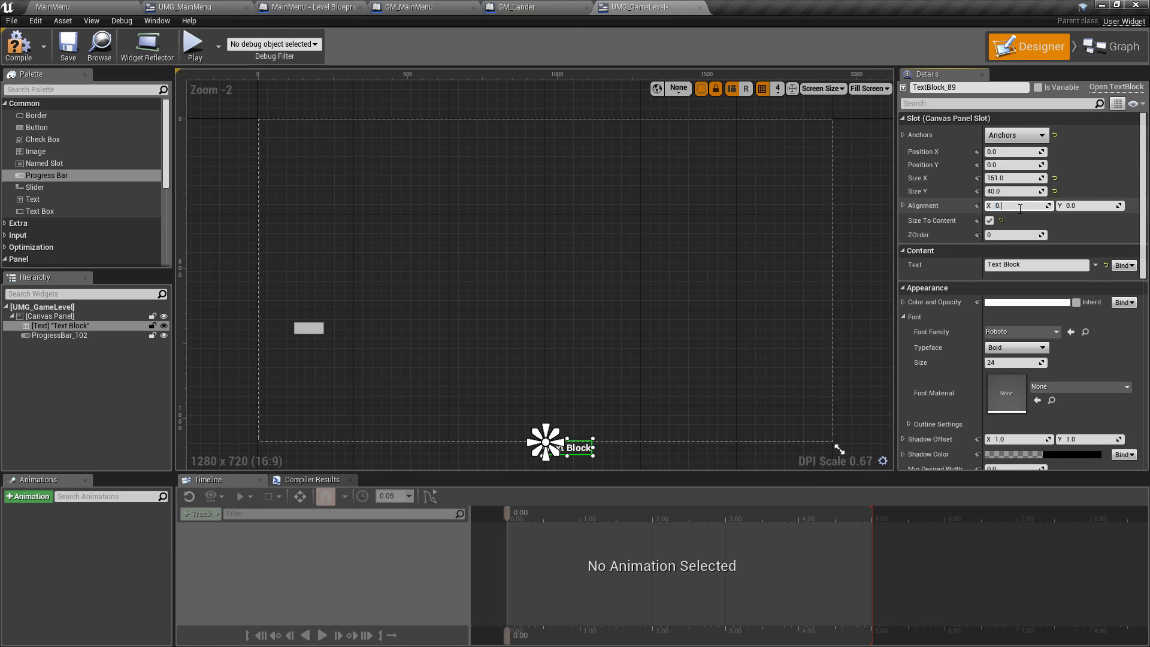
key("Tab")
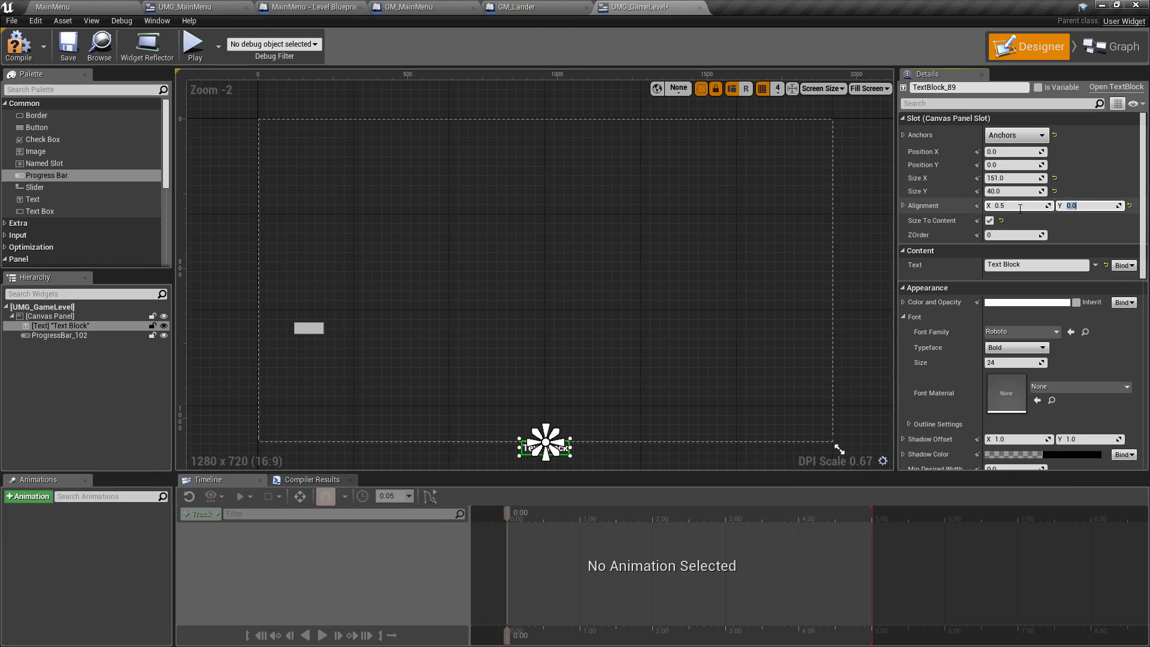
type("1")
key("Return")
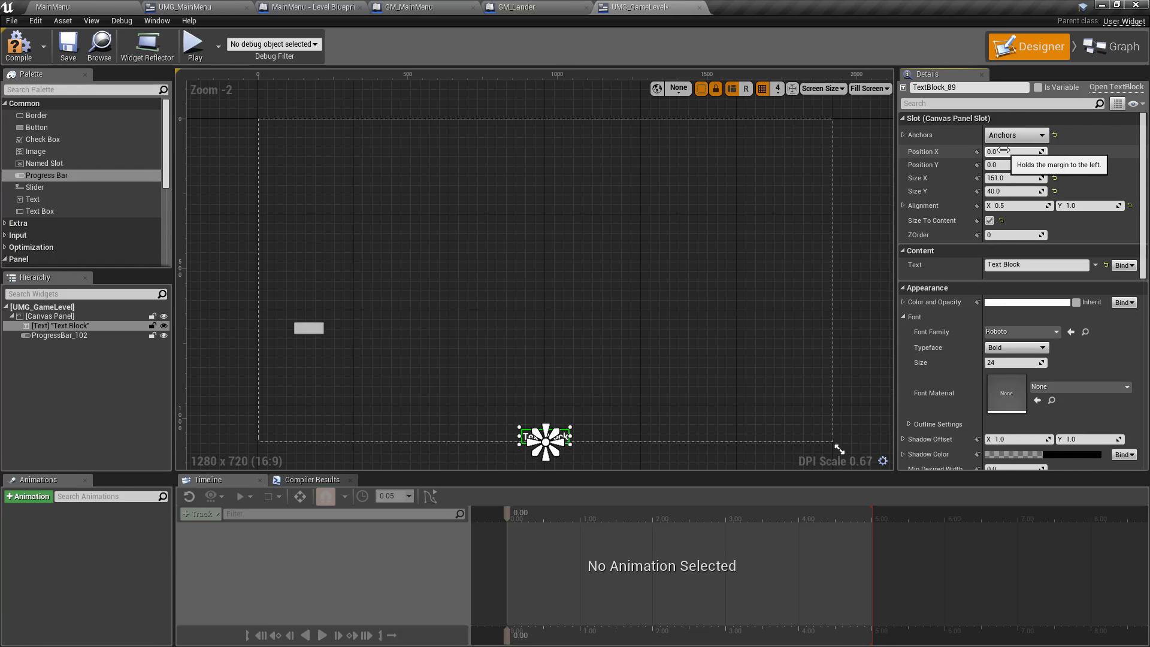
left_click_drag(1012, 164, 1017, 162)
left_click(1026, 167)
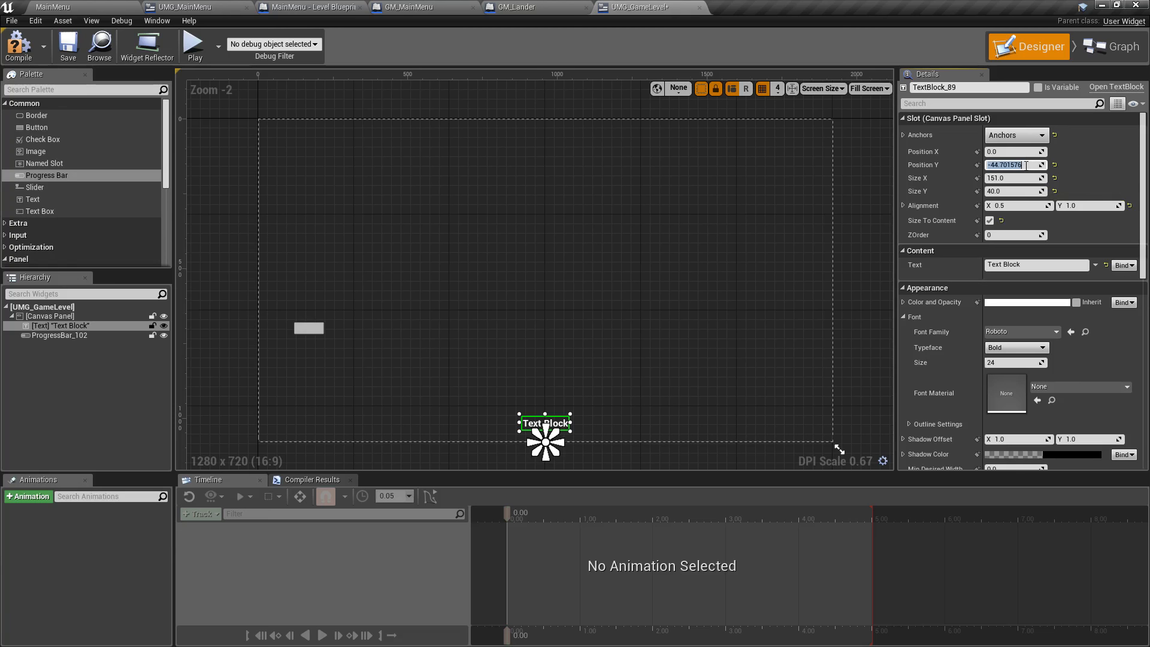
type("-70")
key("Return")
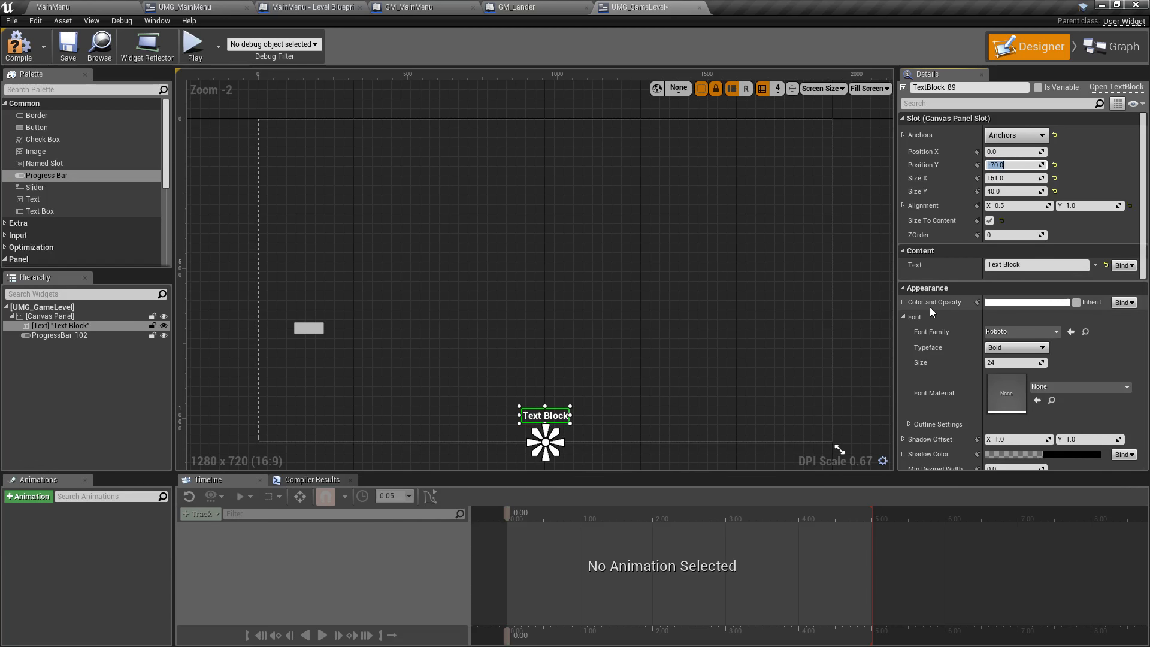
Clear the text block's default text and set its font to size 32 with the Light typeface
left_click(994, 264)
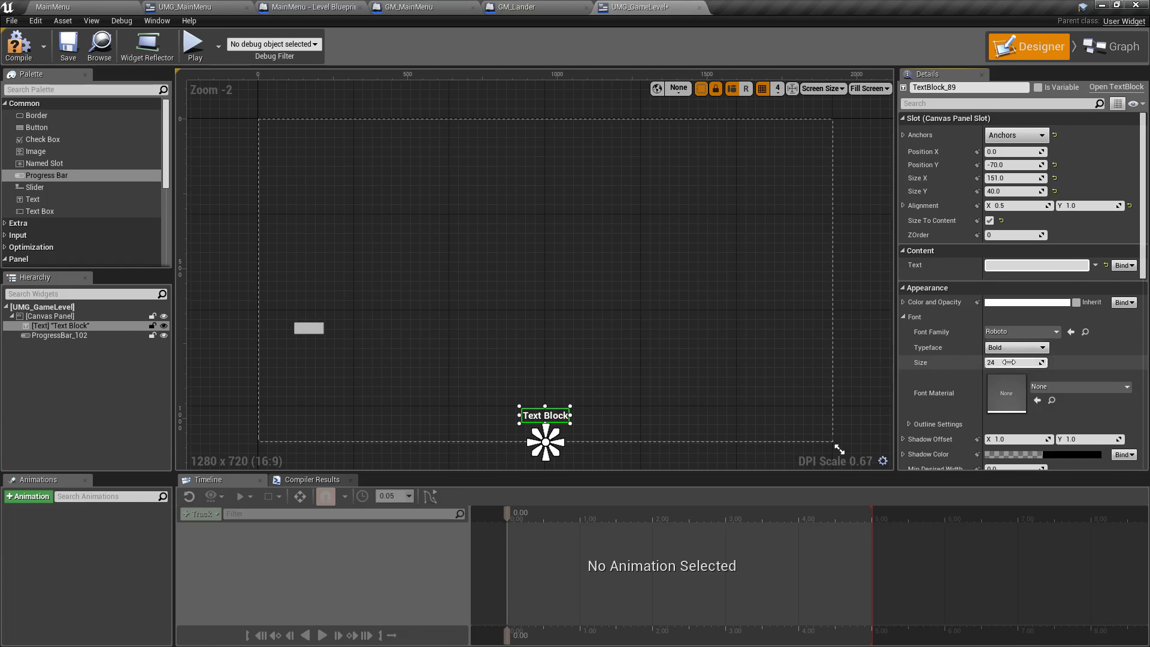
left_click(1011, 362)
type("32")
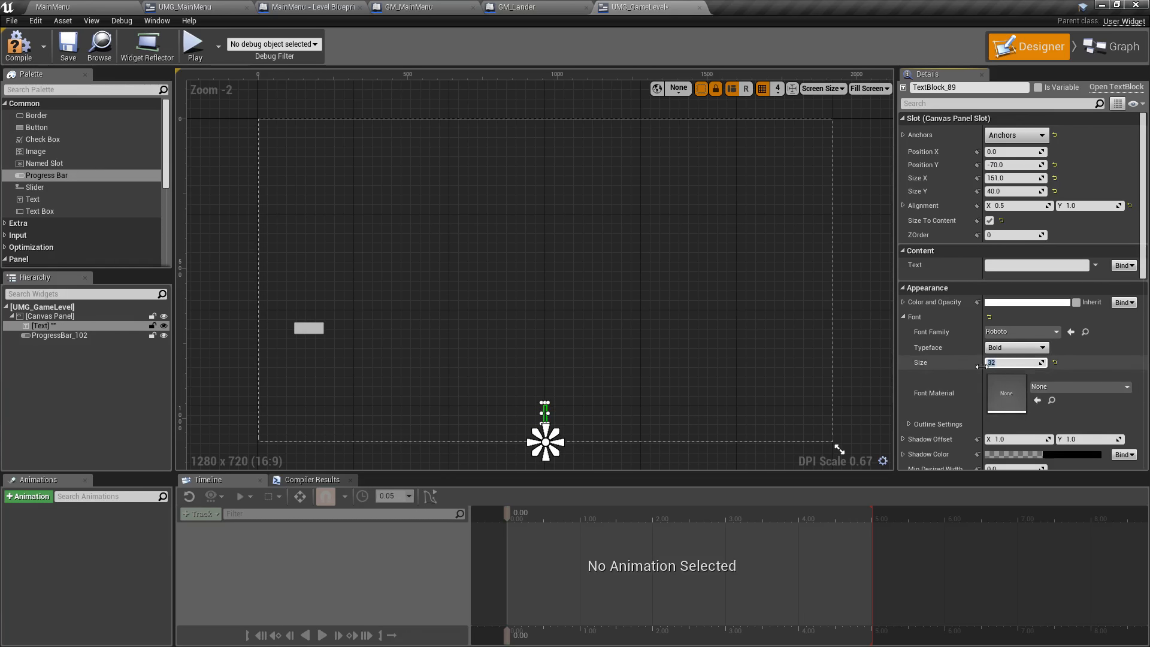
scroll(1011, 360, "down", 2)
left_click(1009, 275)
left_click(1008, 275)
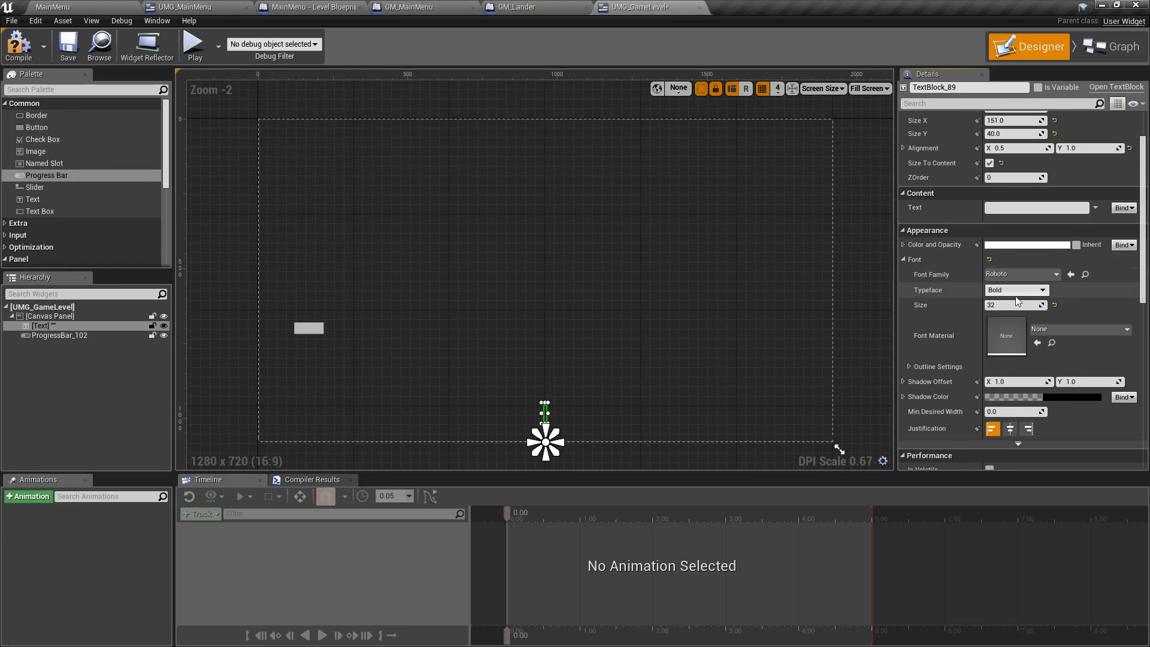
left_click(1013, 290)
left_click(1008, 324)
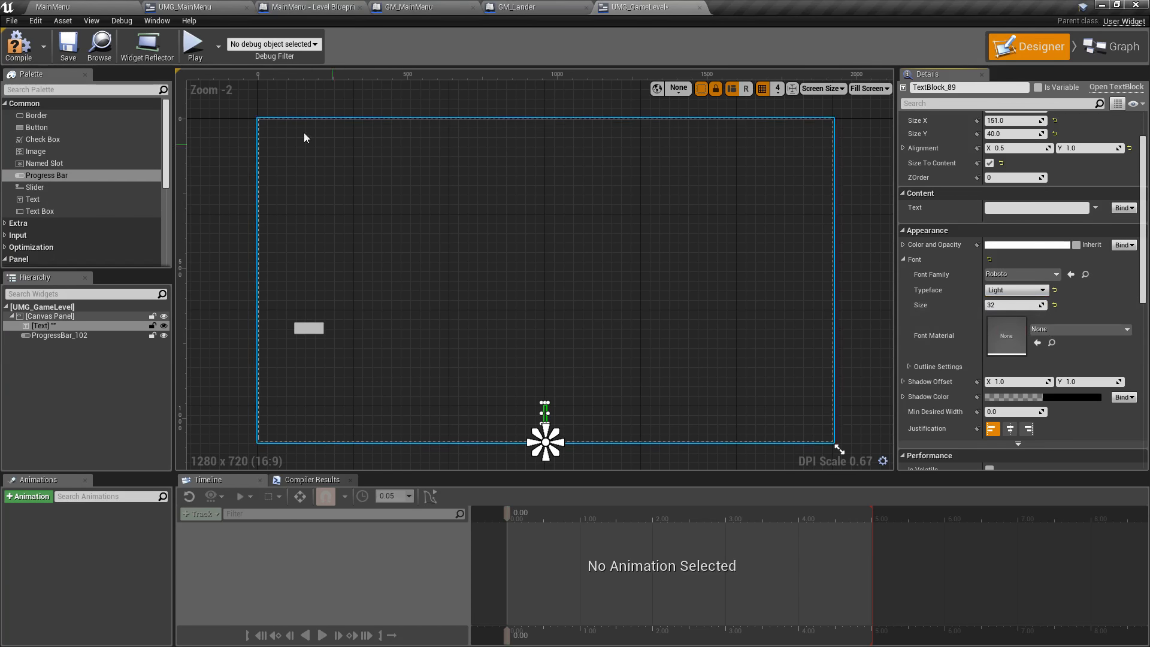
Compile and save the widget, and set the text block's justification to centre
left_click(17, 51)
left_click(70, 51)
scroll(869, 404, "down", 2)
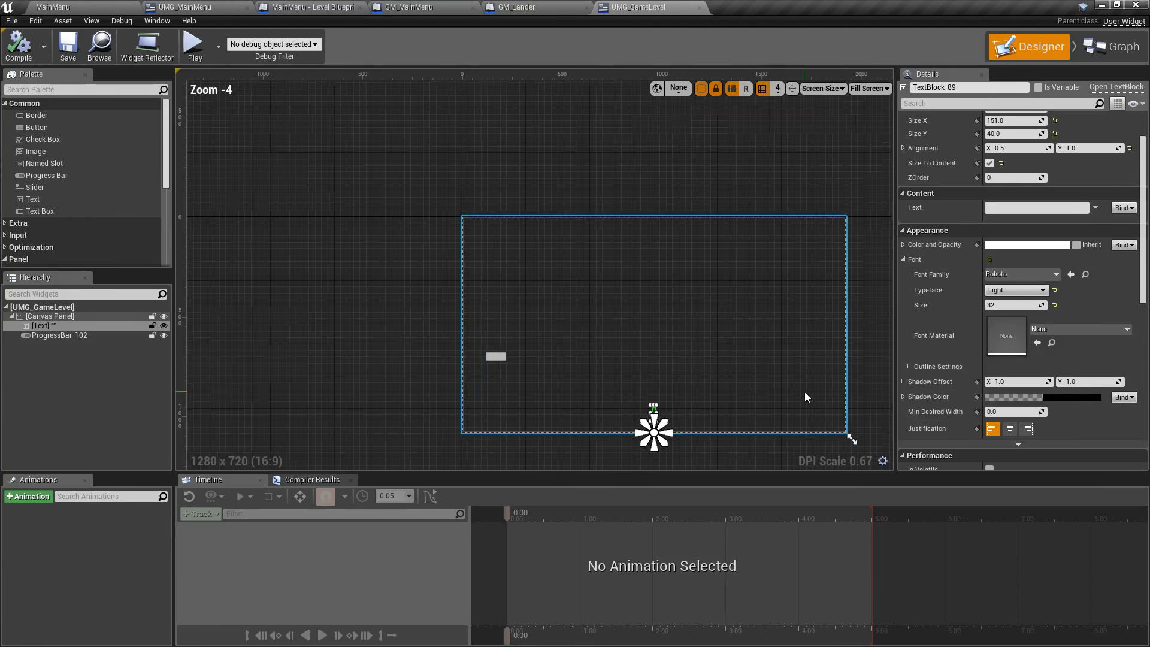
left_click(1010, 429)
right_click_drag(742, 370, 742, 324)
scroll(719, 336, "up", 3)
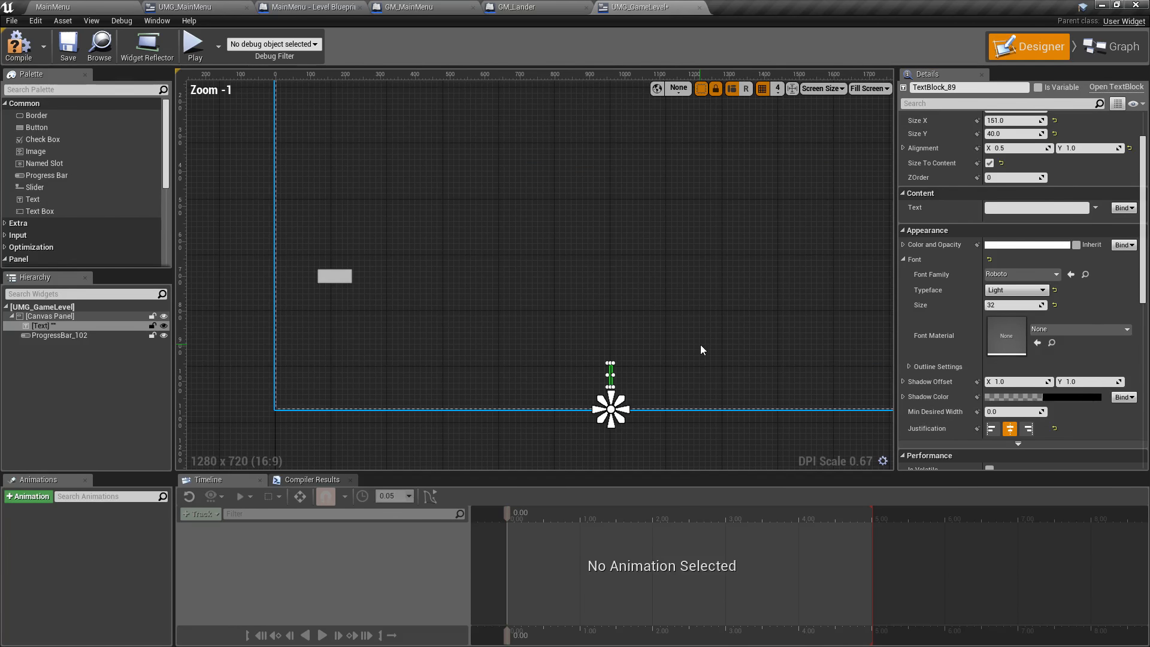
scroll(772, 328, "up", 3)
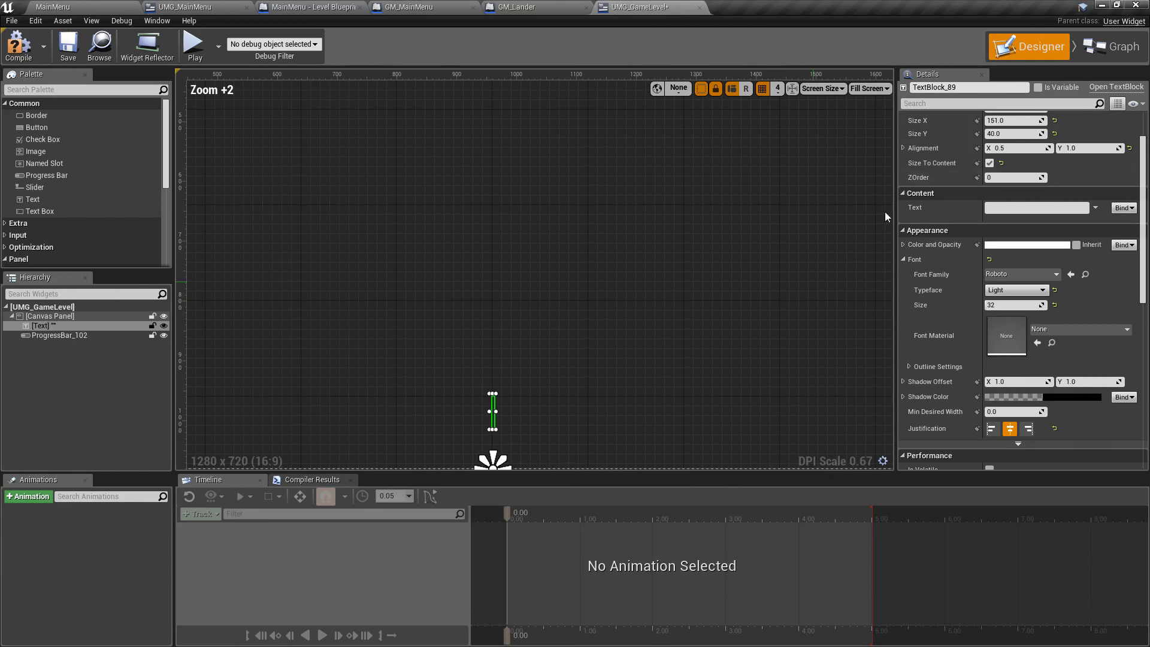
Rename the text block to TextBottomScreen, expose it as a variable, and save the widget
type("TextBottom")
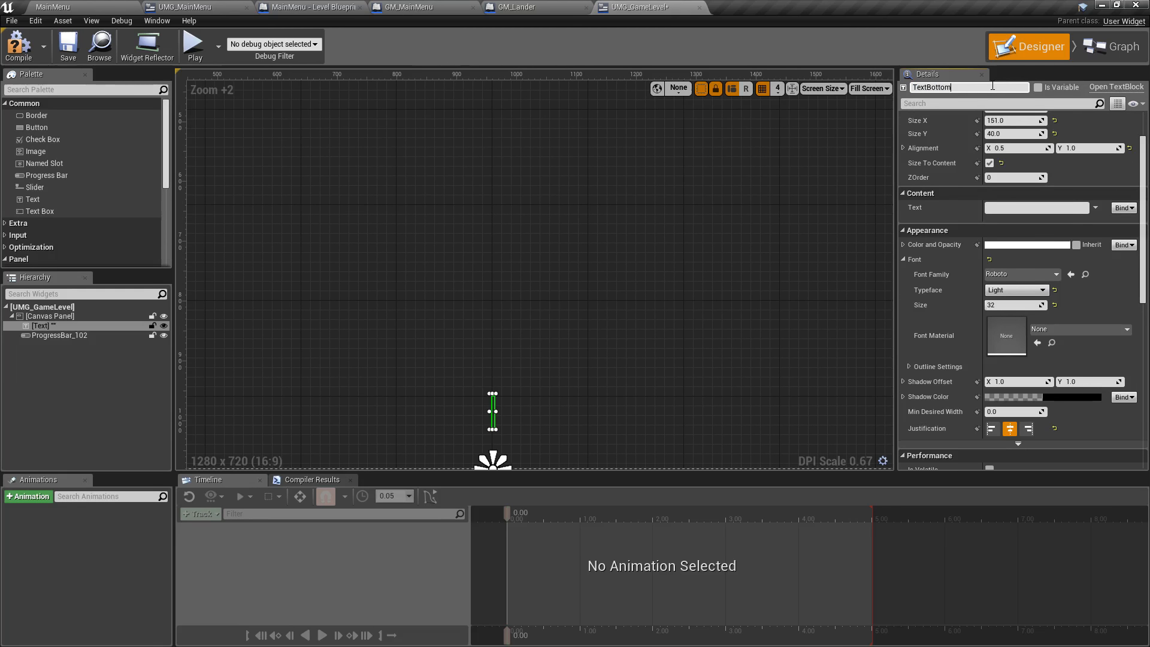
type("Screen")
key("Return")
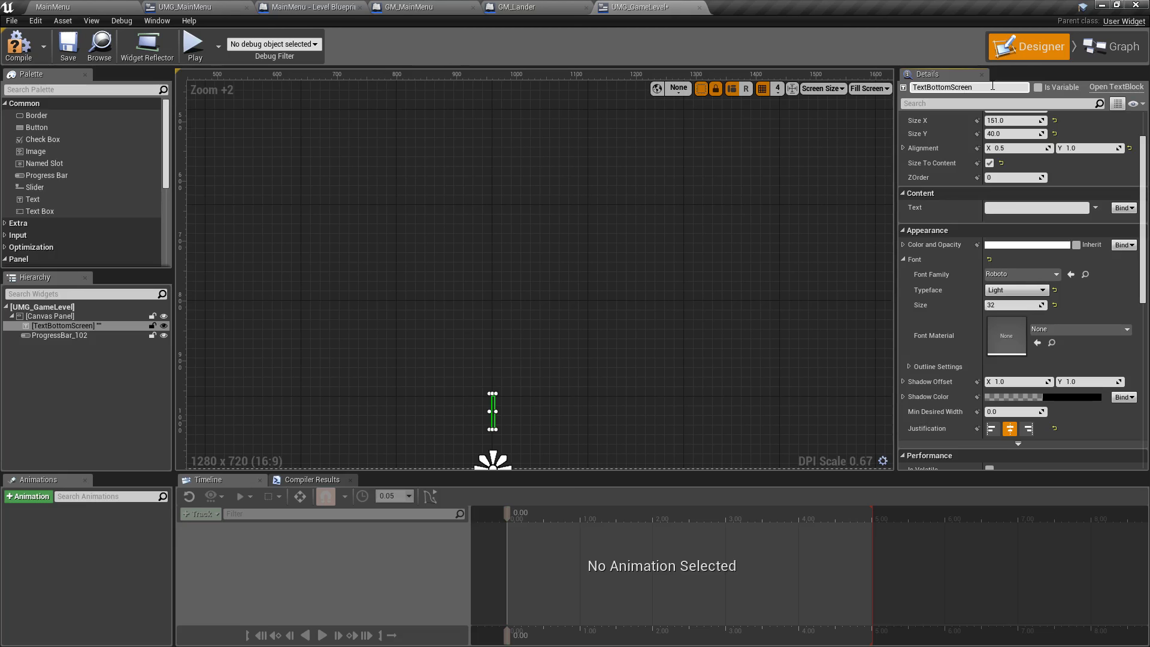
left_click(1038, 88)
left_click(77, 61)
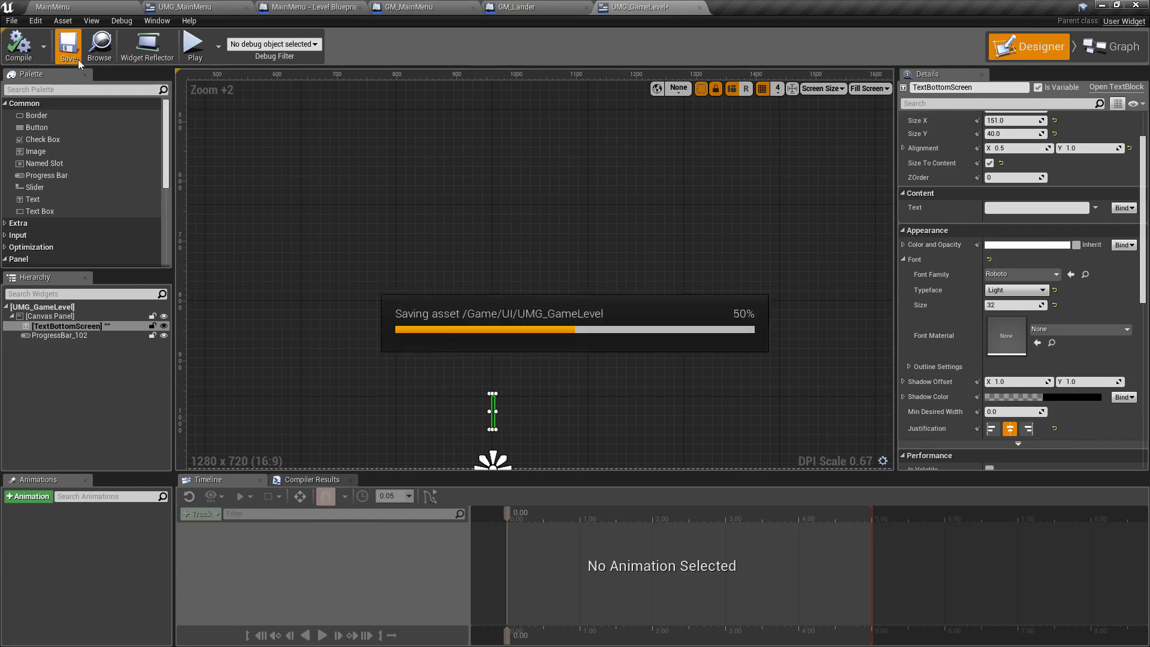
Rename the progress bar to FuelBar and set its Bar Fill Type to Bottom to Top
right_click_drag(471, 338, 506, 305)
scroll(447, 307, "down", 5)
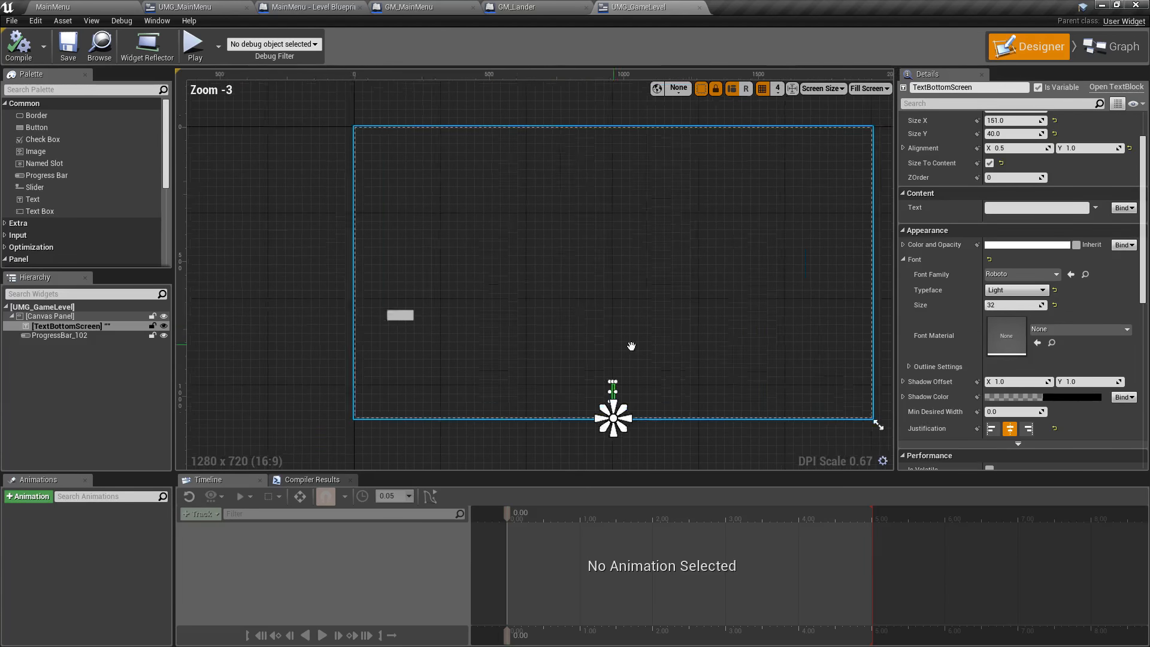
left_click(436, 312)
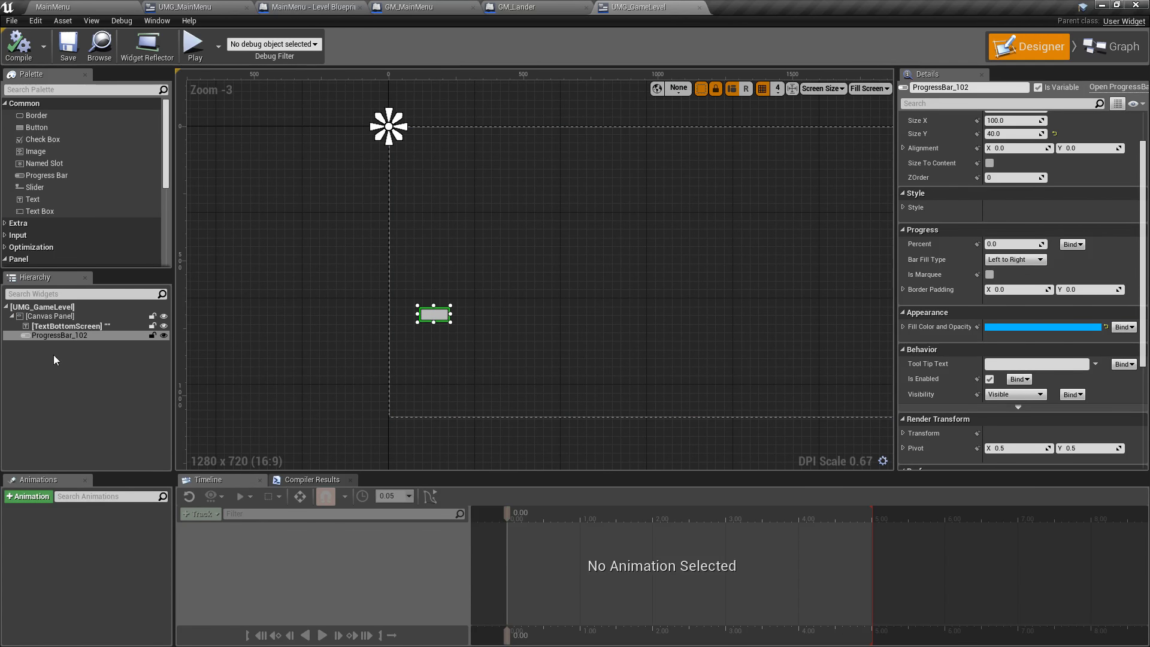
left_click(978, 86)
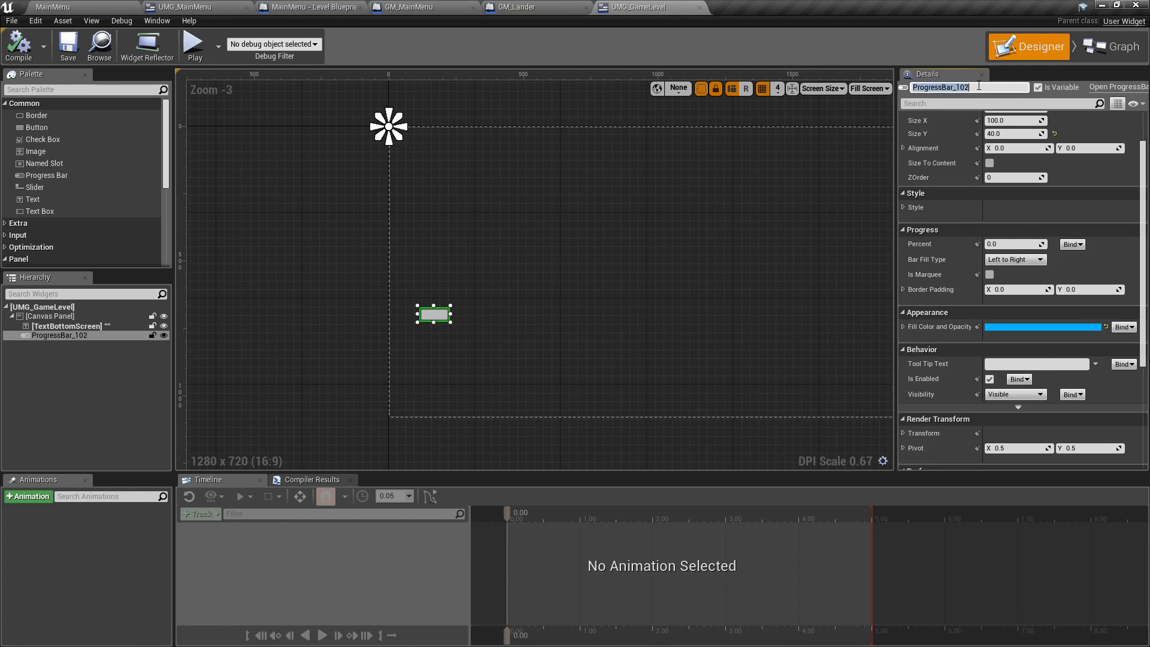
type("FuelBar")
key("Return")
left_click(1013, 260)
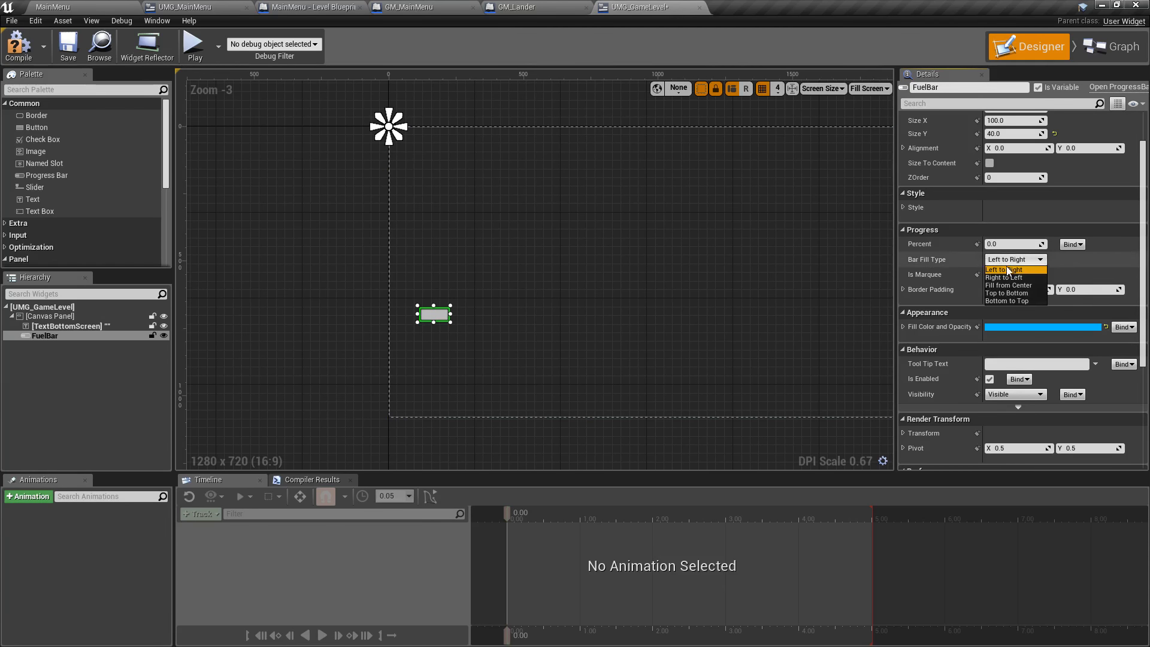
left_click(1006, 300)
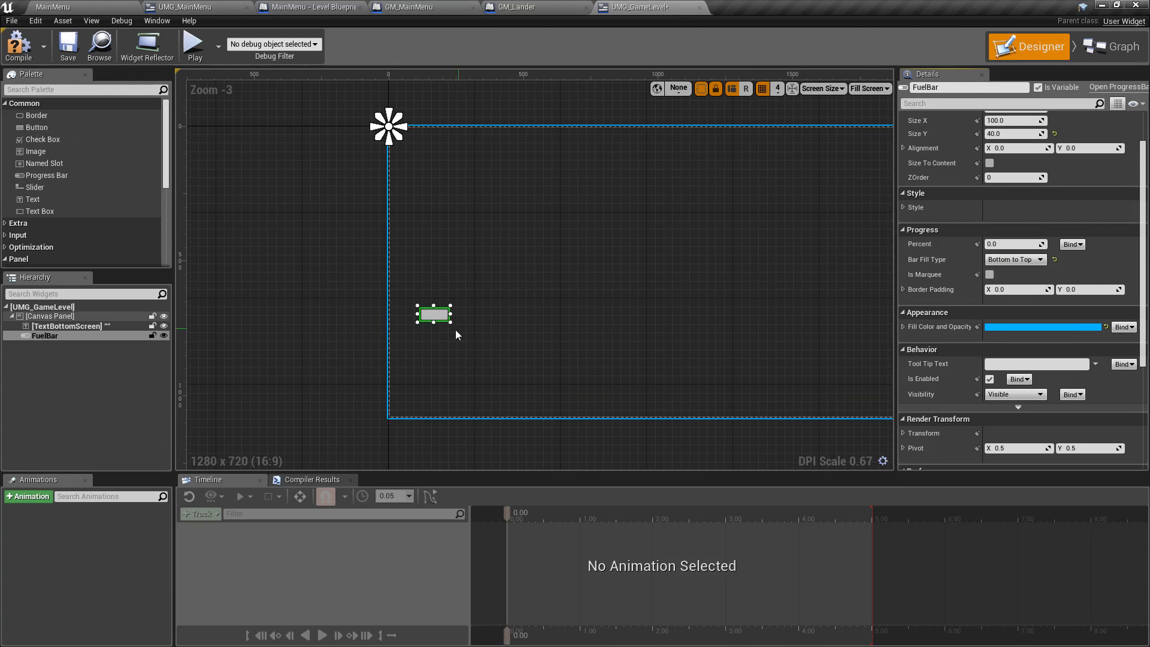
Reshape FuelBar into a tall, narrow bar about 47 by 492 at about X 56, Y 545, near the canvas's lower-left corner
left_click_drag(434, 322, 434, 405)
left_click_drag(453, 357, 411, 352)
left_click_drag(409, 306, 415, 270)
left_click(421, 337)
left_click(408, 340)
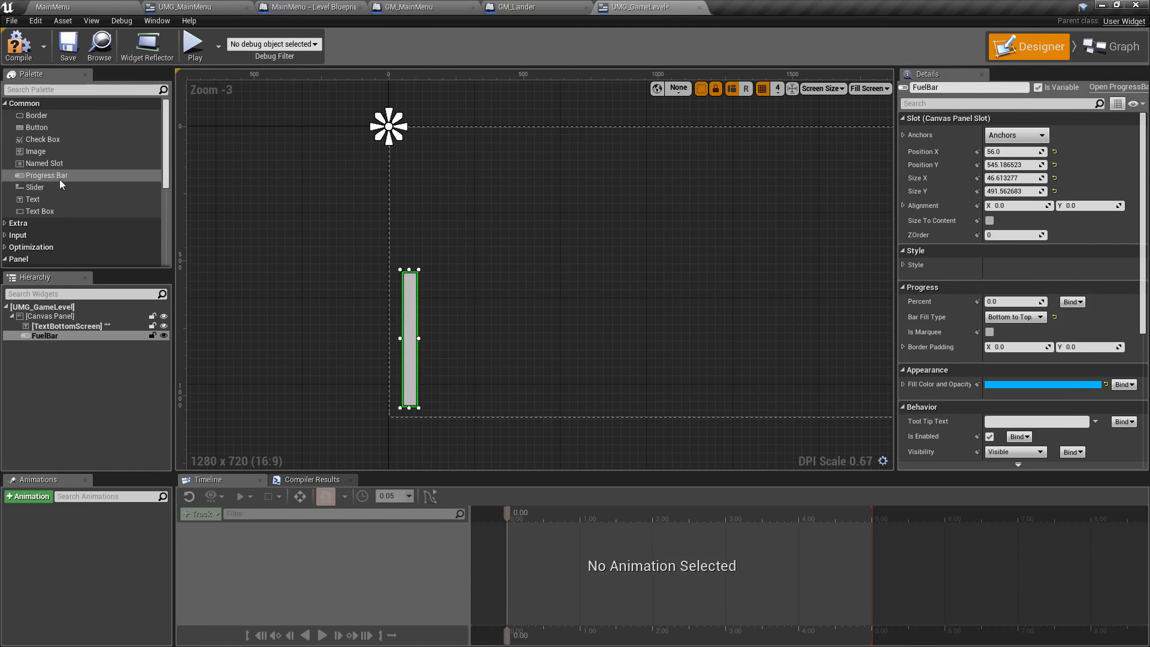
left_click_drag(35, 187, 615, 233)
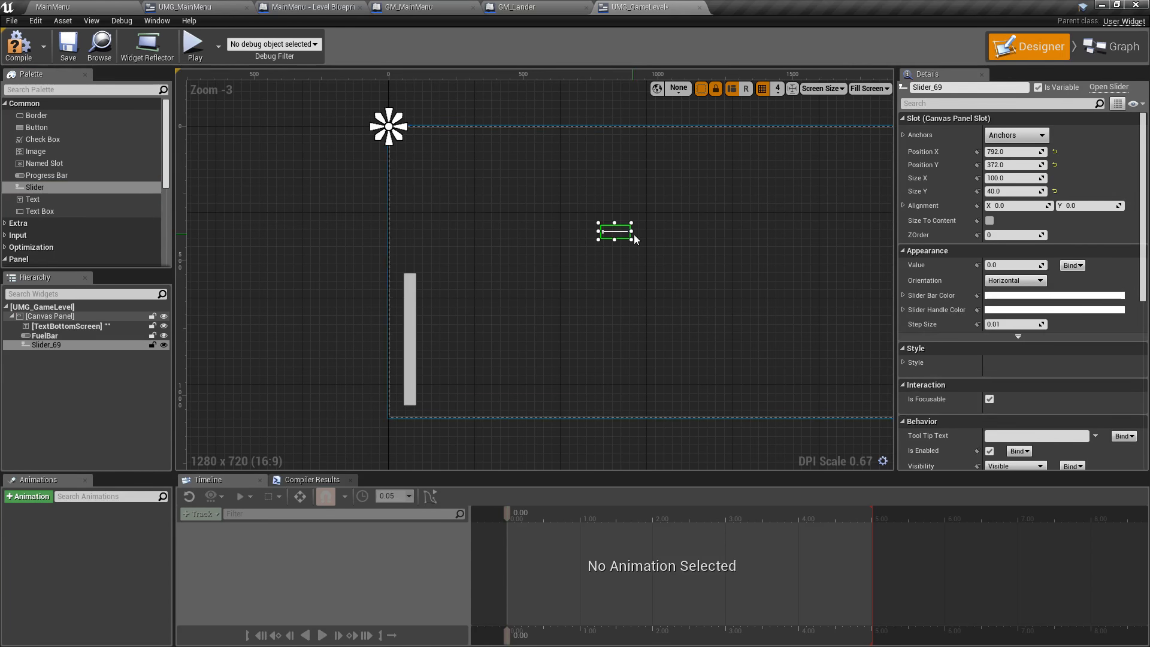
left_click(631, 248)
left_click(613, 233)
key("Delete")
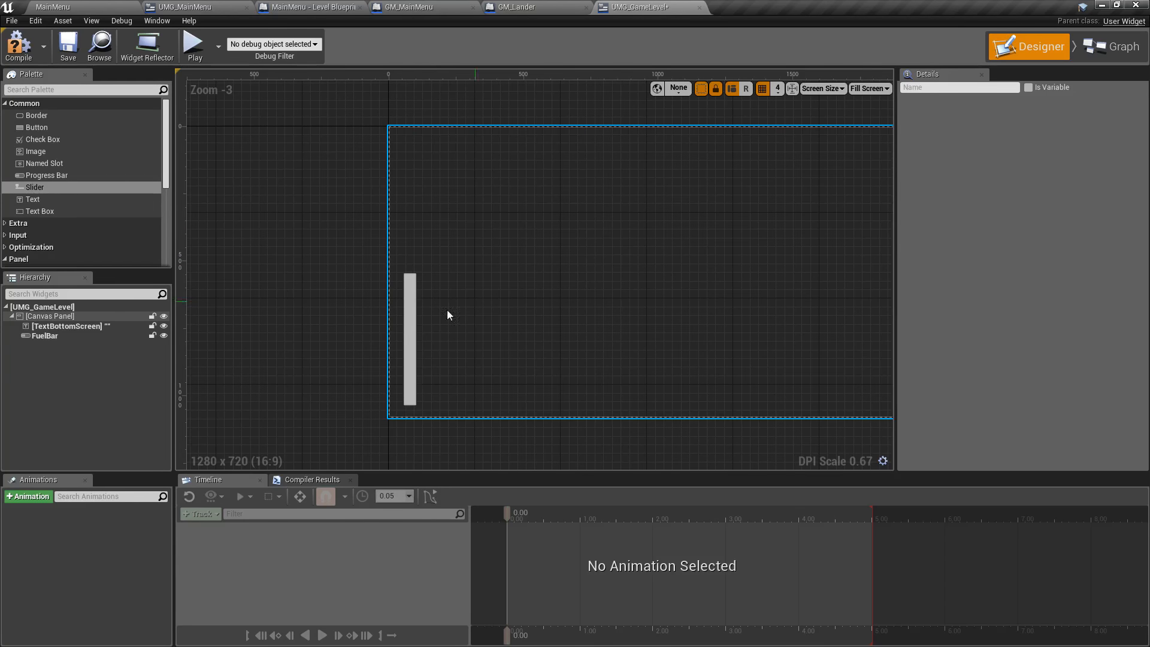
Set FuelBar's Percent to about 0.65 and its fill colour to orange with R 0.979167, G 0.523159, B 0
left_click(411, 316)
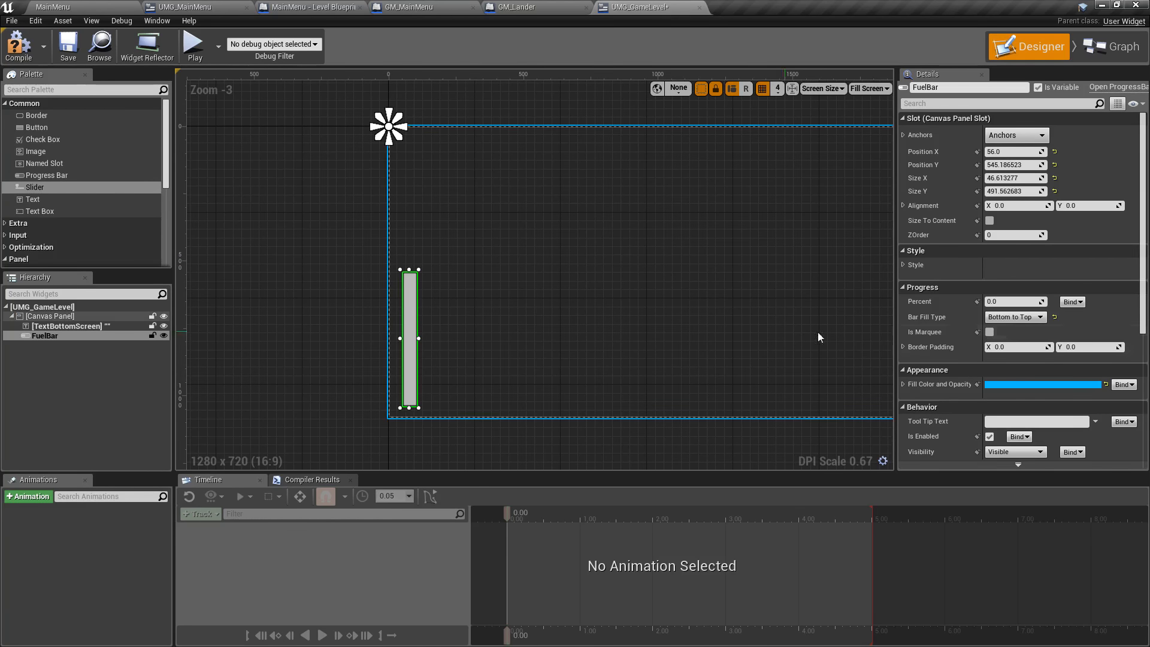
left_click(903, 384)
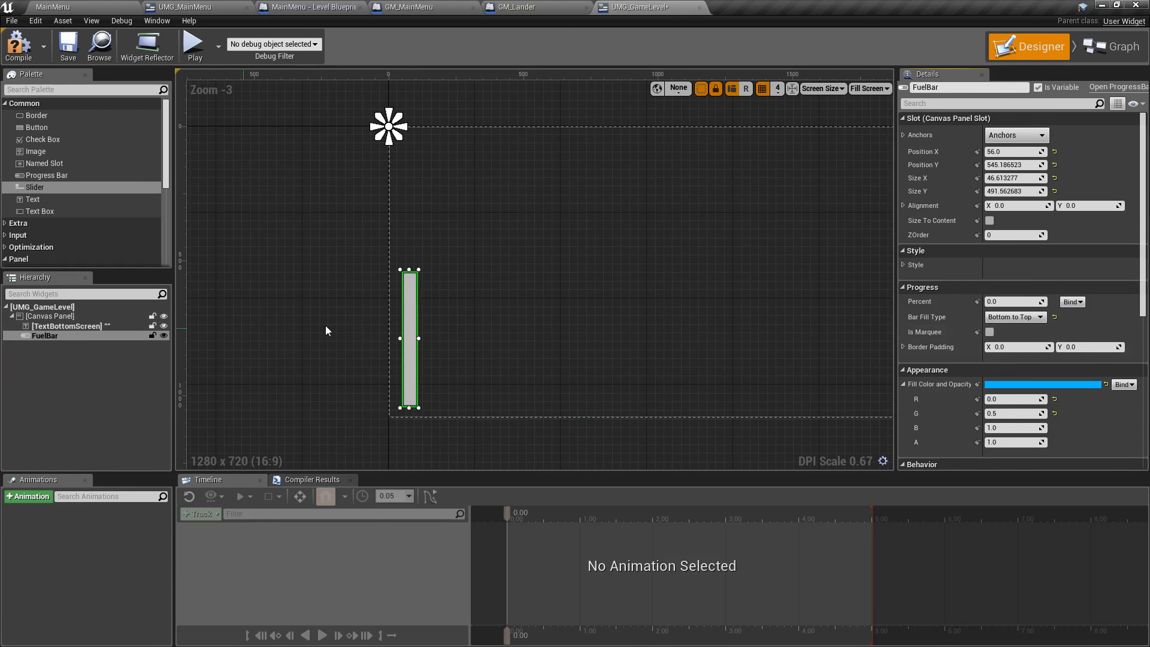
scroll(1009, 383, "down", 2)
left_click_drag(1012, 244, 1009, 329)
left_click(1009, 326)
left_click_drag(863, 444, 861, 452)
left_click(926, 416)
left_click_drag(925, 416, 898, 373)
mouse_move(863, 455)
left_mouse_down()
mouse_move(848, 468)
mouse_move(864, 481)
mouse_move(879, 465)
left_mouse_up()
left_click(992, 333)
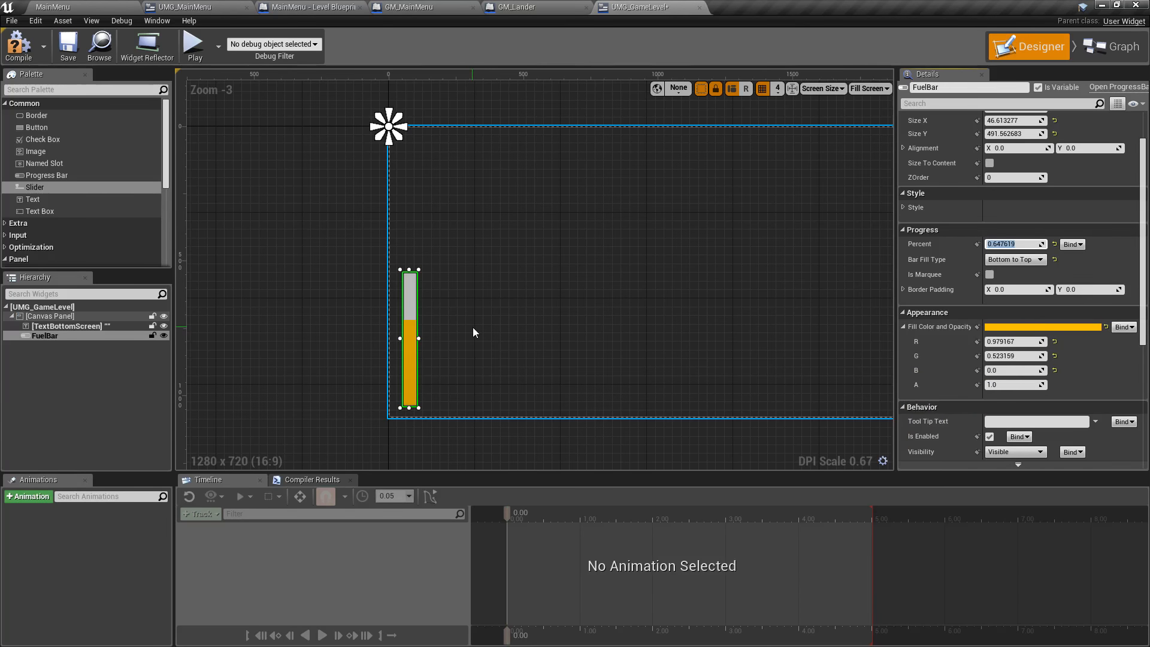
Save UMG_GameLevel and close all open widget and blueprint editors, returning to the MainMenu level
right_click_drag(568, 346, 499, 366)
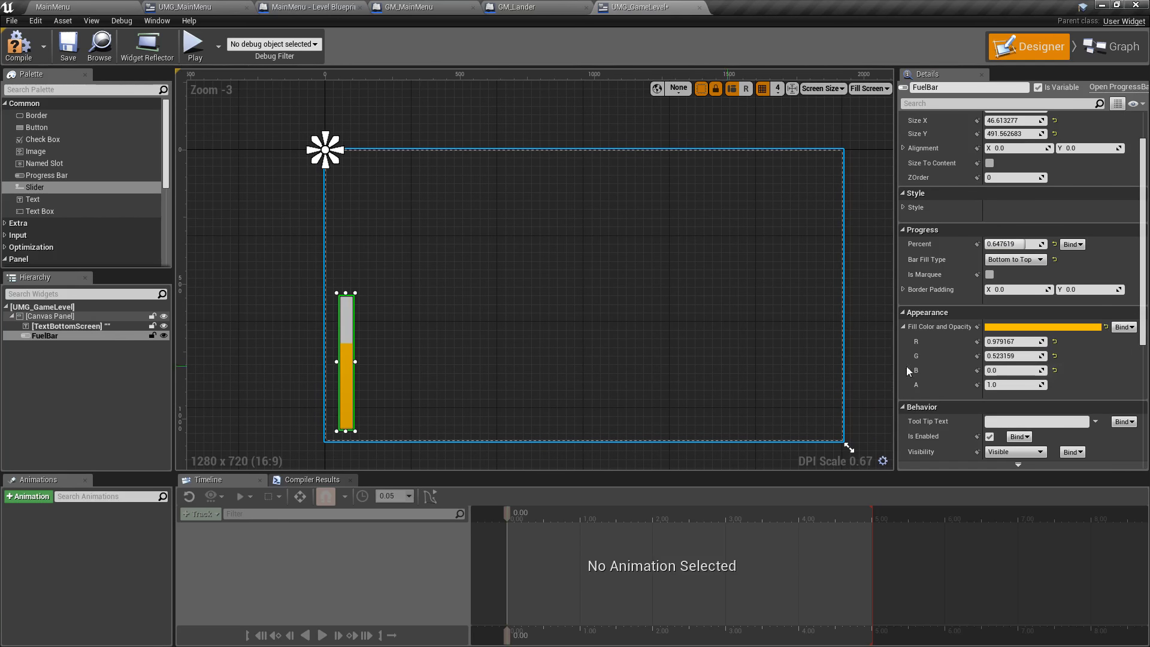
left_click(513, 327)
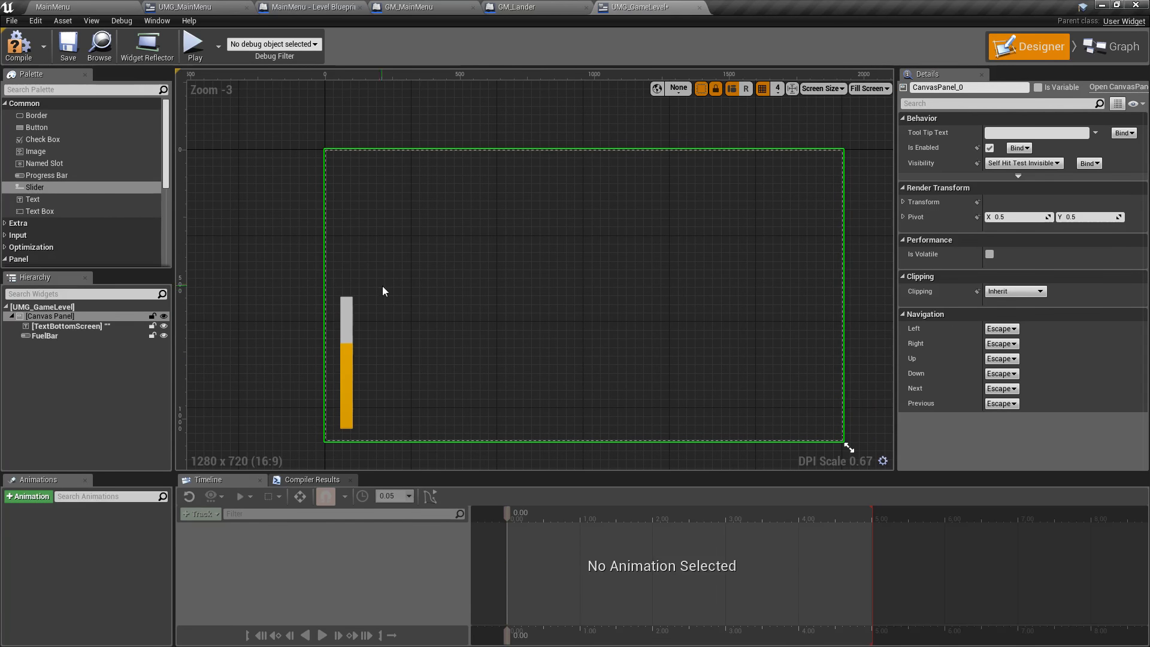
left_click(68, 47)
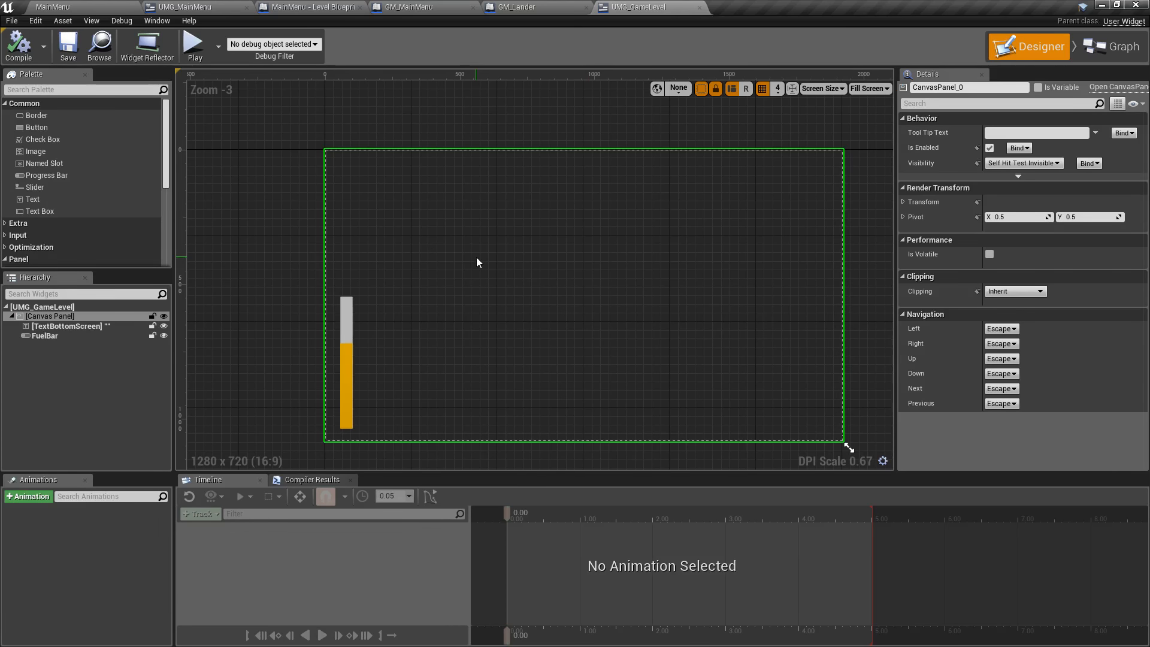
left_click(697, 7)
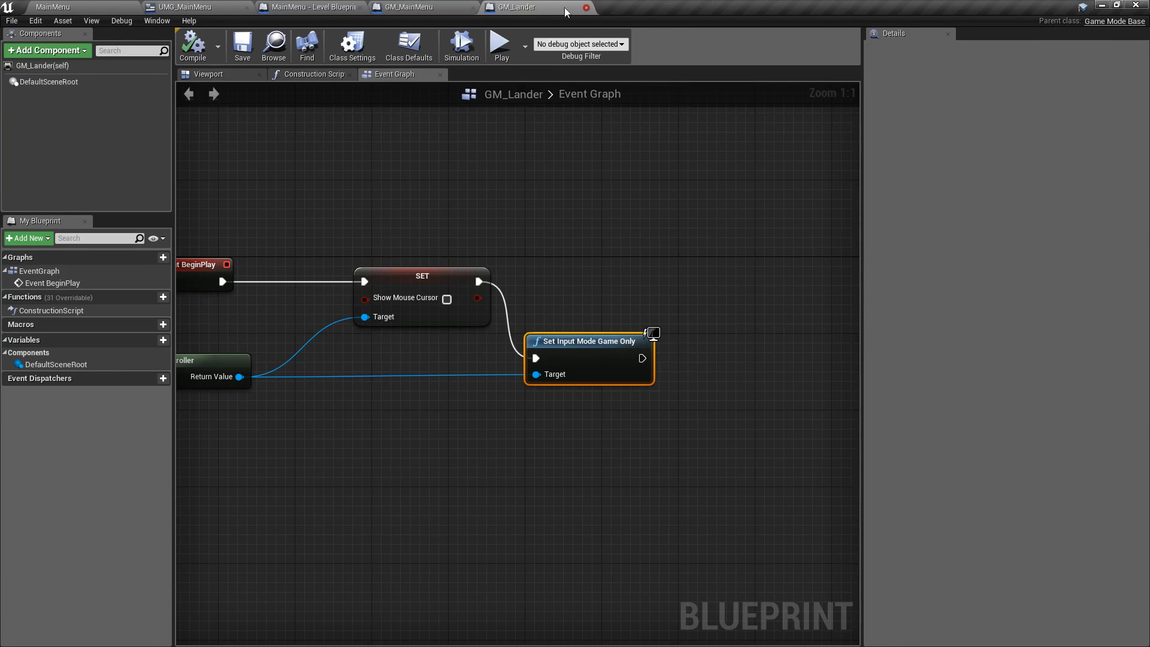
left_click(586, 7)
left_click(474, 8)
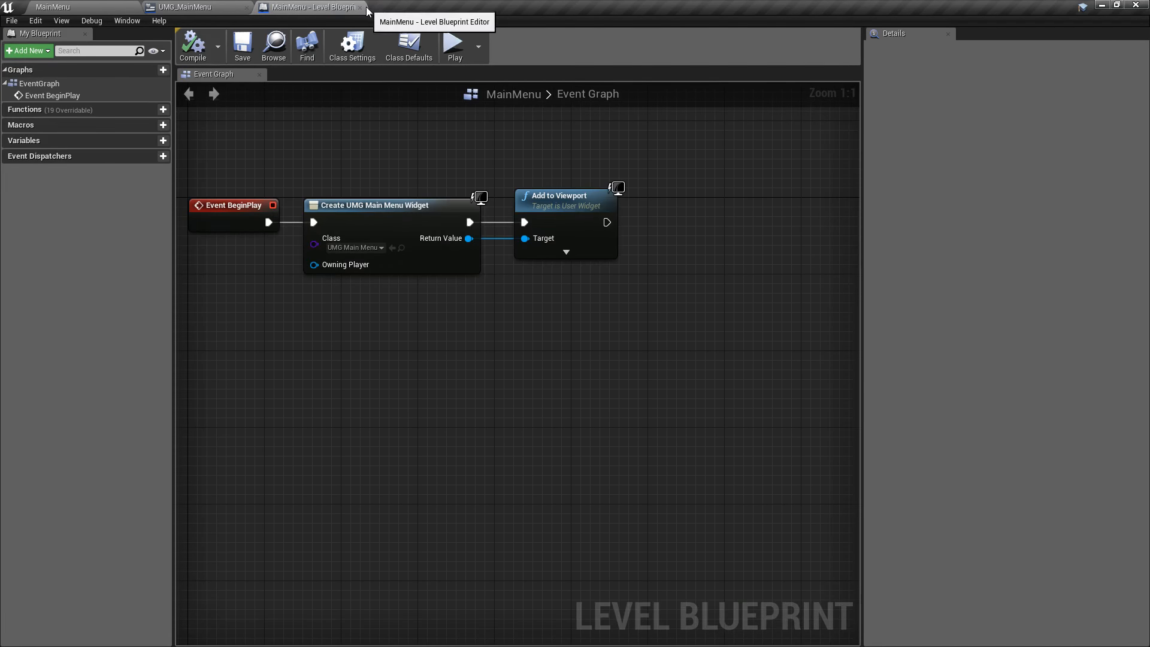
left_click(359, 7)
left_click(246, 7)
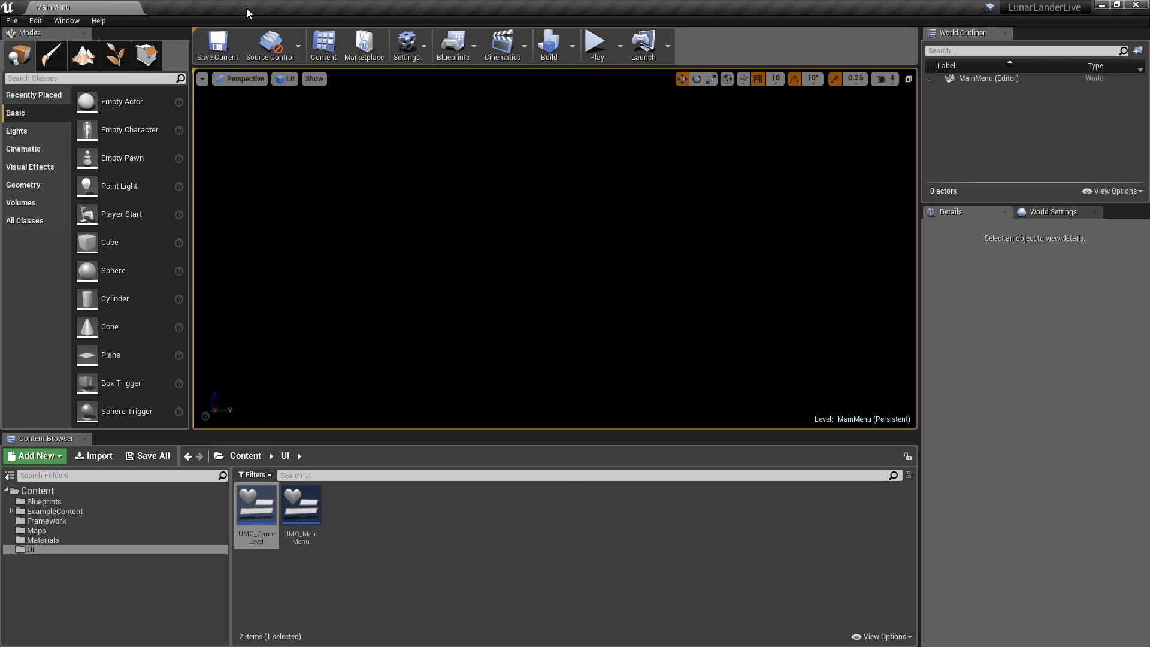
Play the MainMenu level in the editor and inspect the details of its HUD and GM_MainMenu actors
left_click(596, 45)
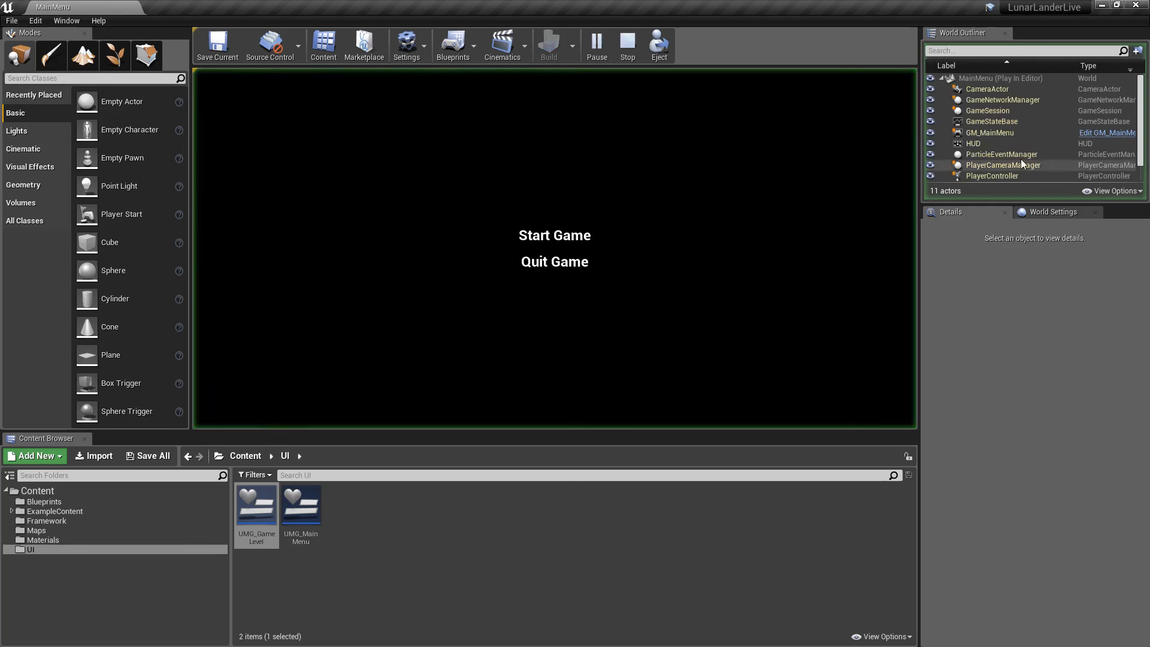
left_click(990, 145)
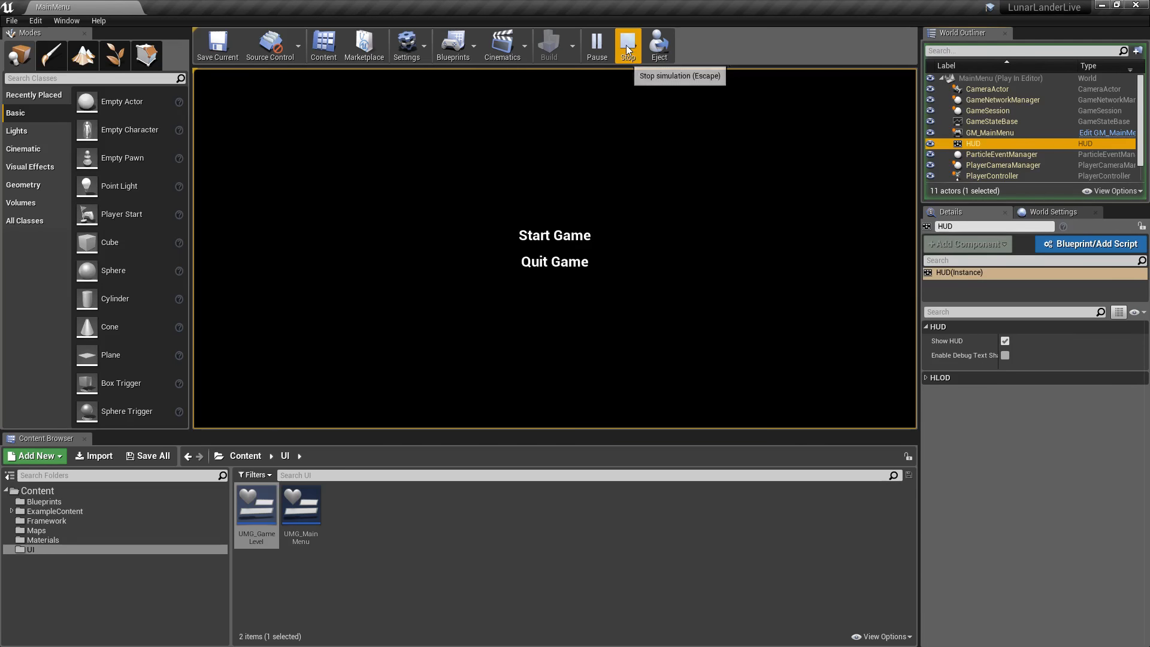
left_click(1003, 133)
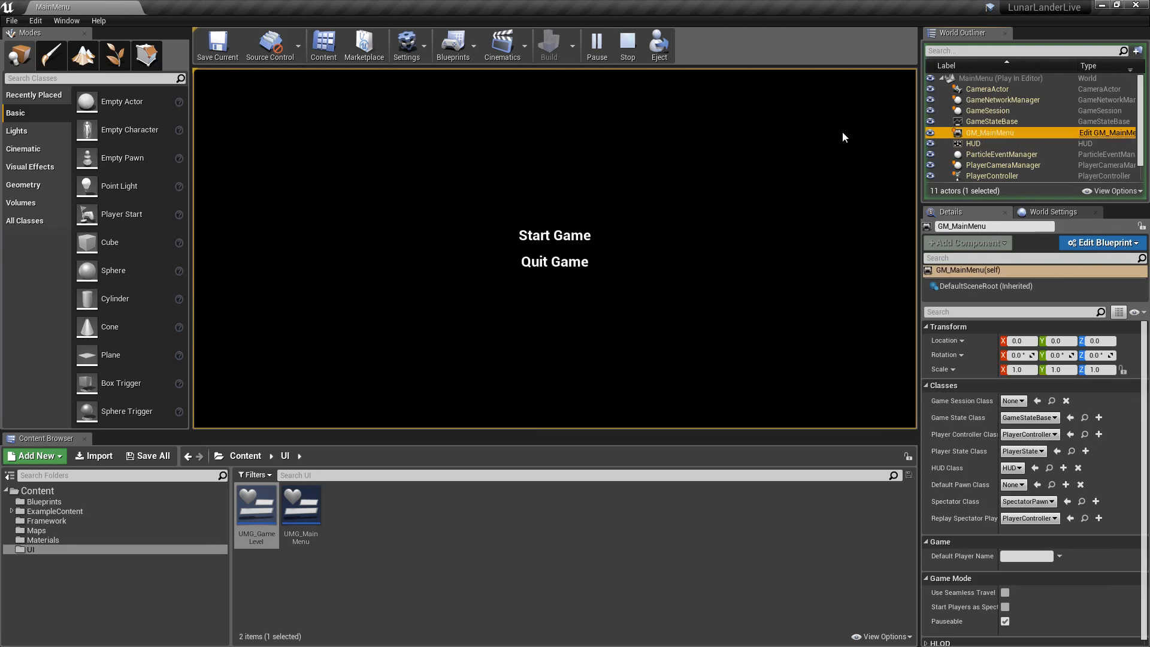
Stop the play session and show the contents of the Framework folder
left_click(625, 48)
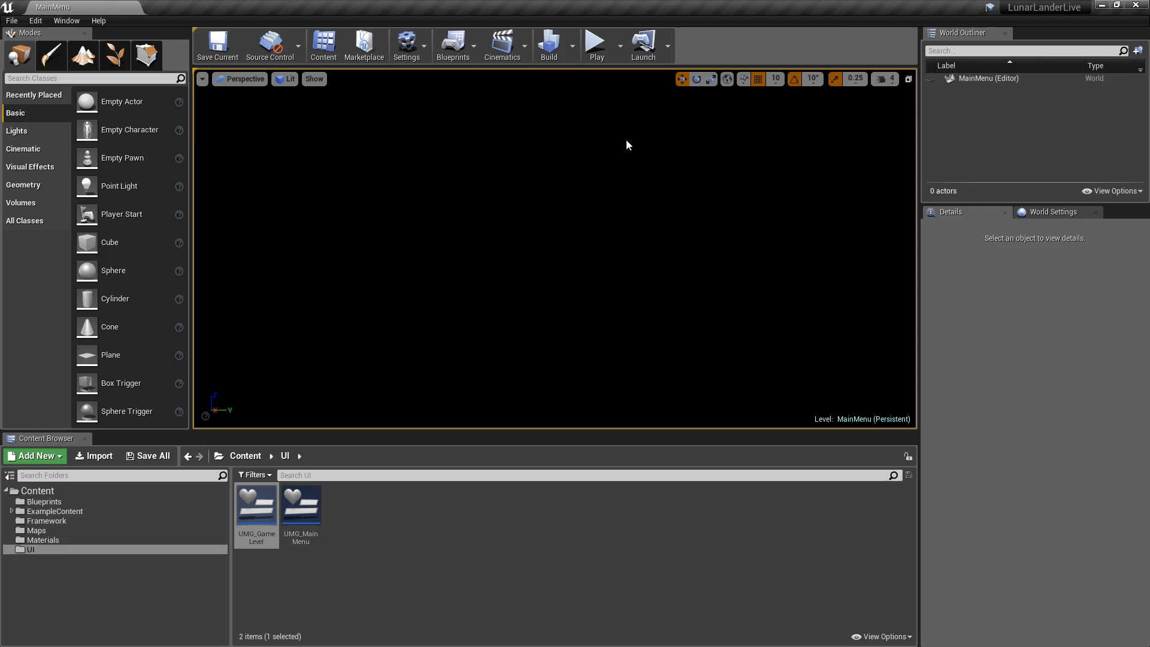
left_click(60, 521)
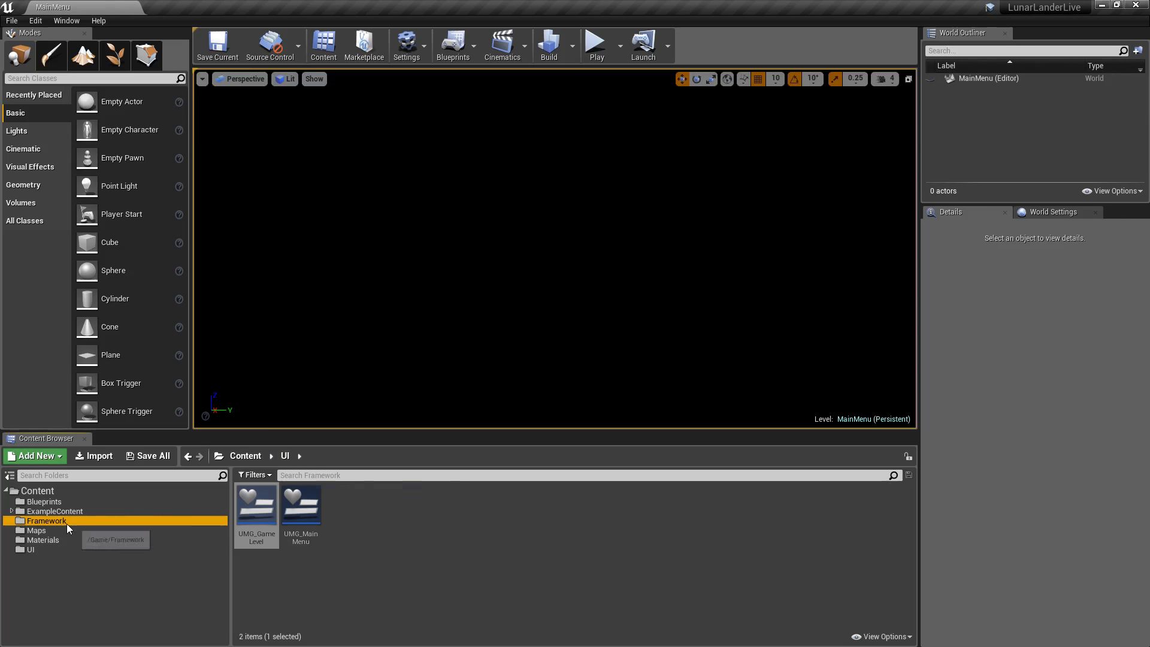
right_click(469, 569)
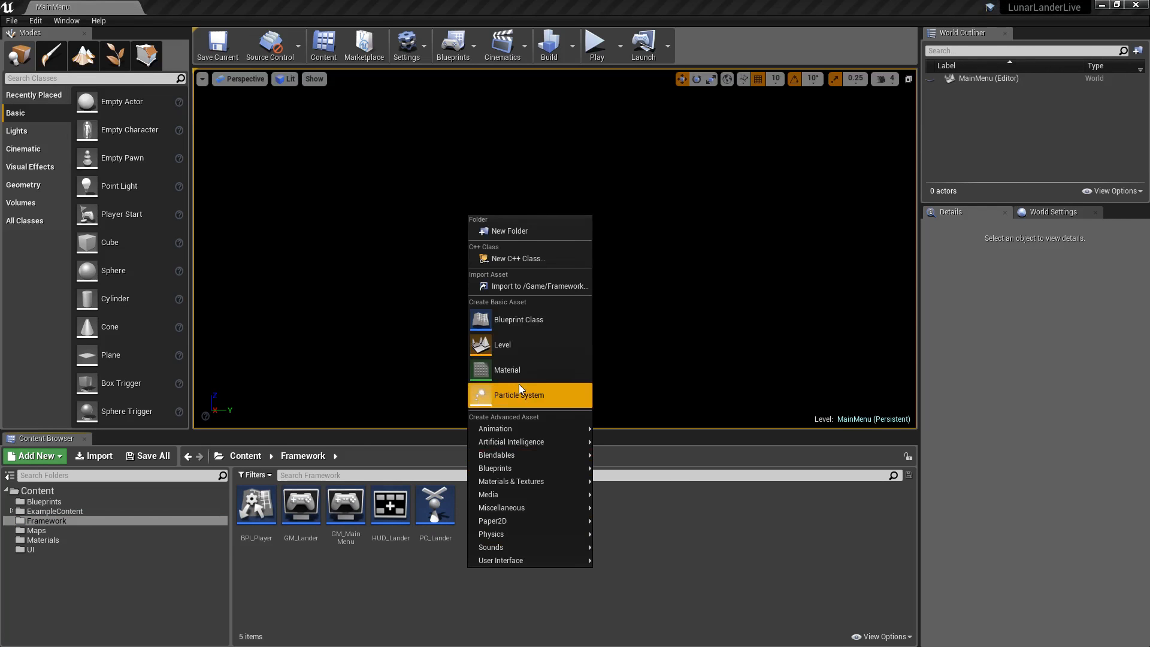
left_click(523, 320)
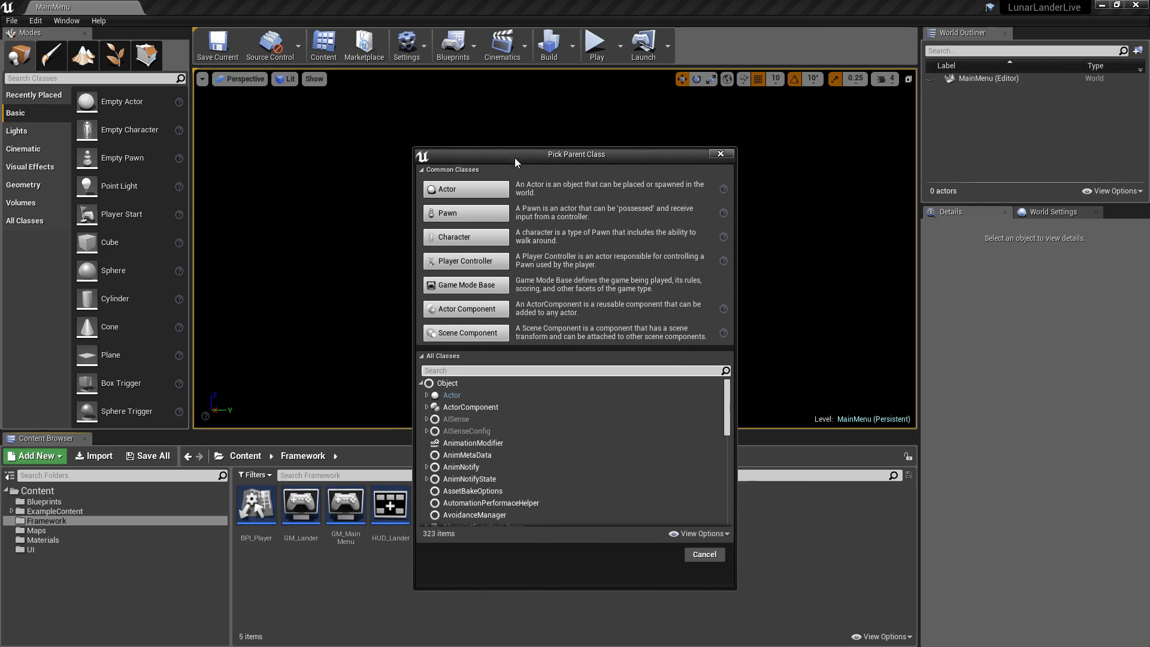
left_click_drag(516, 159, 586, 161)
left_click(792, 156)
Open HUD_Lander in the full blueprint editor and delete the default event nodes below Event BeginPlay
double_click(397, 503)
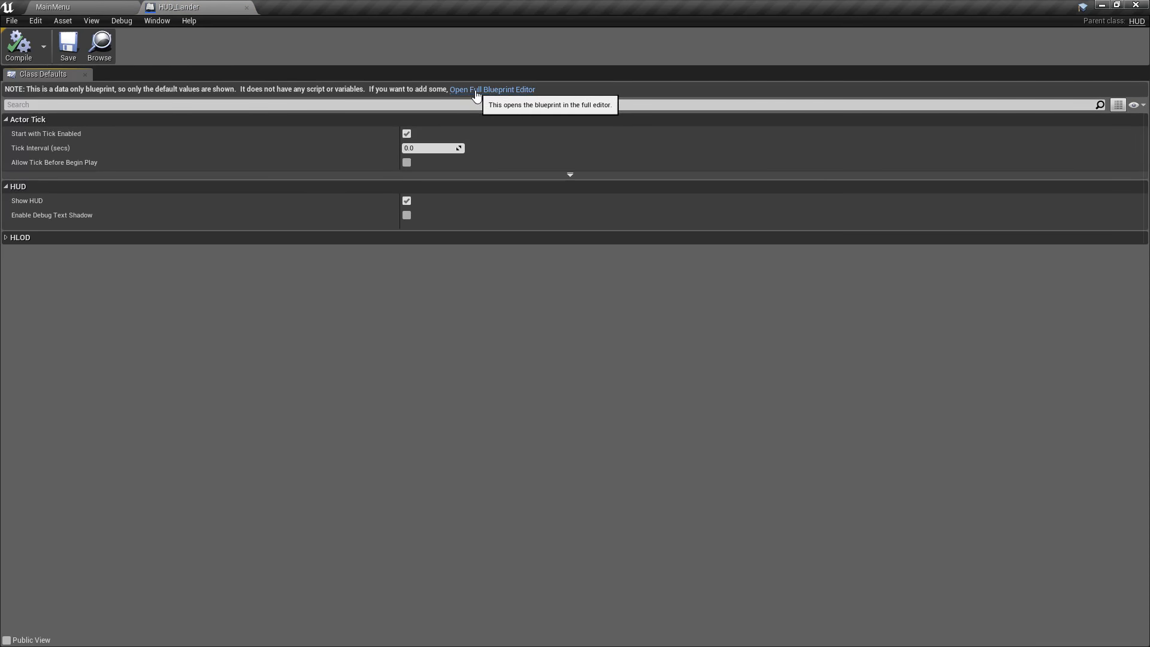
left_click(476, 90)
left_click_drag(444, 435, 280, 267)
key("Delete")
Add a Create Widget node after Event BeginPlay in the event graph and set its class to UMG_GameLevel
right_click_drag(435, 219, 409, 397)
left_click_drag(352, 324, 458, 246)
type("create")
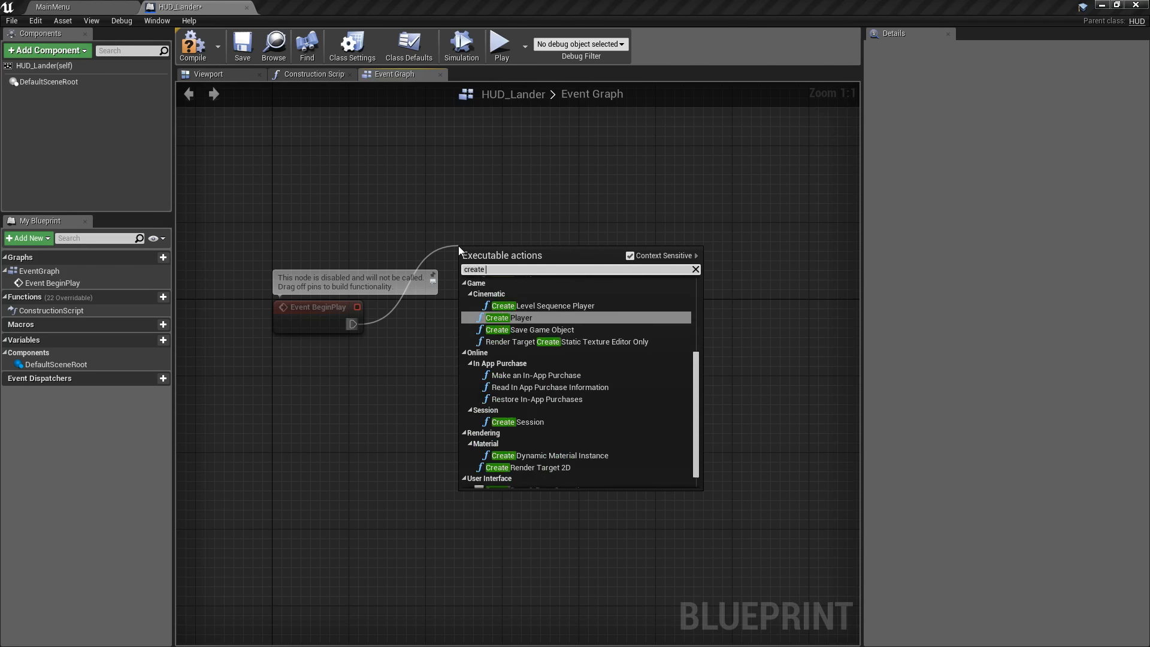
type(" widget")
key("Return")
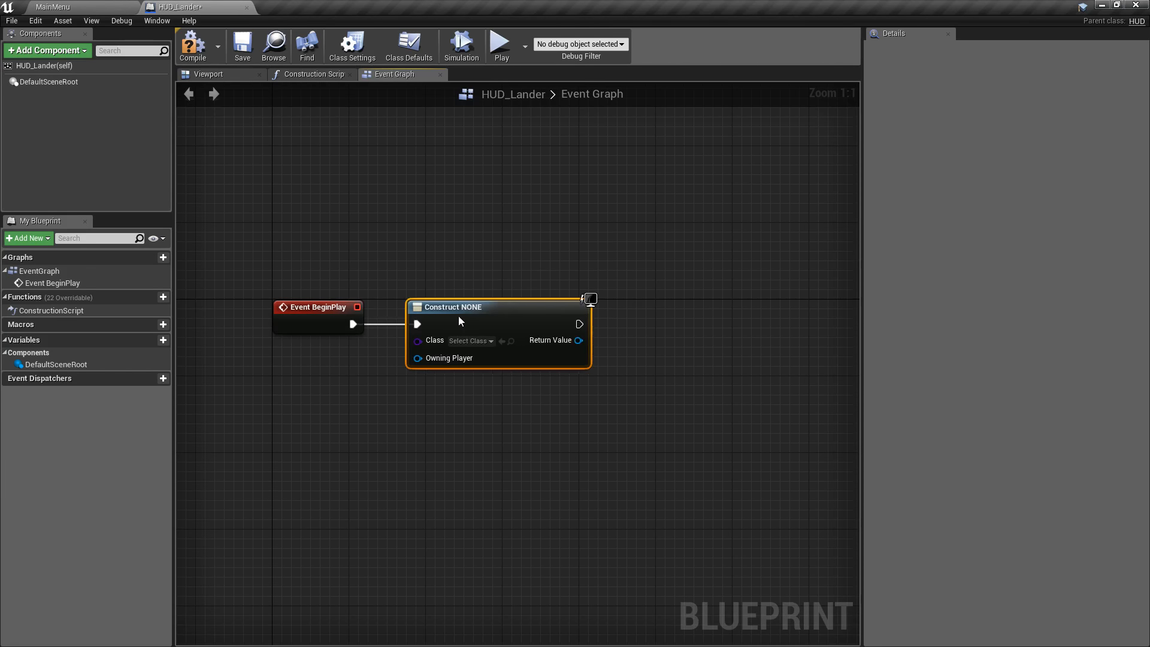
left_click(455, 339)
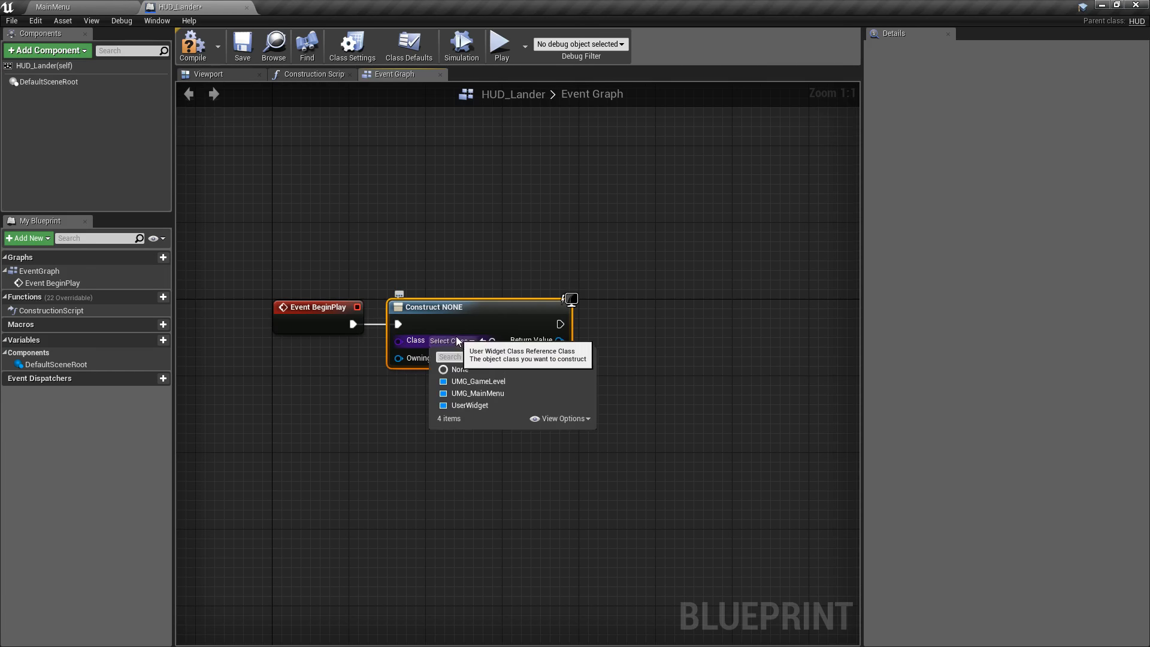
left_click(488, 382)
Add an Add to Viewport node from the Create Widget node's Return Value
left_click_drag(553, 340, 795, 298)
type("add")
left_click(661, 421)
Promote the Create Widget node's Return Value to a variable named UI
right_click_drag(566, 371, 405, 365)
left_click_drag(391, 334, 437, 317)
left_click(488, 379)
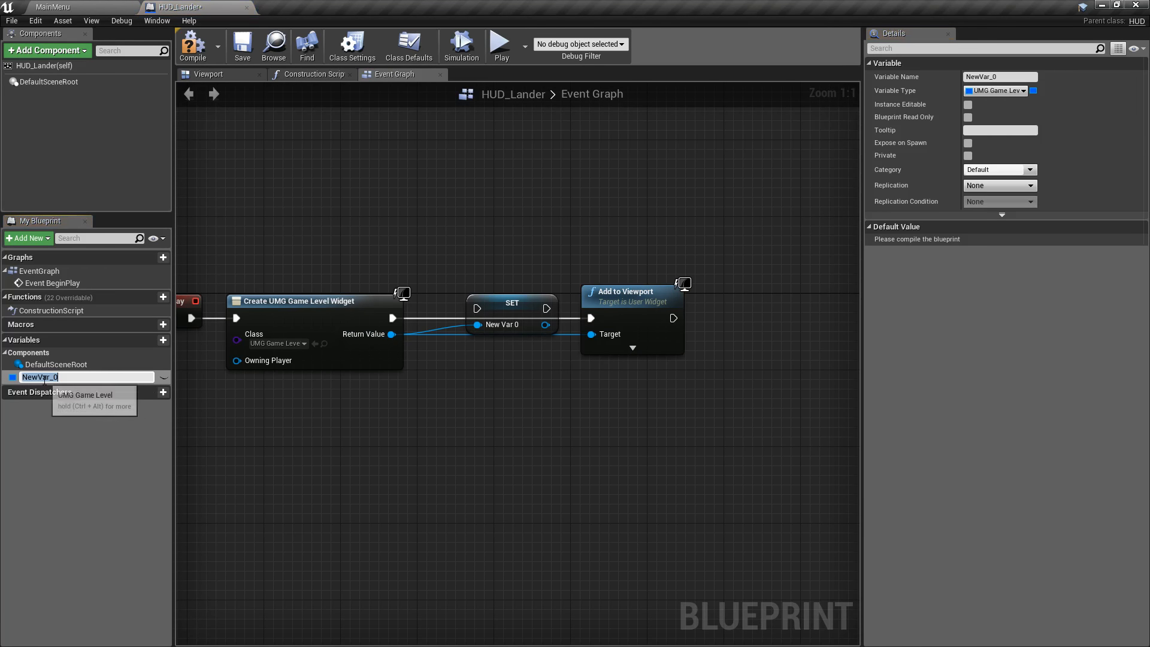
type("UI")
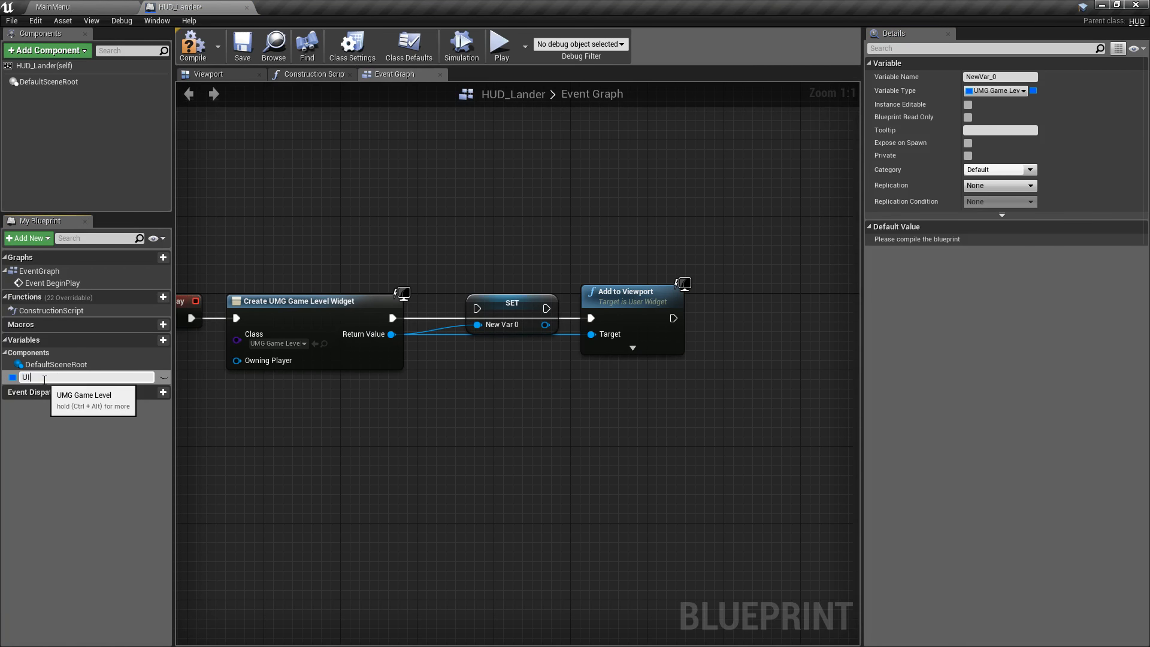
key("Return")
Wire the execution and widget reference from Create Widget through the SET UI node into Add to Viewport, and line the nodes up
left_click_drag(392, 318, 591, 334)
left_click(392, 335, "alt")
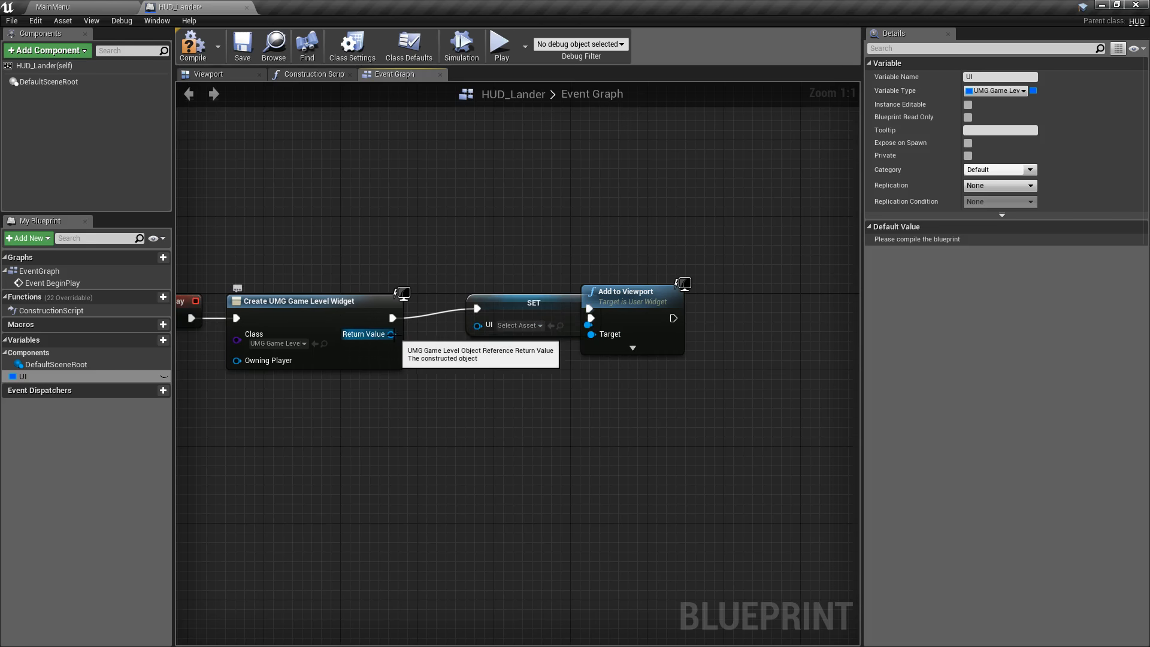
left_click_drag(478, 326, 400, 339)
left_click_drag(515, 313, 392, 335)
left_click_drag(503, 310, 474, 319)
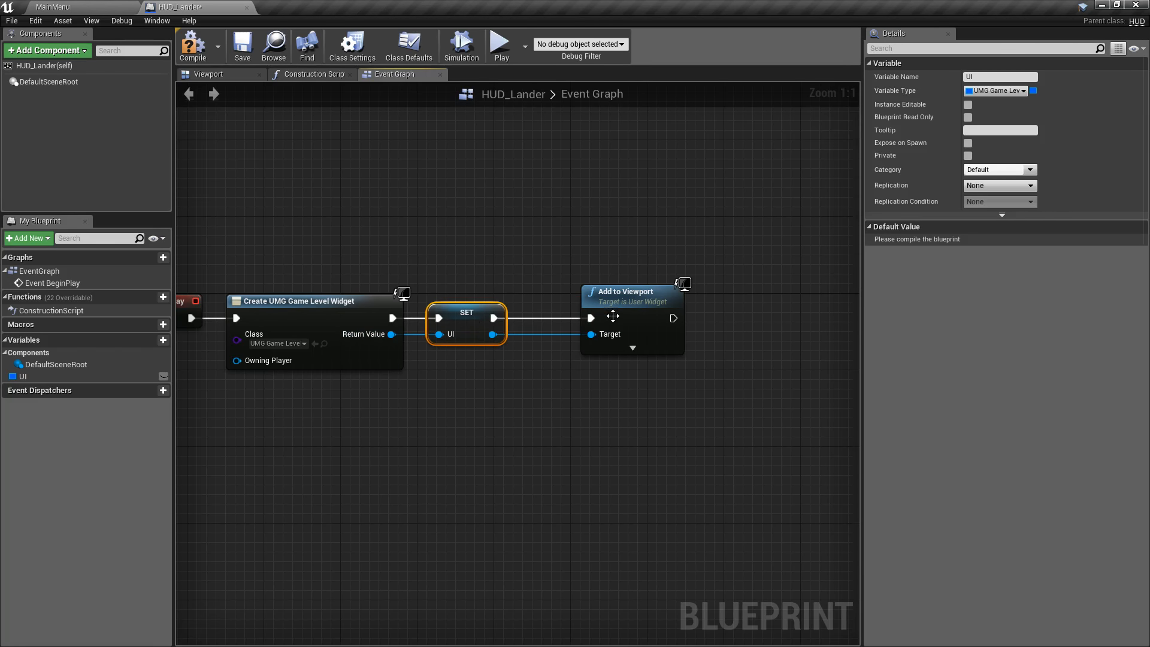
left_click_drag(614, 312, 568, 308)
right_click_drag(369, 249, 515, 224)
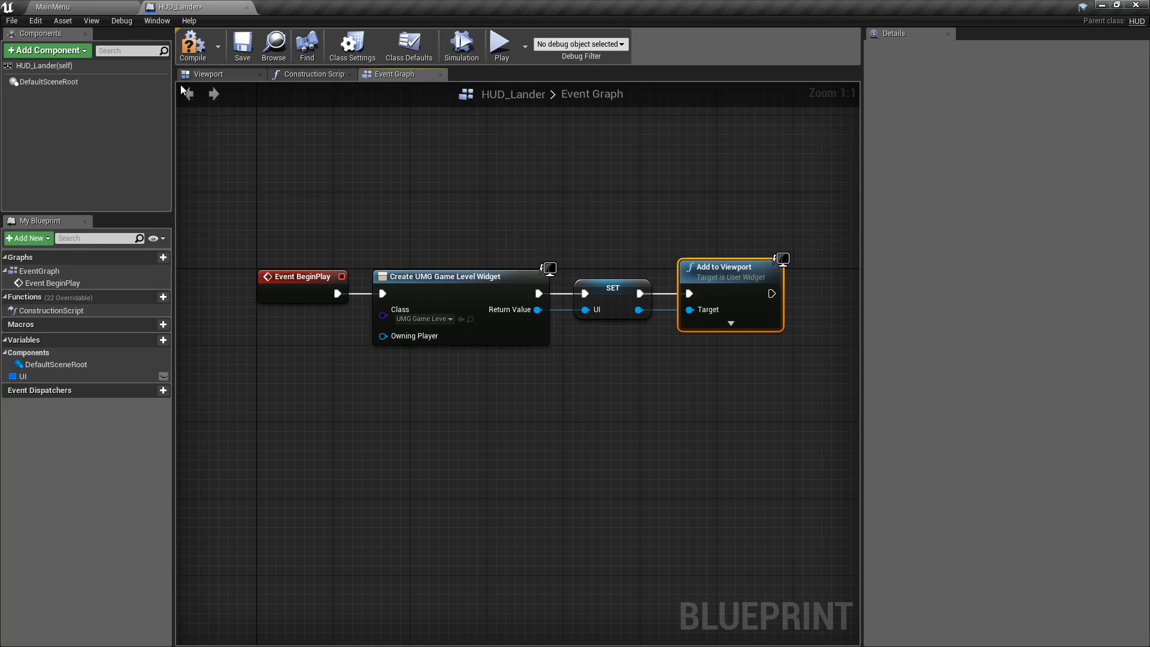
Compile and save the HUD_Lander blueprint
left_click(193, 45)
left_click(242, 45)
left_click_drag(398, 230, 486, 397)
right_click_drag(638, 389, 569, 373)
left_click_drag(510, 185, 647, 341)
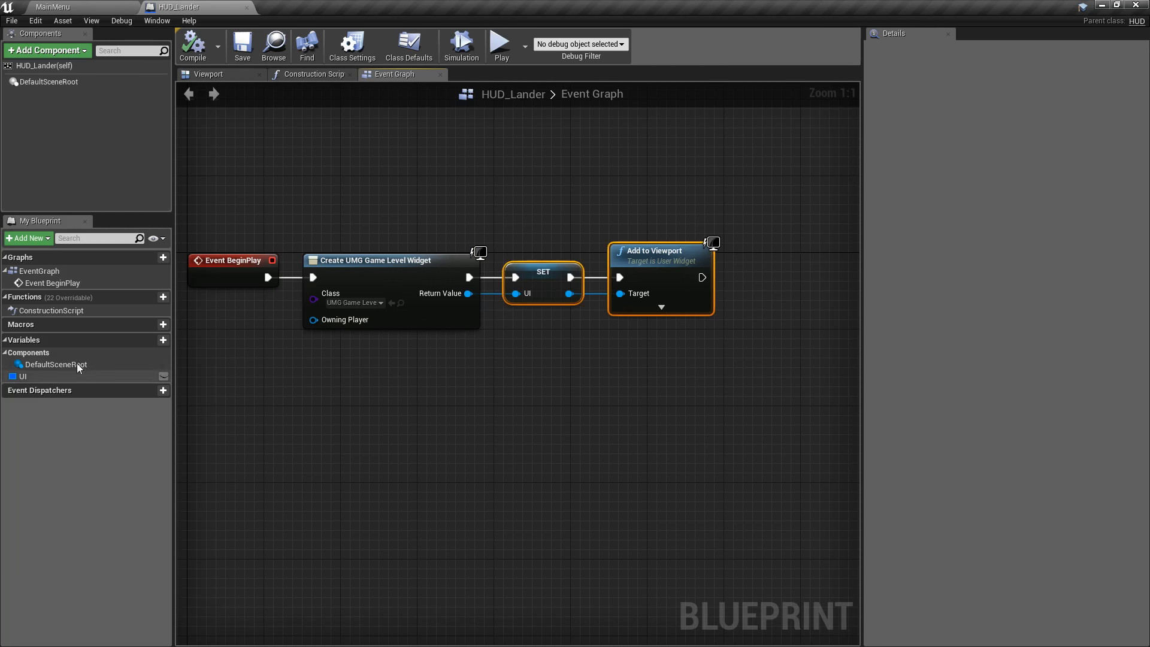
left_click(35, 380)
left_click(198, 55)
left_click(236, 50)
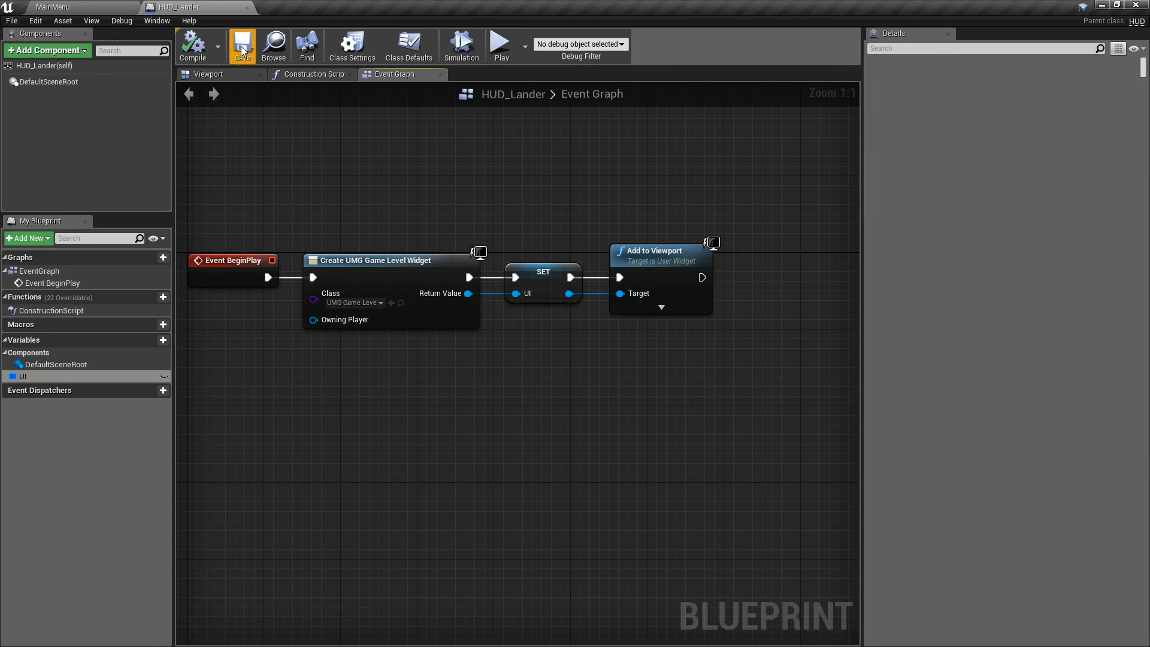
Play the MainMenu level, start the game from its menu and thrust the lander to check the in-game HUD
left_click(114, 8)
left_click(596, 44)
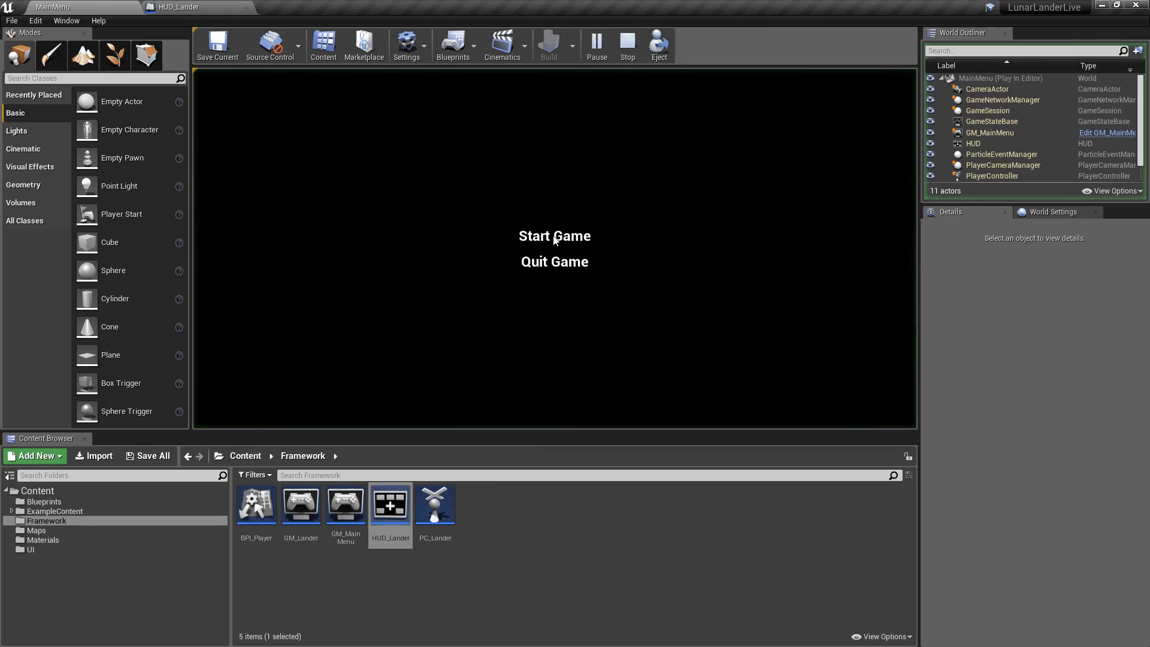
left_click(559, 237)
key("w")
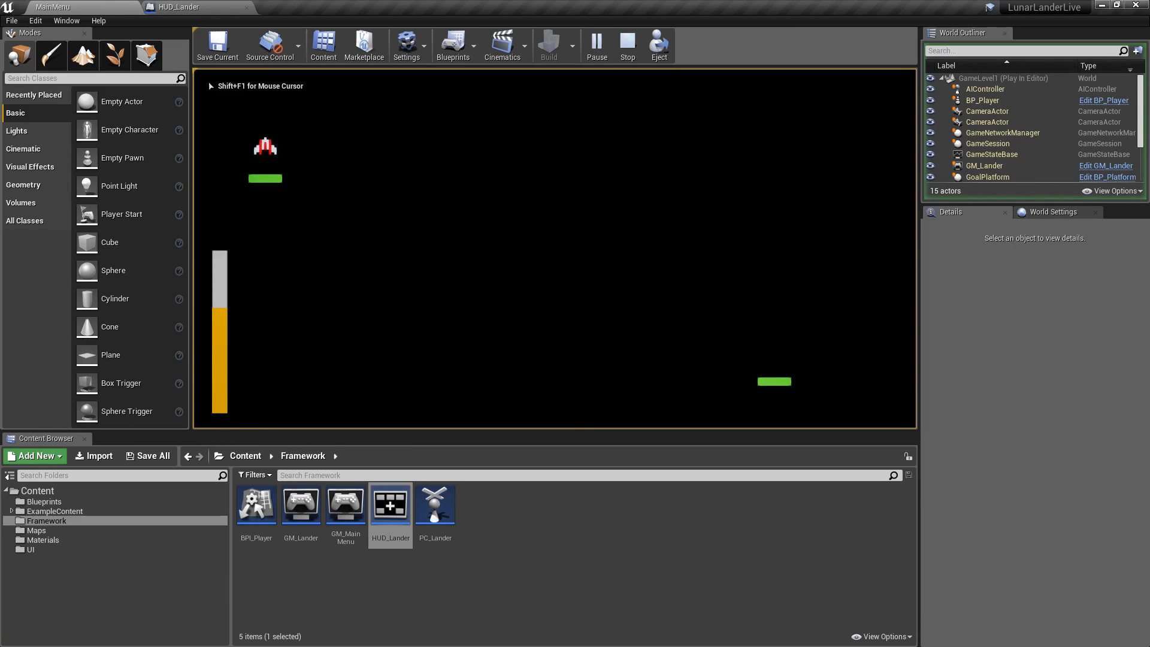